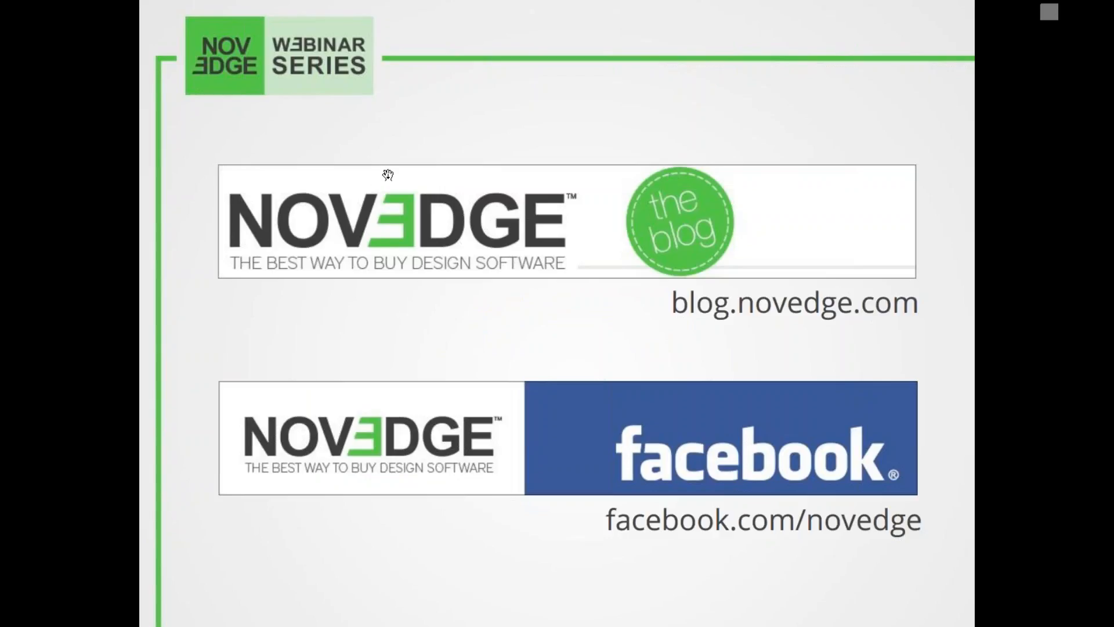
left_click(387, 175)
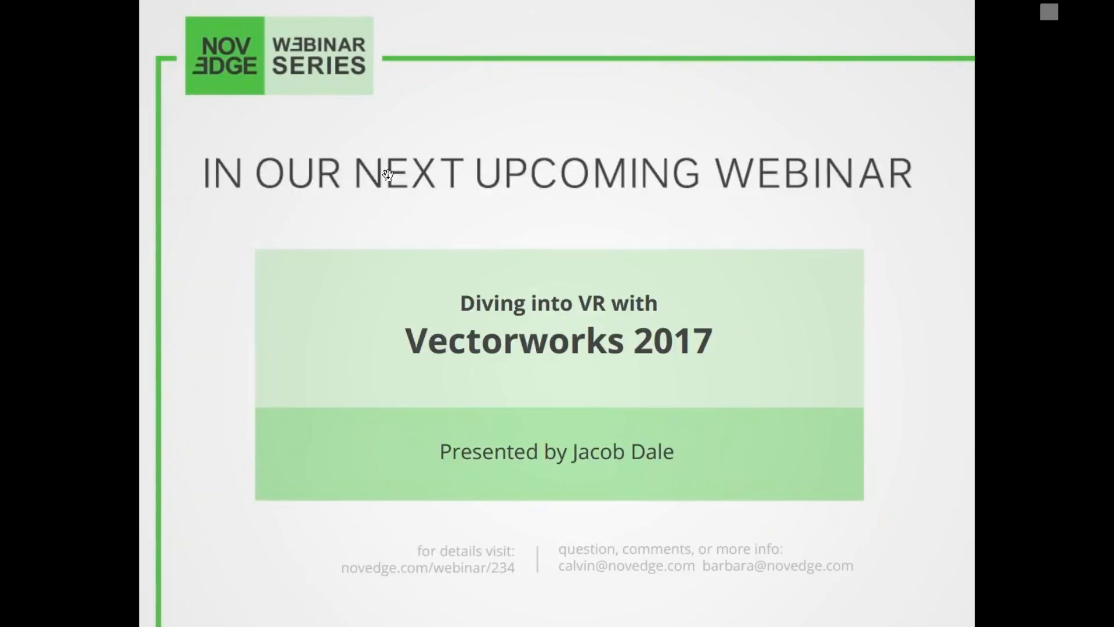
left_click(388, 175)
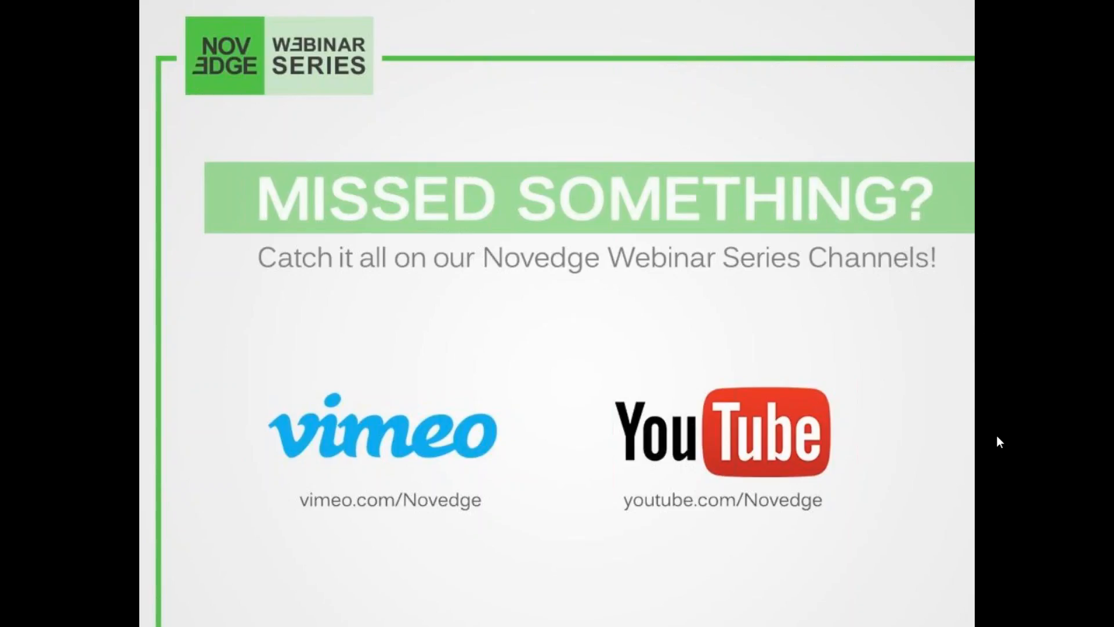
left_click(998, 416)
left_click(576, 335)
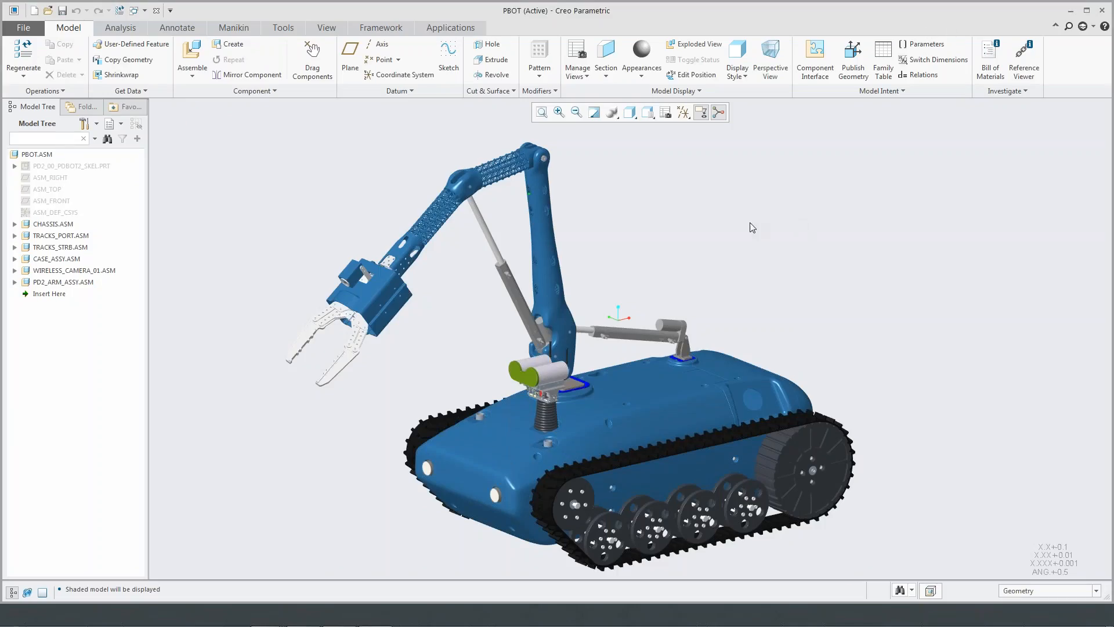
mouse_move(746, 229)
middle_mouse_down()
mouse_move(724, 226)
mouse_move(738, 229)
middle_mouse_up()
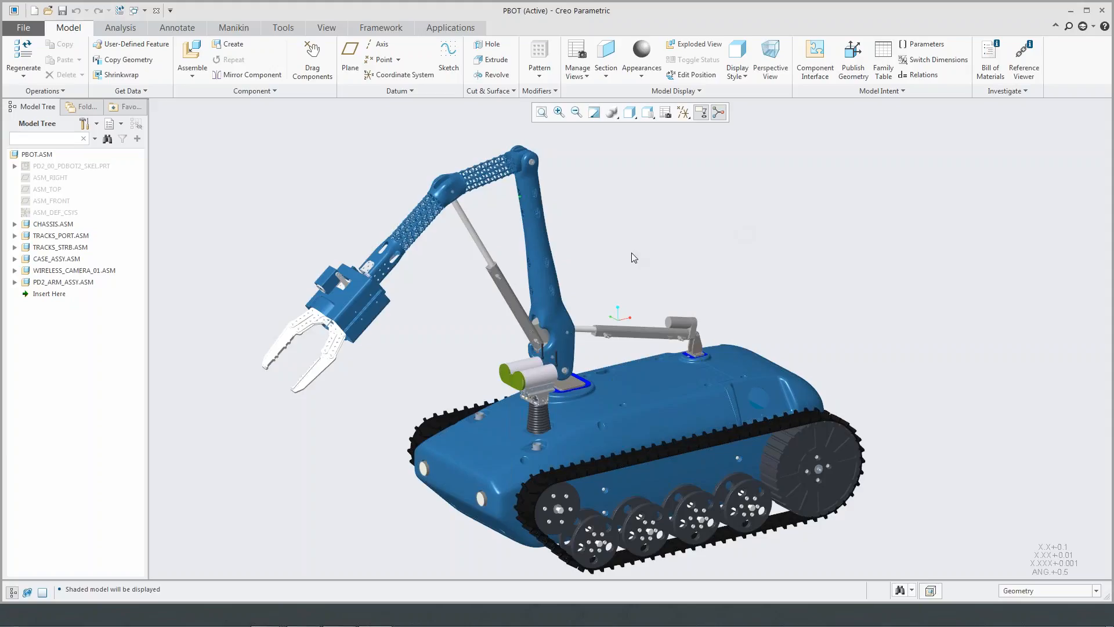
middle_click_drag(612, 259, 628, 261)
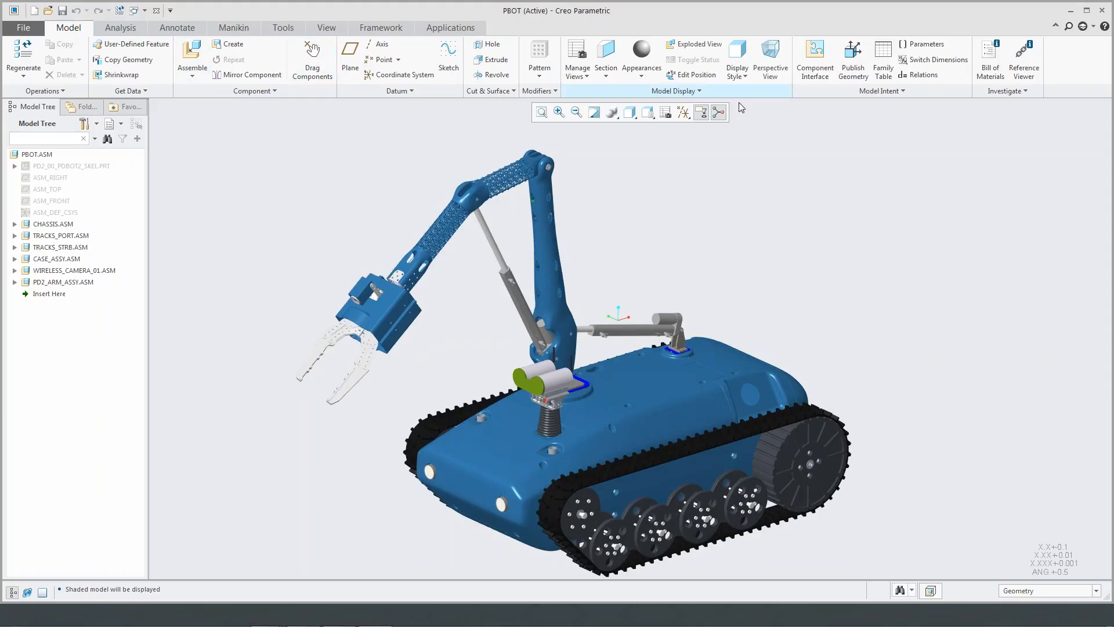
- Activate the part PD2_J0_PIVOT_1, the rounded plate on the chassis beneath the robot arm, for editing within the assembly
mouse_move(778, 284)
middle_mouse_down()
mouse_move(697, 290)
mouse_move(606, 273)
mouse_move(549, 310)
mouse_move(725, 331)
middle_mouse_up()
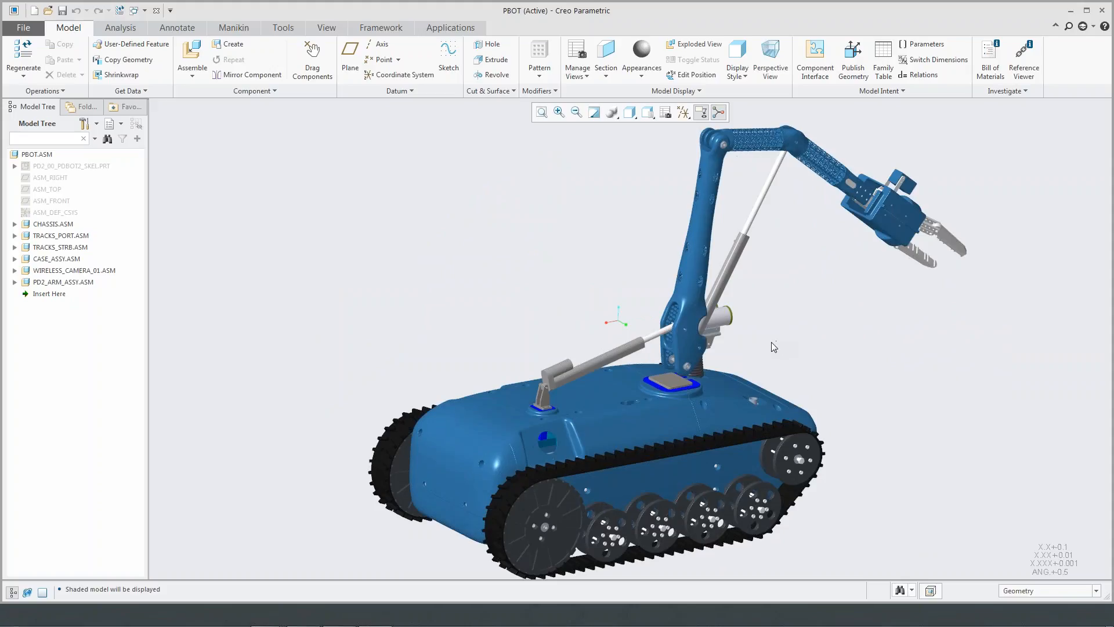
scroll(660, 374, "up", 5)
scroll(683, 382, "up", 3)
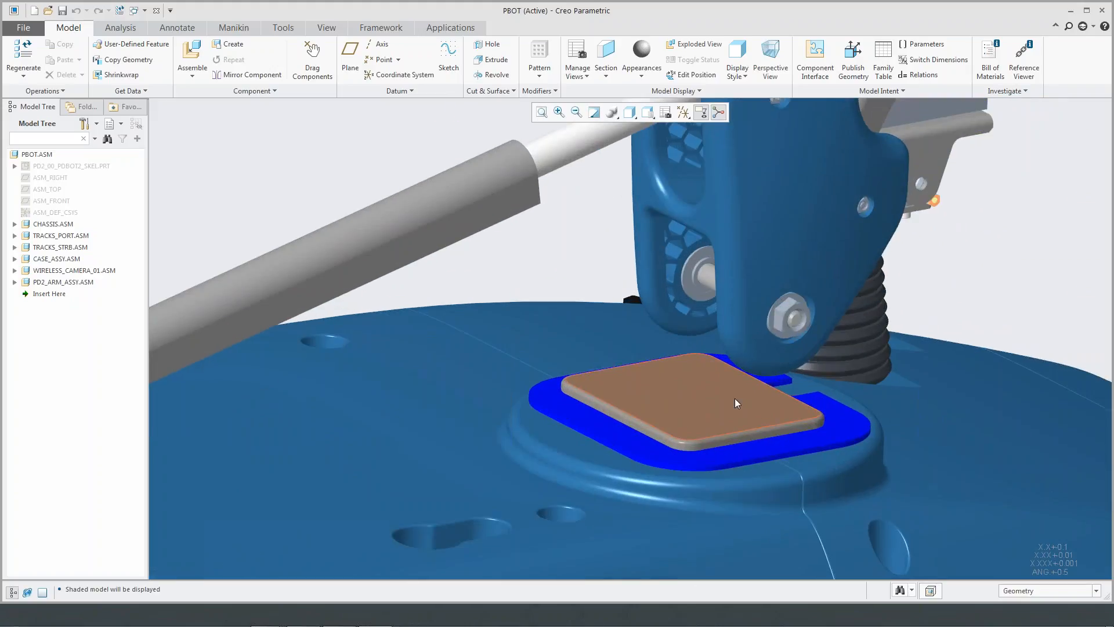
middle_click_drag(721, 399, 545, 357, "shift")
left_click(545, 361)
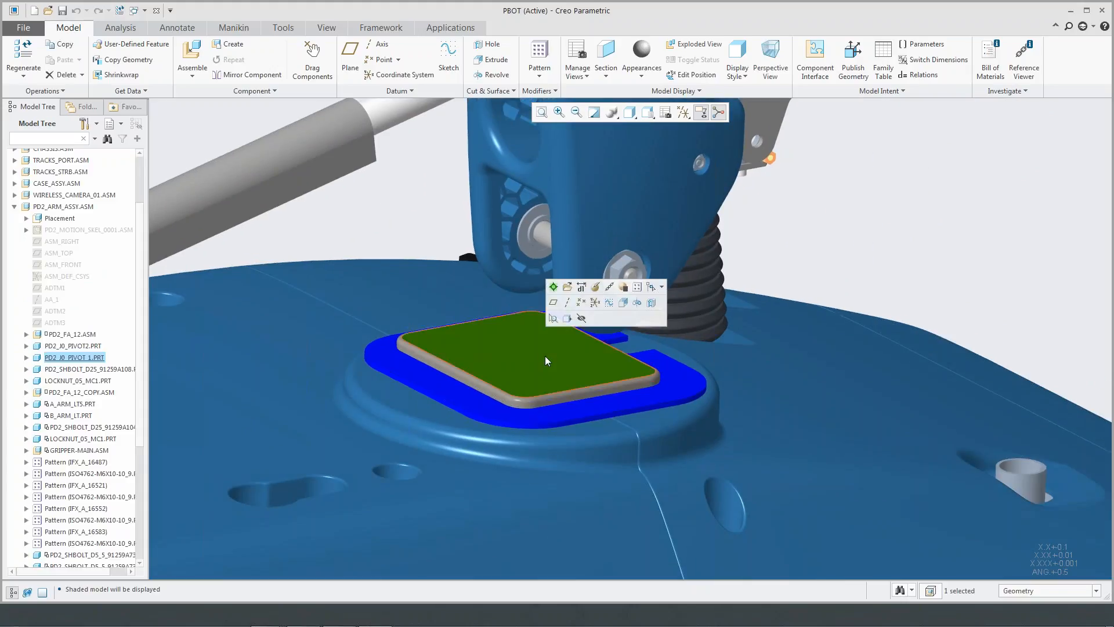
left_click(553, 286)
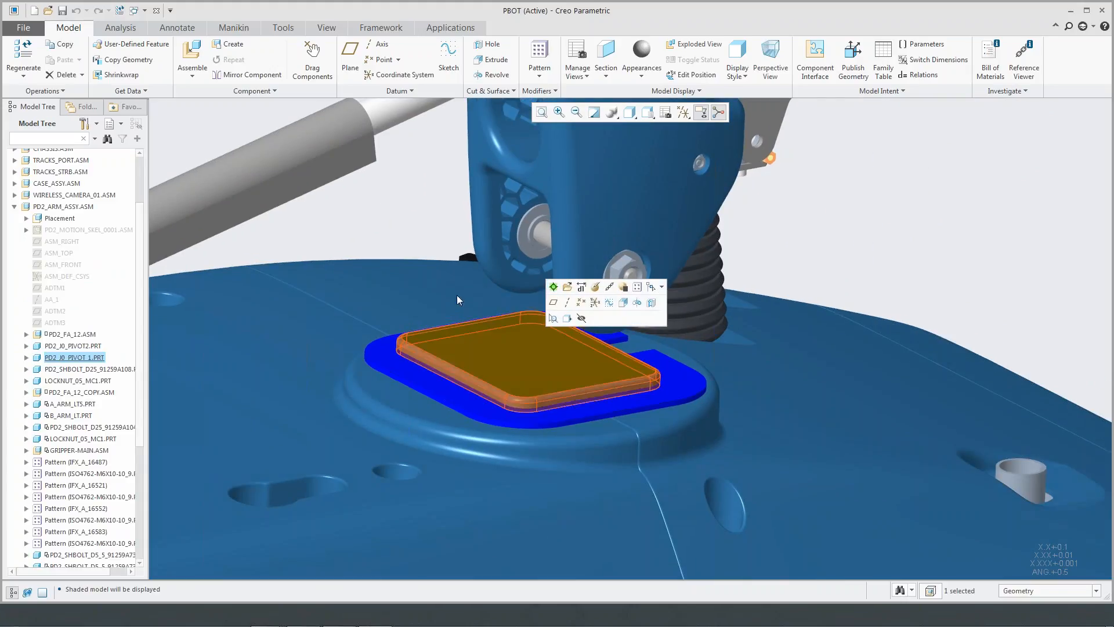
right_click(65, 357)
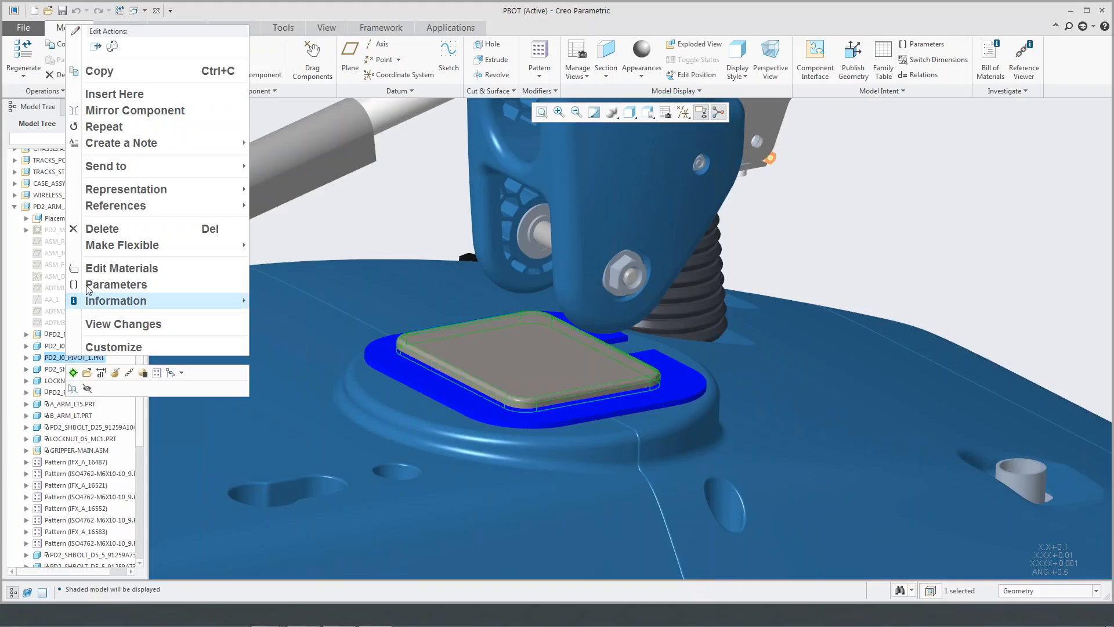
left_click(506, 338)
left_click(517, 355)
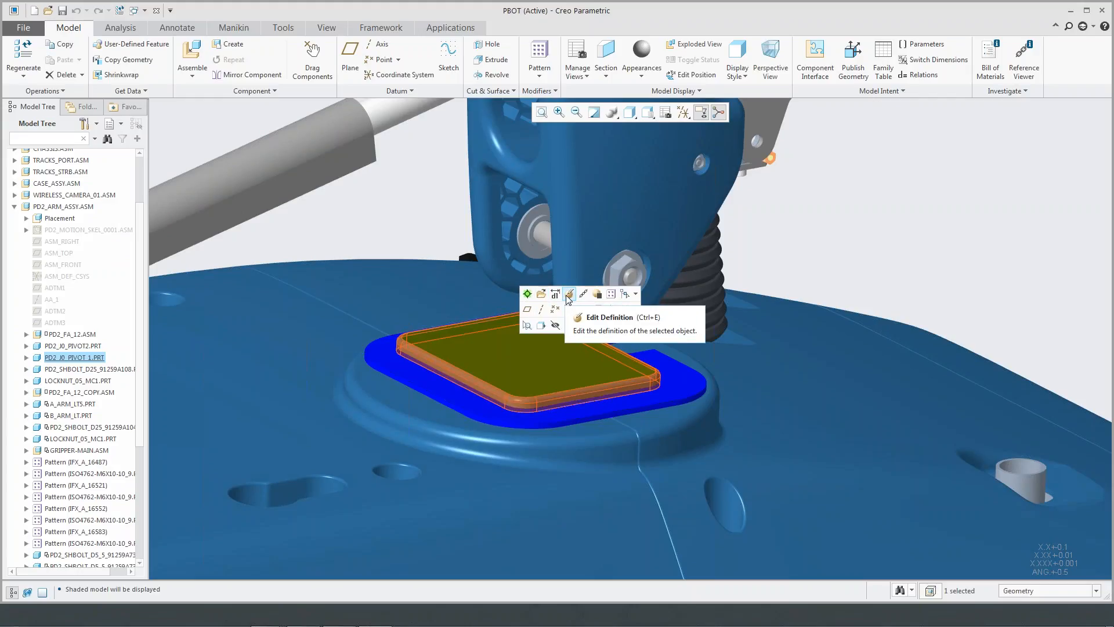
left_click(526, 294)
- Turn on the display of datum planes for the active plate part
left_click(674, 112)
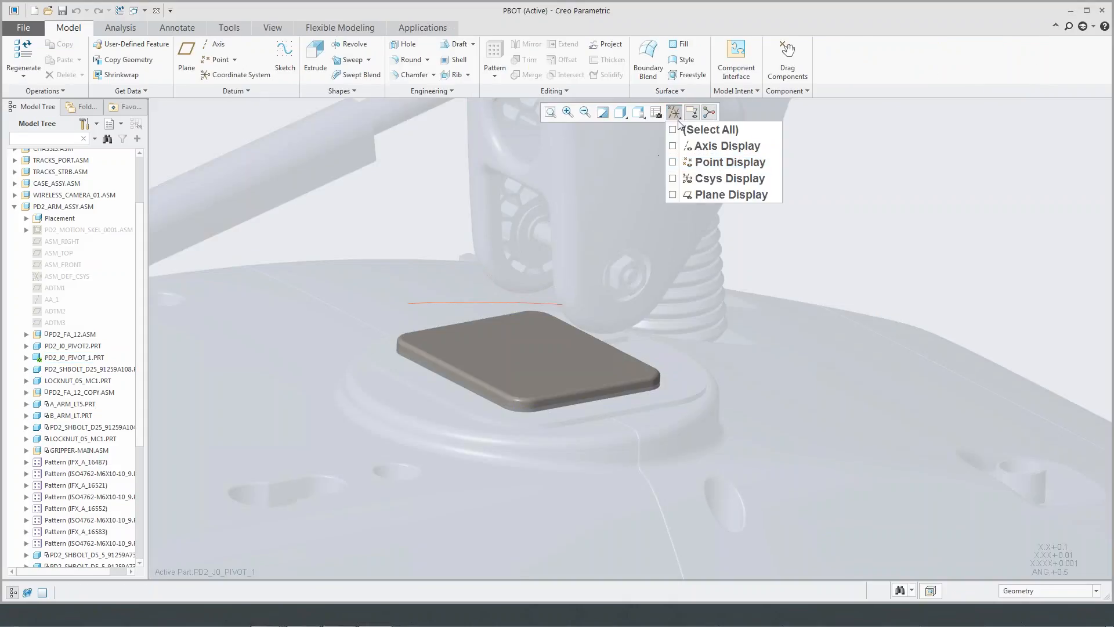
left_click(705, 195)
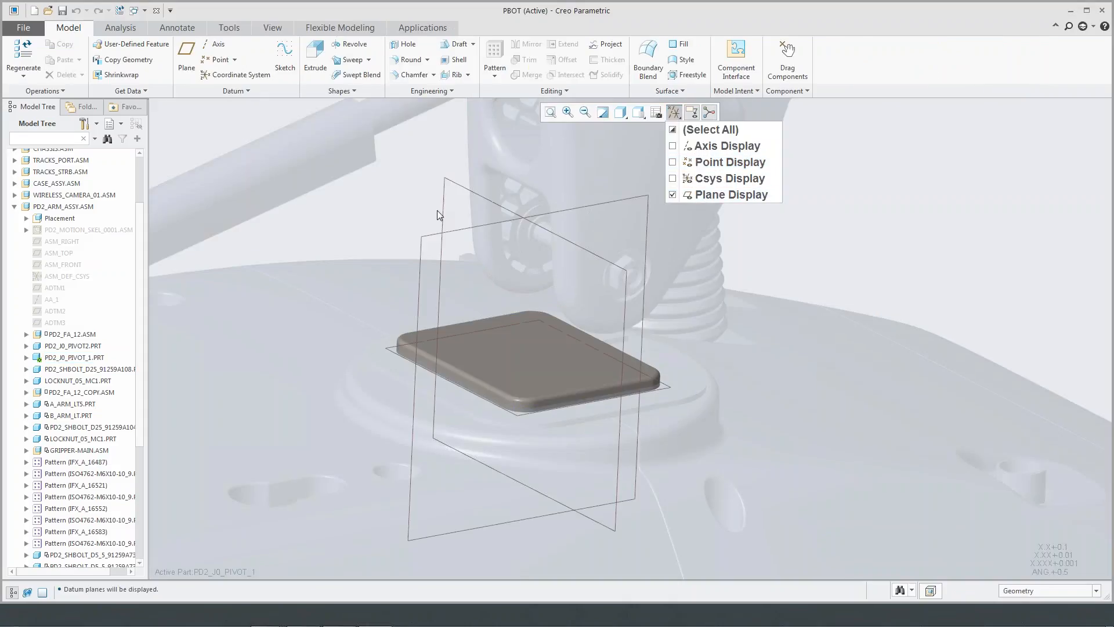
left_click(430, 239)
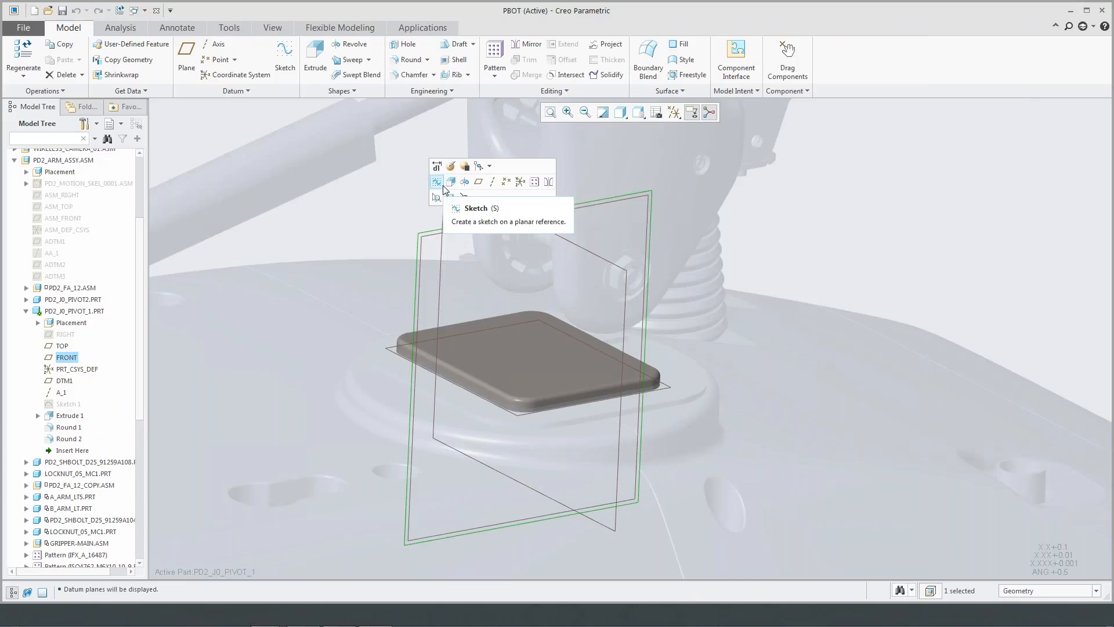
left_click(392, 200)
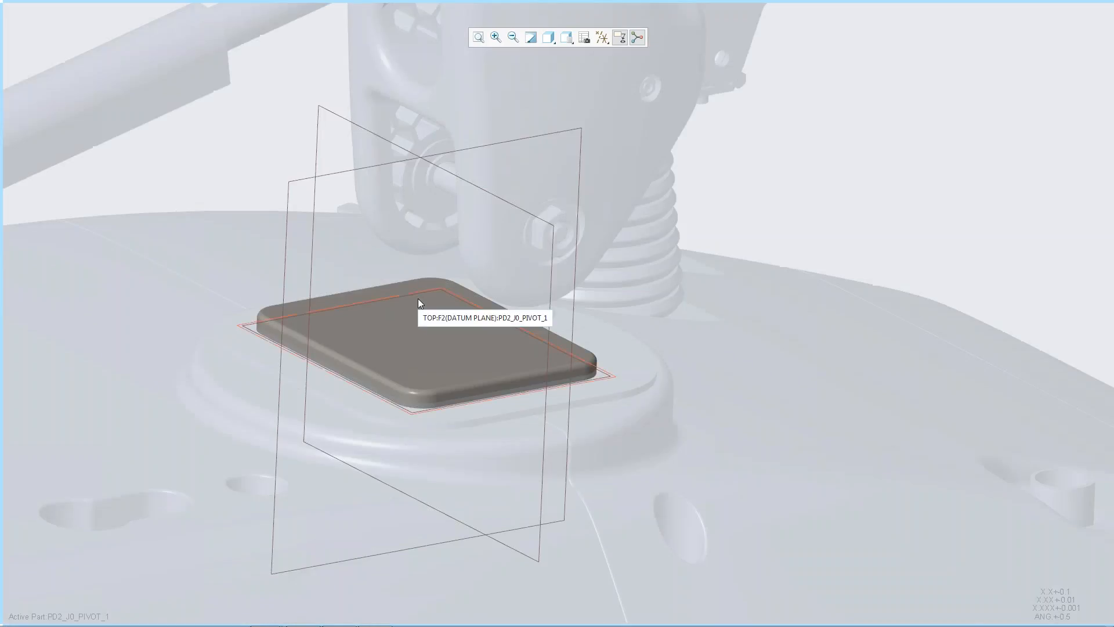
middle_click_drag(420, 294, 566, 282, "shift")
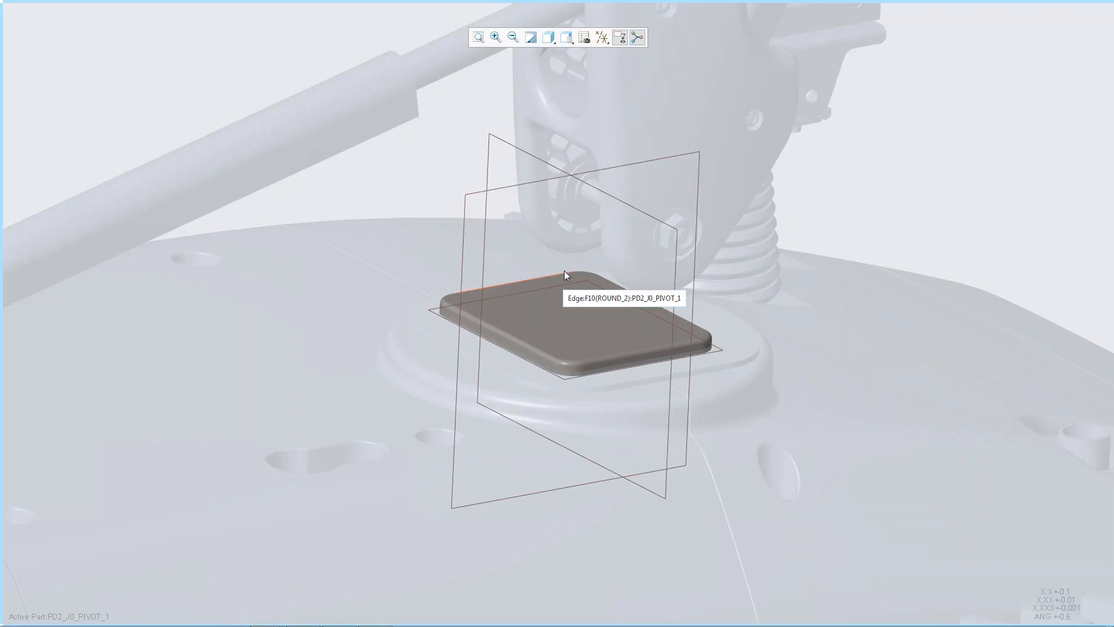
scroll(611, 188, "down", 2)
scroll(601, 192, "down", 1)
scroll(595, 203, "up", 1)
middle_click_drag(593, 206, 575, 225, "shift")
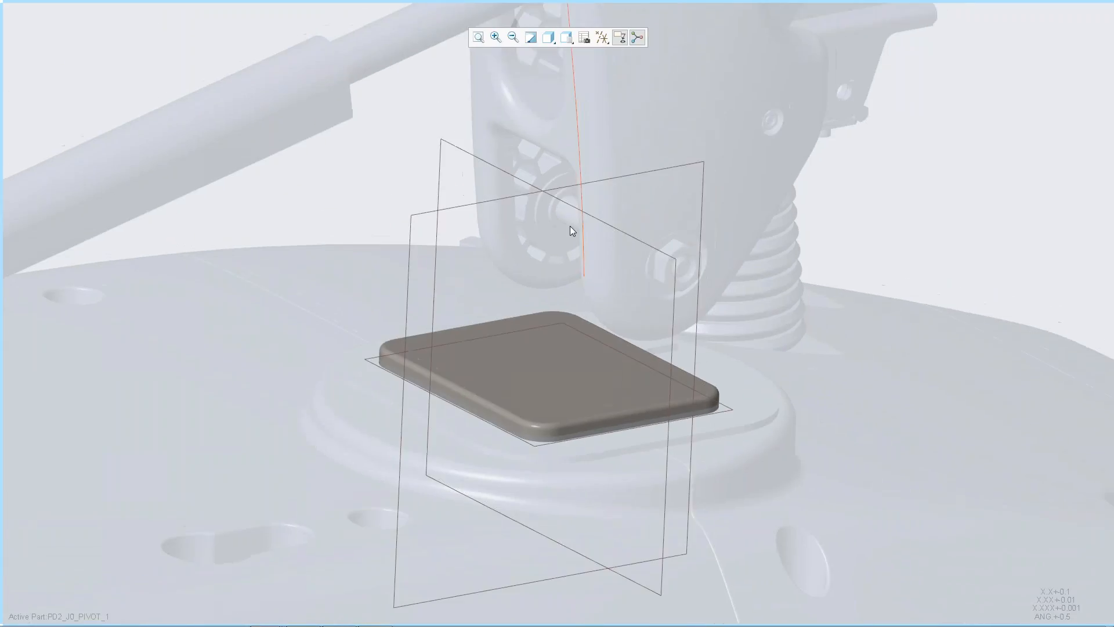
mouse_move(7, 250)
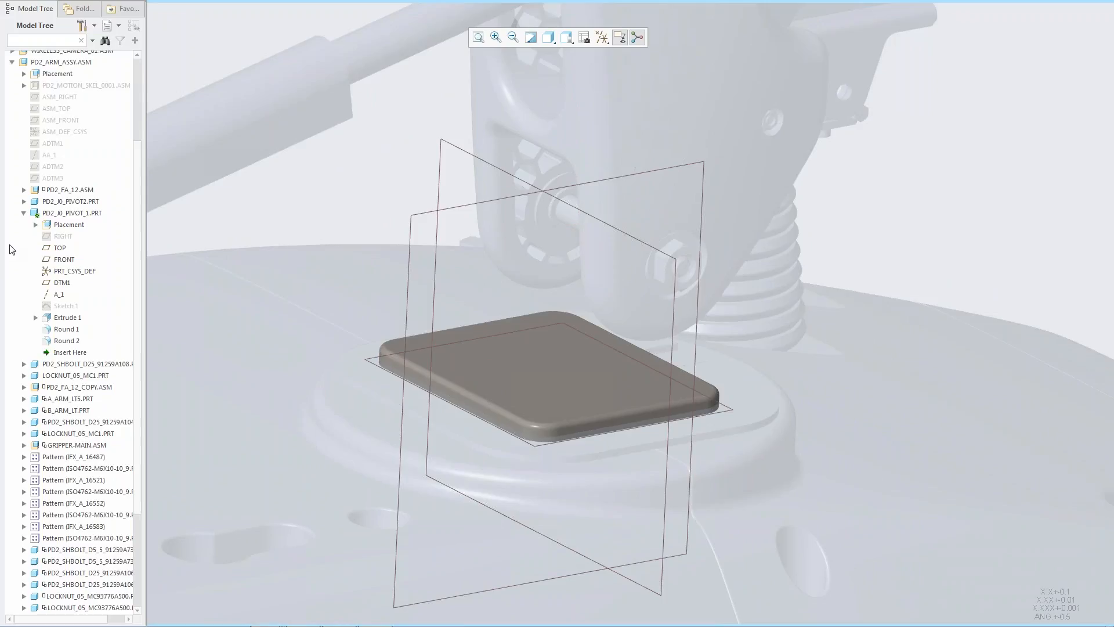
mouse_move(313, 10)
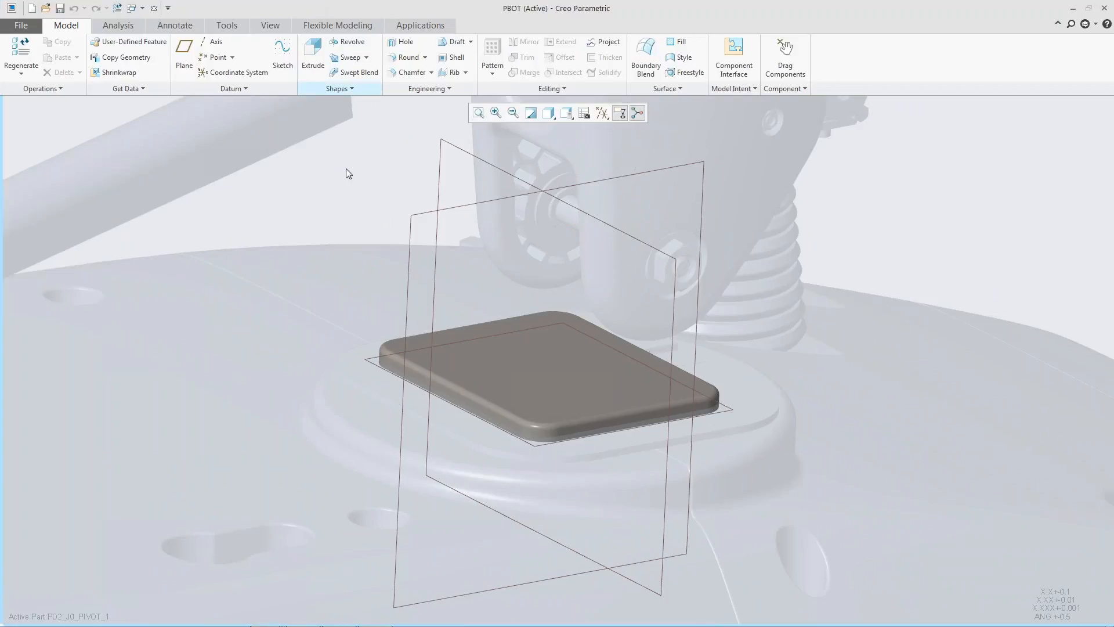
left_click(422, 210)
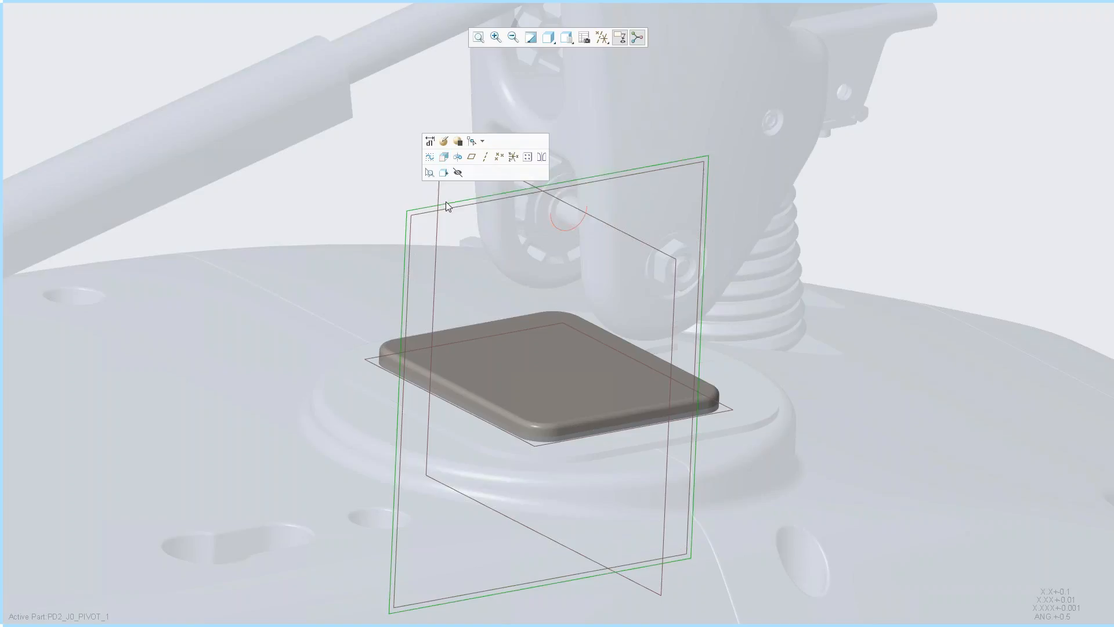
left_click(367, 188)
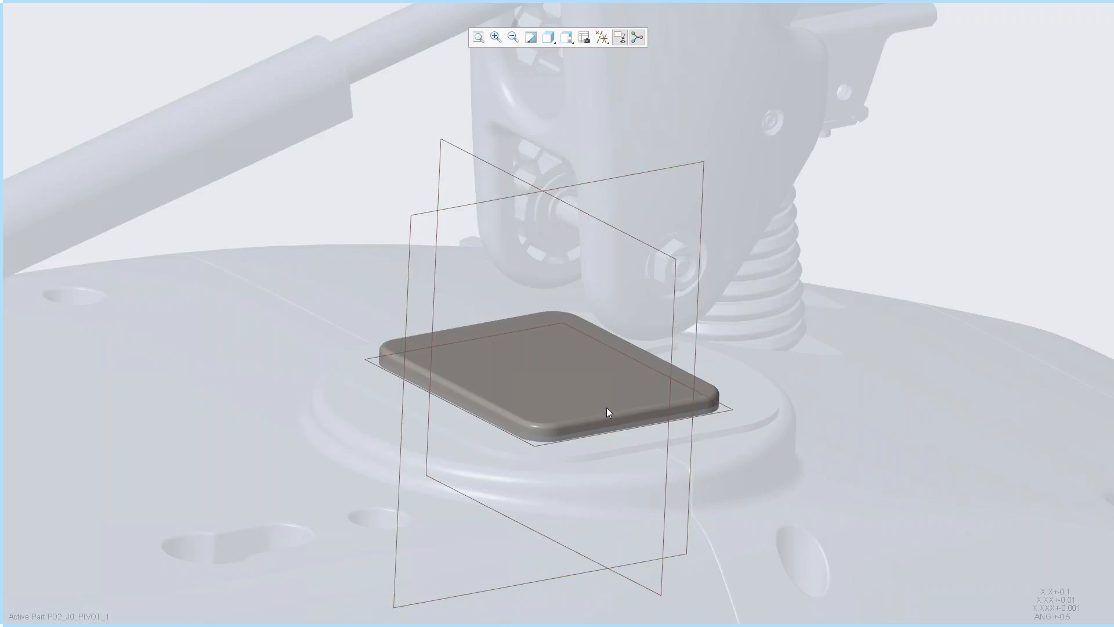
- Start an Extrude on the plate's FRONT datum plane
scroll(510, 287, "down", 5)
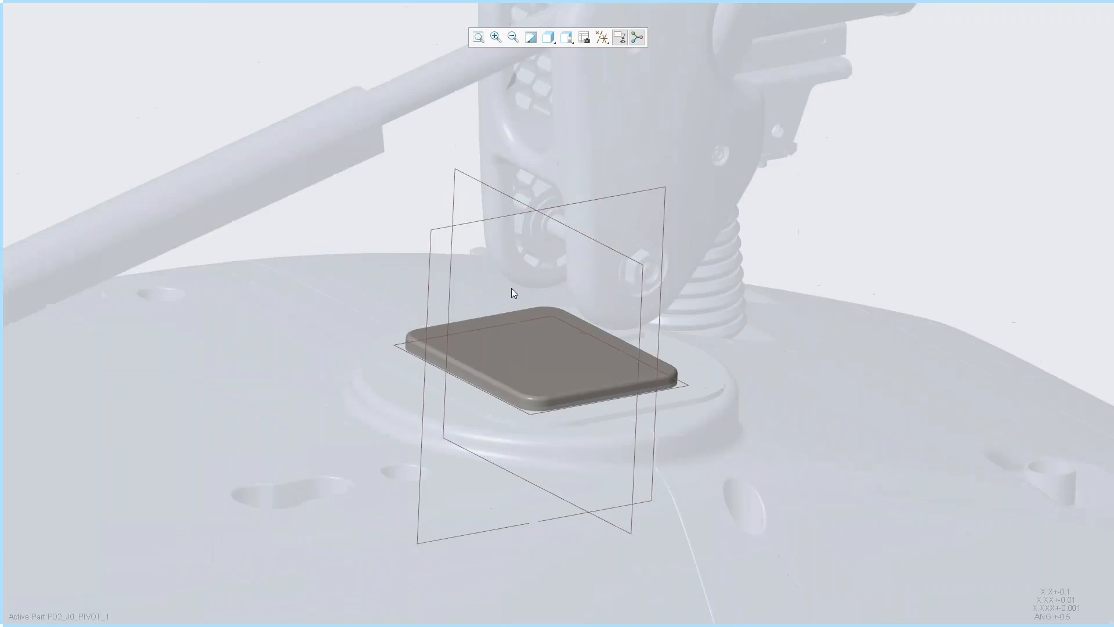
scroll(547, 266, "down", 2)
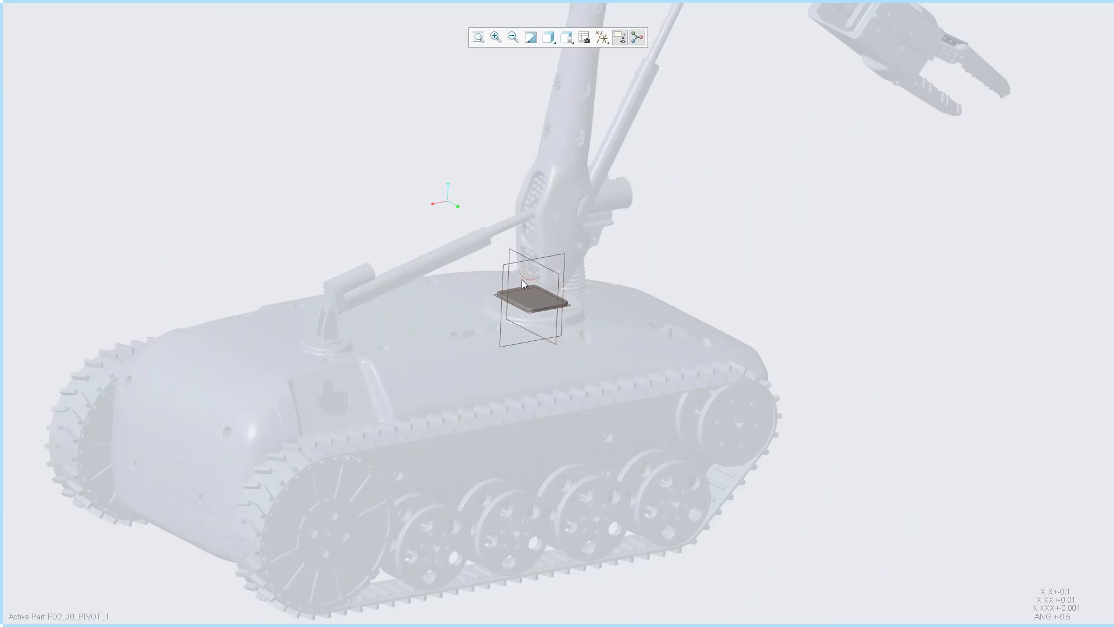
scroll(522, 281, "up", 8)
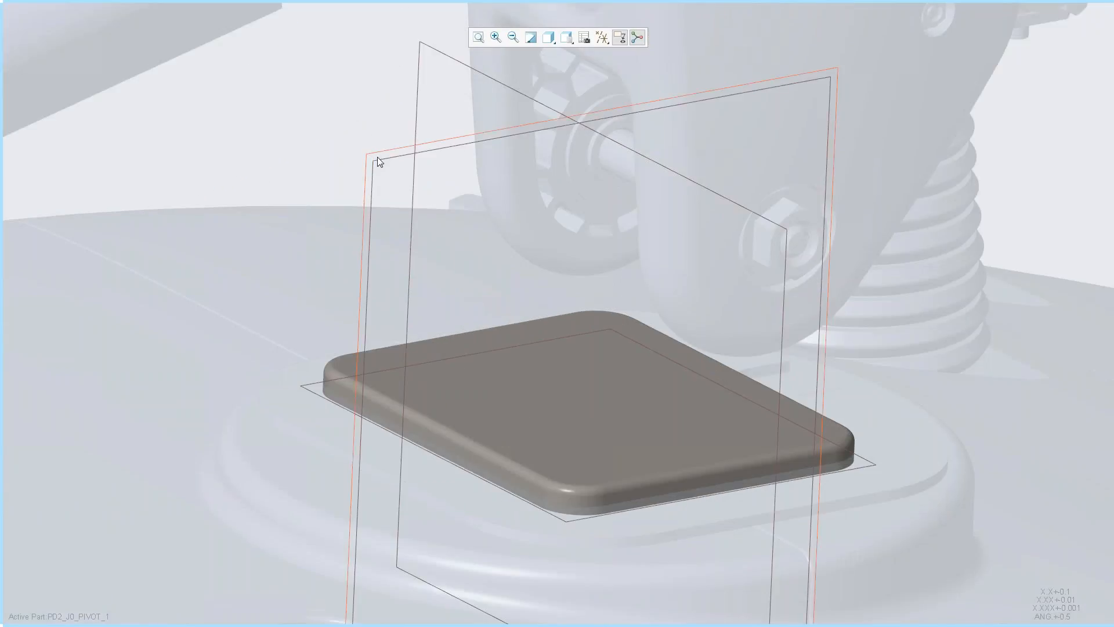
left_click(377, 157)
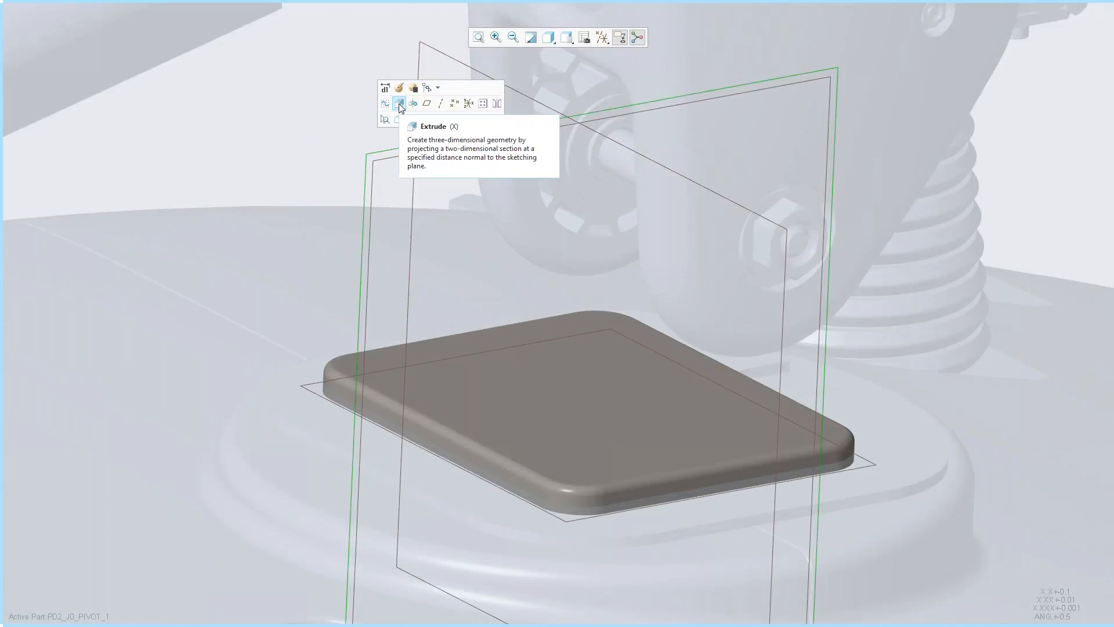
left_click(399, 104)
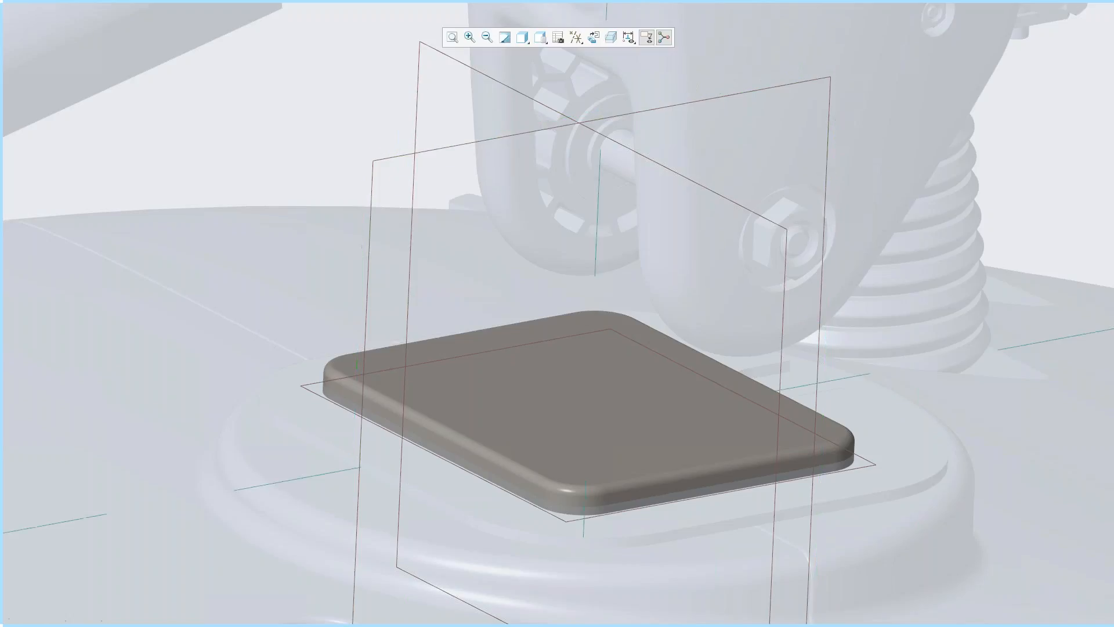
- Clip the model geometry in front of the sketch plane and orient the view square to that plane
scroll(352, 253, "up", 5)
middle_click_drag(353, 256, 532, 357)
scroll(547, 351, "down", 4)
scroll(547, 345, "up", 4)
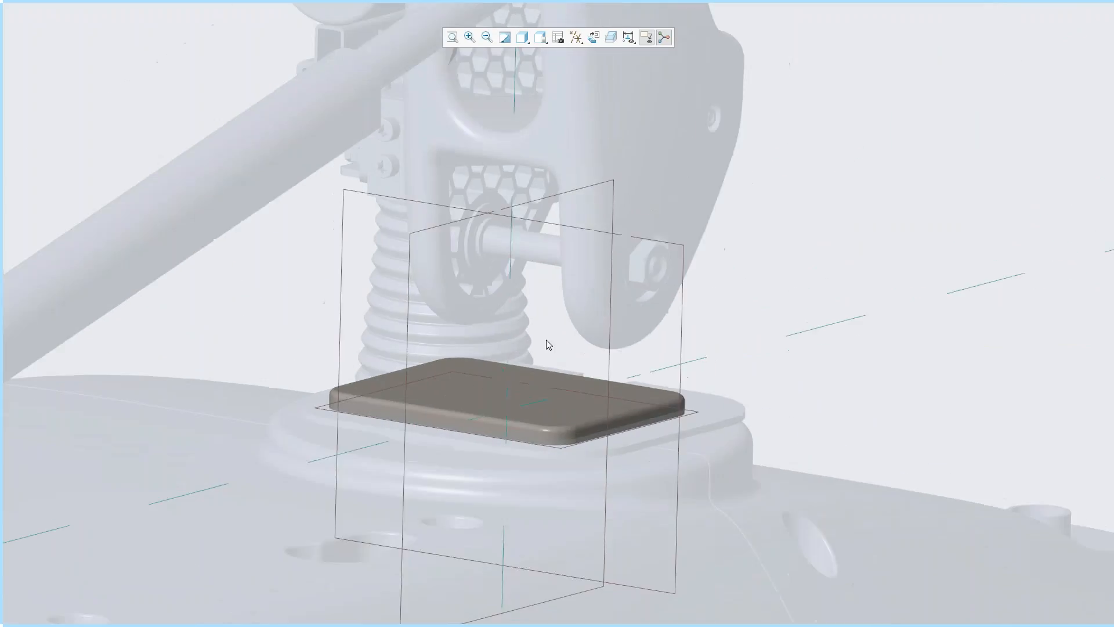
left_click(610, 38)
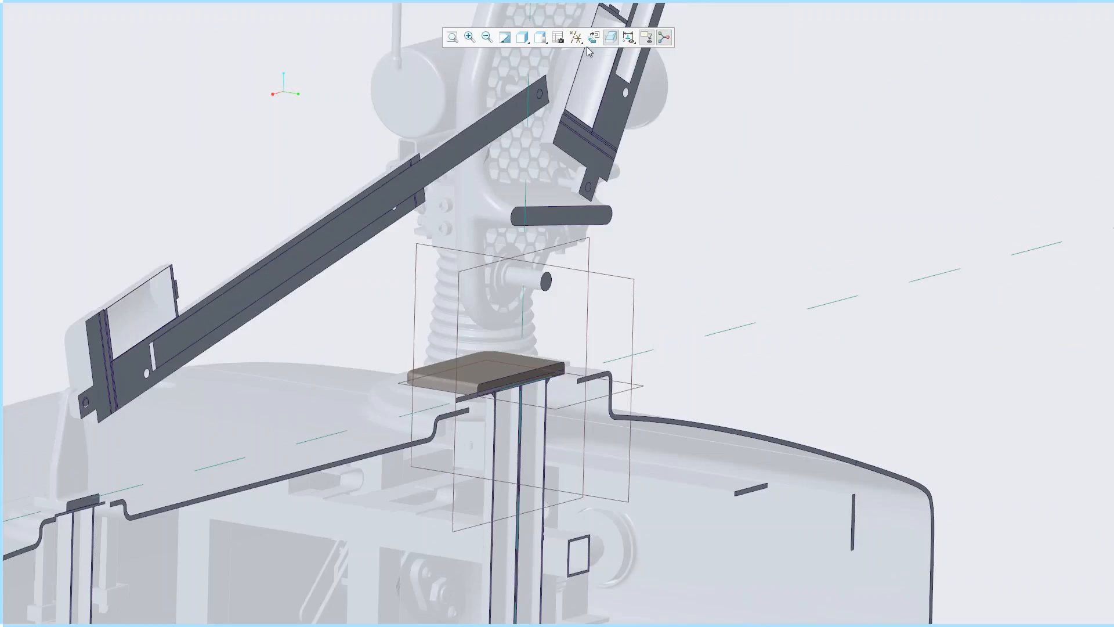
left_click(542, 40)
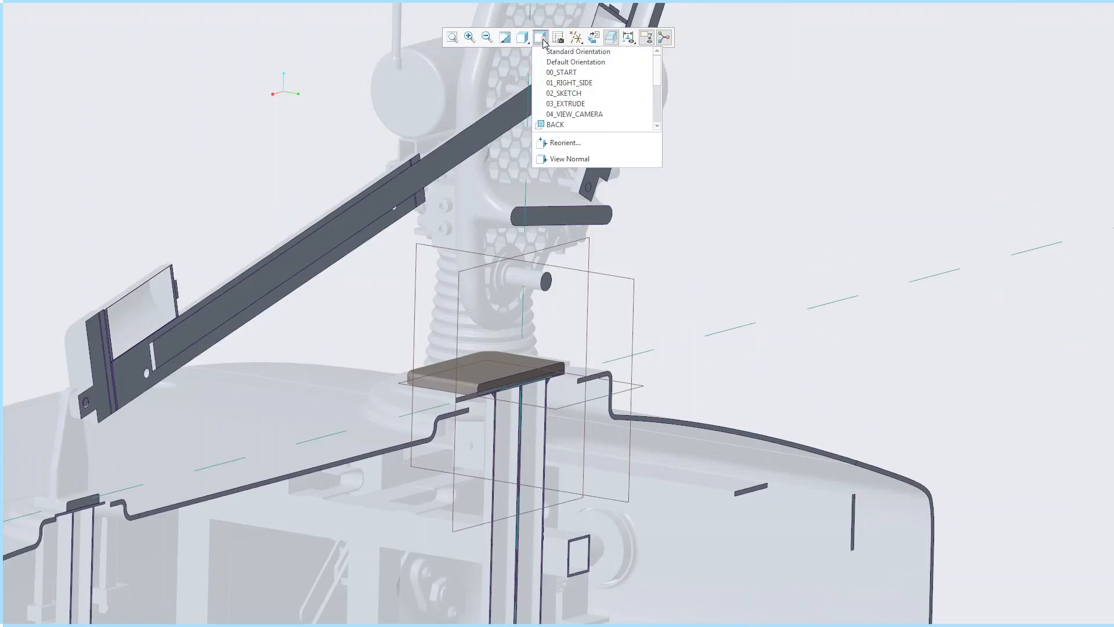
left_click(565, 93)
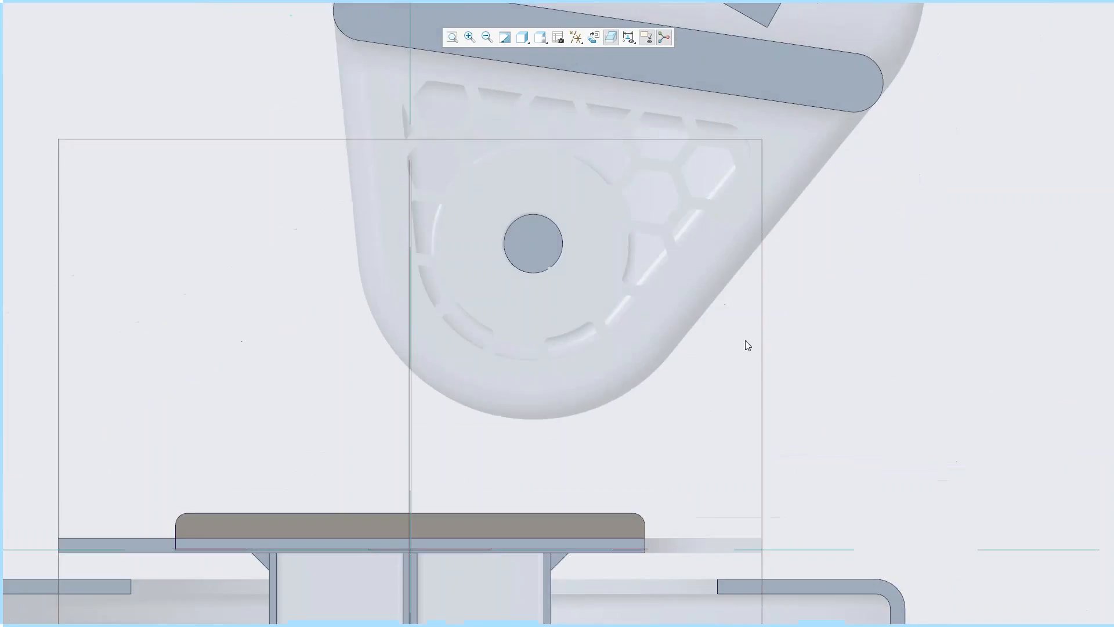
- Sketch two concentric circles centred on the arm's pivot pin: one on the pin's edge, the other about 1.44 in diameter
right_click(703, 364)
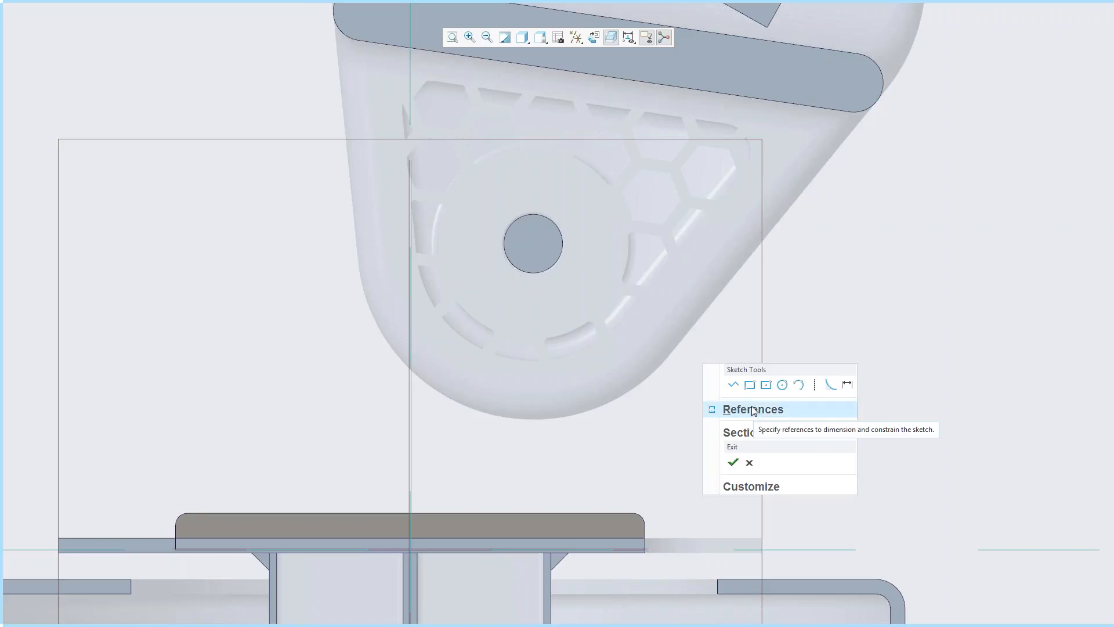
left_click(782, 385)
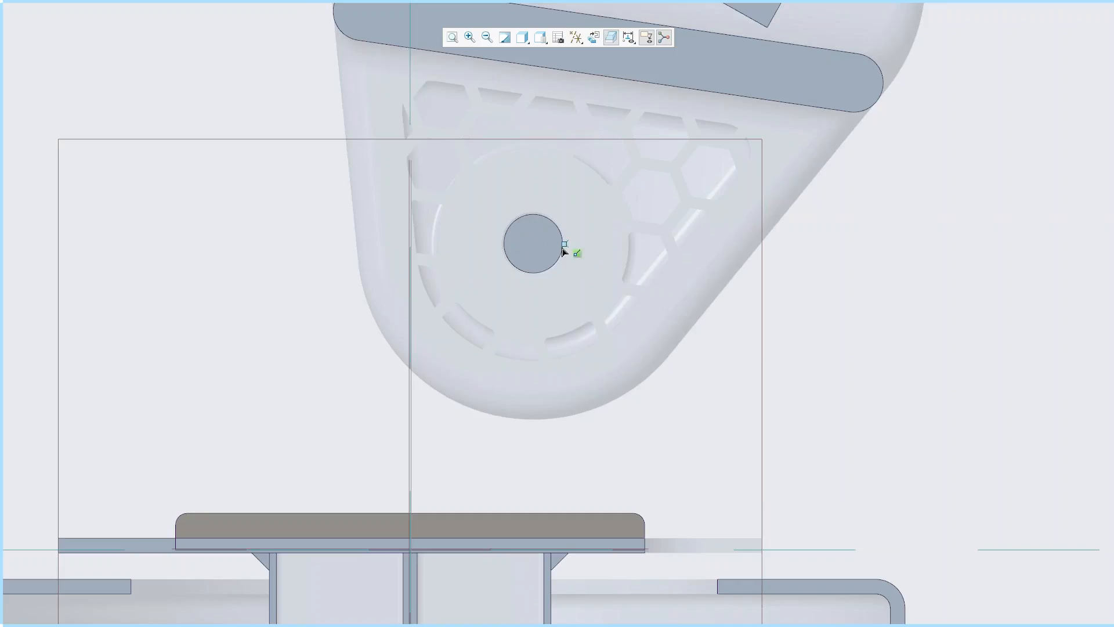
left_click(534, 243)
left_click(558, 251)
left_click(533, 243)
left_click(607, 204)
key("Escape")
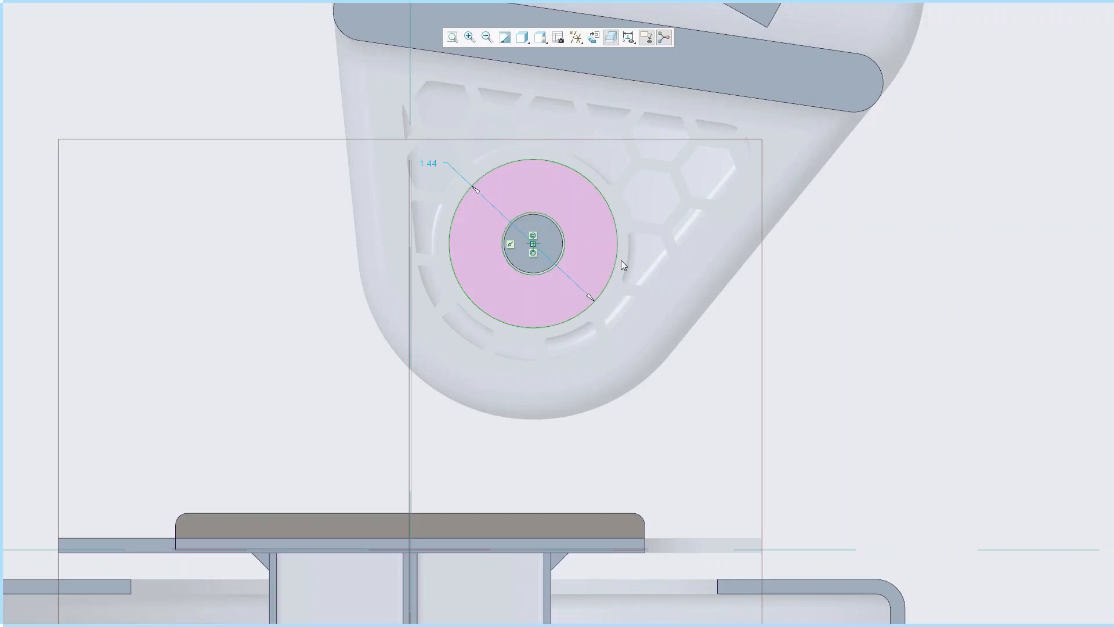
- Sketch a base line about 2.3 long on the plate's upper edge, ending below the pin centre, and join both ends to the outer circle with tangent lines
right_click(651, 273)
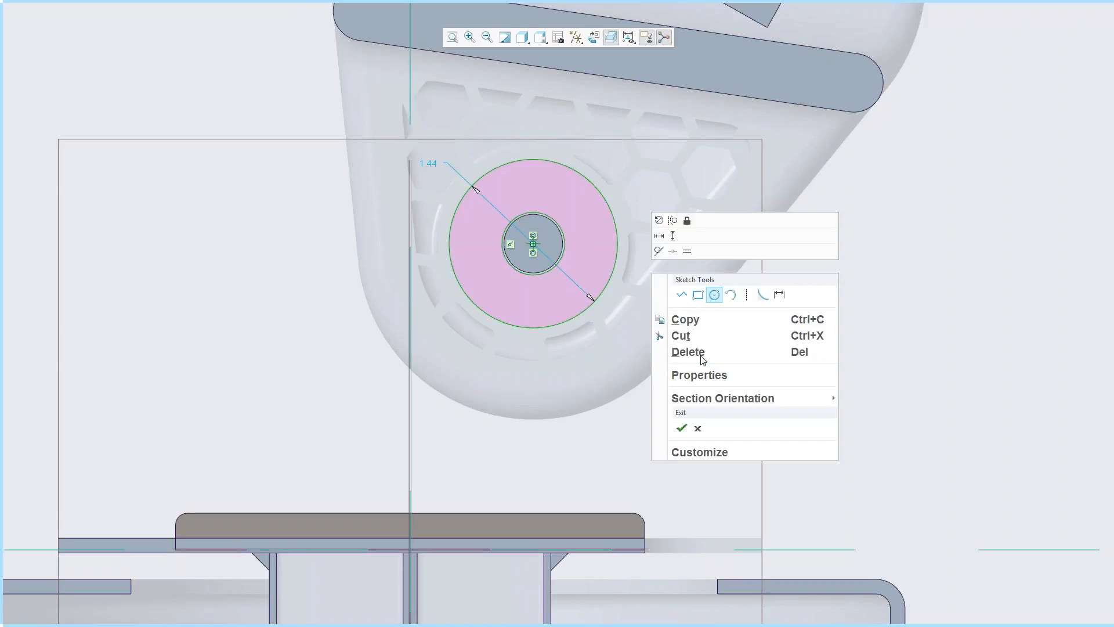
left_click(698, 294)
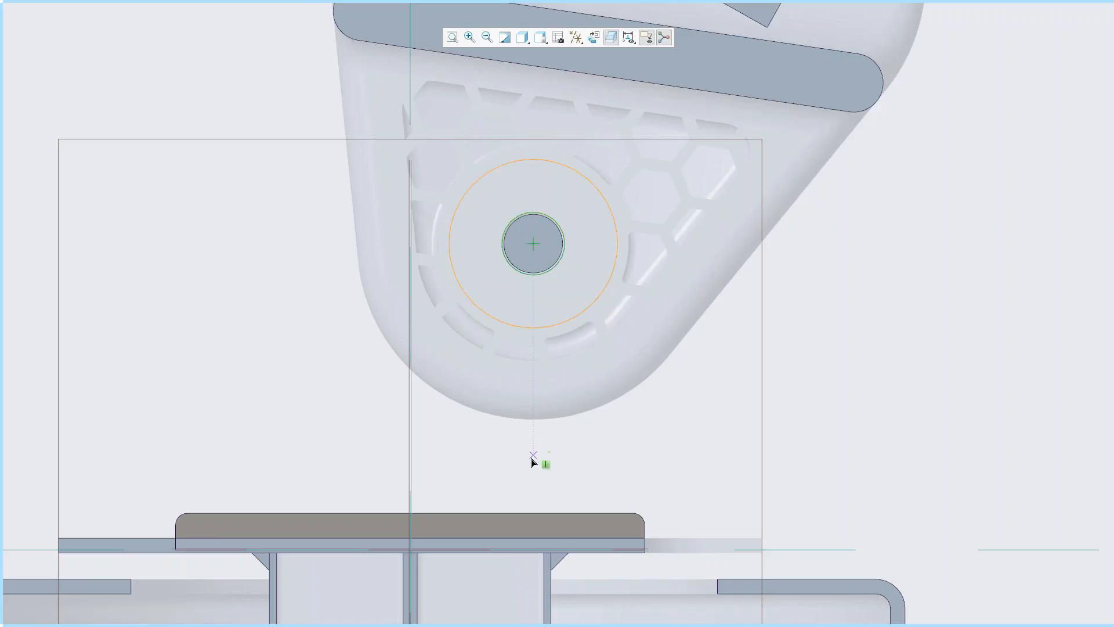
left_click(533, 512)
left_click(264, 515)
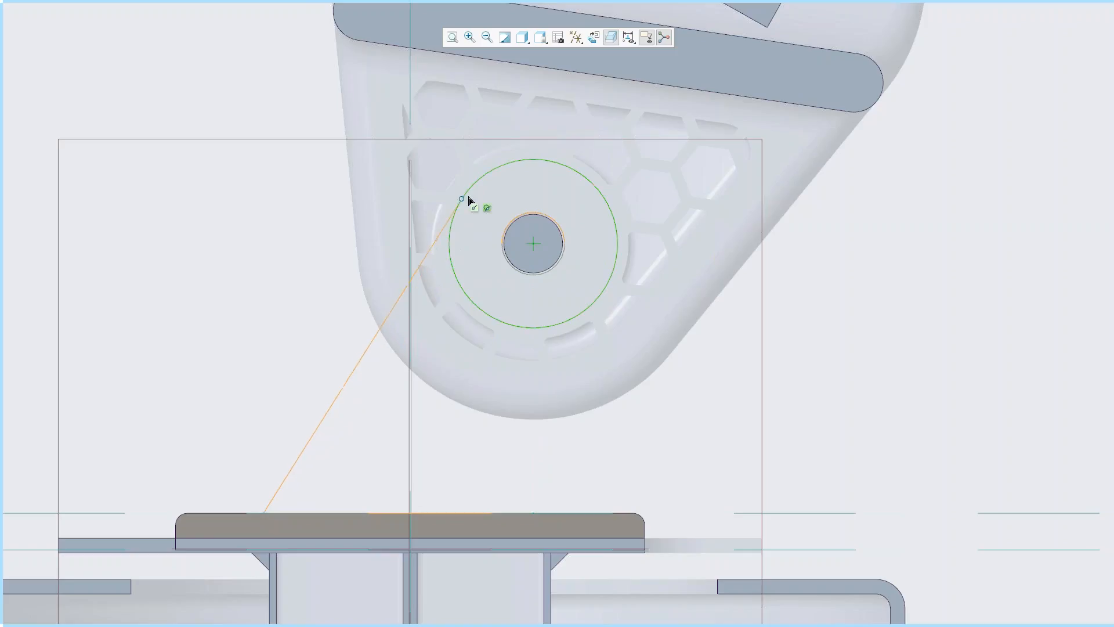
left_click(462, 200)
middle_click(510, 513)
left_click(533, 512)
left_click(615, 273)
middle_click(691, 400)
- Trim away the lower part of the outer circle between the two tangent lines
right_click(736, 363)
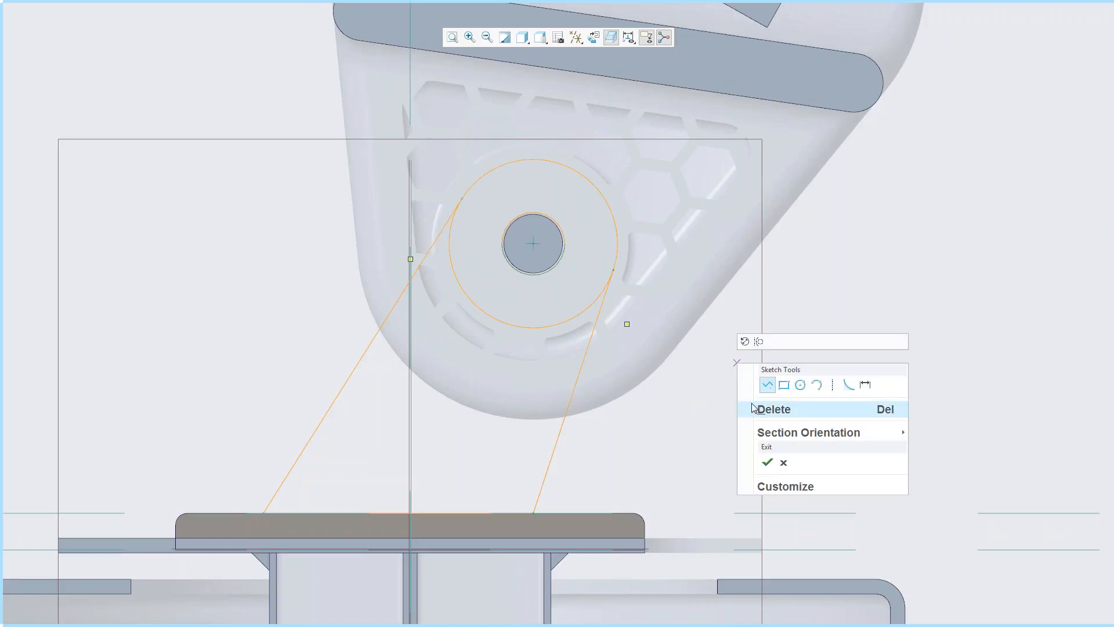
left_click(843, 199)
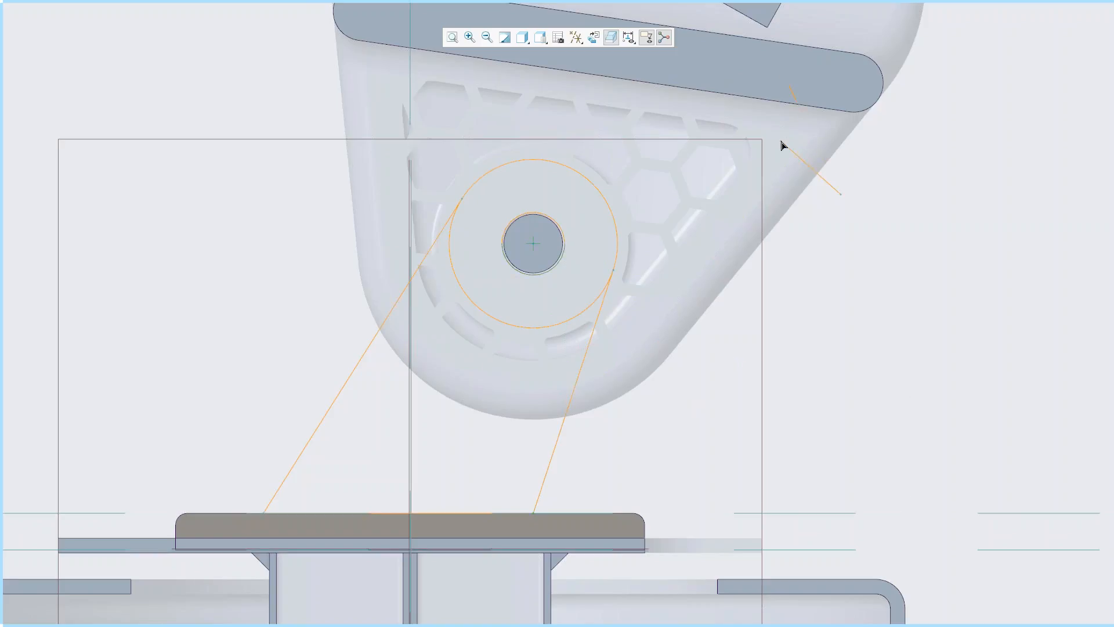
mouse_move(734, 2)
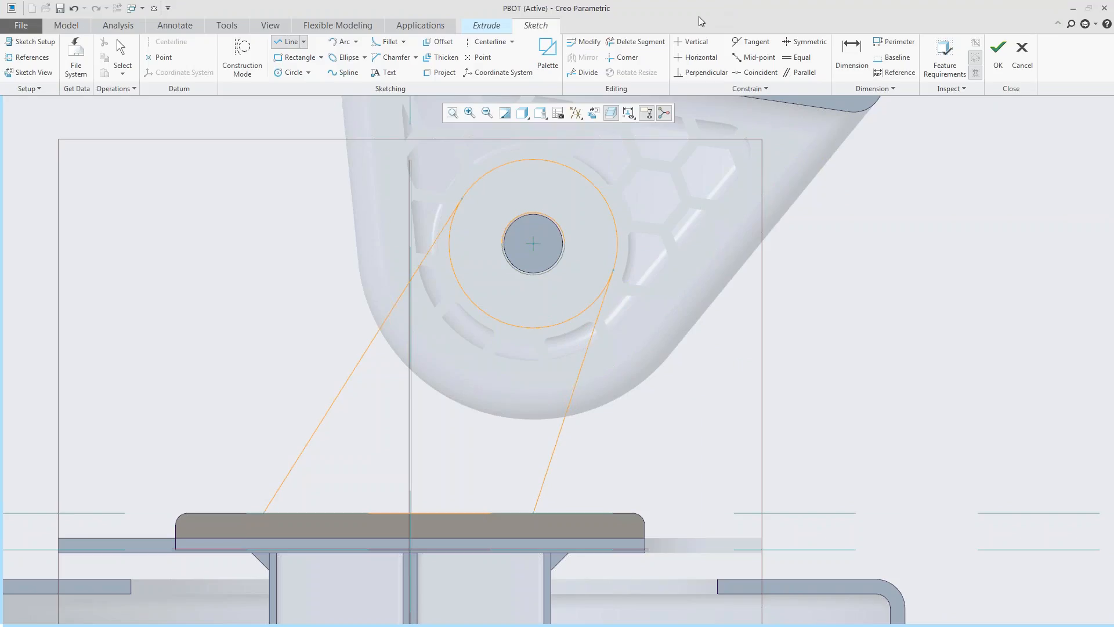
left_click(634, 44)
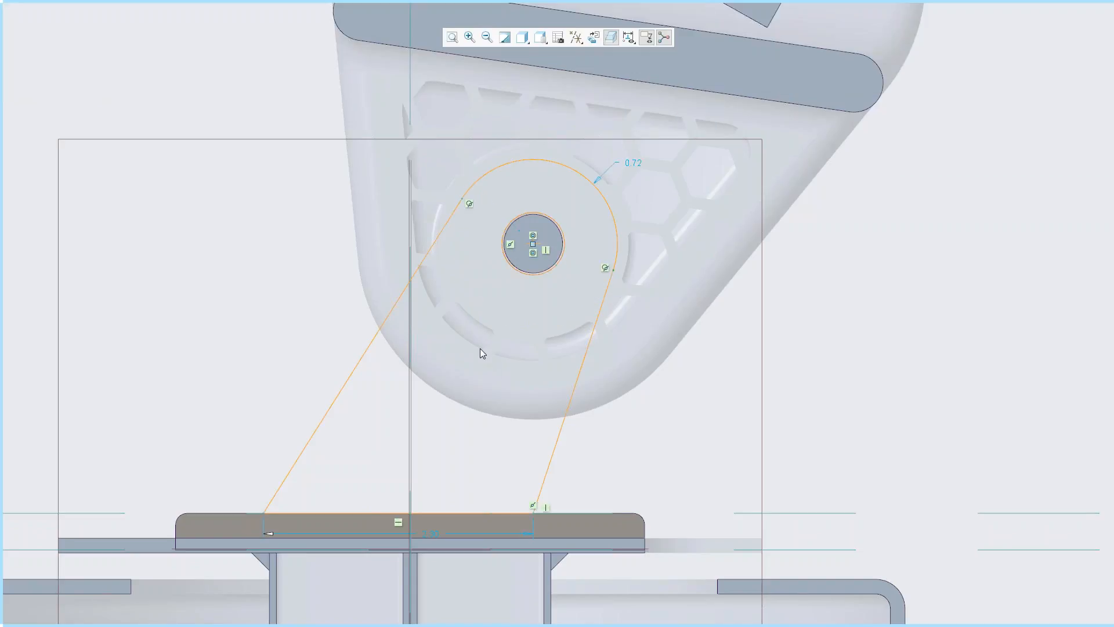
- Set the sketch's upper arc radius to 0.75 and the base line's length to 2.00, and finish the sketch
double_click(633, 163)
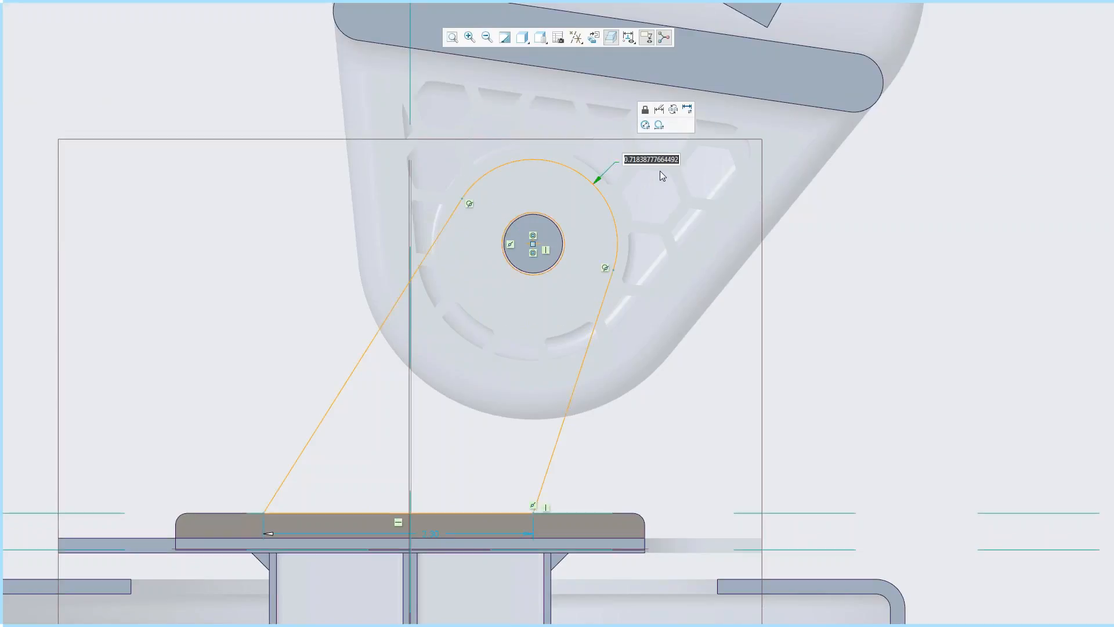
type("0.75")
key("Return")
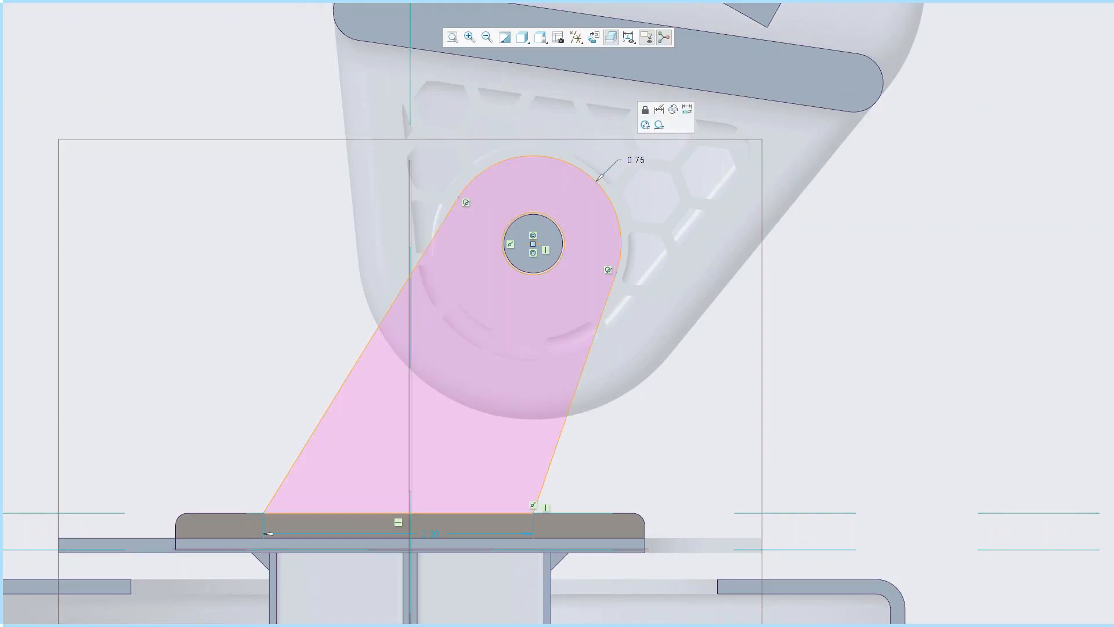
double_click(437, 531)
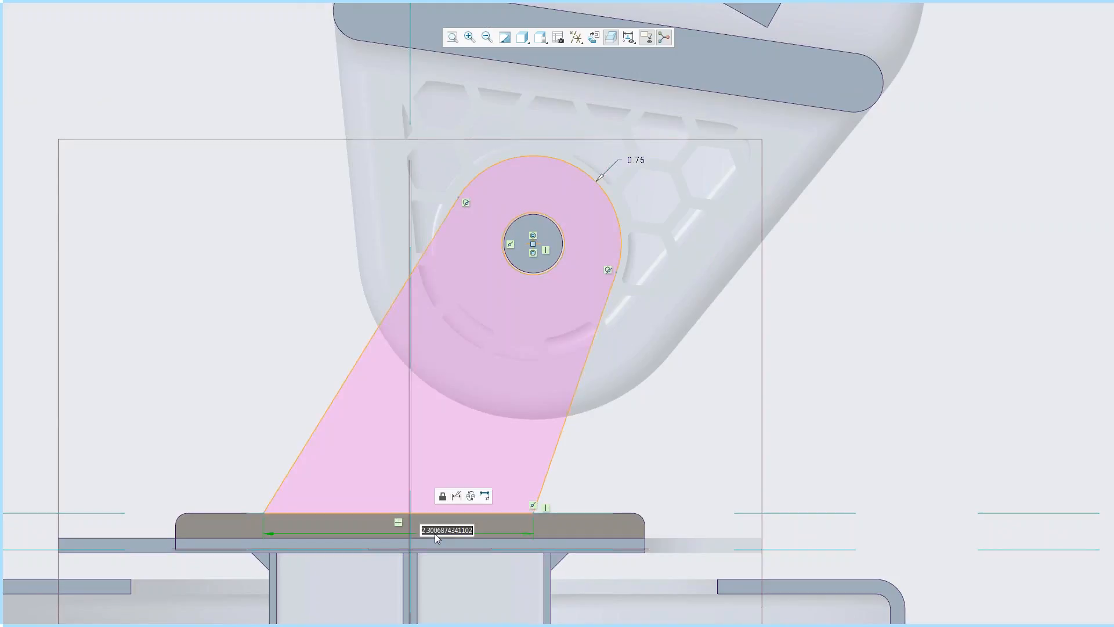
type("2.3")
key("Return")
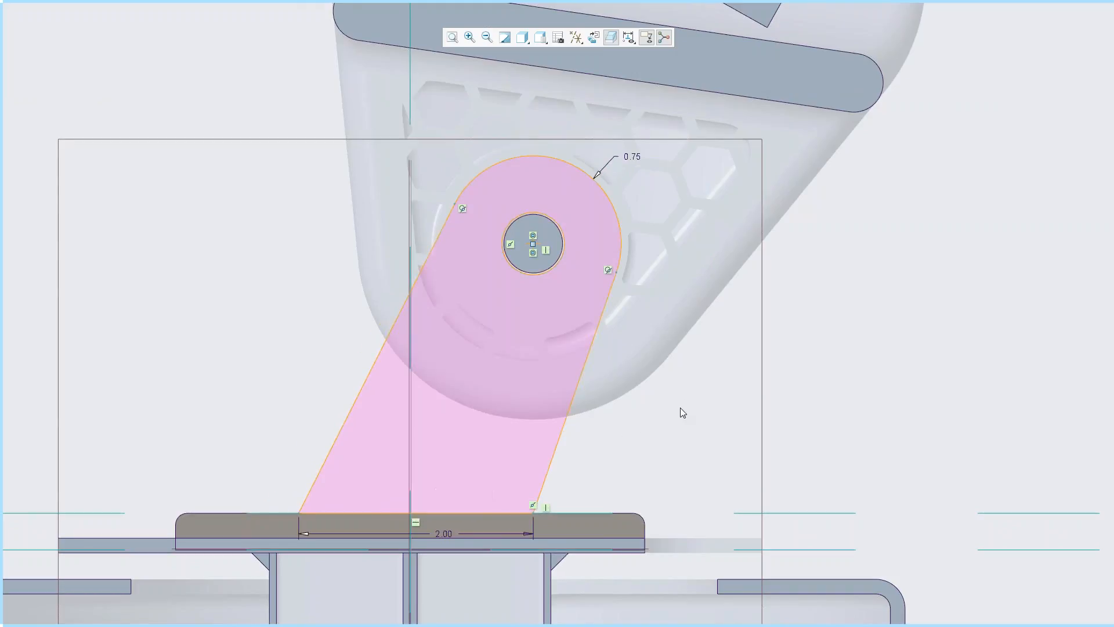
right_click(684, 395)
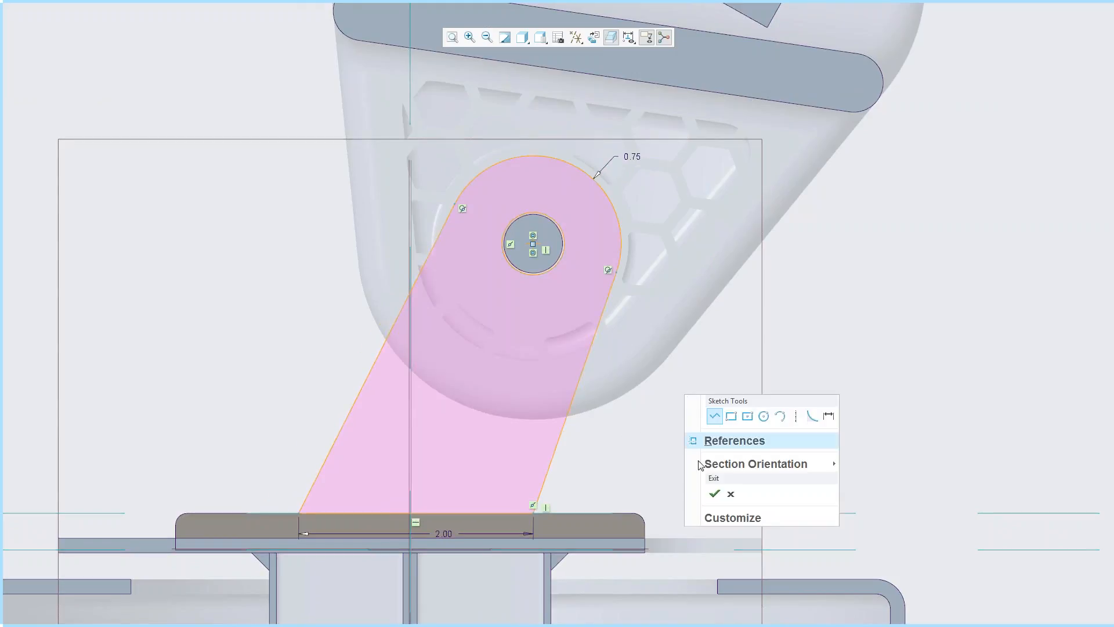
left_click(715, 494)
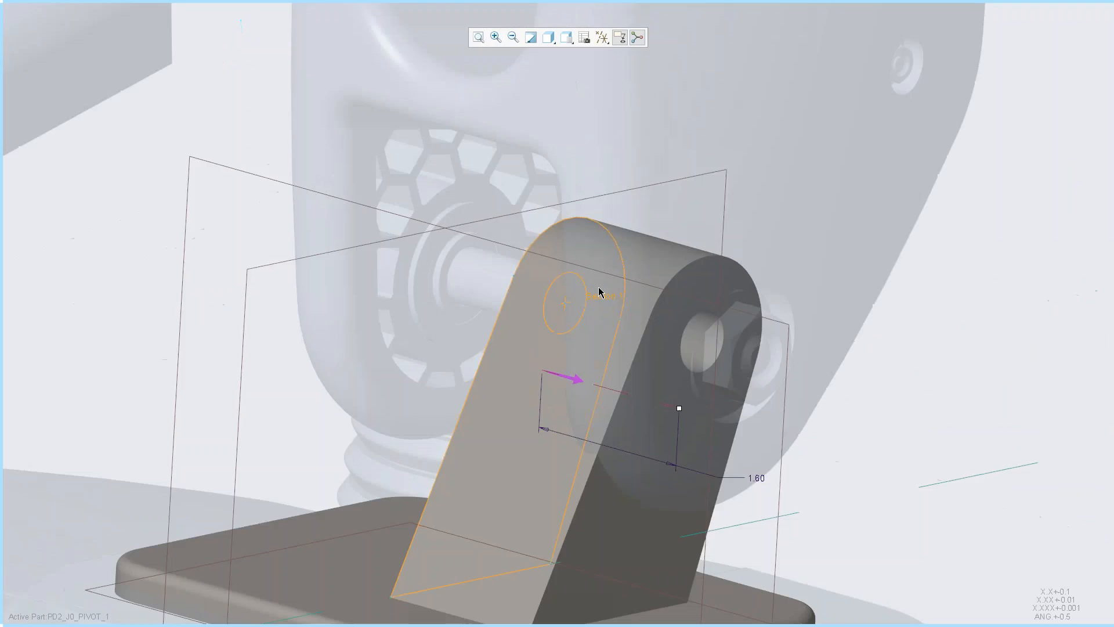
- Extend the extrusion's first side up to the circular edge around the pivot pin on the arm's inner face
mouse_move(588, 327)
middle_mouse_down("shift")
mouse_move(607, 374)
mouse_move(575, 366)
mouse_move(528, 407)
mouse_move(548, 380)
middle_mouse_up("shift")
scroll(608, 374, "up", 2)
scroll(548, 380, "down", 3)
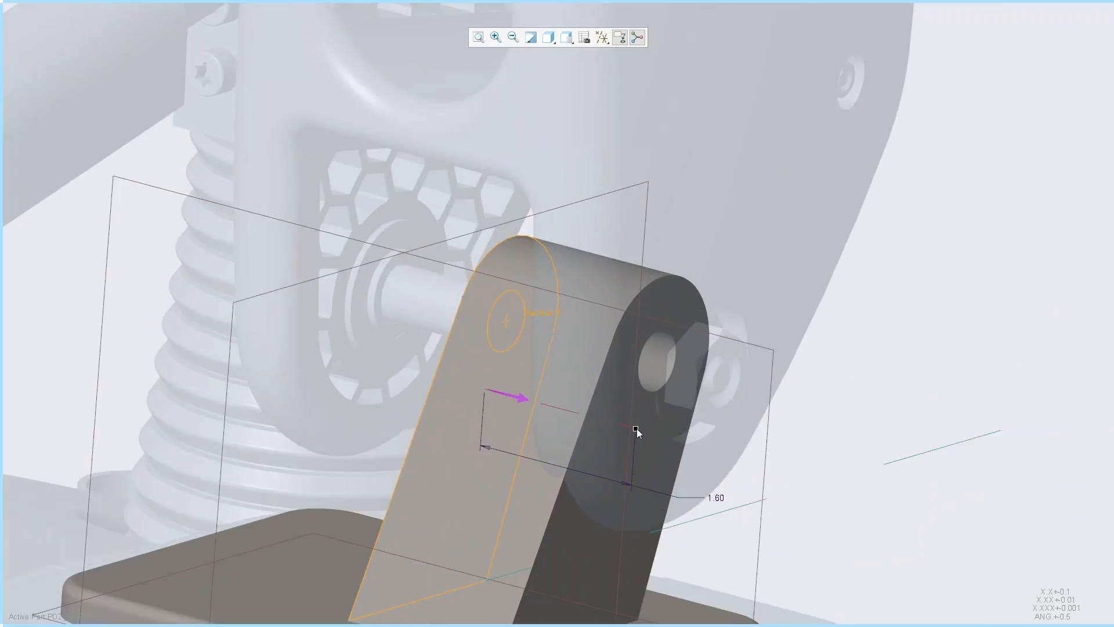
mouse_move(636, 428)
left_mouse_down()
mouse_move(607, 424)
mouse_move(682, 447)
mouse_move(666, 446)
mouse_move(666, 434)
mouse_move(618, 435)
left_mouse_up()
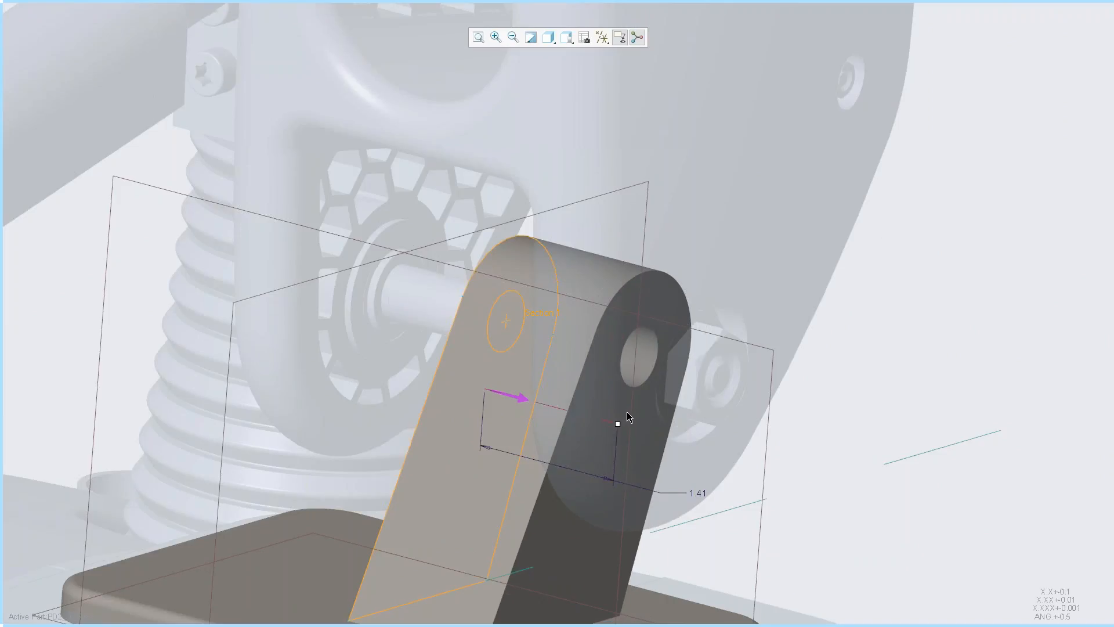
left_click_drag(617, 424, 513, 396)
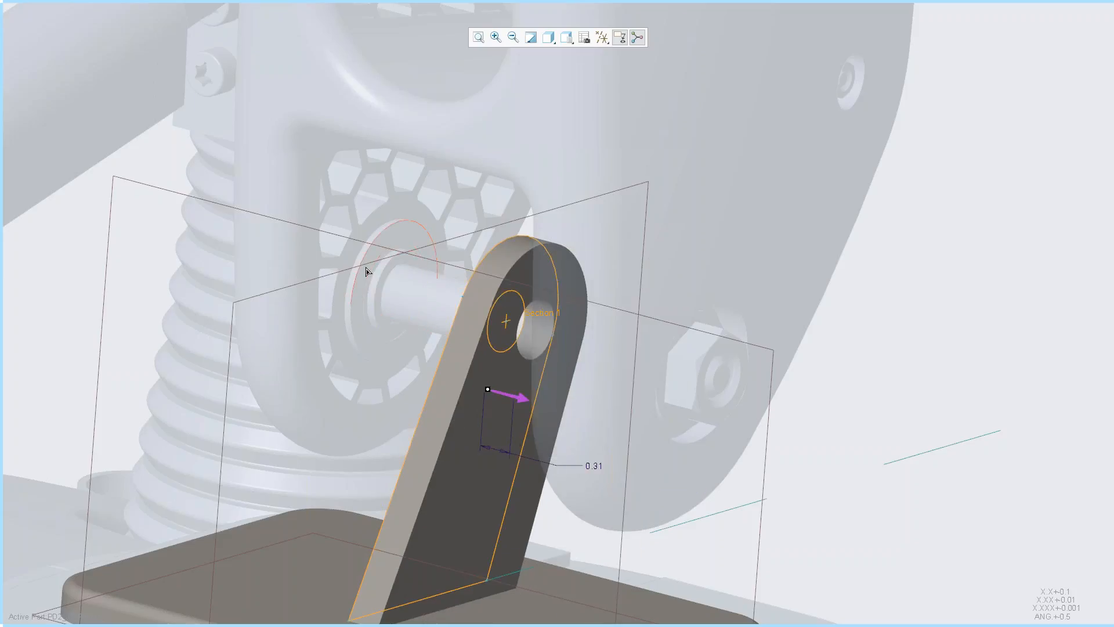
left_click(359, 281)
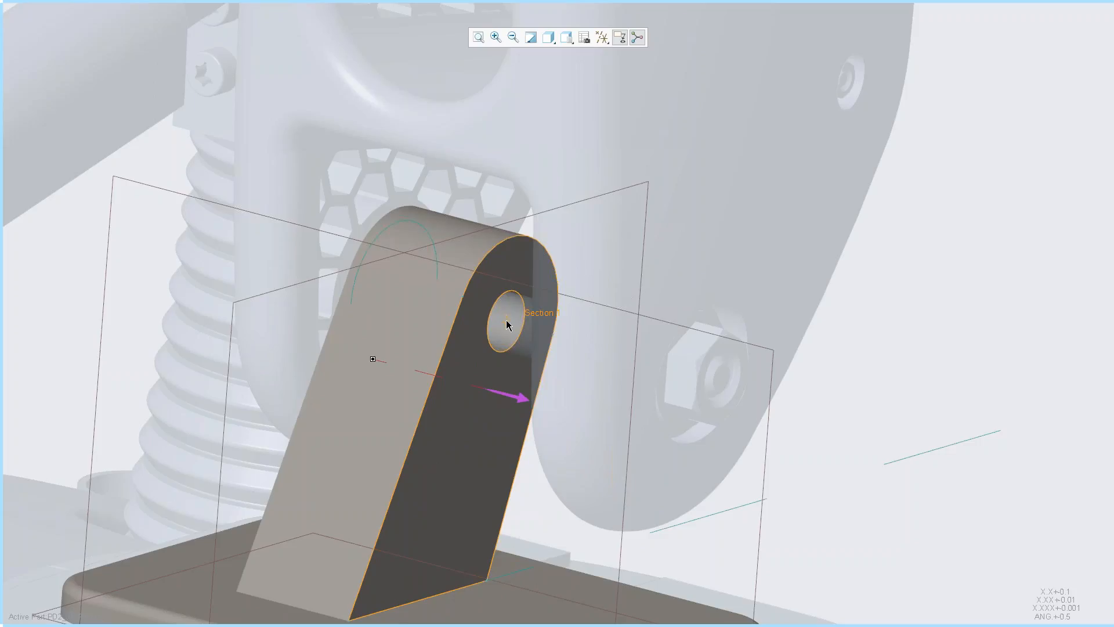
- Enable the extrusion's second side, set its depth to 0.625, and complete the feature
right_click(678, 409)
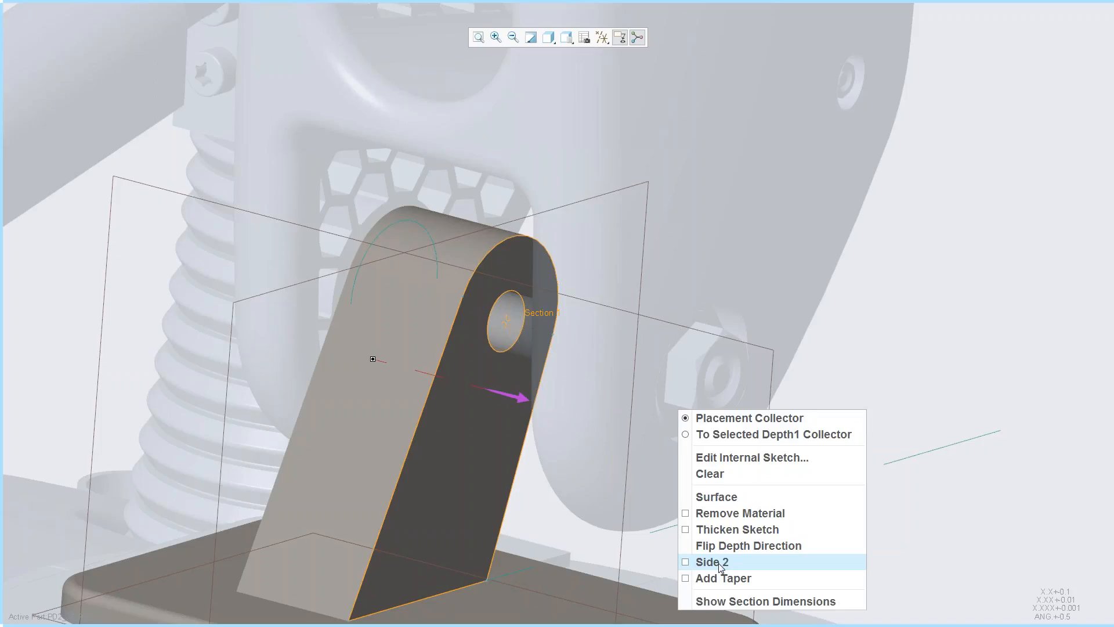
left_click(744, 564)
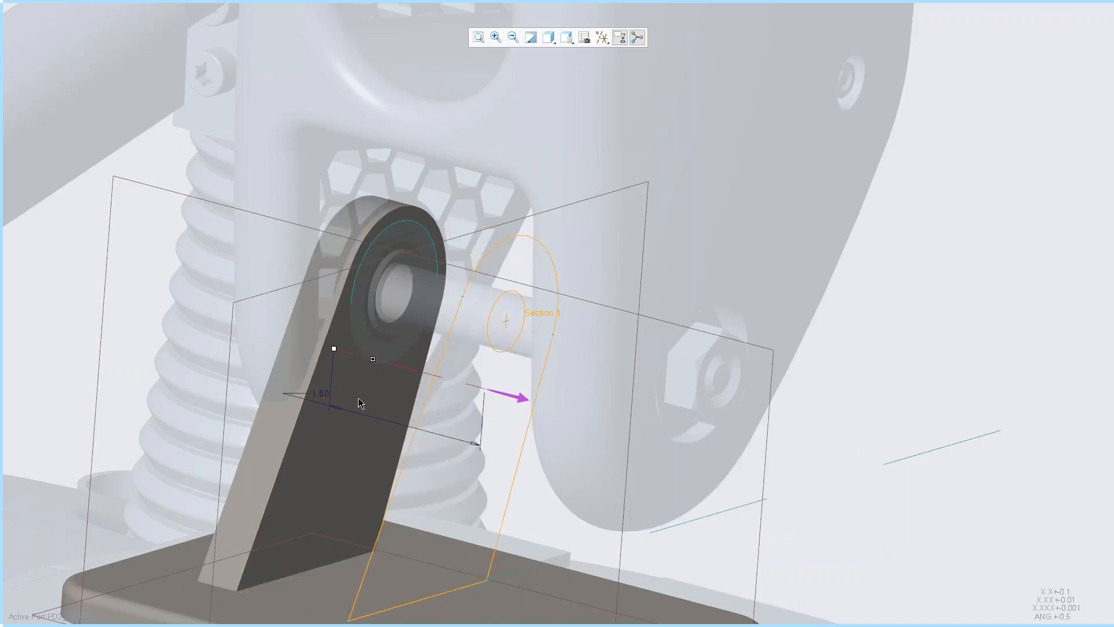
double_click(323, 395)
type(".6")
key("Return")
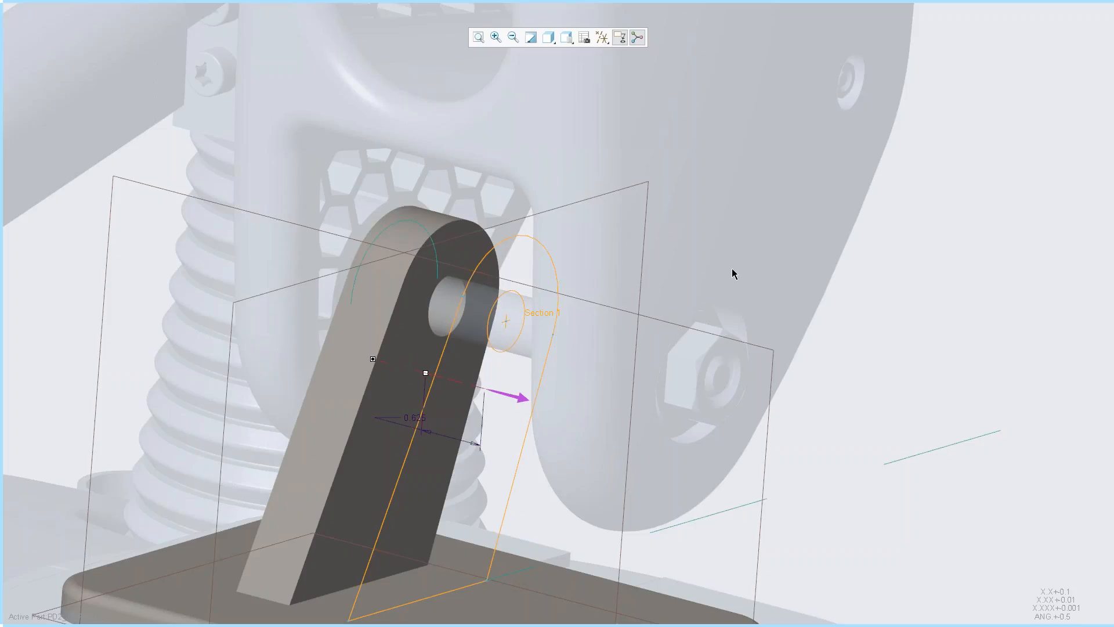
middle_click(417, 265)
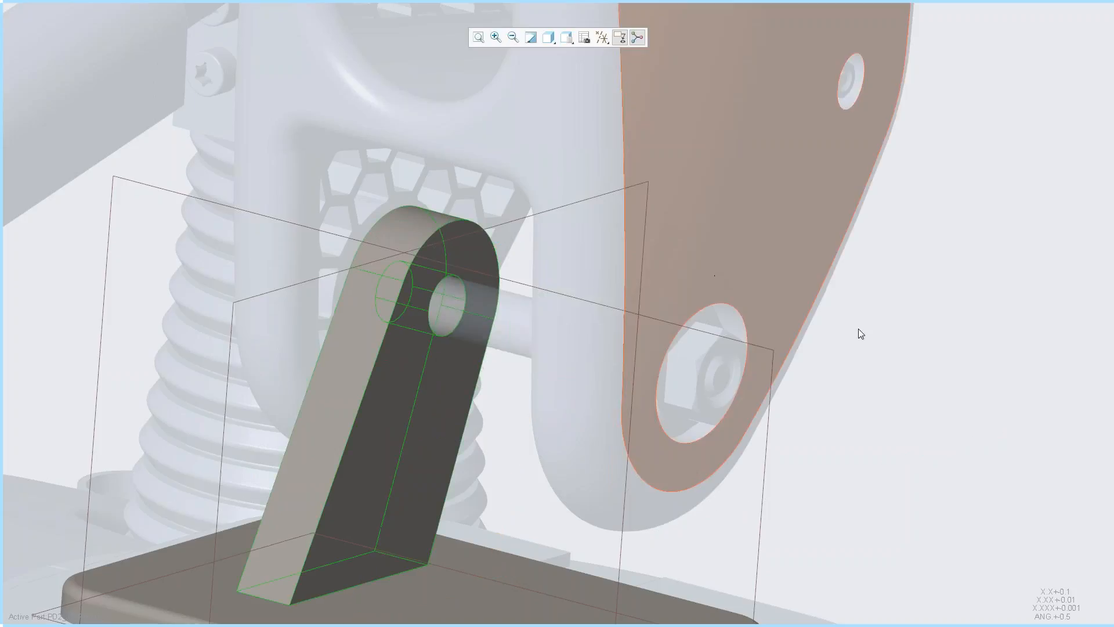
- Mirror the extruded pivot support about the plate's FRONT datum plane
right_click(858, 328)
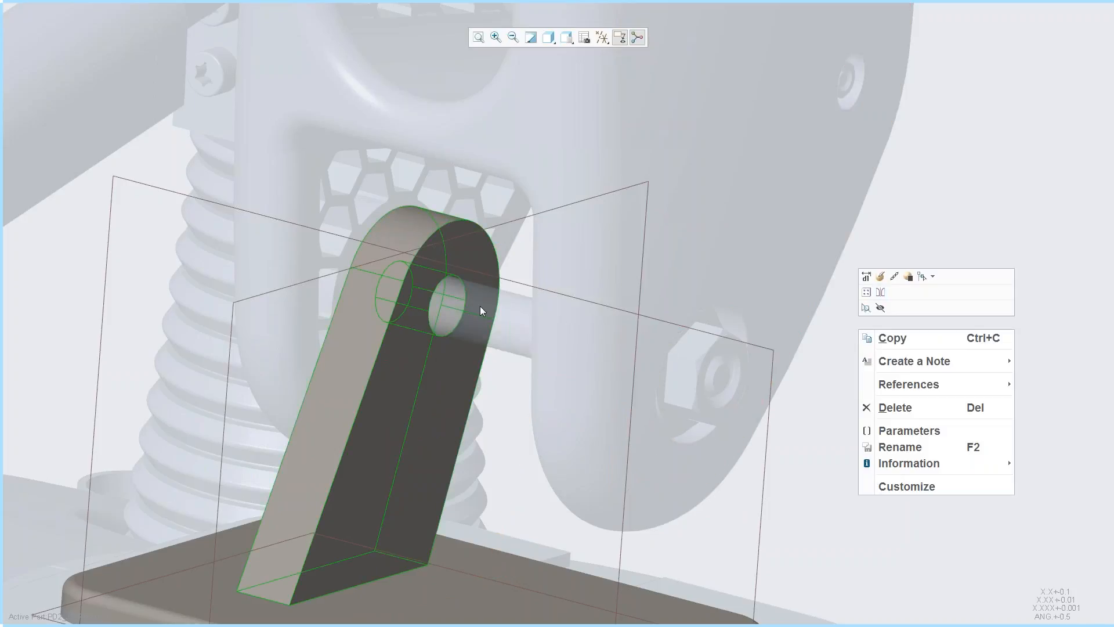
left_click(880, 293)
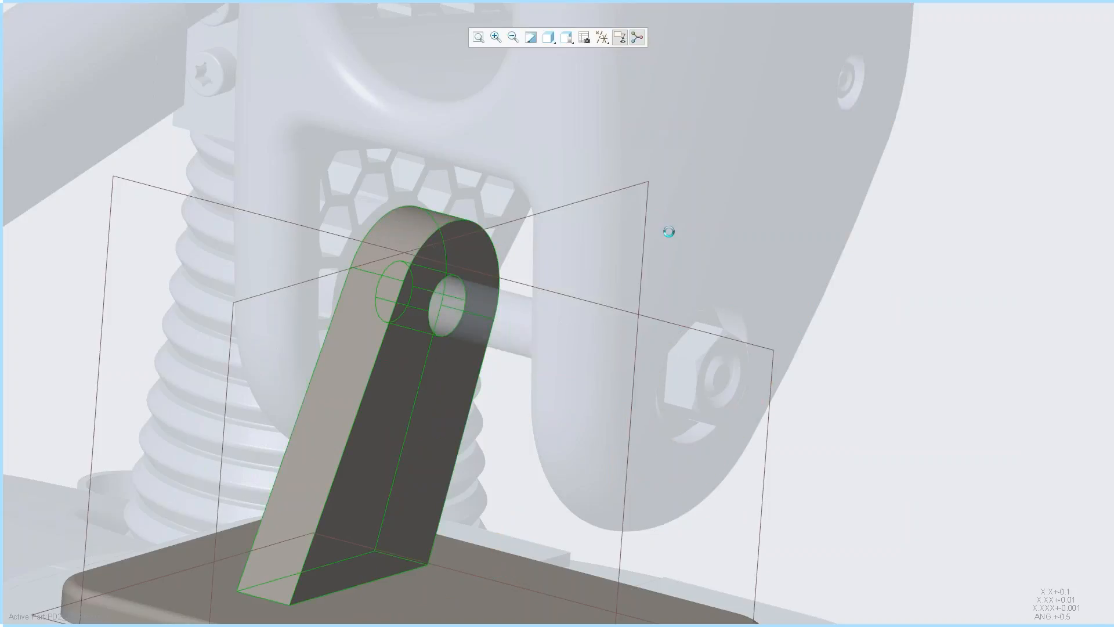
left_click(522, 216)
middle_click(872, 328)
left_click(845, 351)
scroll(844, 351, "up", 5)
middle_click_drag(900, 364, 795, 351, "shift")
scroll(767, 360, "down", 2)
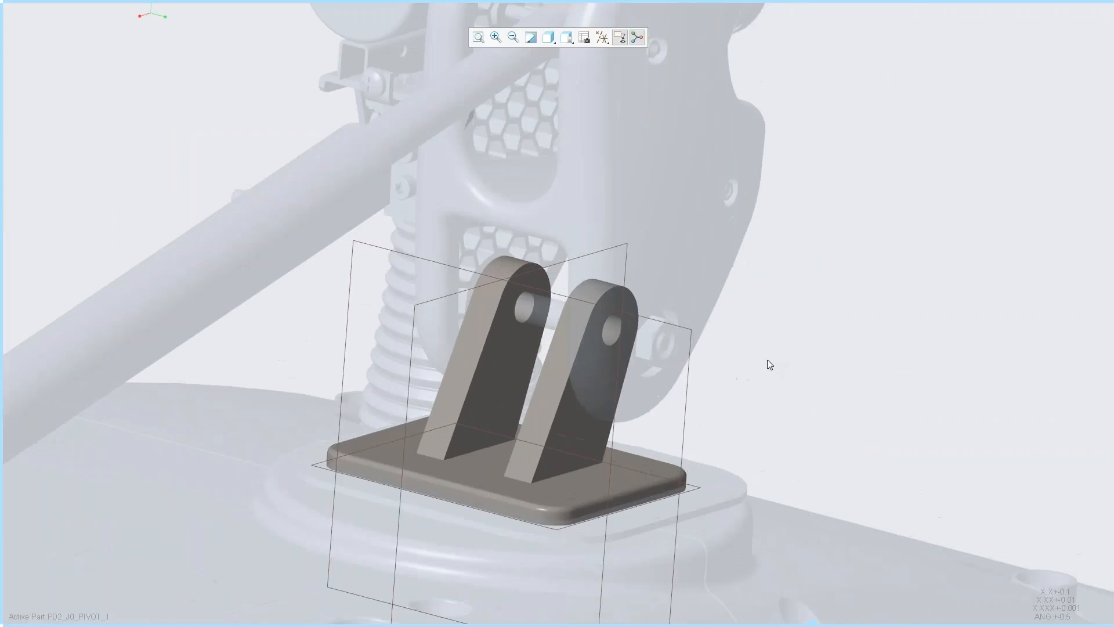
- Leave the full-screen display and open the part PD2_J0_PIVOT_1 in its own window
key("F11")
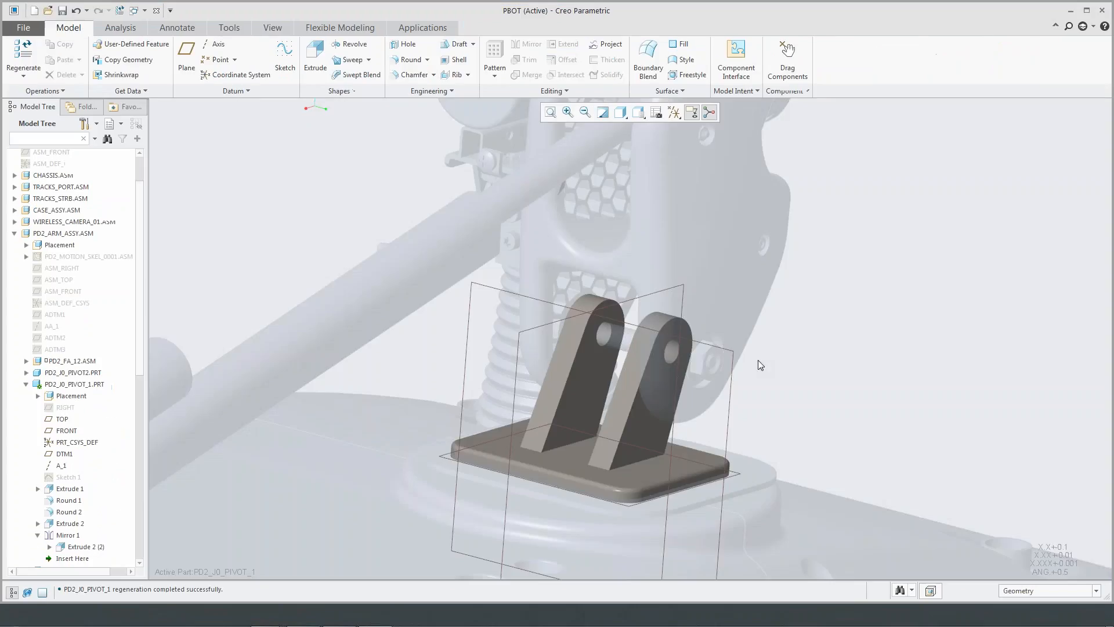
middle_click_drag(806, 359, 801, 364)
left_click(587, 439)
left_click(284, 230)
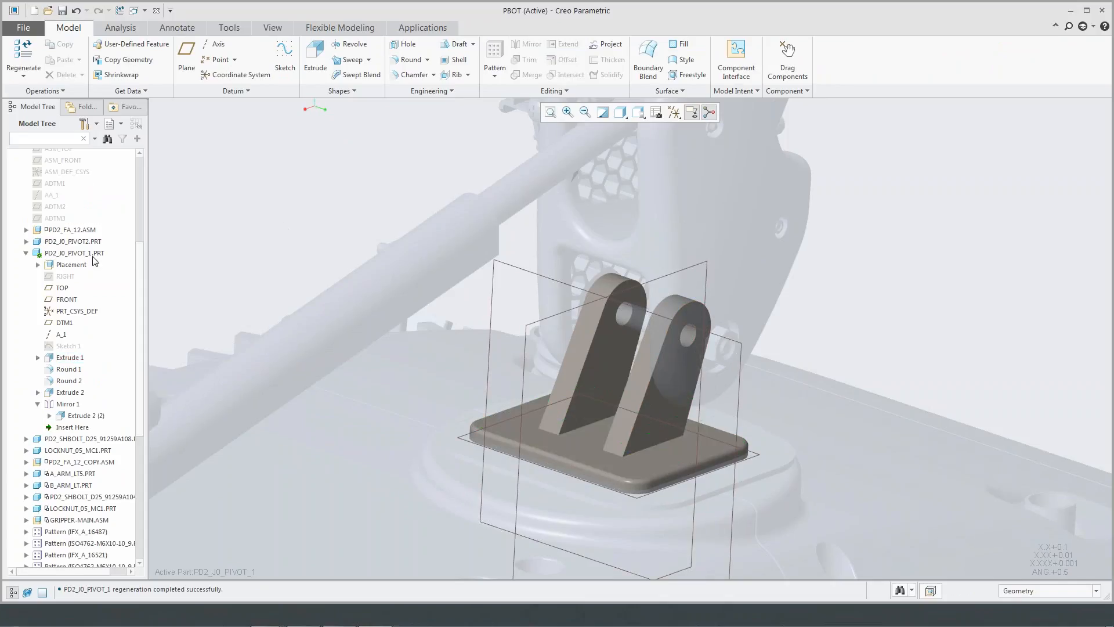
left_click(92, 254)
left_click(70, 202)
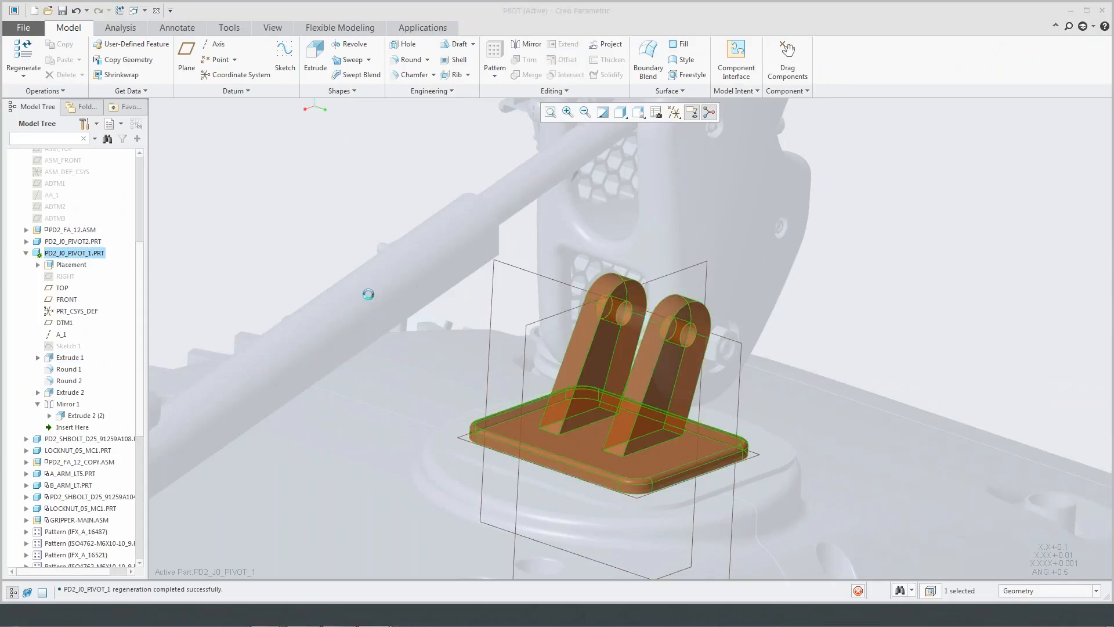
middle_click_drag(624, 257, 621, 258)
middle_click_drag(621, 259, 568, 402, "shift")
scroll(555, 407, "up", 2)
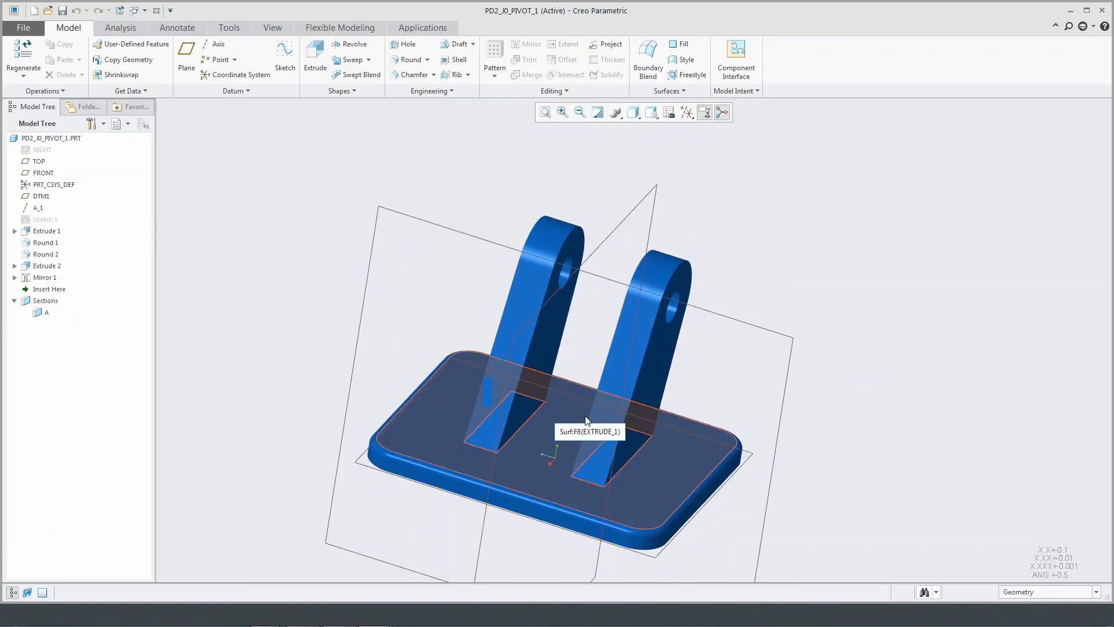
- Create a datum plane midway between DTM1 and the base plate's end face on the side toward which the supports lean
middle_click_drag(760, 280, 677, 257)
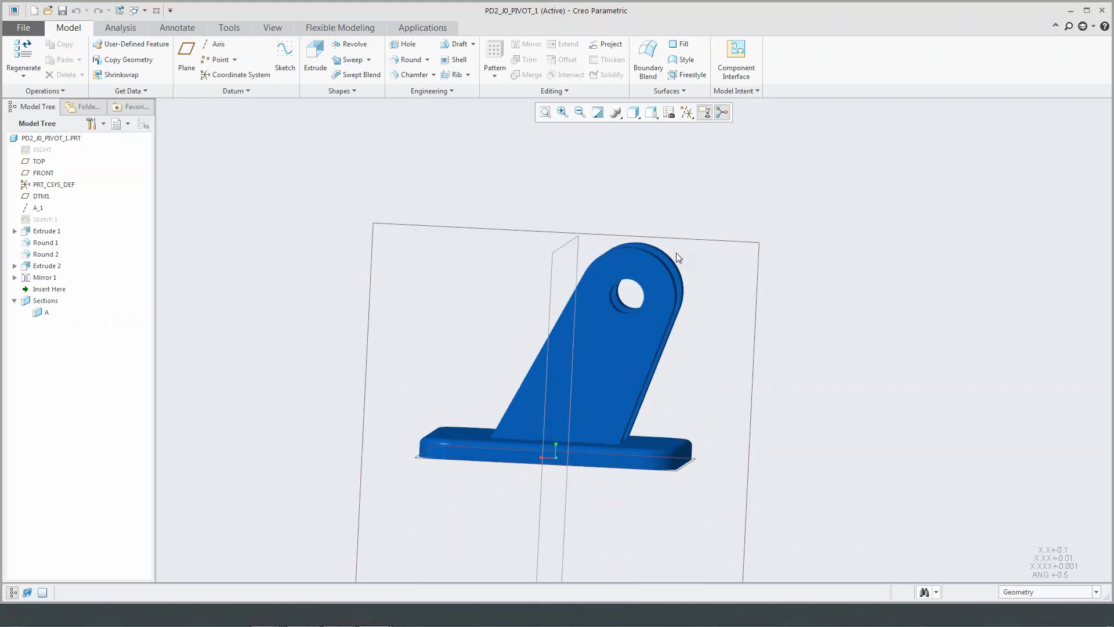
left_click(563, 246)
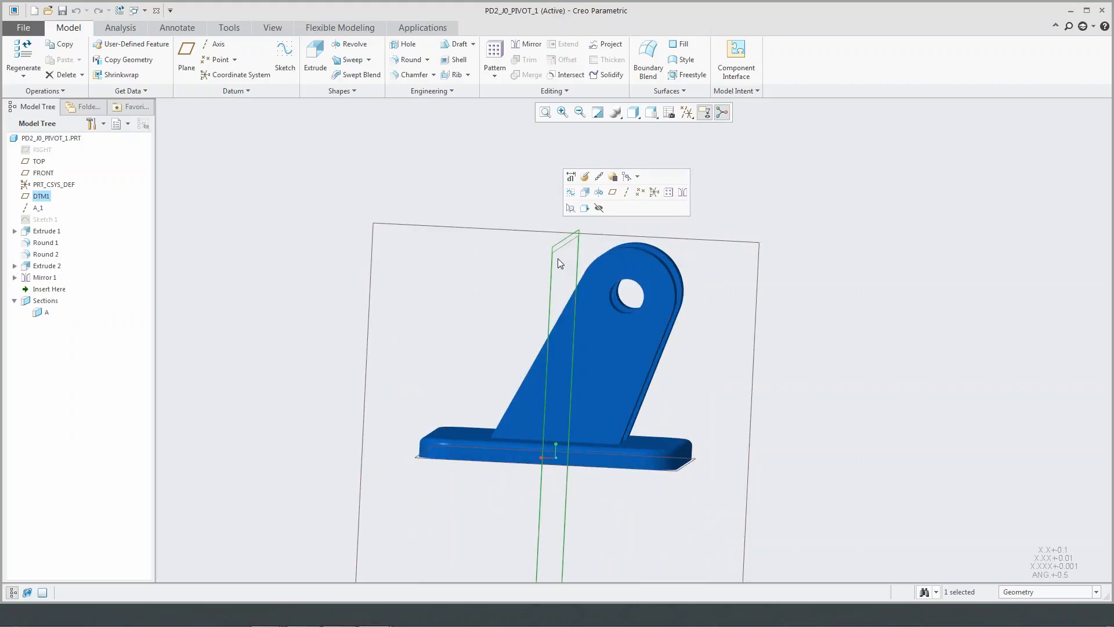
middle_click_drag(575, 283, 601, 261)
middle_click_drag(685, 325, 665, 338)
scroll(735, 364, "down", 3)
middle_click_drag(732, 370, 719, 325, "shift")
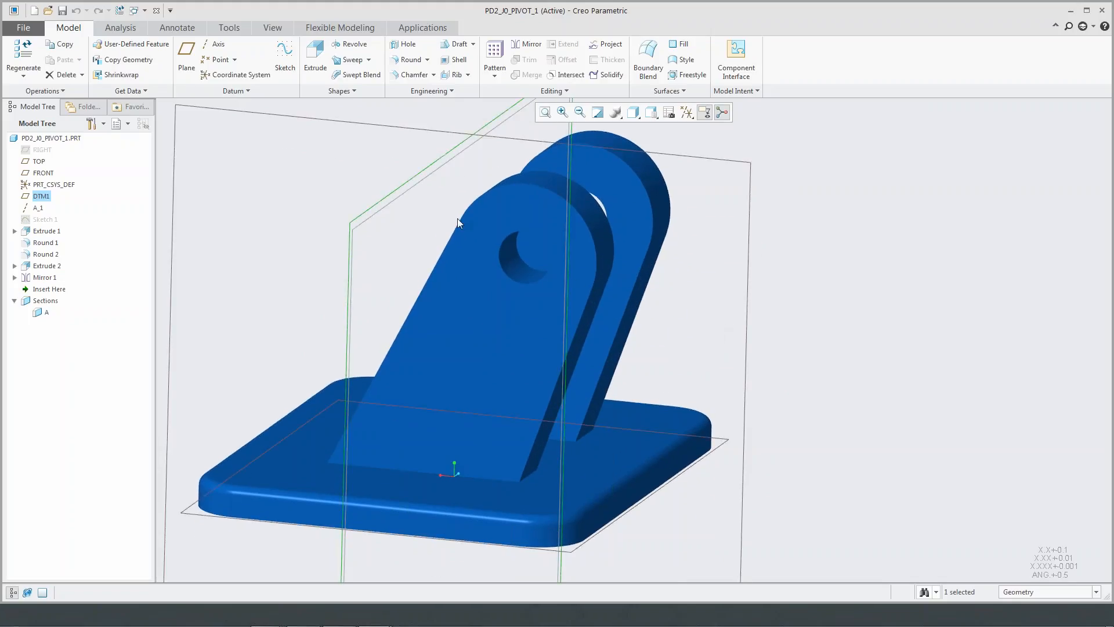
left_click(641, 487, "ctrl")
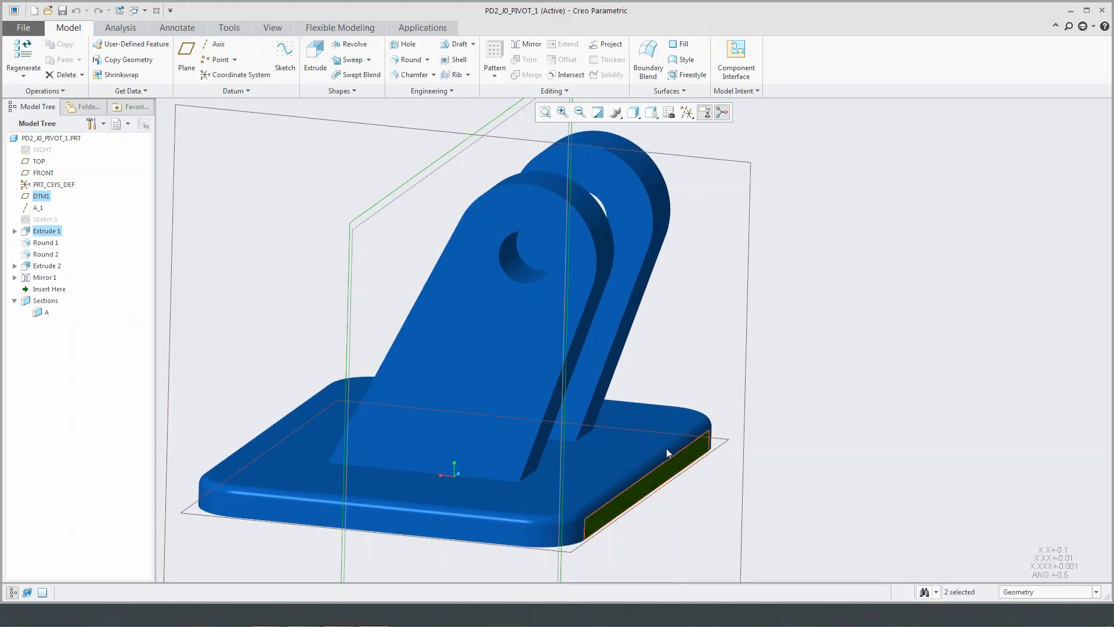
left_click(187, 55)
left_click_drag(982, 115, 681, 215)
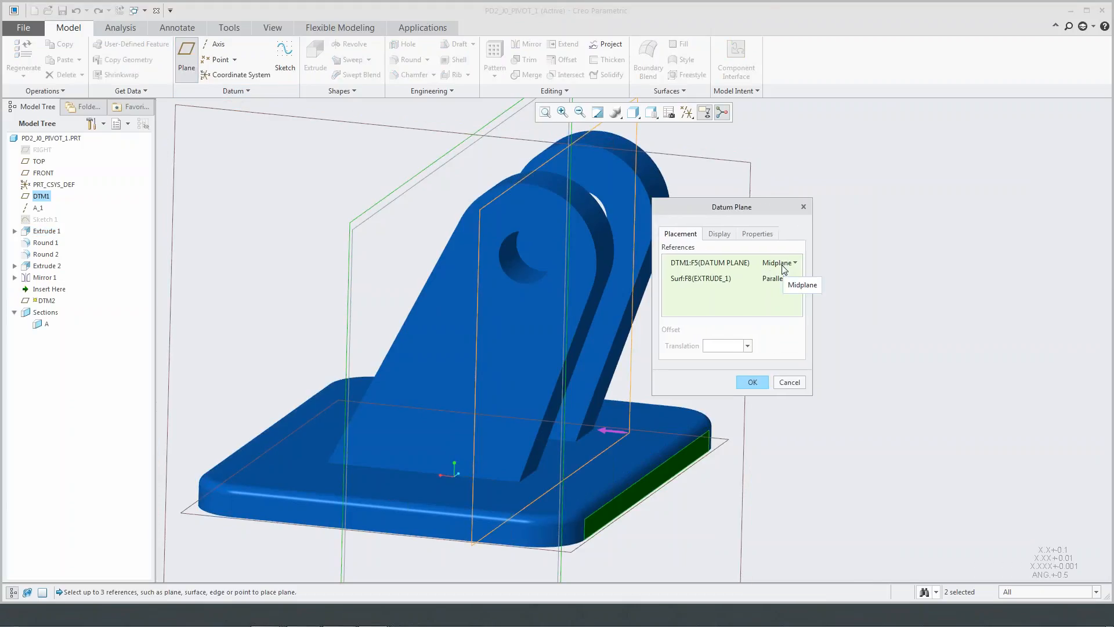
left_click(752, 382)
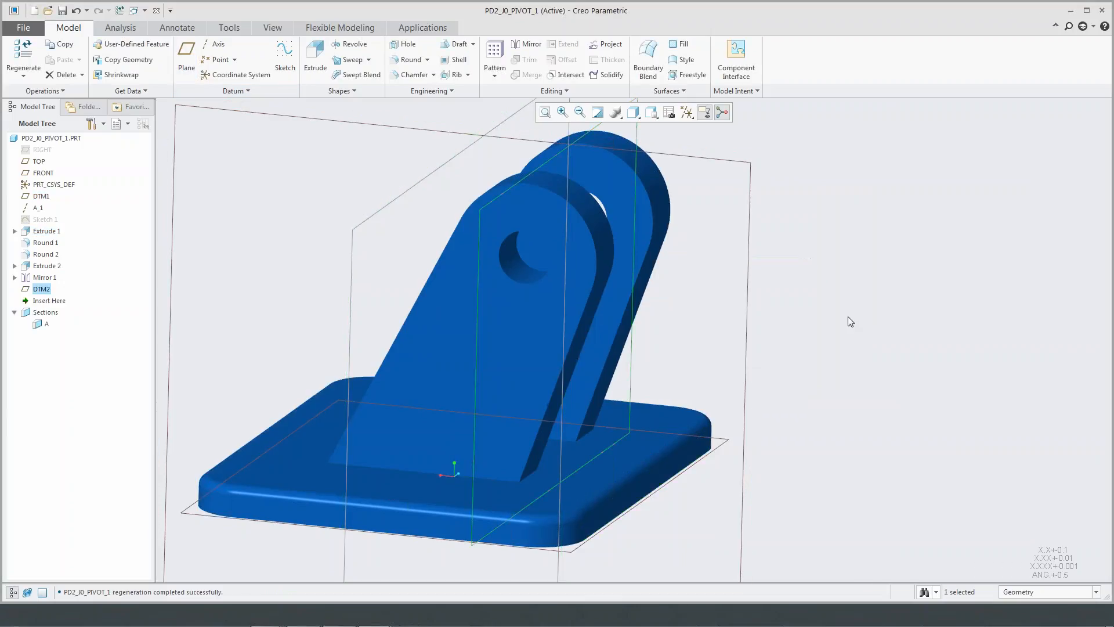
key("ctrl+d")
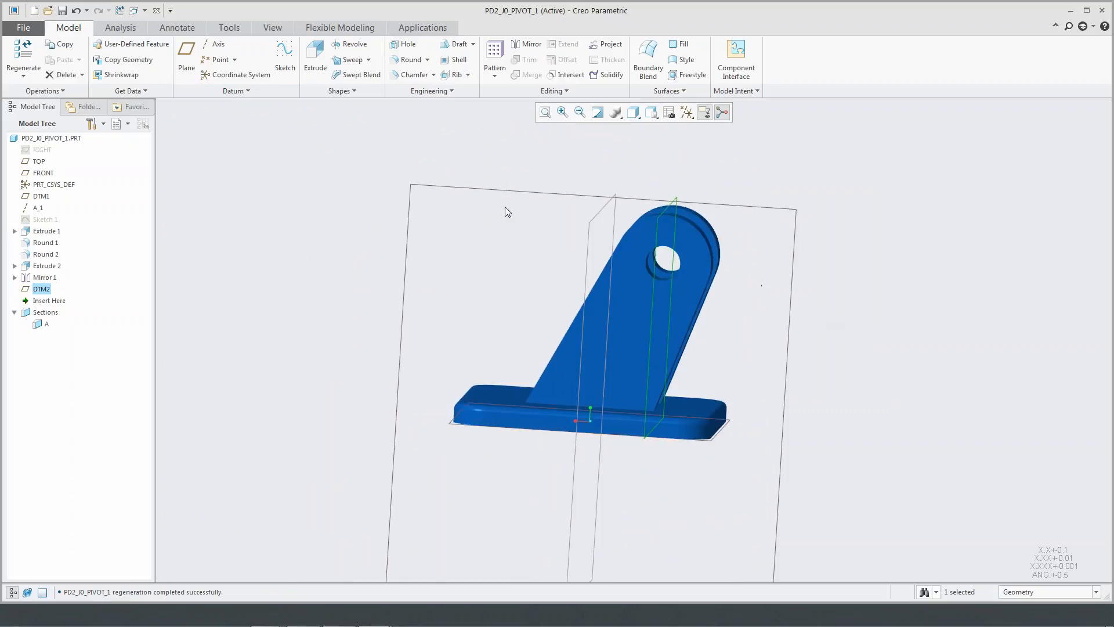
- Start an extrusion sketch on the newly created datum plane and orient the view square to the sketch plane
left_click(315, 57)
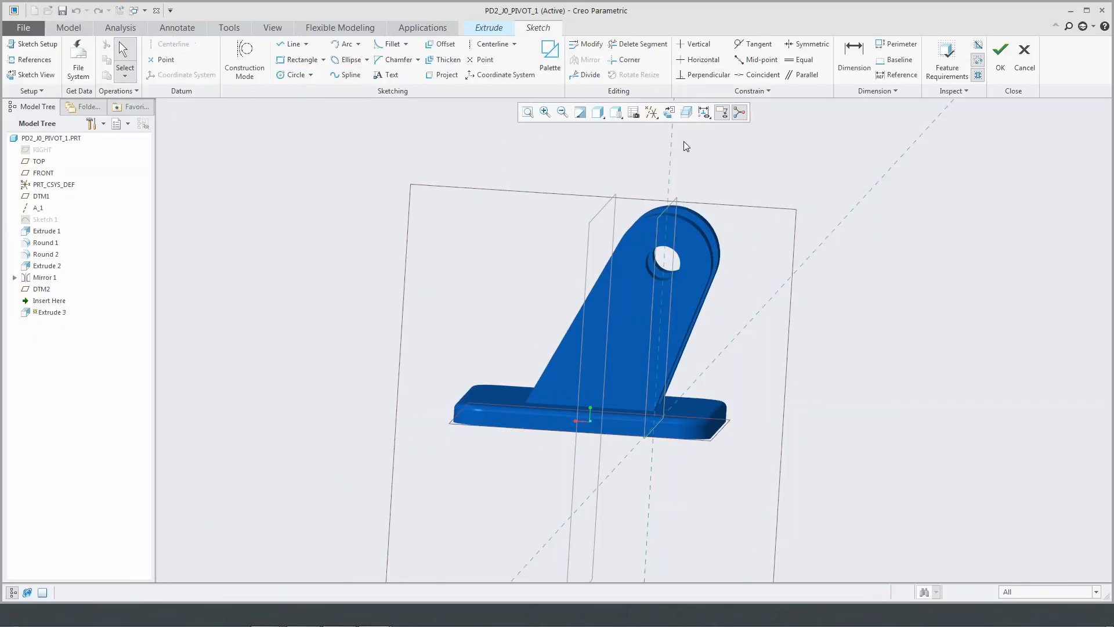
left_click(669, 112)
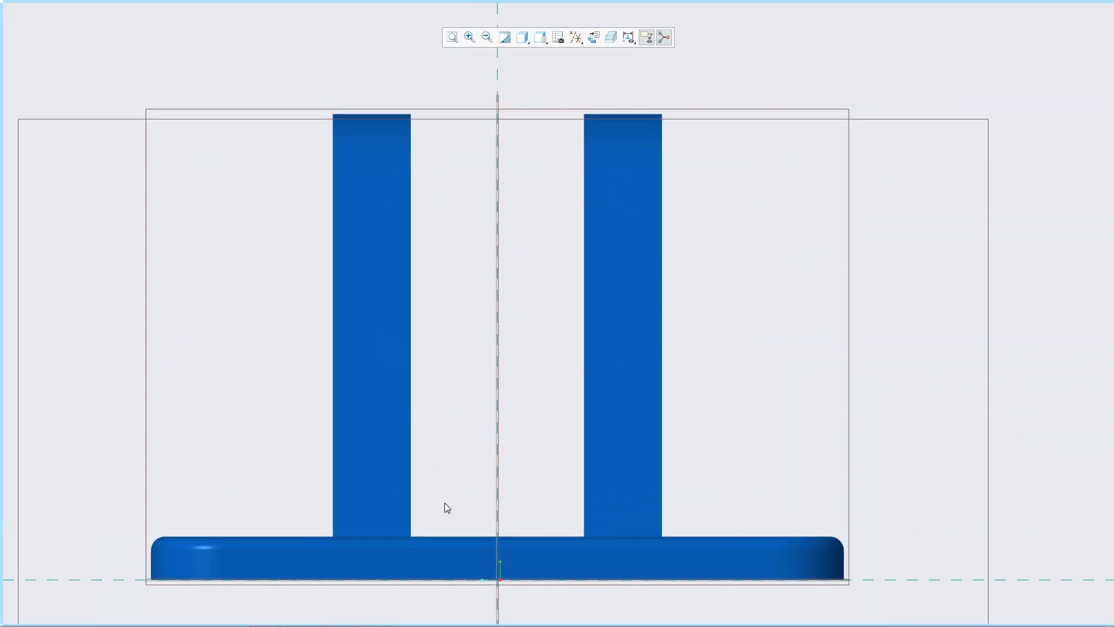
- Look up the Center Rectangle command in the sketch shortcut menu's customization and close the customization
right_click(539, 433)
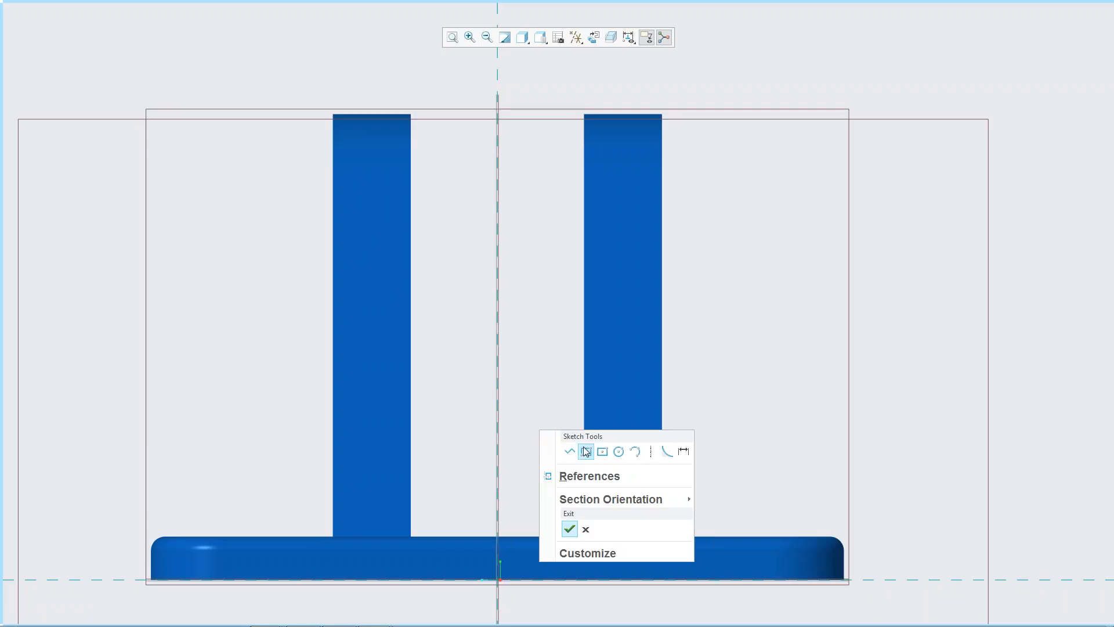
left_click(621, 553)
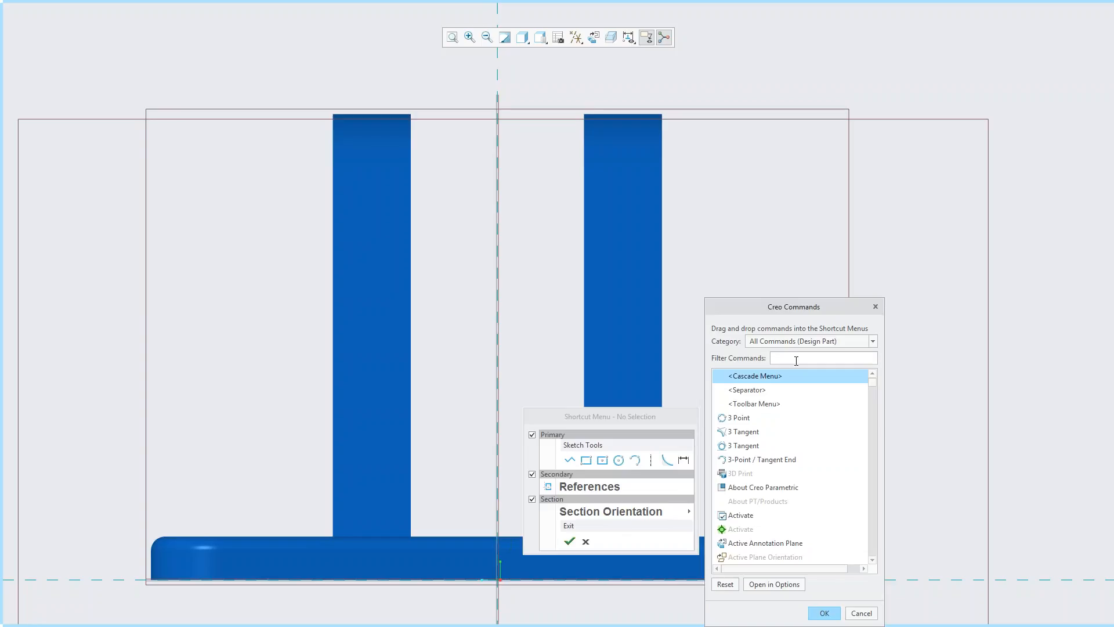
mouse_move(872, 385)
left_mouse_down()
mouse_move(878, 560)
mouse_move(884, 378)
left_mouse_up()
type("center")
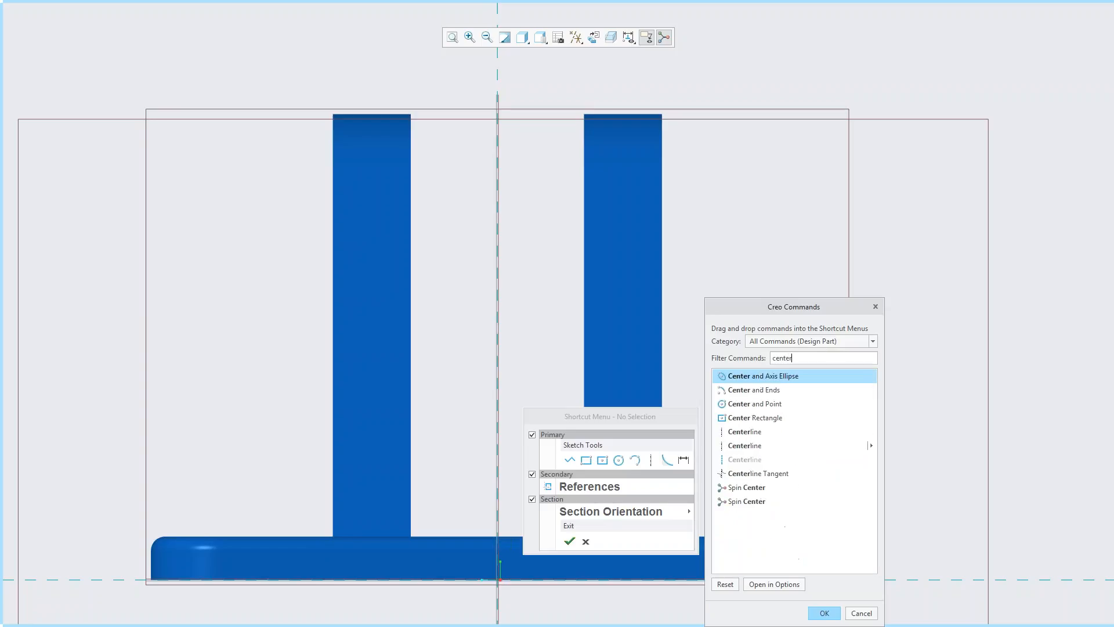
left_click(766, 424)
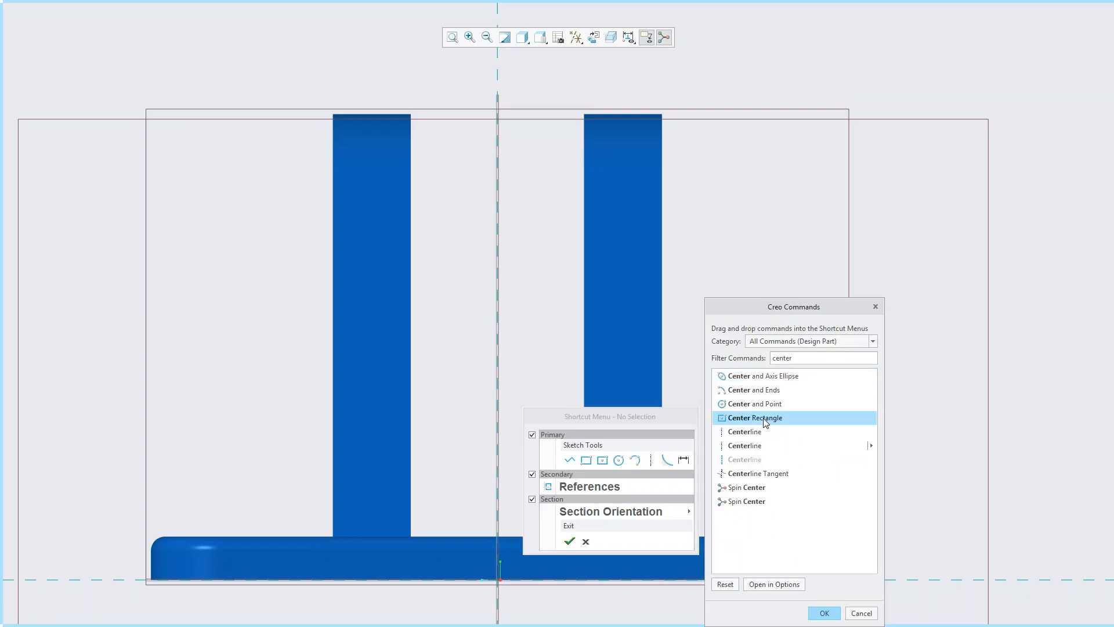
mouse_move(742, 422)
left_mouse_down()
mouse_move(666, 493)
mouse_move(577, 459)
mouse_move(614, 465)
mouse_move(580, 459)
mouse_move(664, 457)
mouse_move(810, 425)
left_mouse_up()
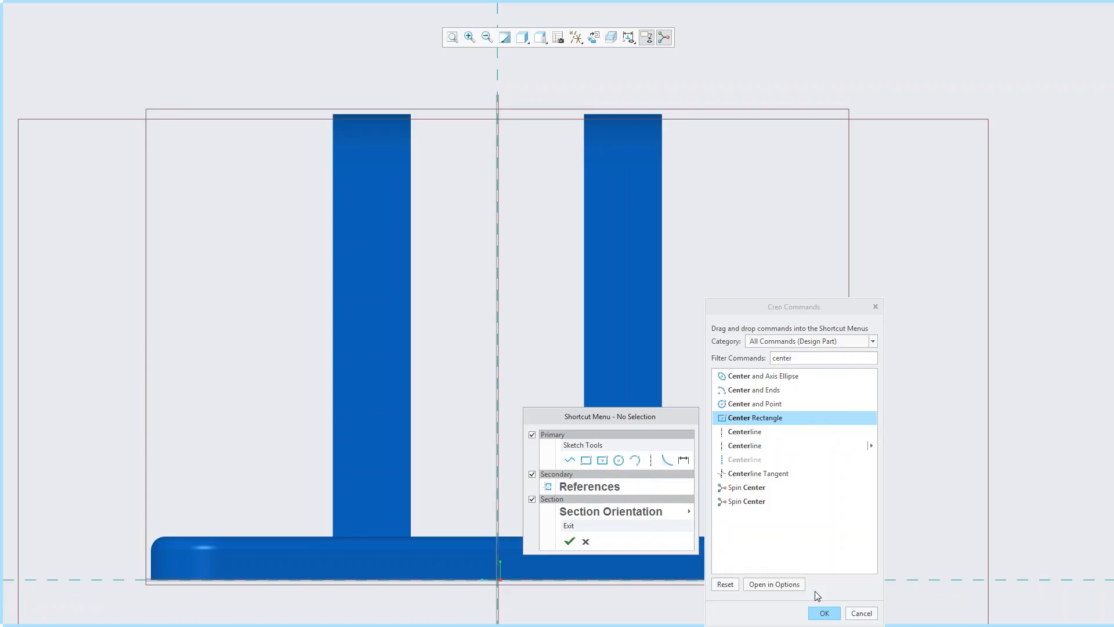
left_click(834, 617)
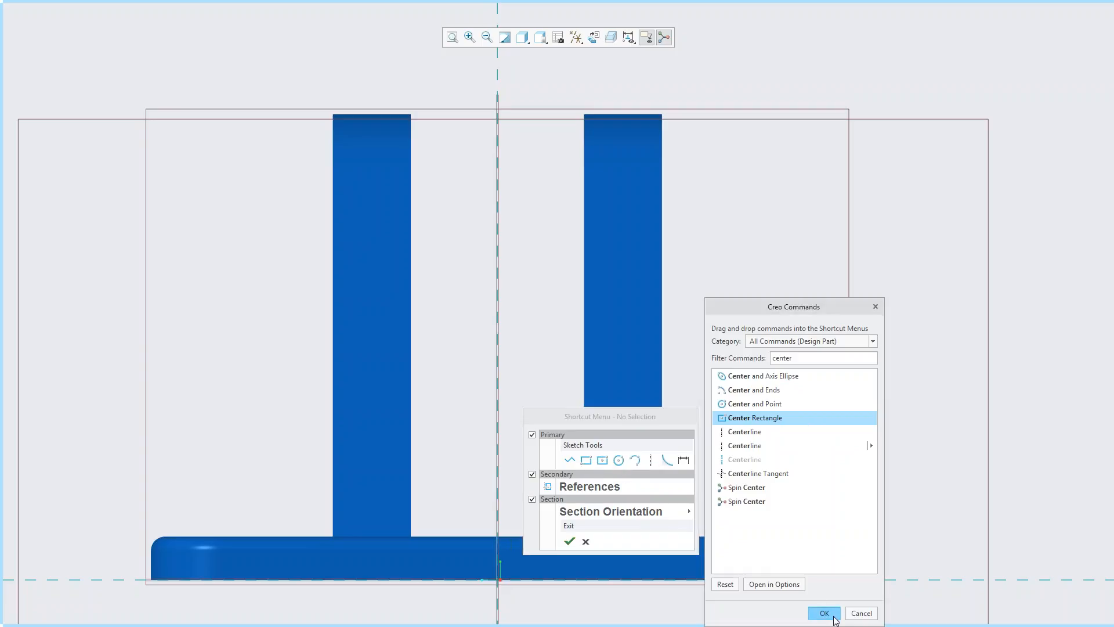
left_click(834, 618)
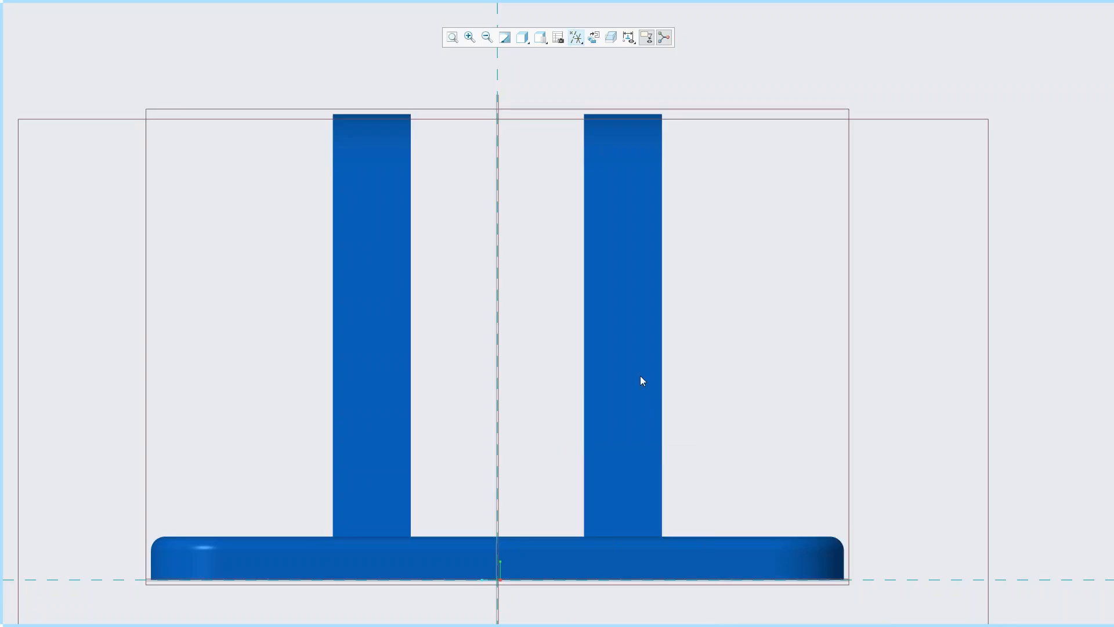
- Sketch a center rectangle centred on the vertical reference, spanning the gap between the supports with its base on the plate's upper face
right_click(720, 365)
left_click(781, 388)
left_click(500, 450)
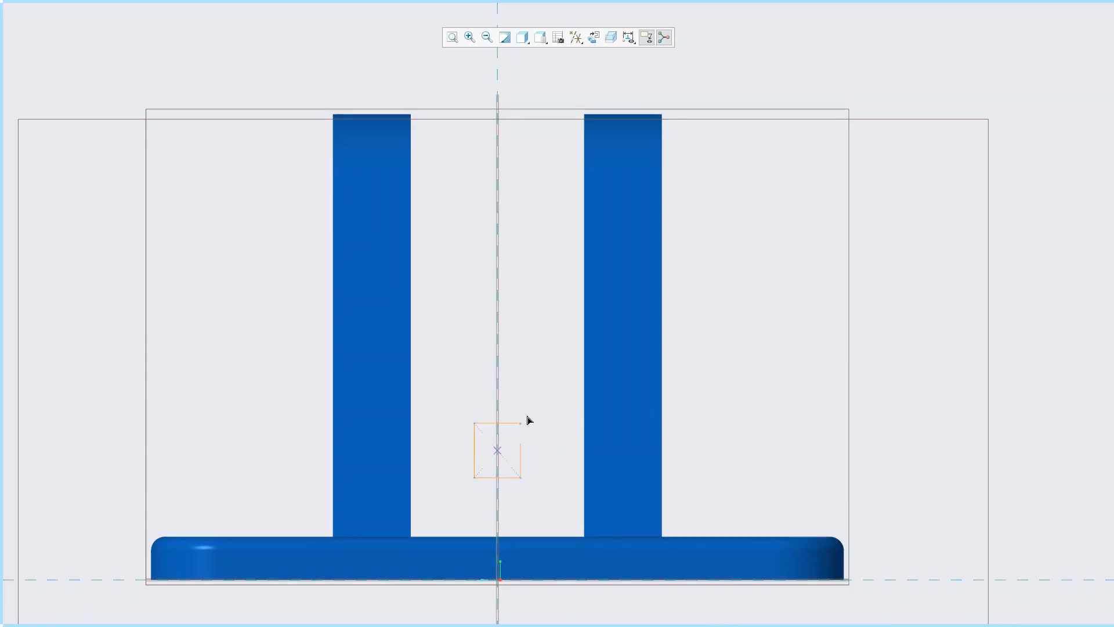
left_click(584, 537)
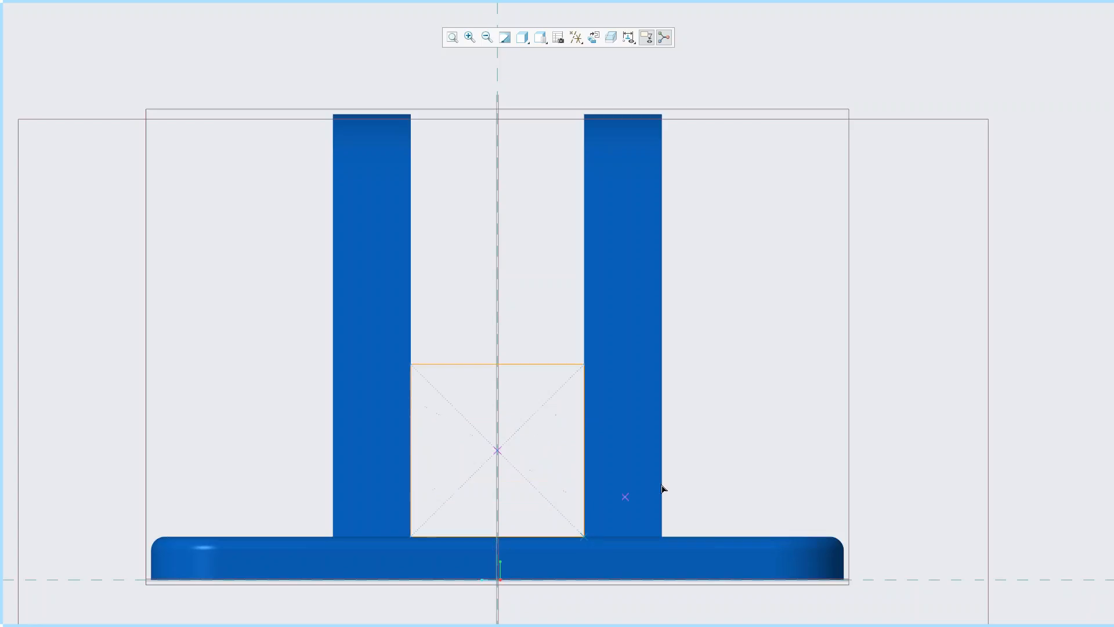
- Set the rectangle's height to 1.00 and finish the sketch
double_click(570, 473)
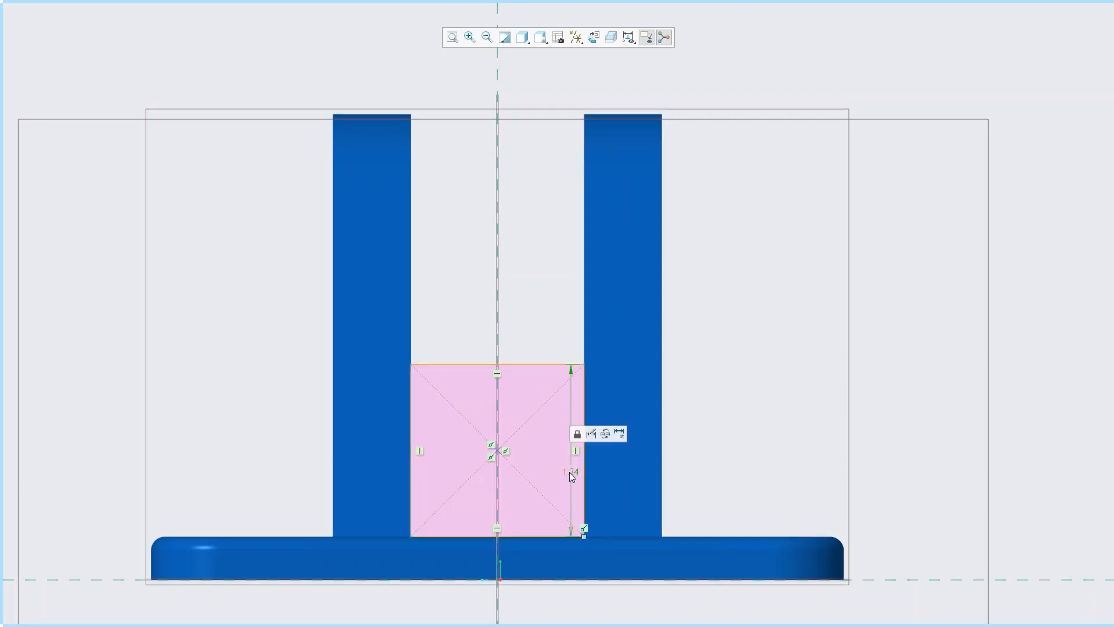
type("1")
key("Return")
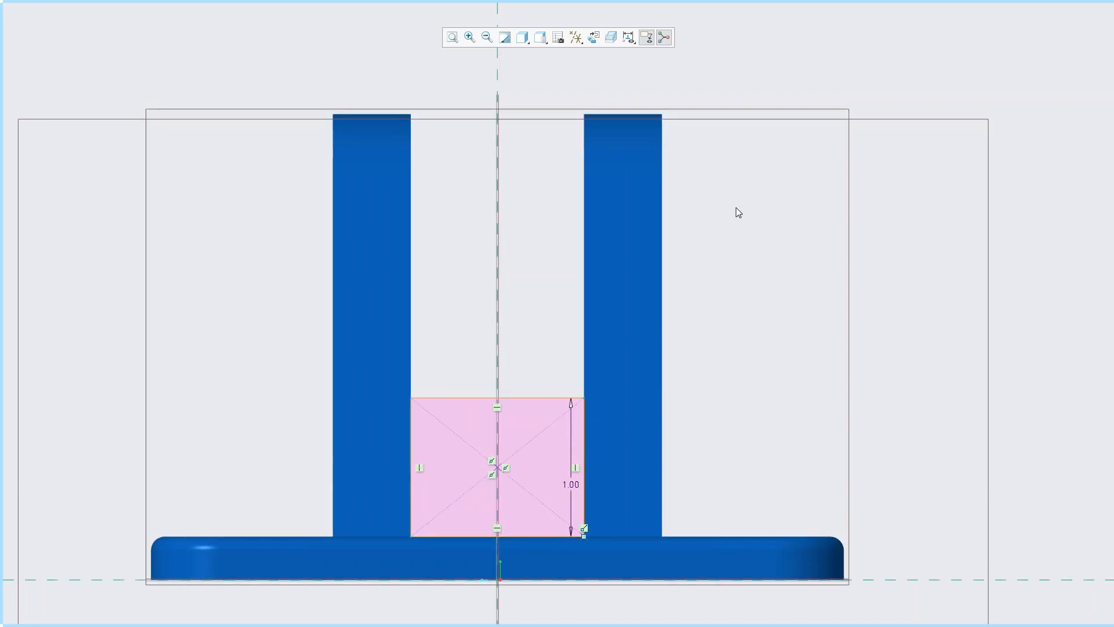
right_click(730, 225)
left_click(758, 353)
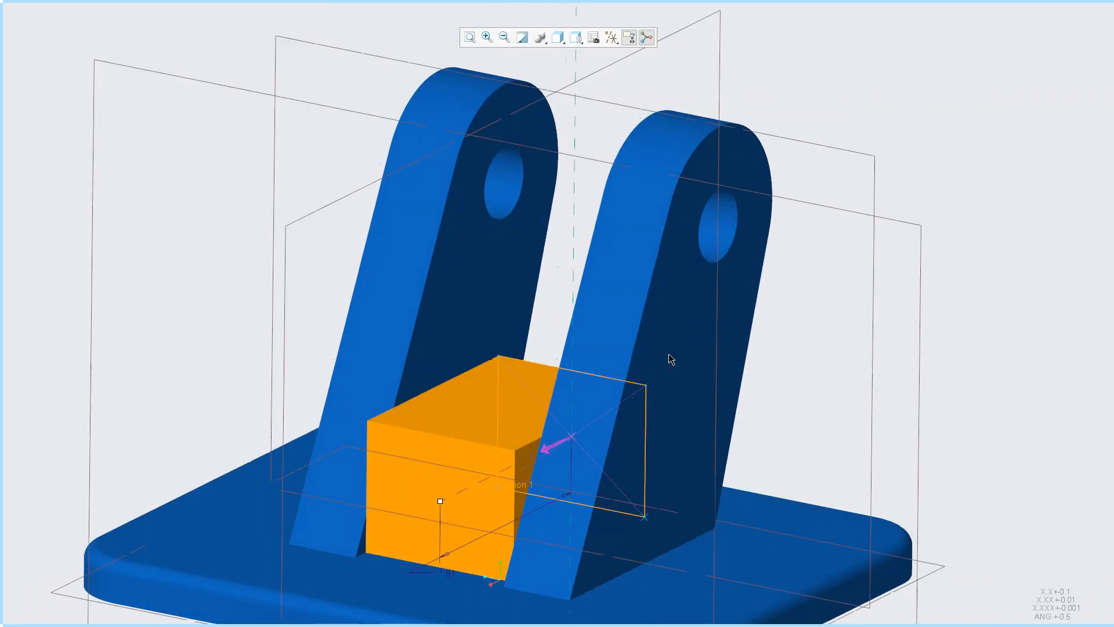
- Extrude the rectangle's first side up to the supports' slanted back face
mouse_move(439, 501)
left_mouse_down()
mouse_move(418, 513)
mouse_move(438, 502)
left_mouse_up()
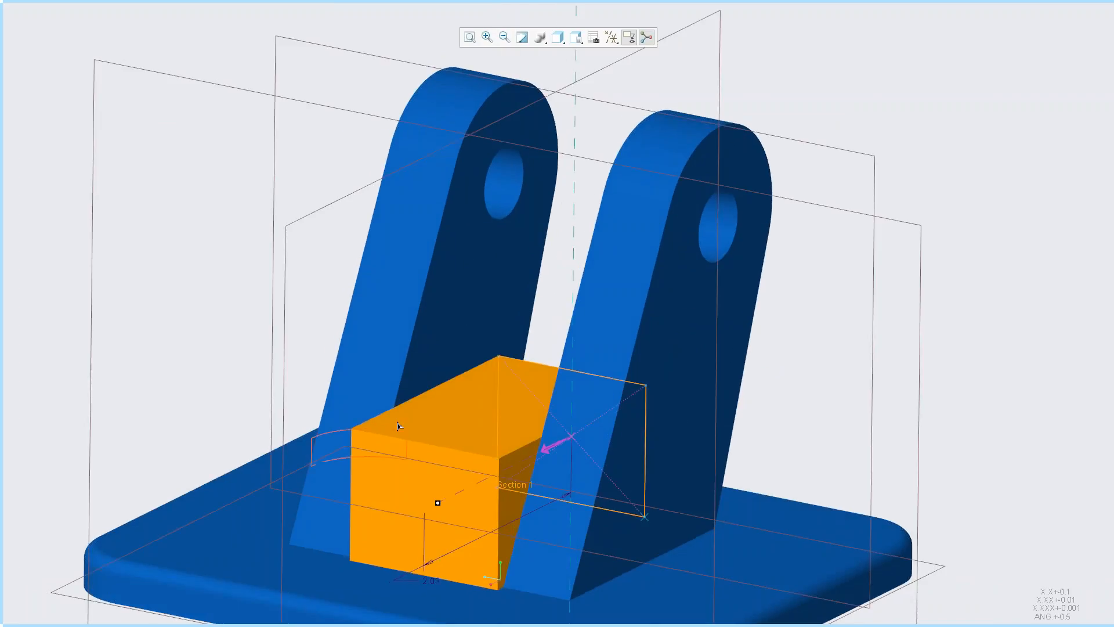
left_click_drag(380, 388, 382, 389, "shift")
middle_click_drag(537, 458, 609, 429)
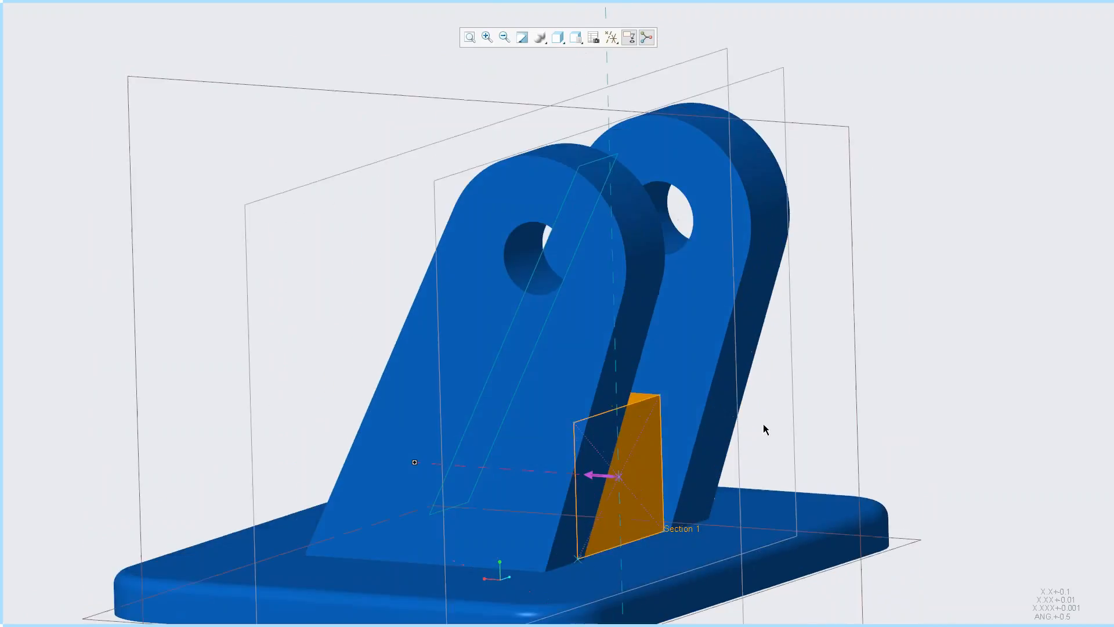
- Enable the extrusion's second side and end it at the slanted face under the supports' overhang
right_click(763, 423)
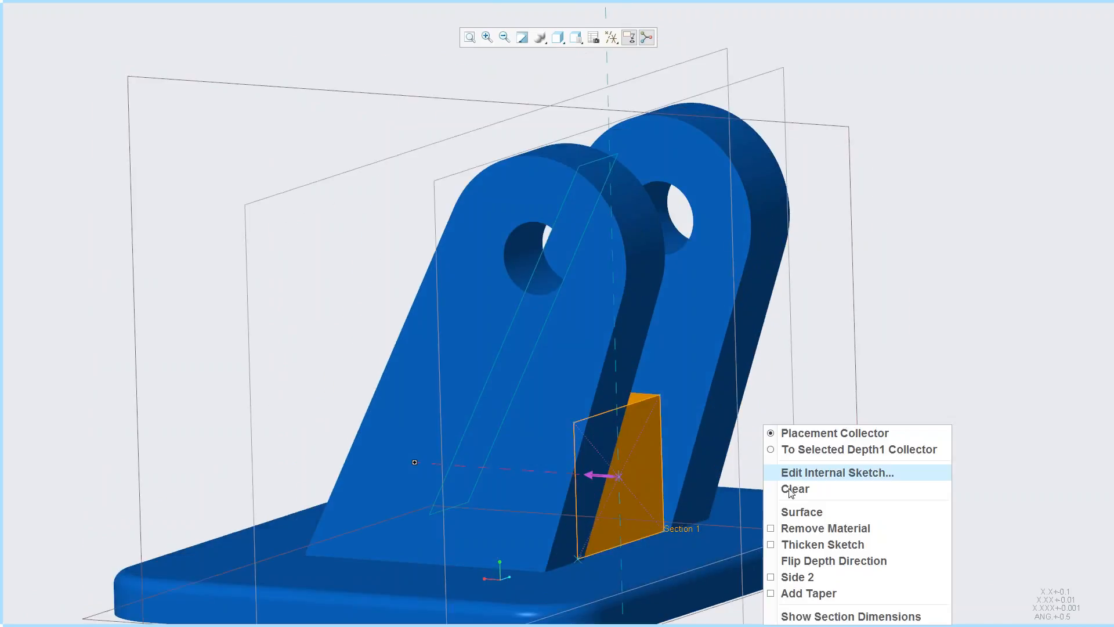
left_click(809, 577)
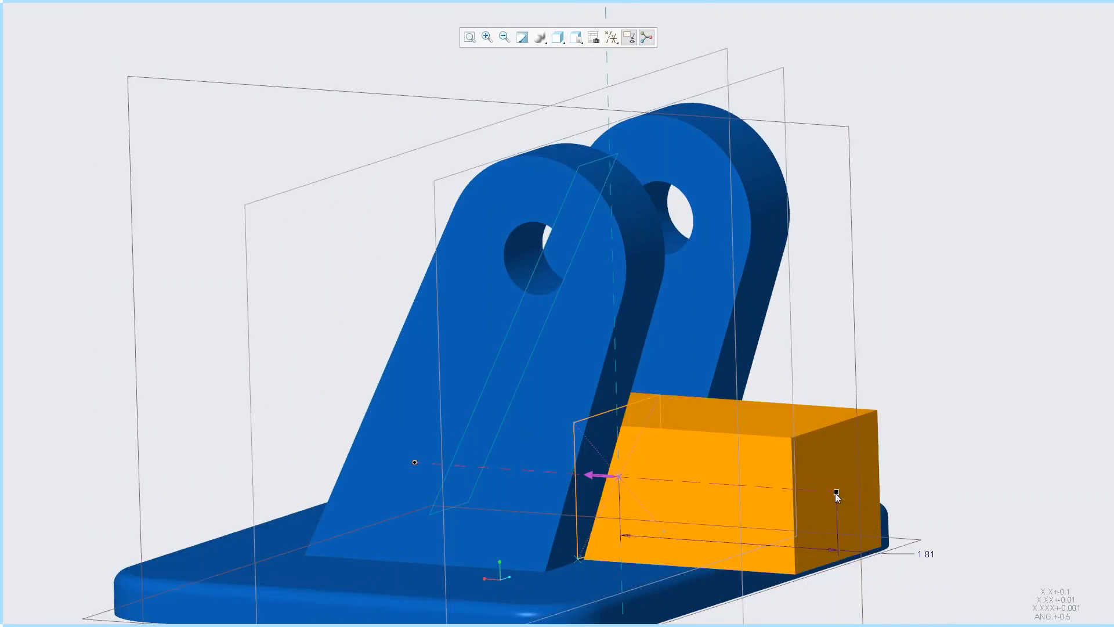
left_click_drag(795, 438, 723, 377, "shift")
mouse_move(722, 377)
middle_mouse_down()
mouse_move(748, 379)
mouse_move(708, 376)
middle_mouse_up()
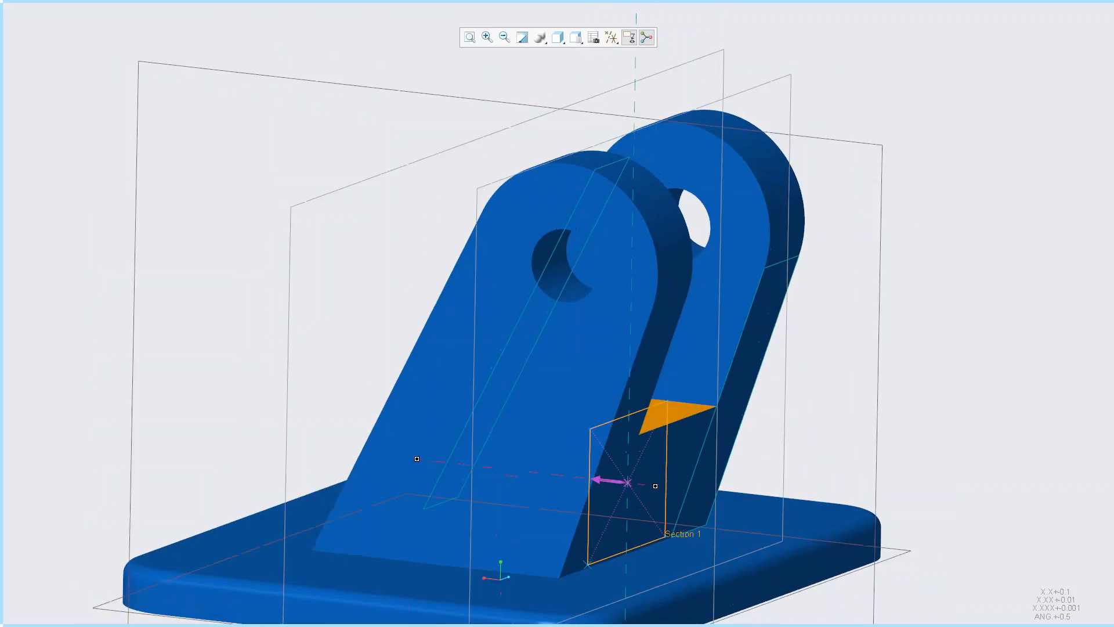
- Leave the full-screen display and turn off datum plane display
key("F11")
middle_click_drag(768, 394, 715, 336, "shift")
left_click(687, 112)
left_click(722, 194)
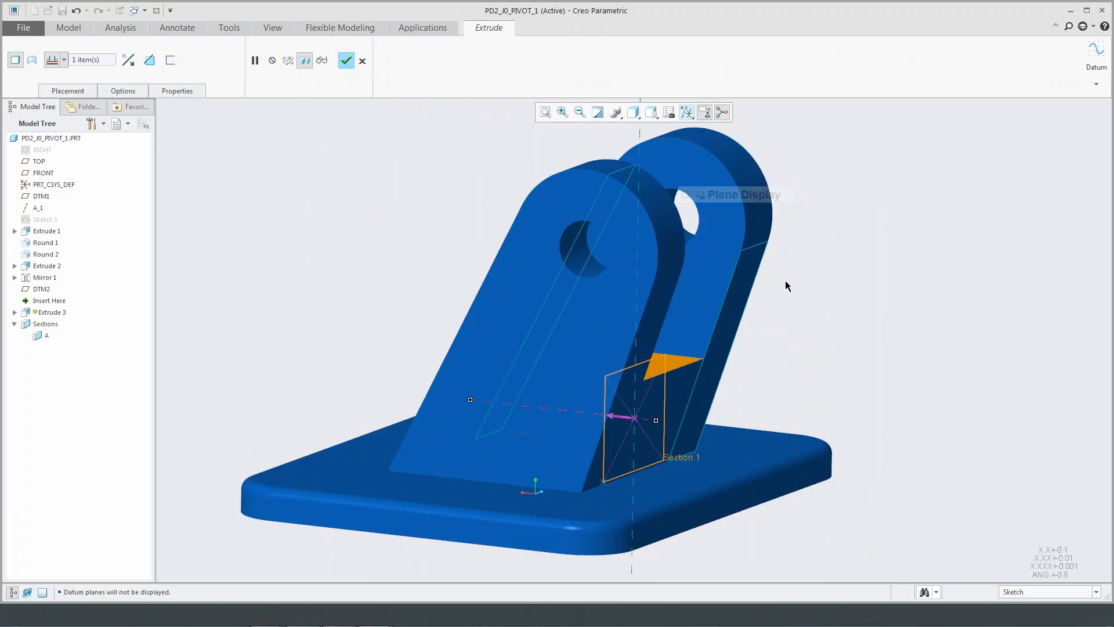
middle_click_drag(739, 329, 735, 334)
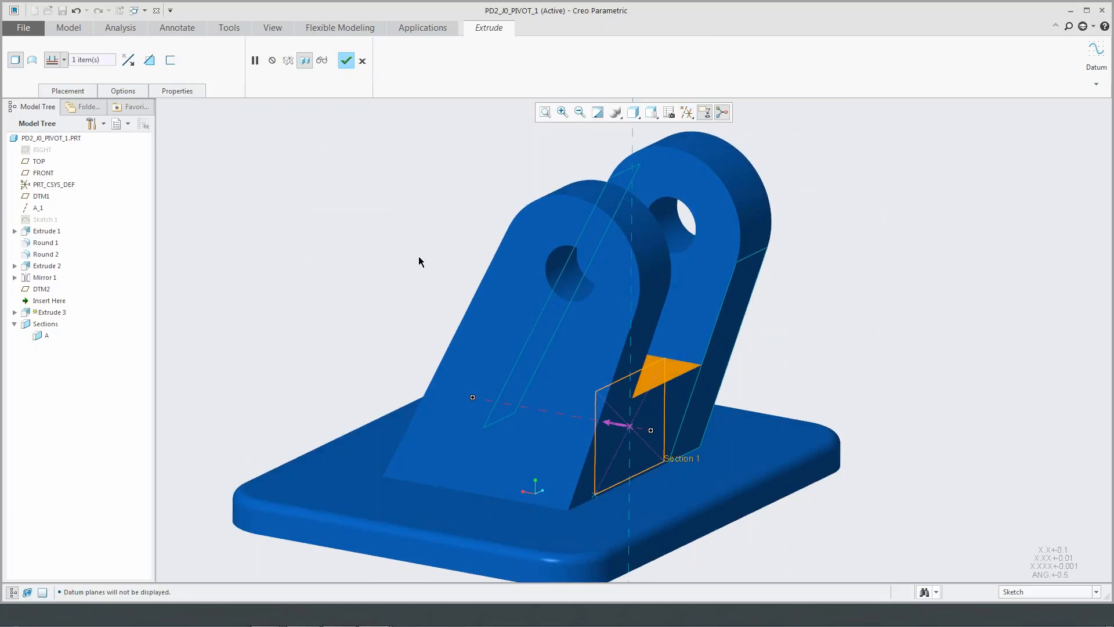
- Add an offset from the selected end surface on both Side 1 and Side 2 of the extrusion
left_click(126, 90)
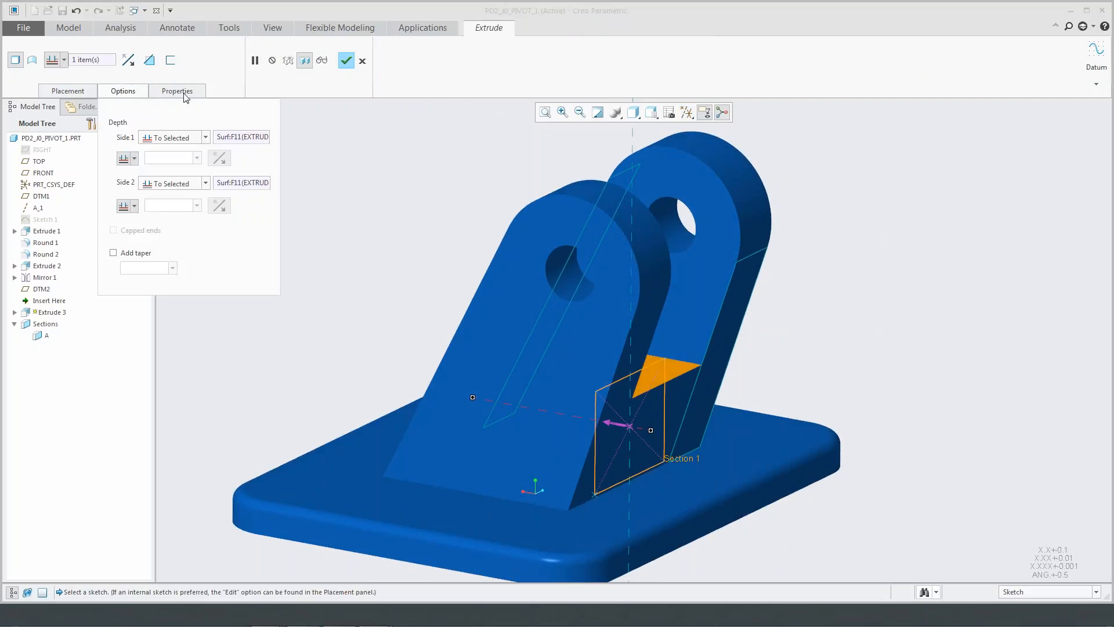
left_click(134, 158)
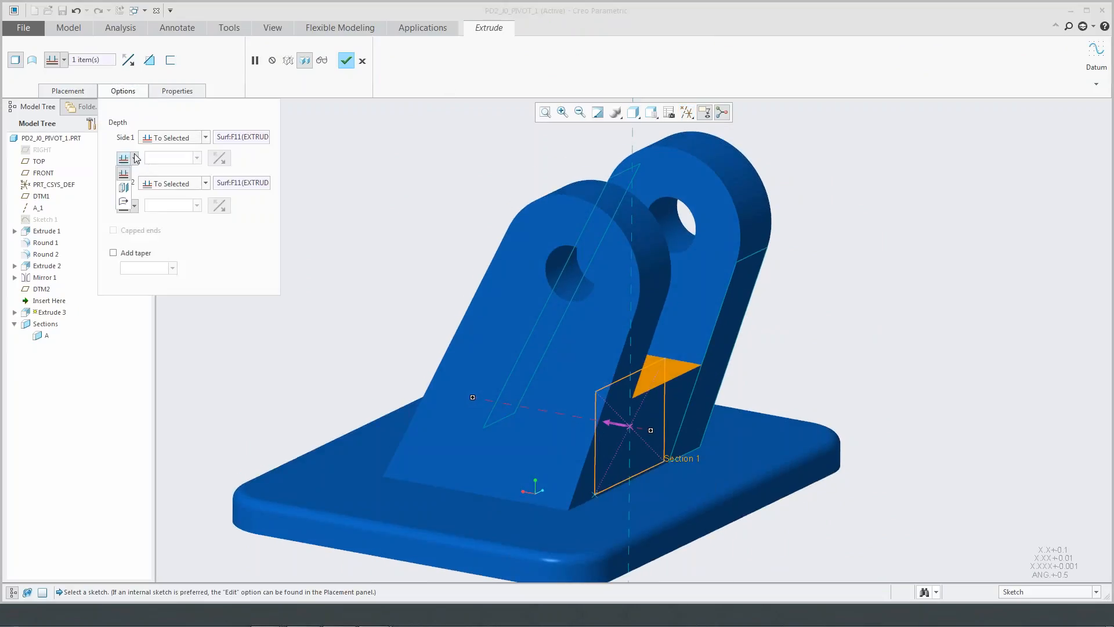
left_click(124, 189)
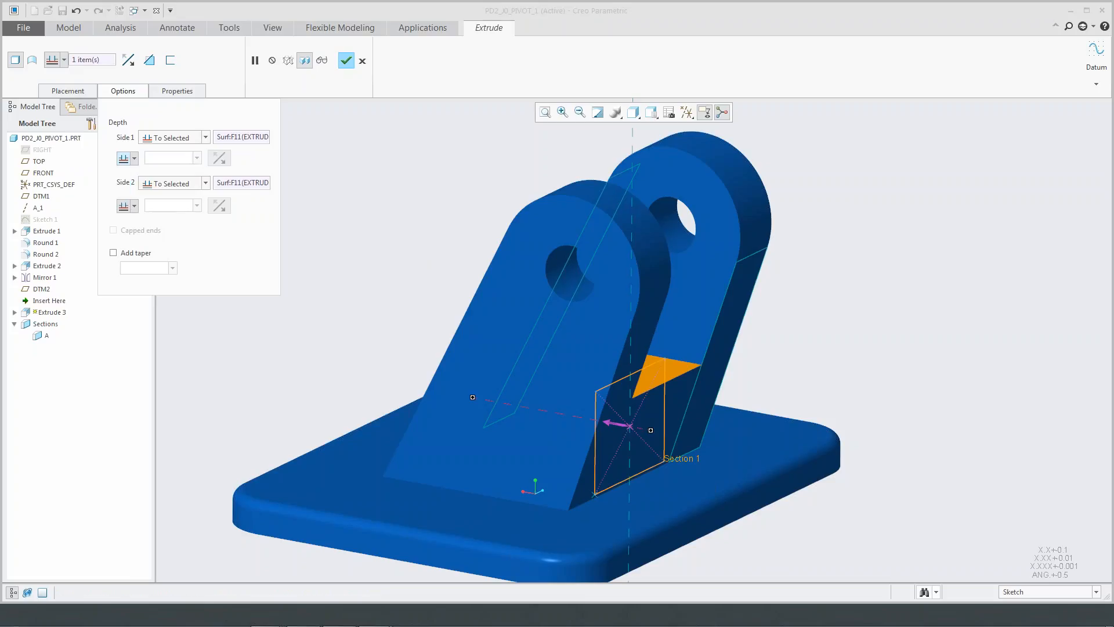
left_click(134, 206)
left_click(124, 235)
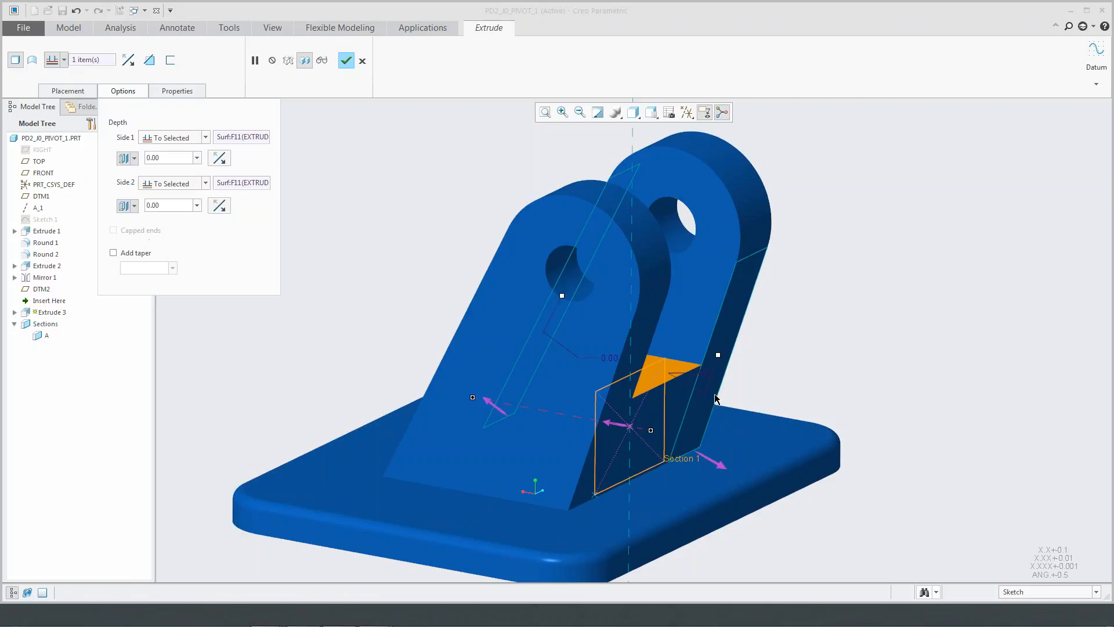
- Pull both end offsets inward between the supports, to about 0.09 on Side 1 and 0.13 on Side 2
scroll(825, 408, "down", 2)
left_click_drag(691, 343, 670, 342)
middle_click_drag(667, 342, 421, 267)
left_click_drag(434, 269, 438, 268)
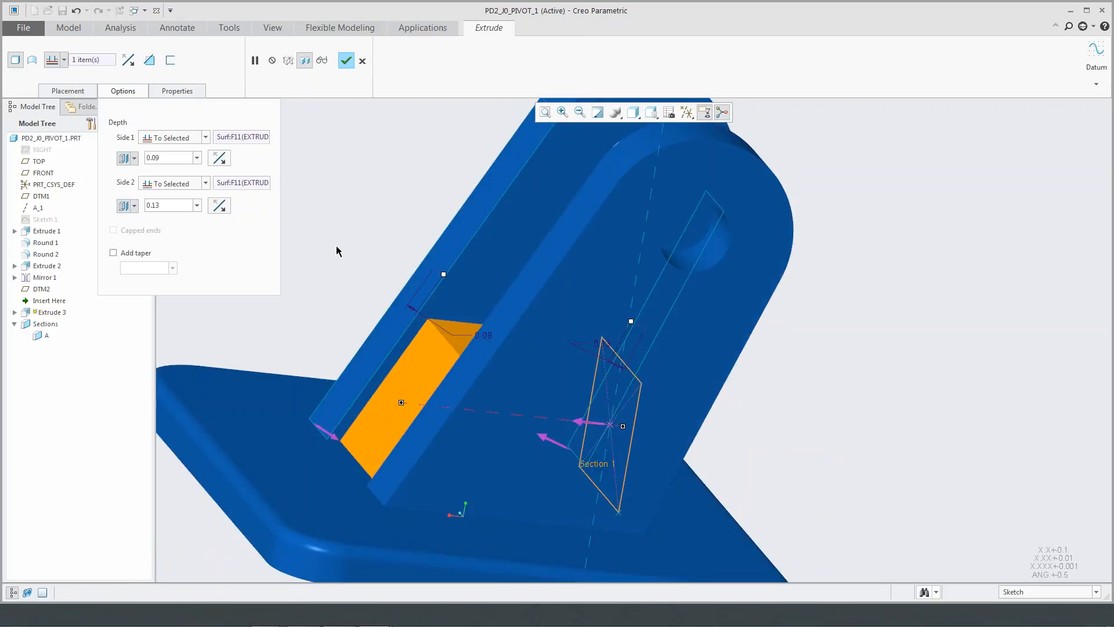
- Set the Side 1 and Side 2 offsets to 0.25 each and complete the extrusion
left_click(178, 162)
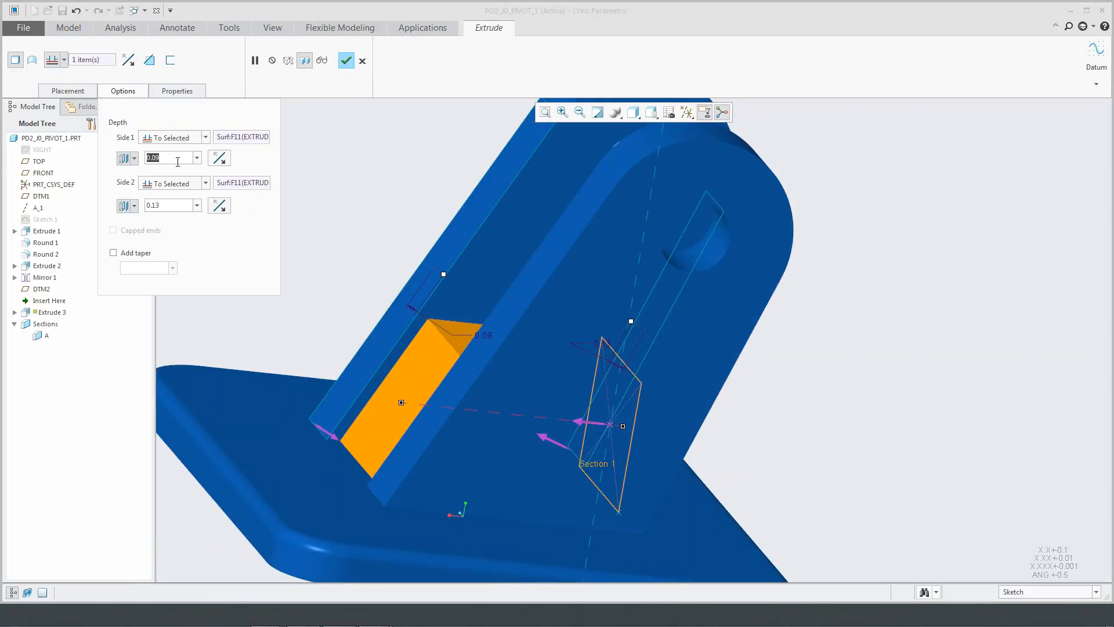
type(".25")
key("Return")
double_click(164, 205)
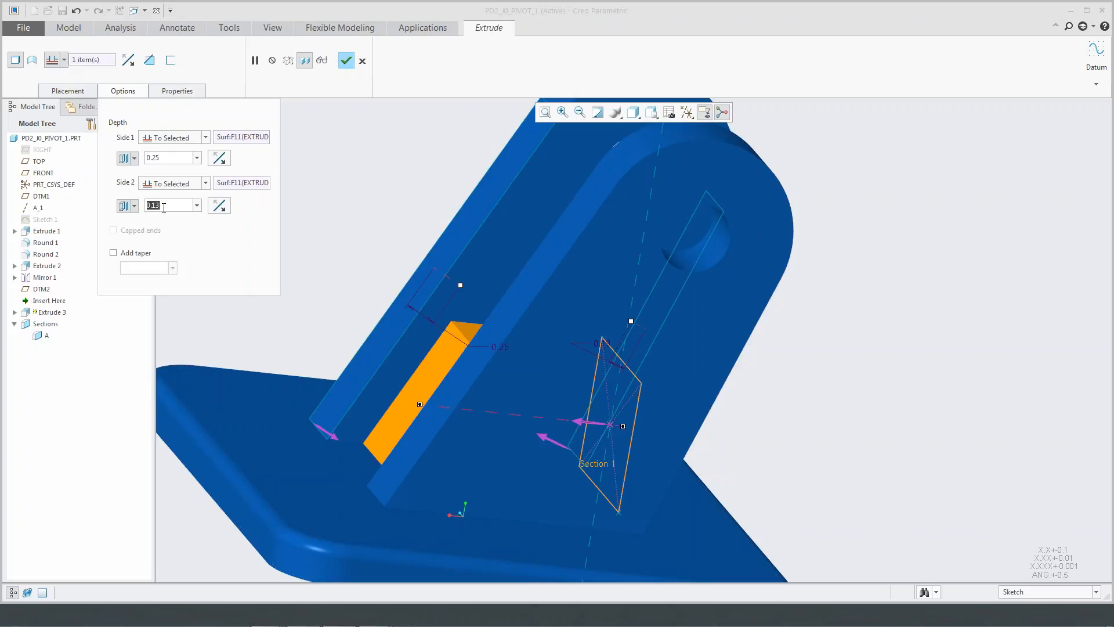
type(".25")
key("Return")
middle_click_drag(427, 209, 361, 82)
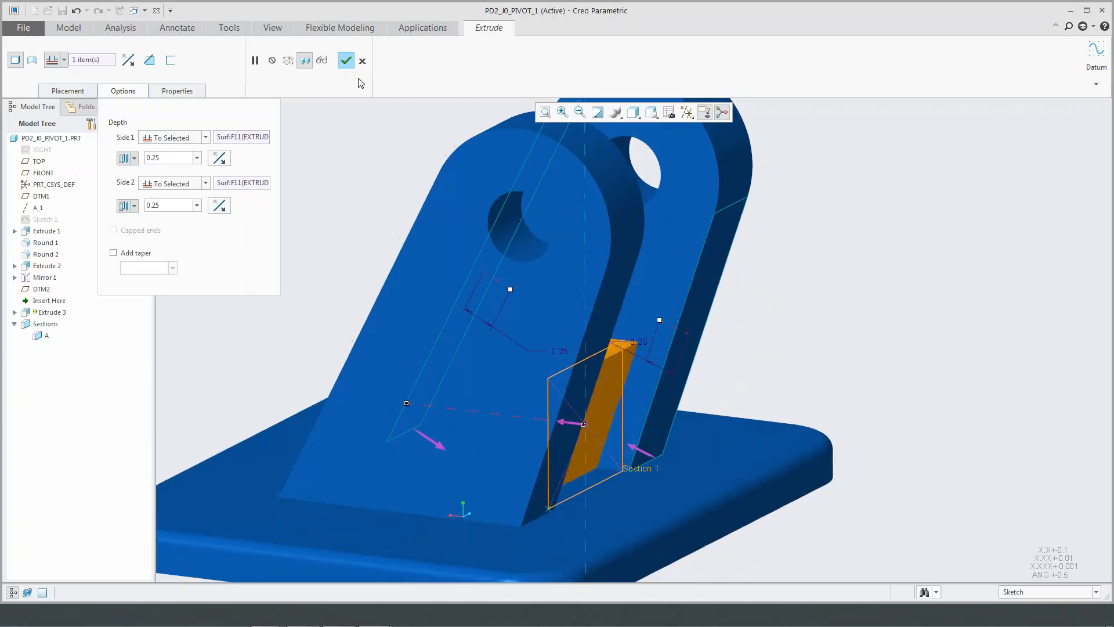
left_click(346, 61)
- Highlight the new block extrusion to examine how it sits between the two supports, then clear the selection
middle_click_drag(353, 290, 522, 338)
middle_click_drag(347, 308, 347, 322)
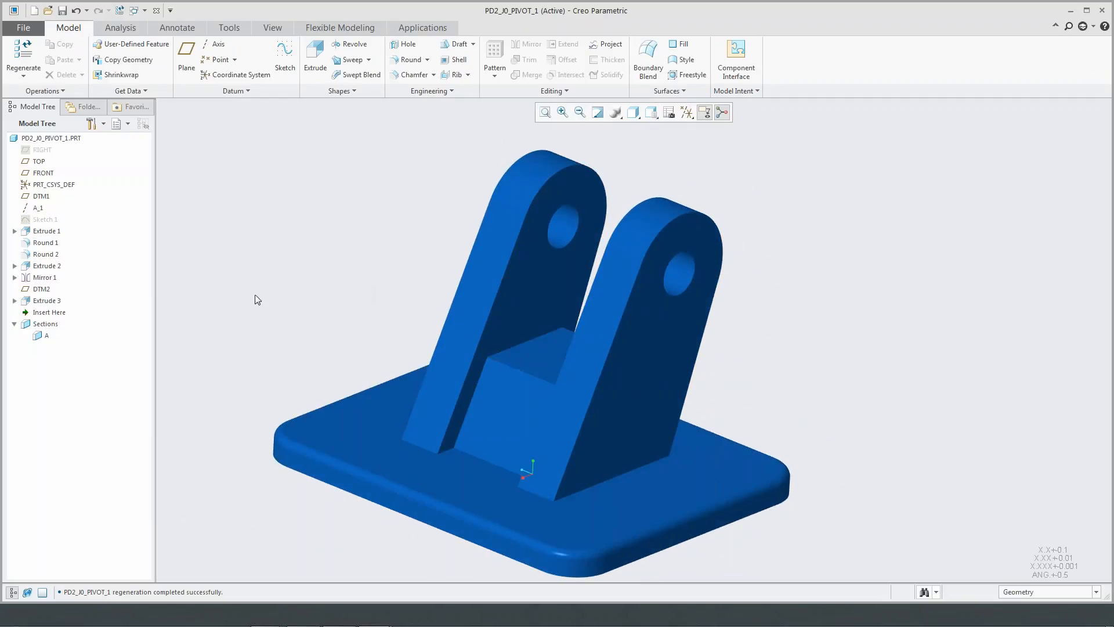
left_click(47, 300)
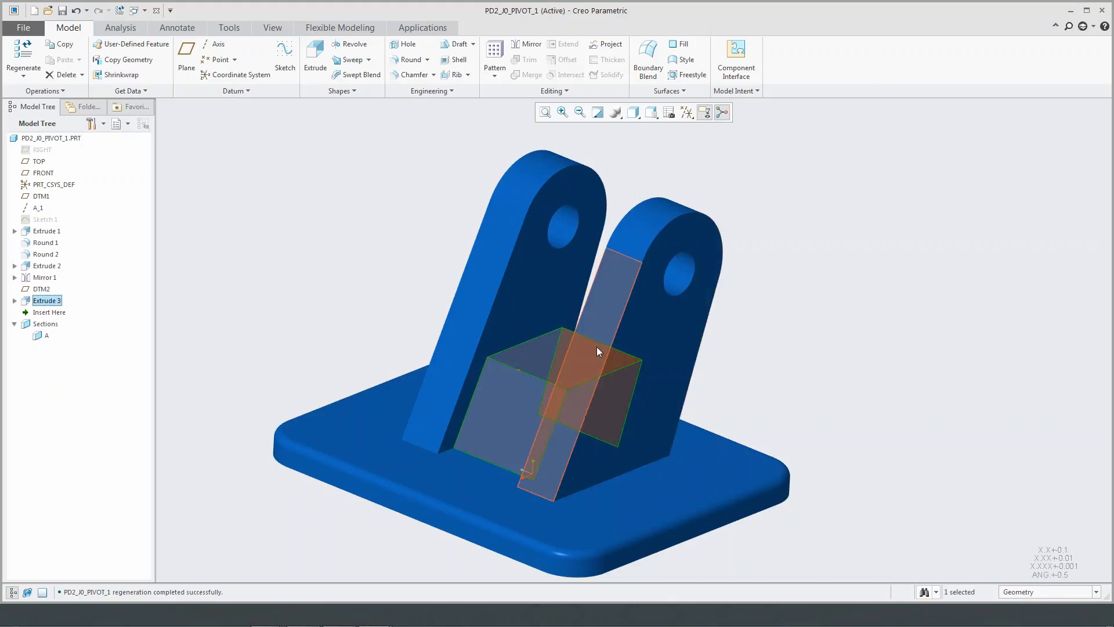
left_click(357, 279)
middle_click_drag(371, 294, 375, 279)
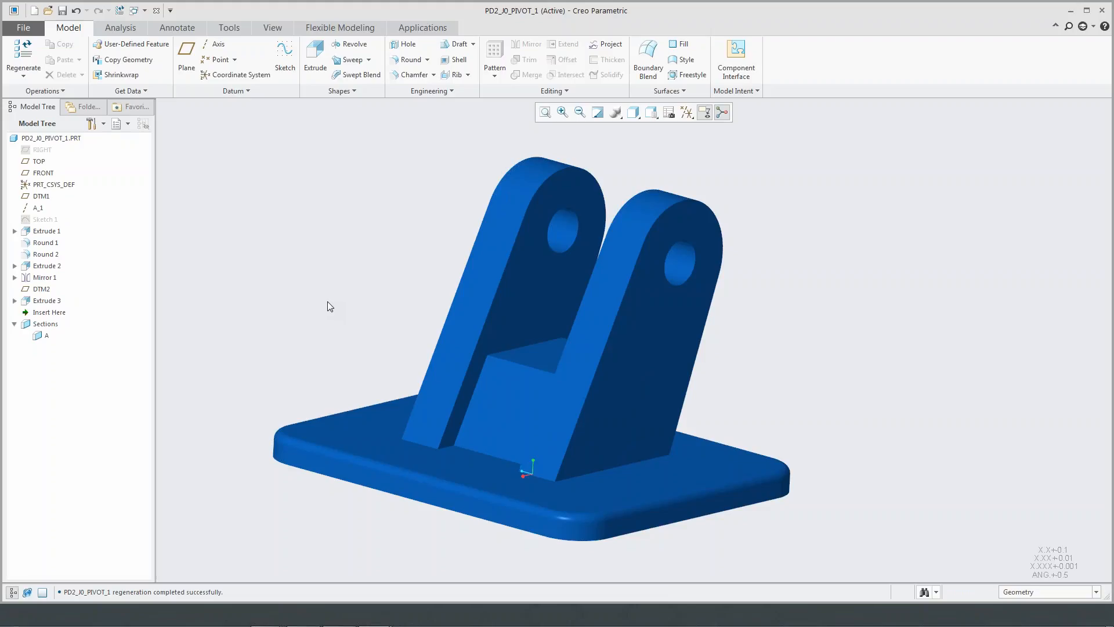
middle_click_drag(386, 259, 453, 238)
- Orient the view normal to the base plate's top surface and restrict selection to edges
left_click(651, 112)
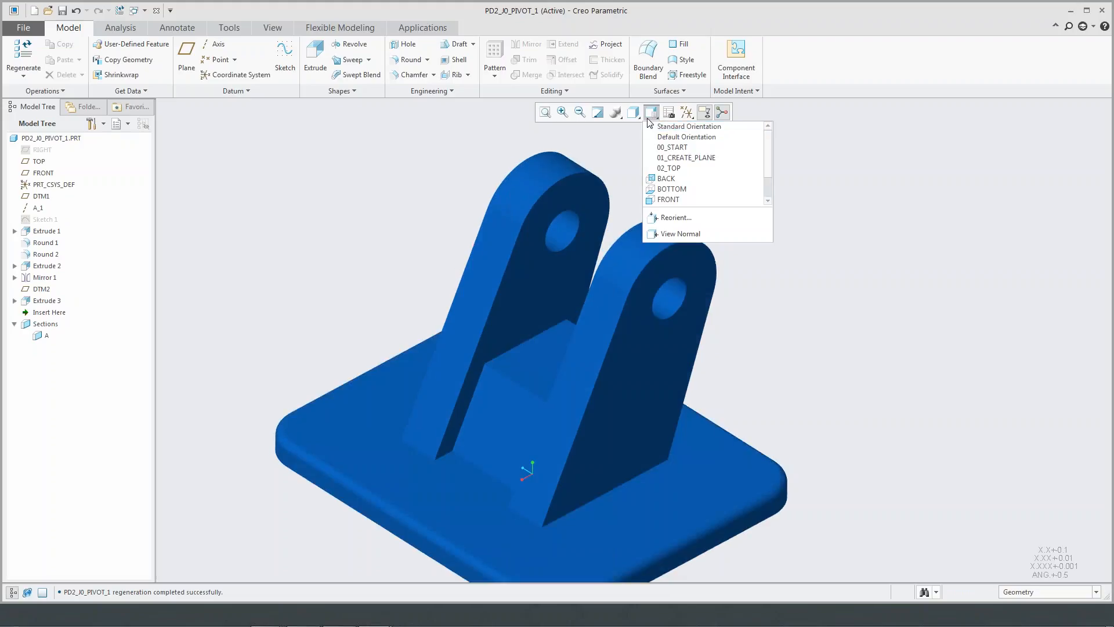
left_click(669, 234)
left_click(335, 436)
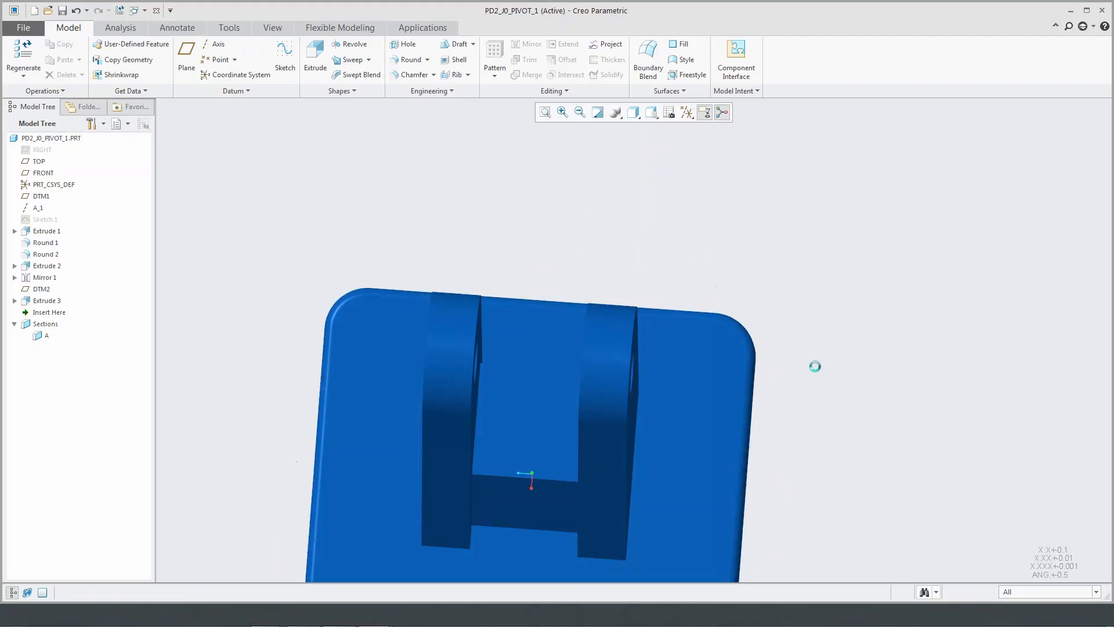
left_click(1023, 592)
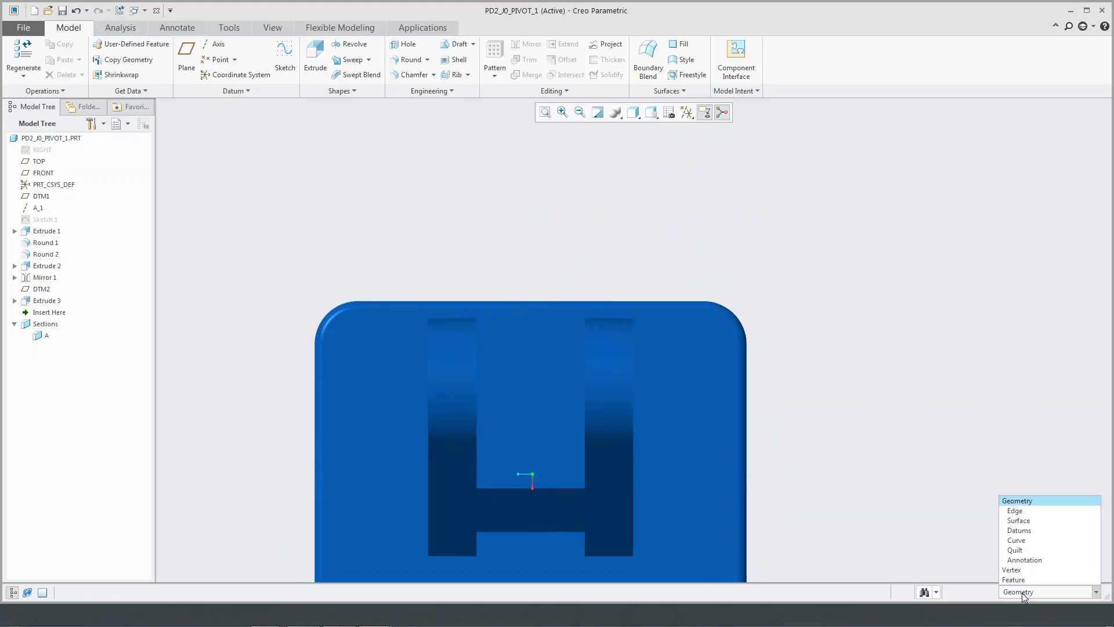
left_click(1031, 515)
- Display the bracket in the Shading With Edges style
left_click(634, 115)
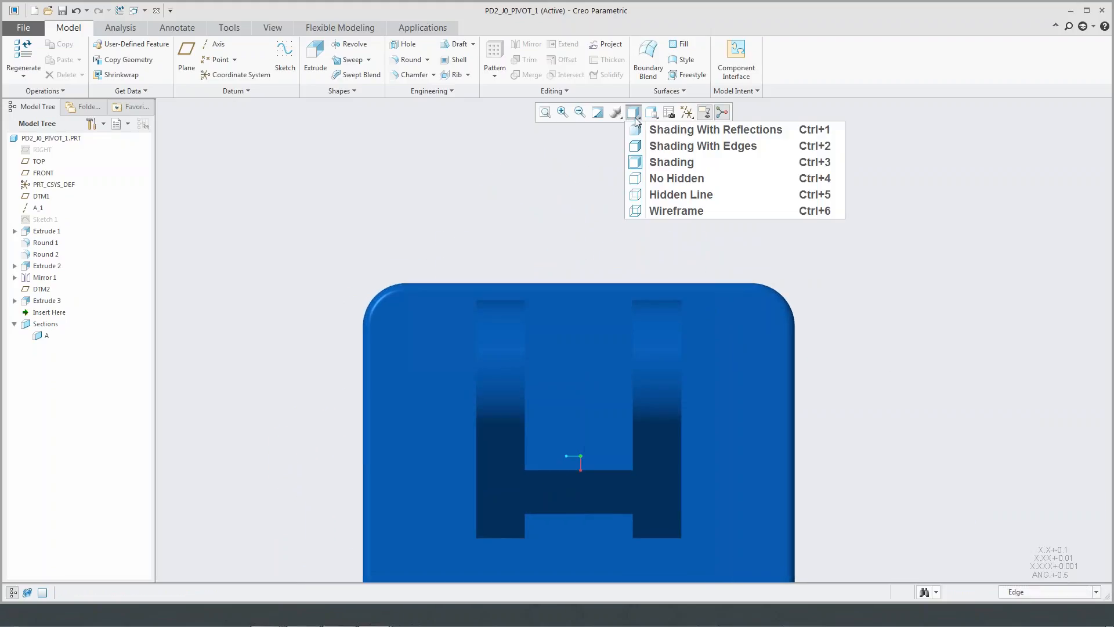
left_click(702, 146)
middle_click_drag(552, 233, 602, 197, "shift")
left_click_drag(239, 154, 364, 266)
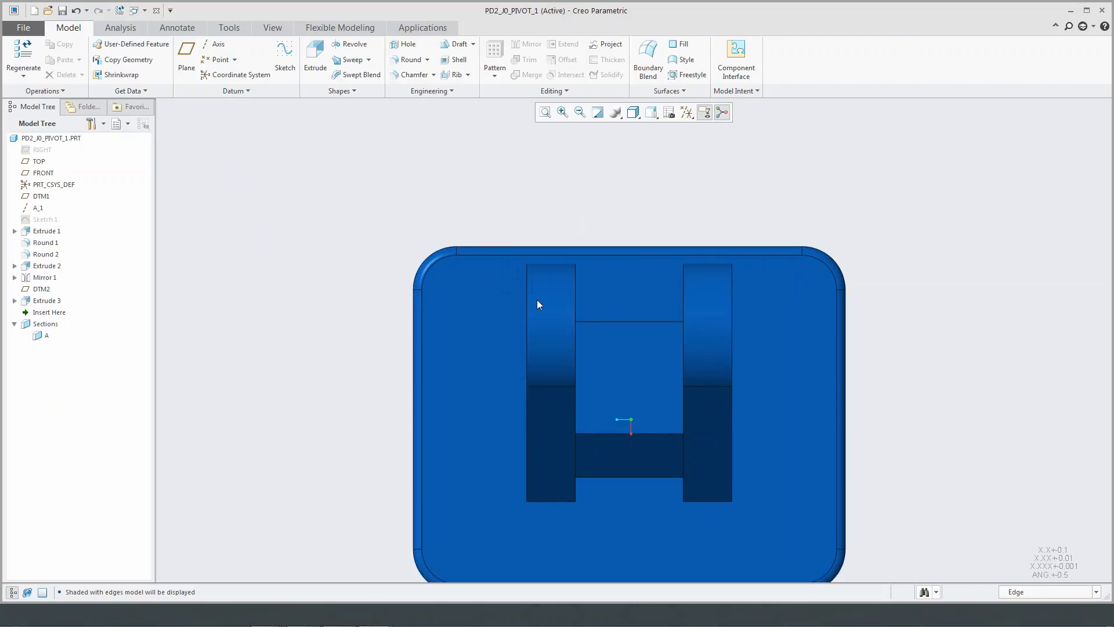
- Box-select all edges of the two pin supports and the block between them
left_click(750, 514)
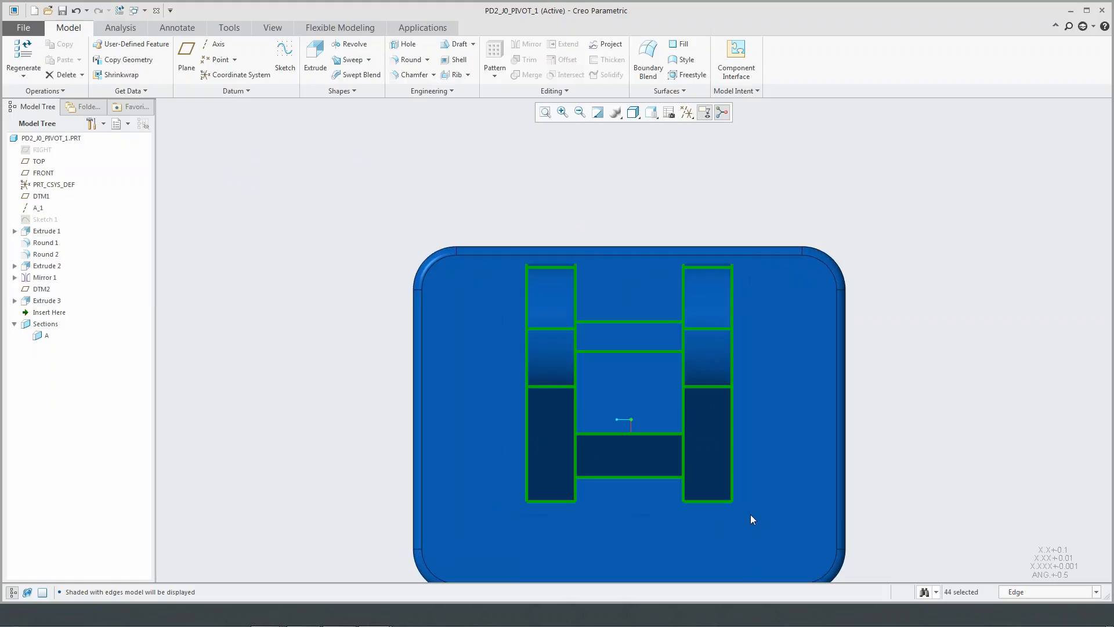
left_click(886, 444)
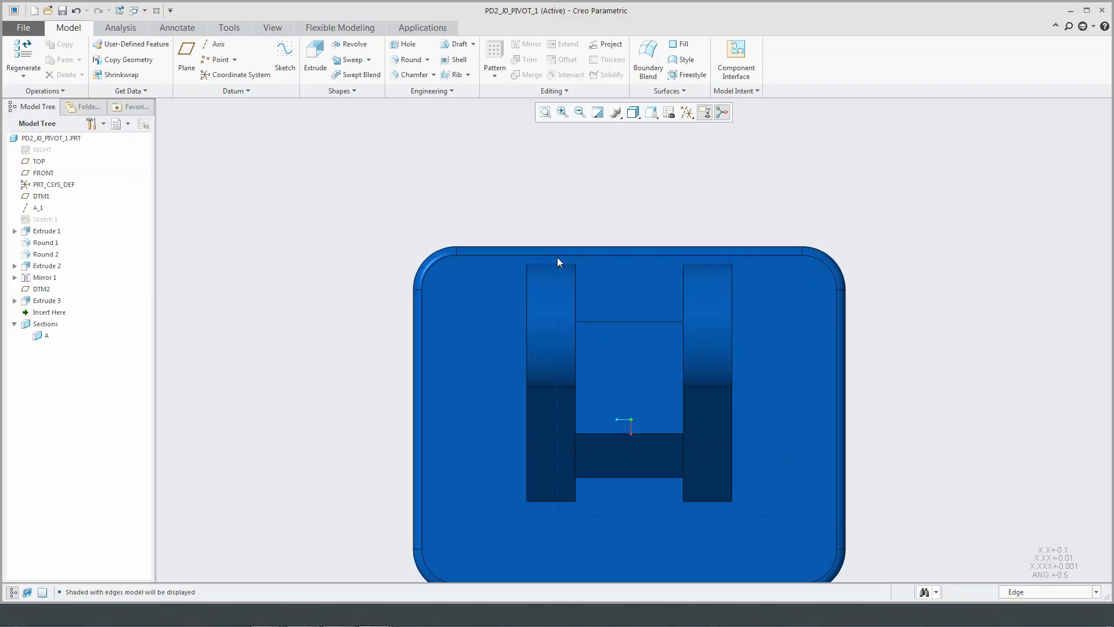
left_click(542, 261)
left_click(878, 288)
left_click(750, 514)
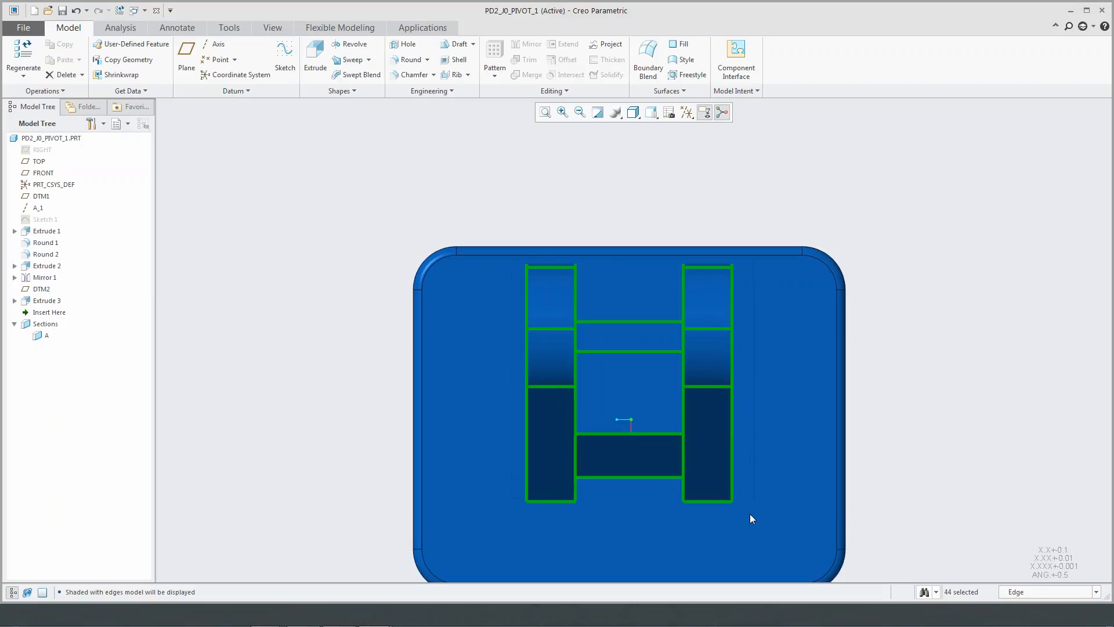
- Round all the selected edges and return the bracket to its default orientation
right_click(756, 227)
left_click(775, 186)
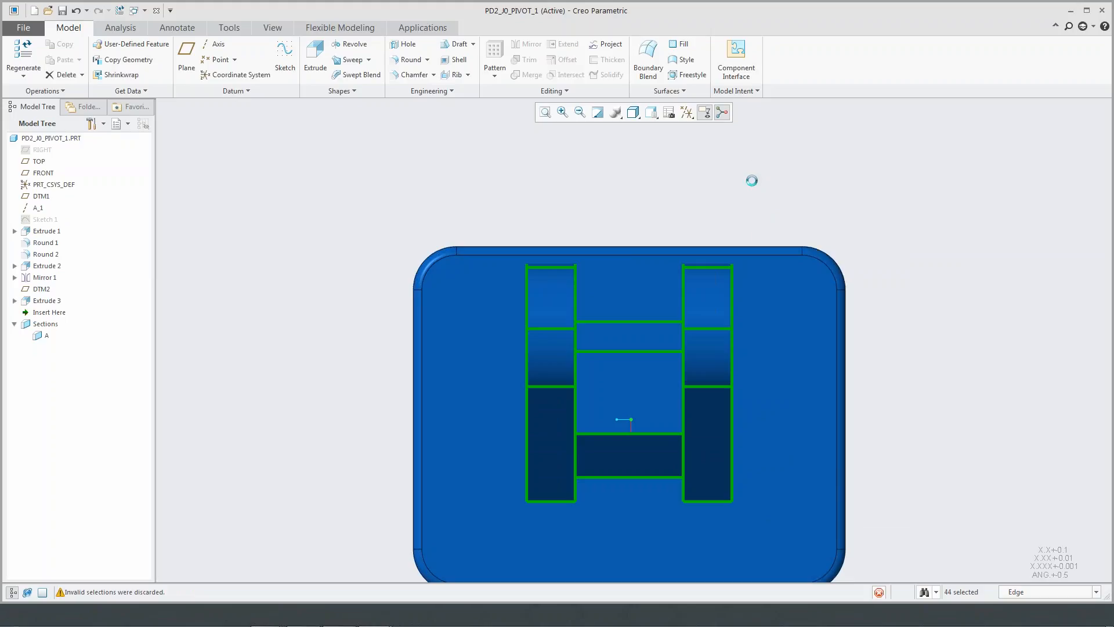
middle_click(750, 201)
key("ctrl+d")
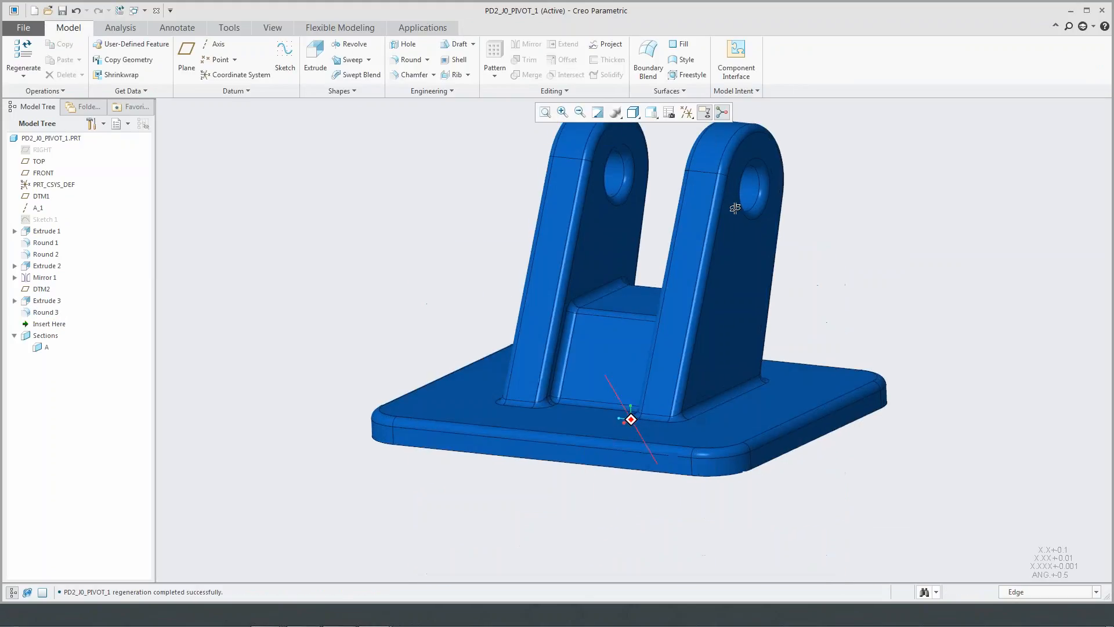
- Close the bracket part window to return to the PBOT assembly, and display the assembly in the Shading style
left_click(157, 10)
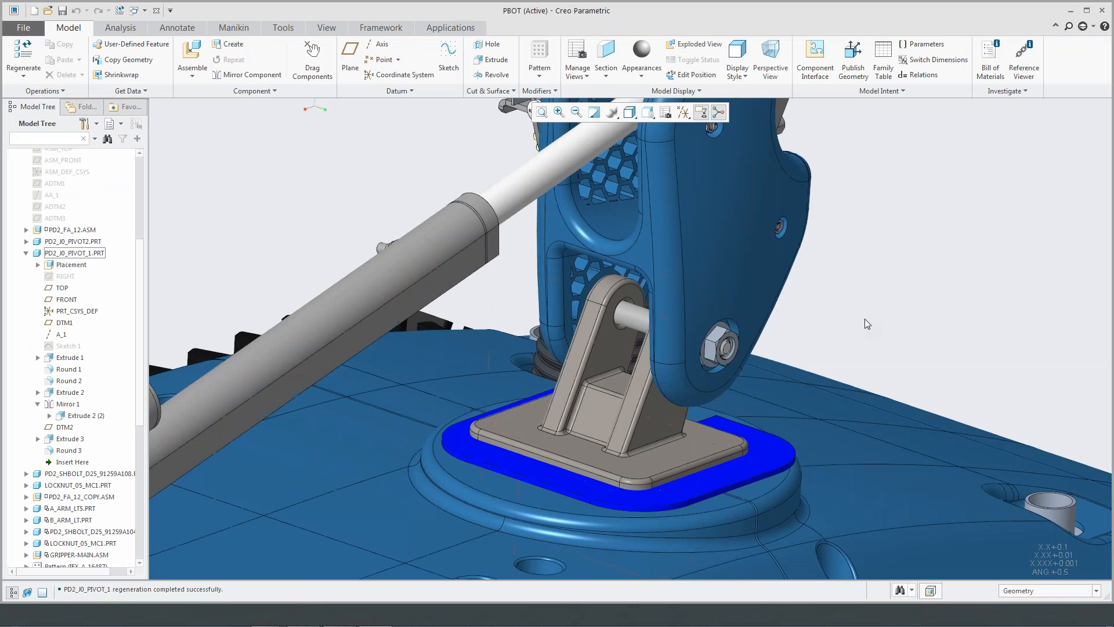
scroll(874, 316, "up", 5)
middle_click_drag(893, 319, 759, 318, "shift")
left_click(701, 112)
left_click(656, 162)
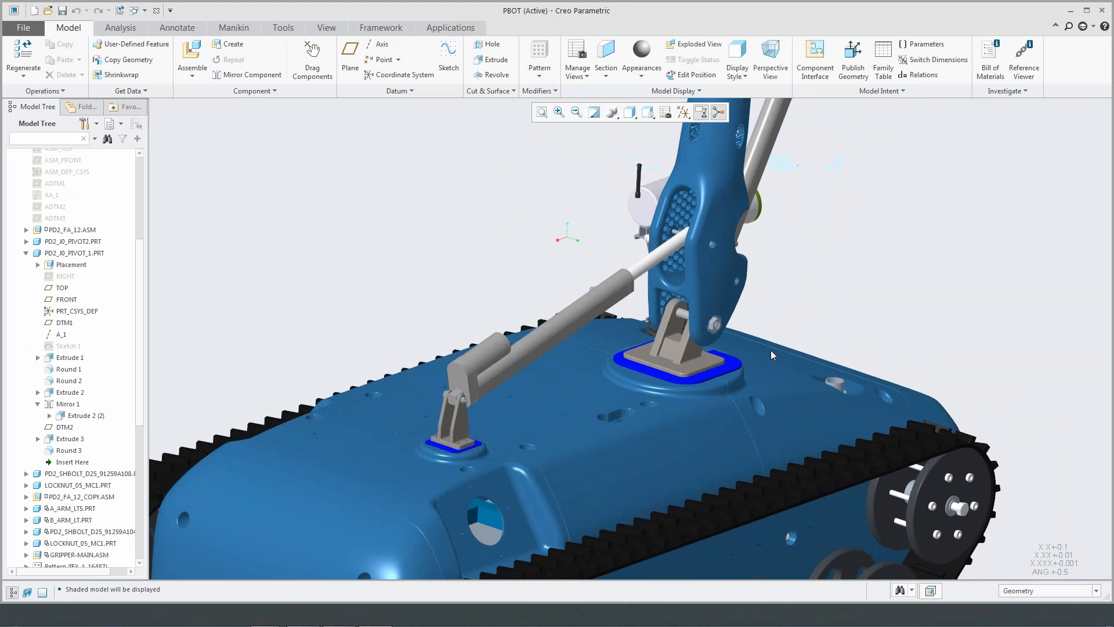
- Bring the whole robot into view and activate the Multicam appearance state
scroll(770, 350, "down", 6)
middle_click_drag(624, 352, 614, 316)
scroll(808, 361, "up", 6)
scroll(889, 281, "up", 2)
mouse_move(889, 280)
middle_mouse_down("shift")
mouse_move(734, 320)
mouse_move(664, 313)
mouse_move(728, 333)
mouse_move(766, 323)
mouse_move(751, 303)
mouse_move(747, 316)
middle_mouse_up("shift")
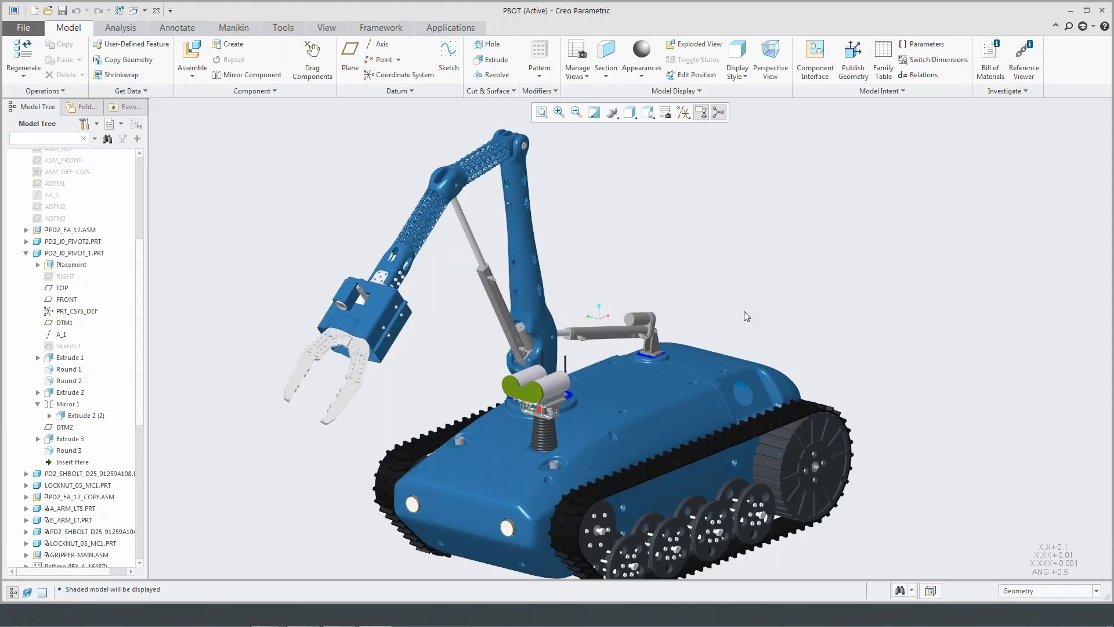
left_click(666, 119)
left_click_drag(1005, 147, 835, 149)
left_click(879, 161)
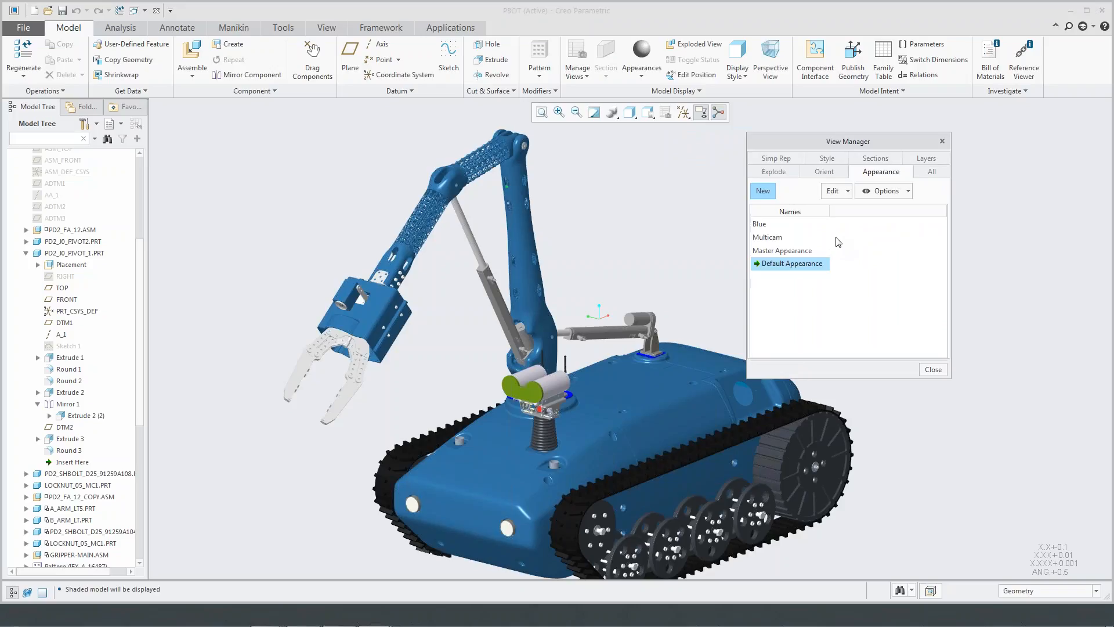
left_click(767, 228)
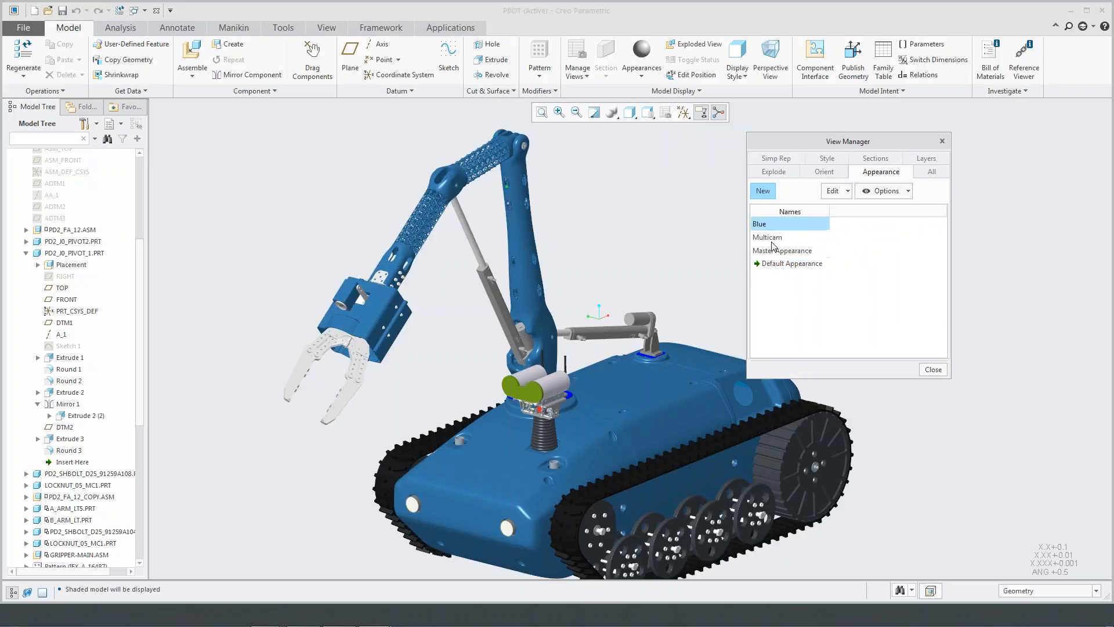
left_click(772, 239)
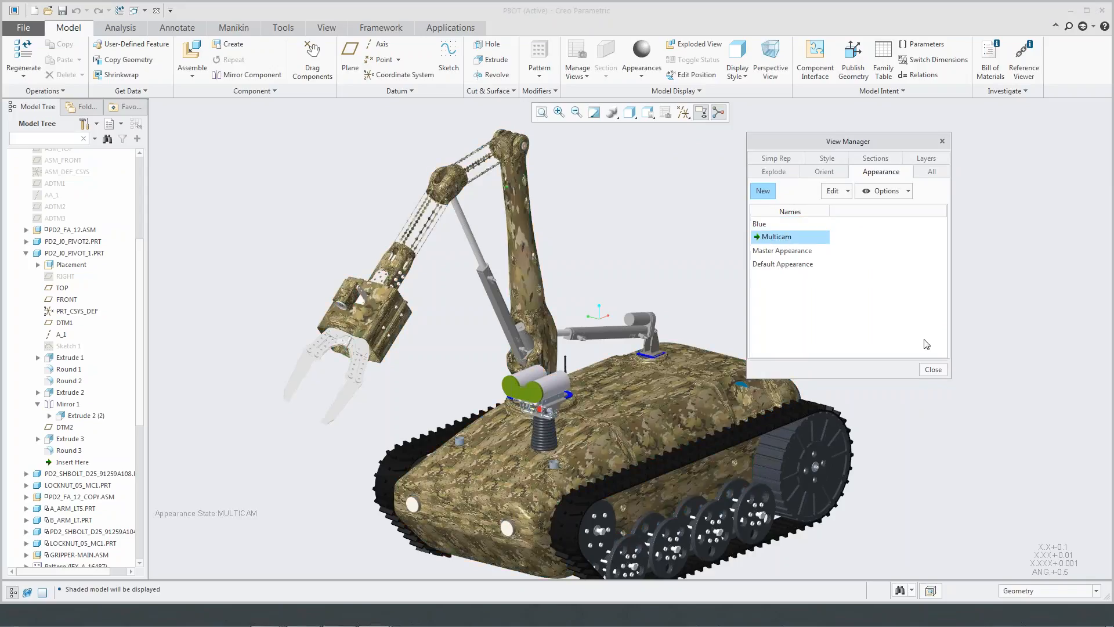
left_click(932, 370)
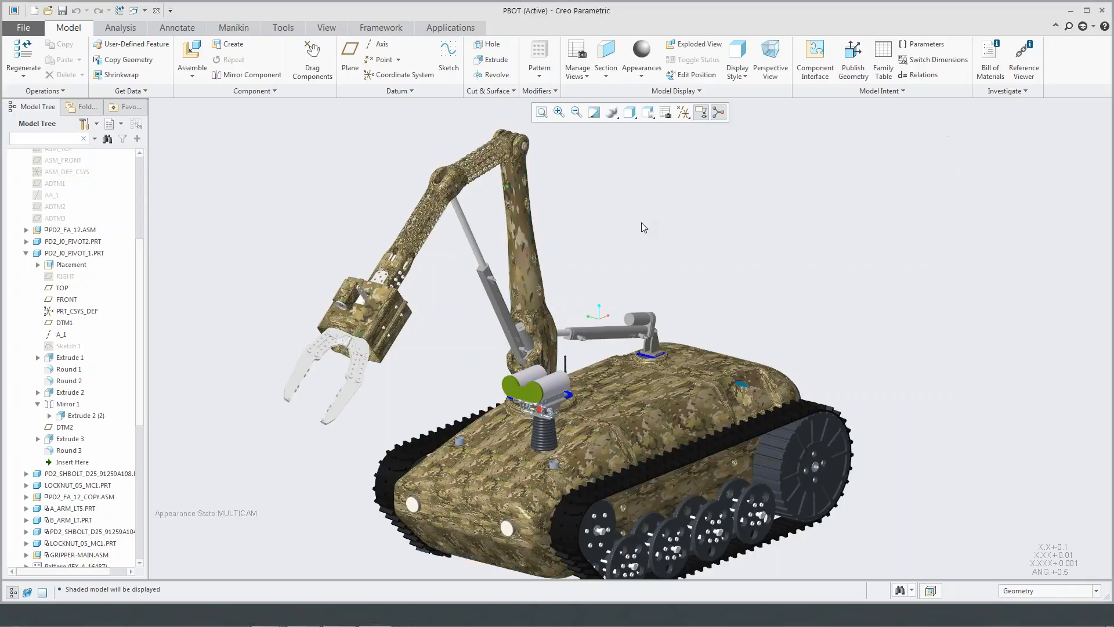
- Open the program options and review the Ribbon, Quick Access Toolbar and Shortcut Menus customization pages
mouse_move(642, 236)
middle_mouse_down()
mouse_move(644, 216)
mouse_move(613, 211)
mouse_move(629, 217)
middle_mouse_up()
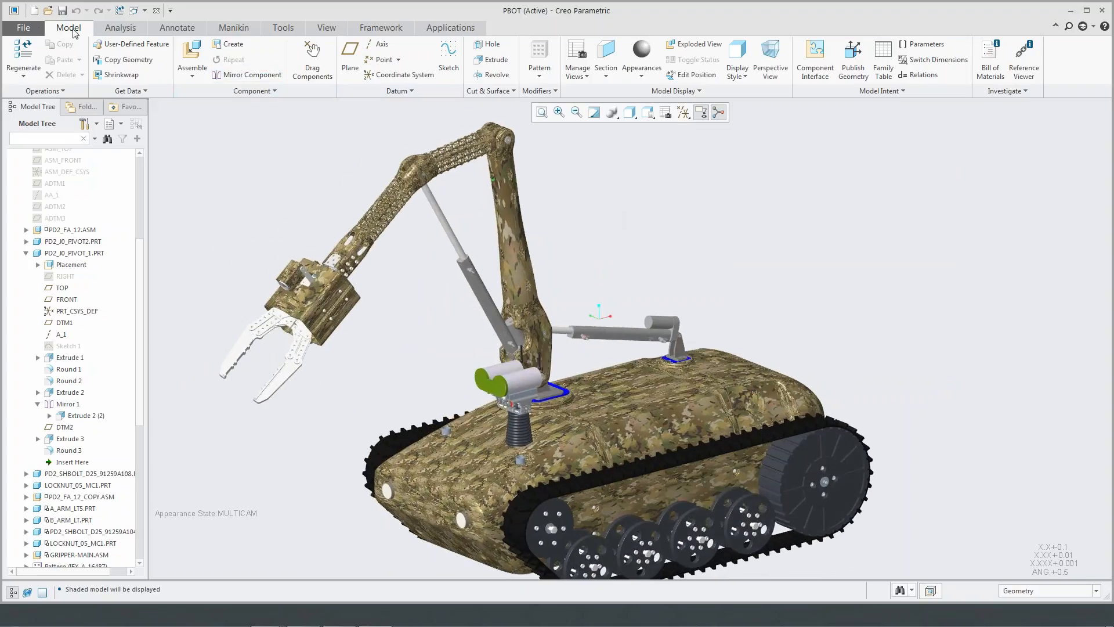
left_click(23, 27)
key("Escape")
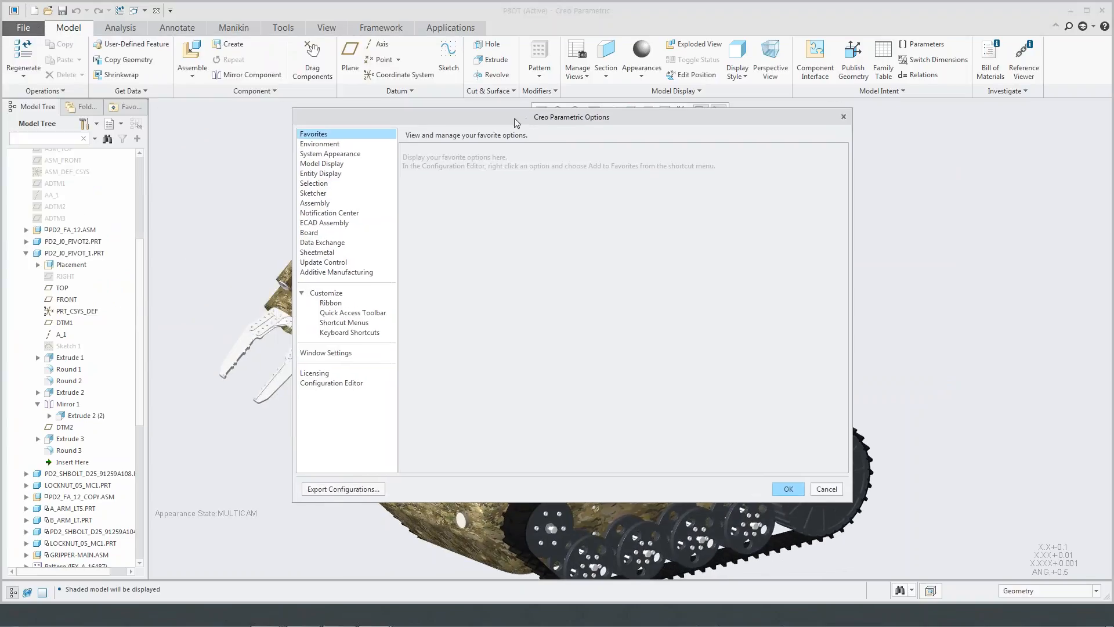
left_click(347, 303)
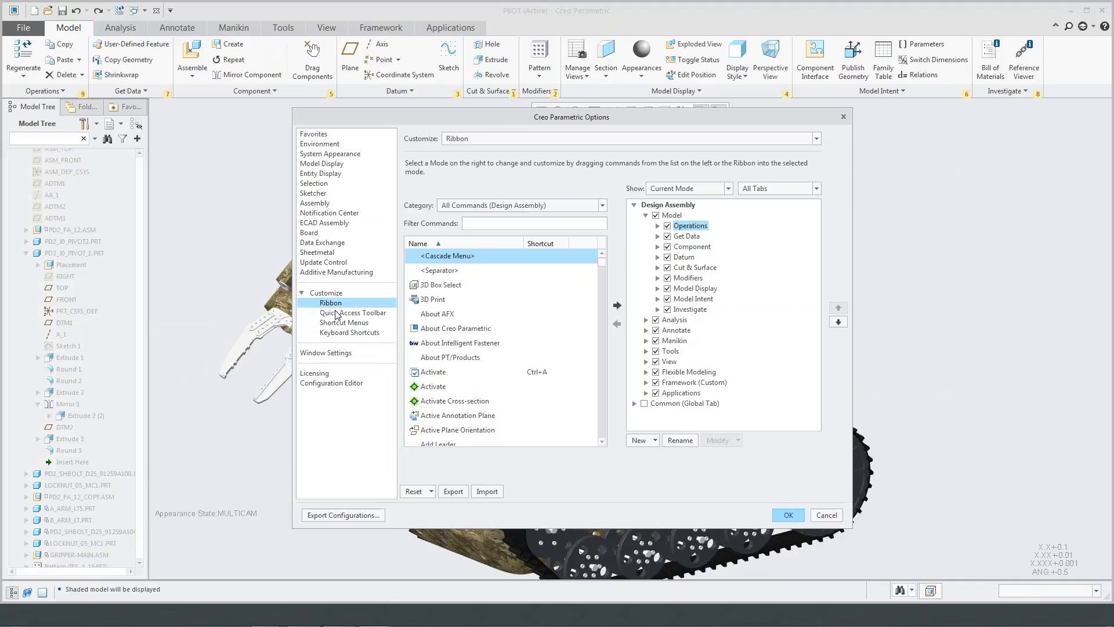
left_click(337, 313)
left_click(339, 324)
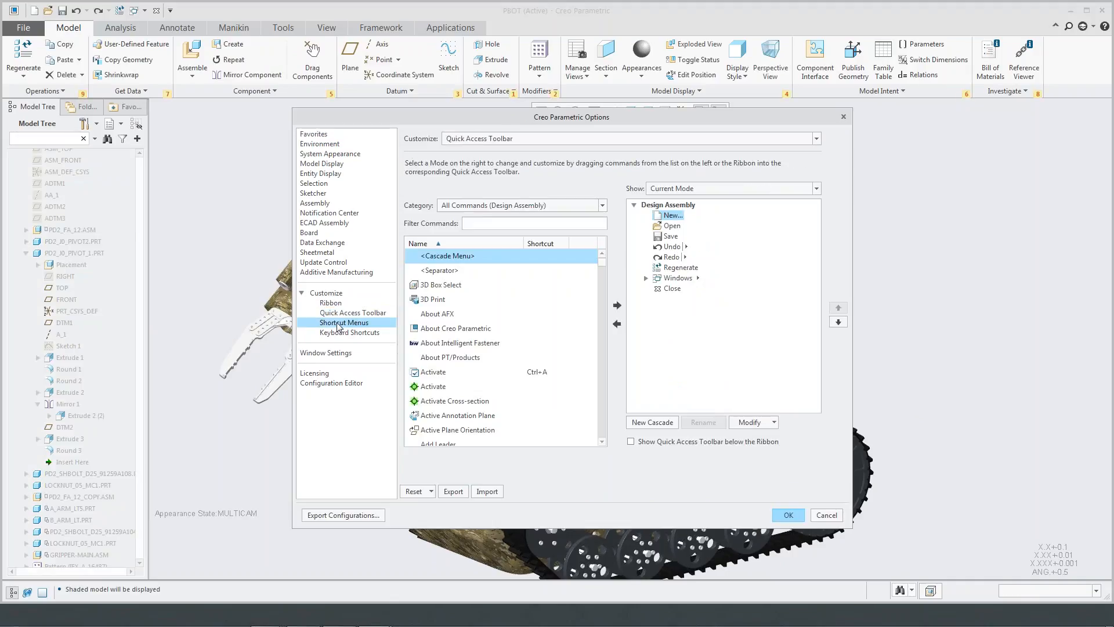
- Browse the list of commands that can be assigned keyboard shortcuts
left_click(342, 334)
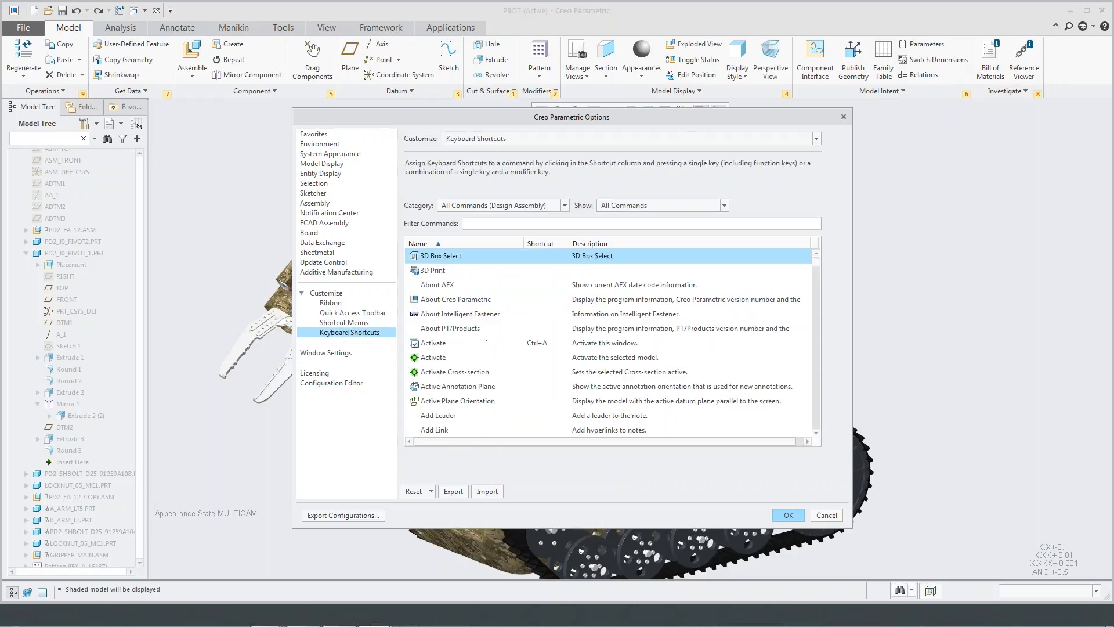
scroll(592, 299, "down", 5)
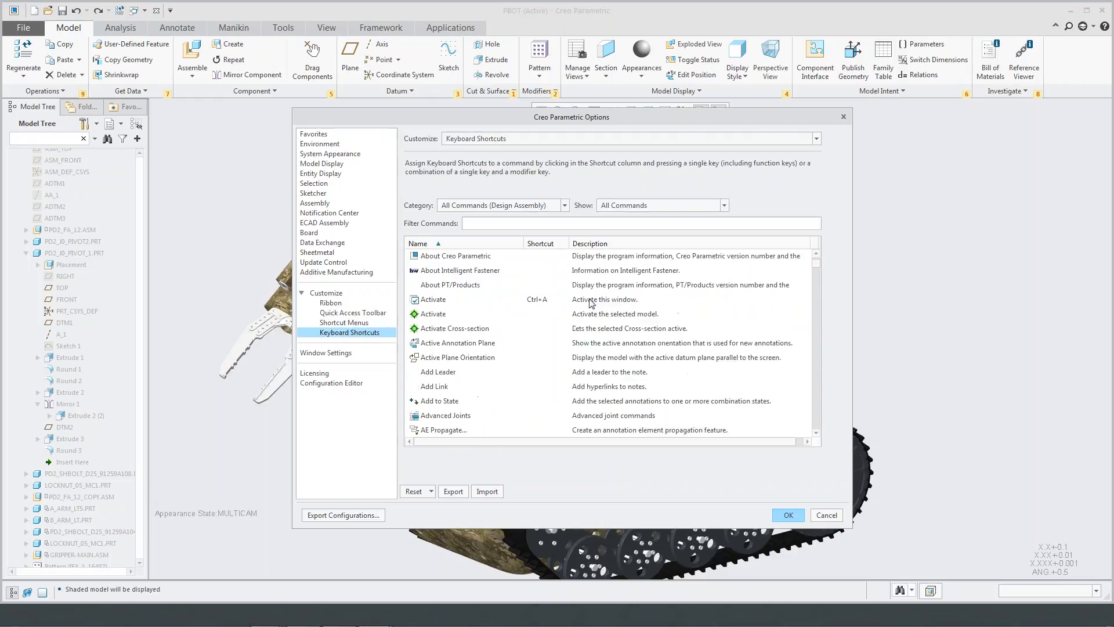
scroll(587, 302, "down", 3)
scroll(587, 302, "up", 7)
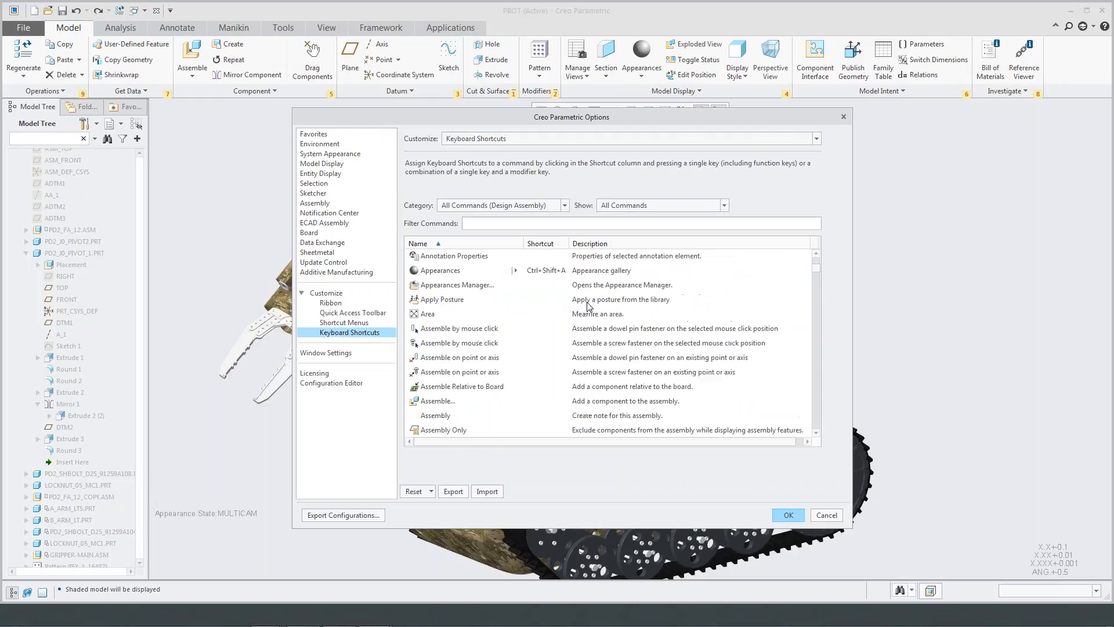
scroll(588, 308, "down", 6)
scroll(588, 313, "down", 8)
mouse_move(819, 277)
left_mouse_down()
mouse_move(817, 375)
mouse_move(818, 261)
left_mouse_up()
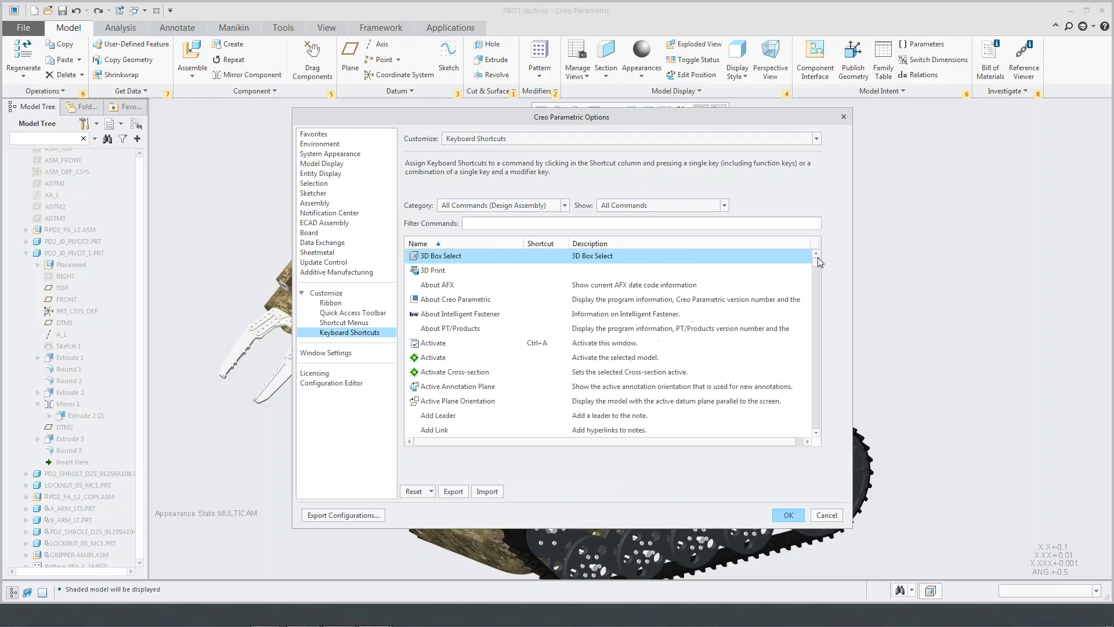
- Check which modes the Quick Access Toolbar customization can show, keep Current Mode, and close the options
left_click(355, 323)
left_click(356, 314)
left_click(816, 189)
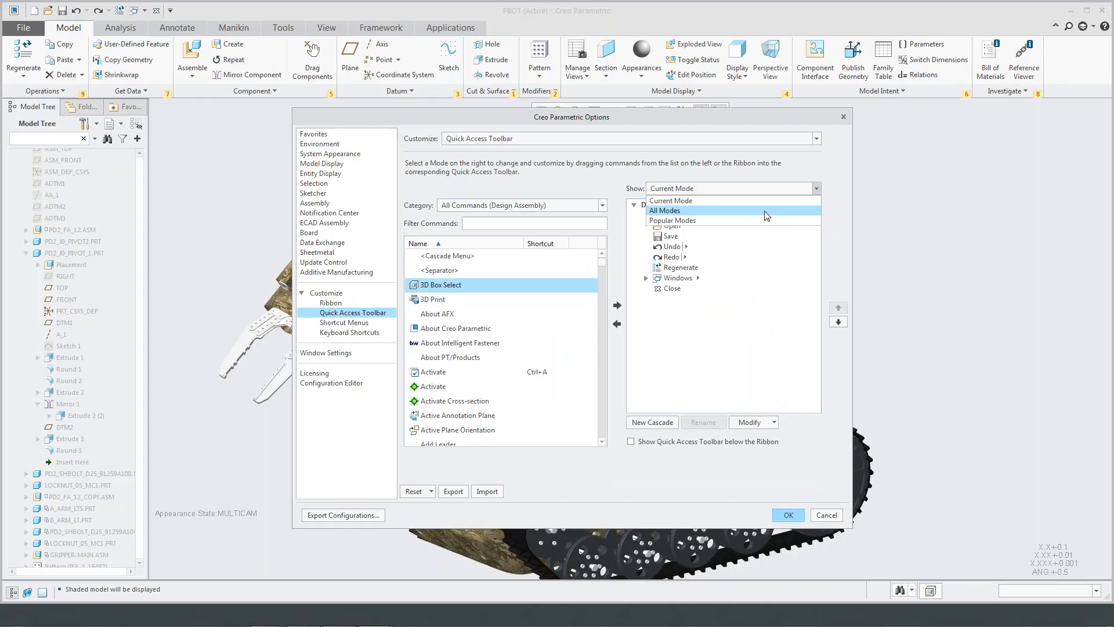
left_click(817, 188)
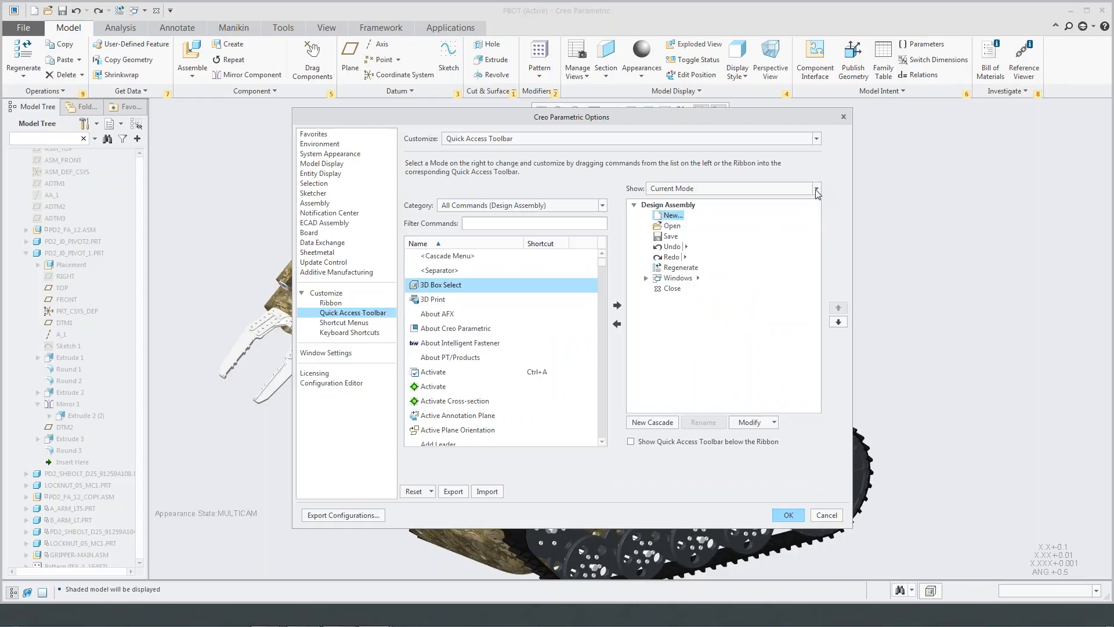
left_click(843, 117)
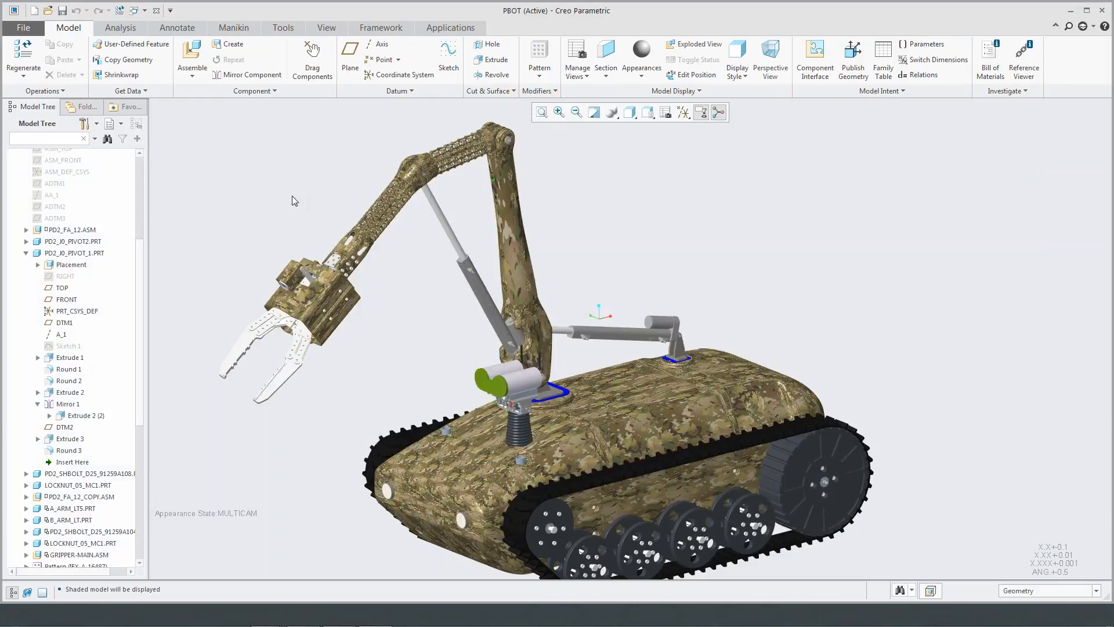
- Focus on the robot's lattice arm and display the assembly in the Shading With Edges style
middle_click_drag(298, 221, 359, 224, "shift")
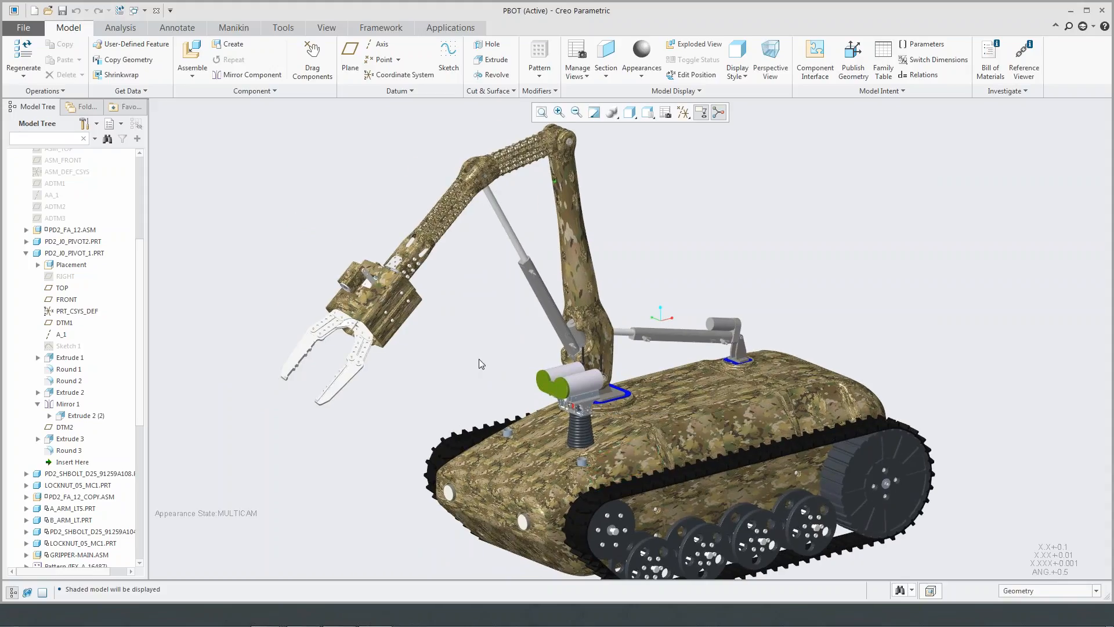
middle_click_drag(476, 360, 477, 381)
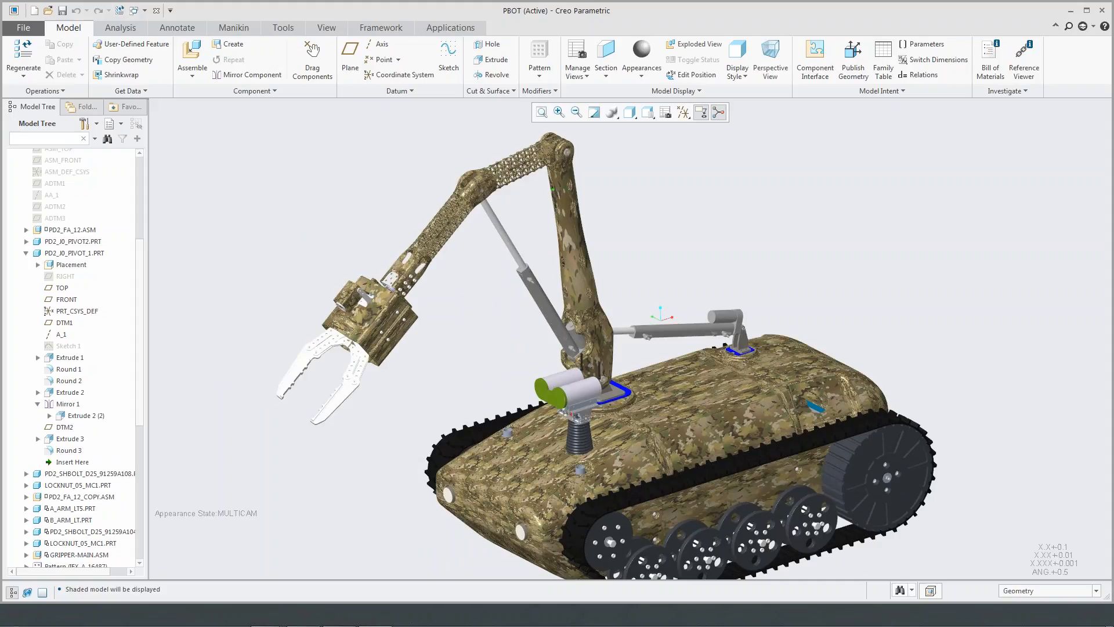
scroll(452, 172, "up", 5)
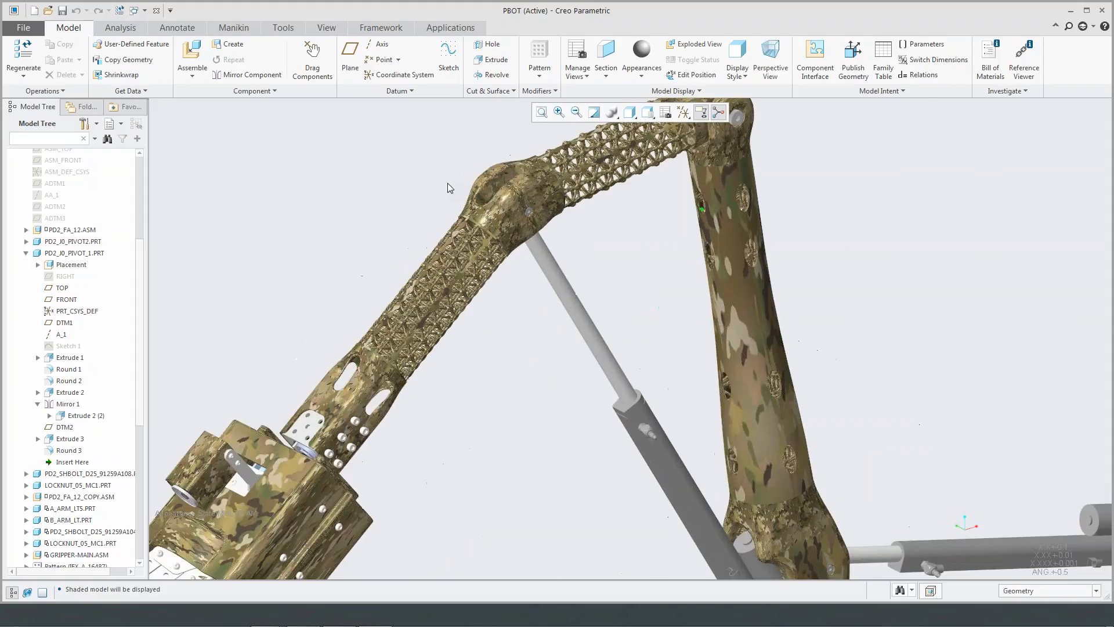
scroll(639, 233, "up", 8)
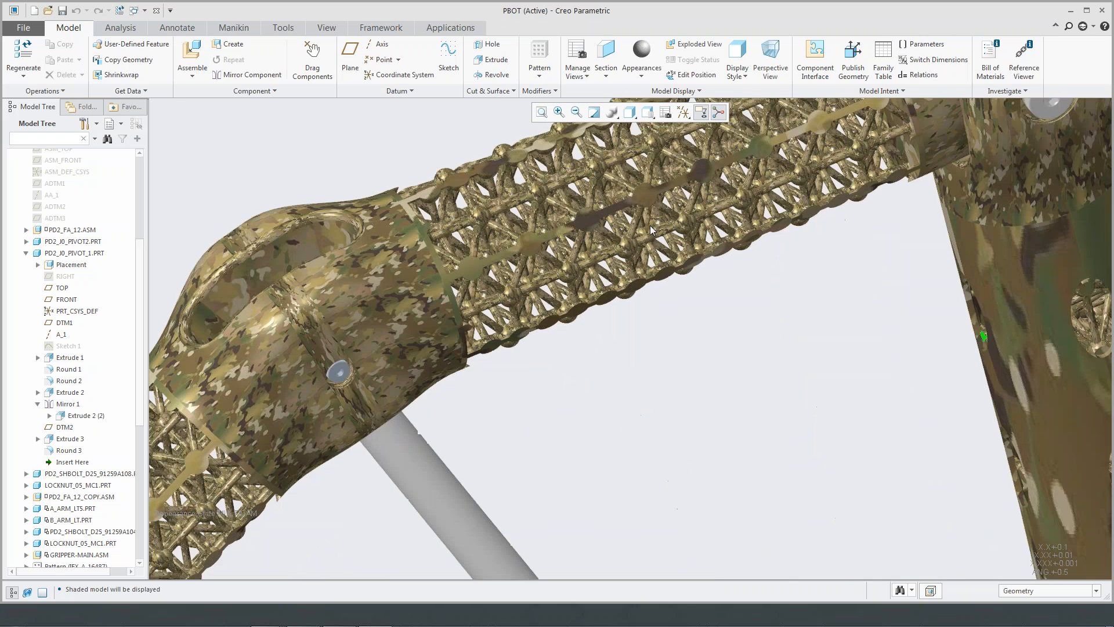
scroll(650, 225, "down", 6)
left_click(630, 112)
left_click(664, 146)
scroll(682, 265, "down", 4)
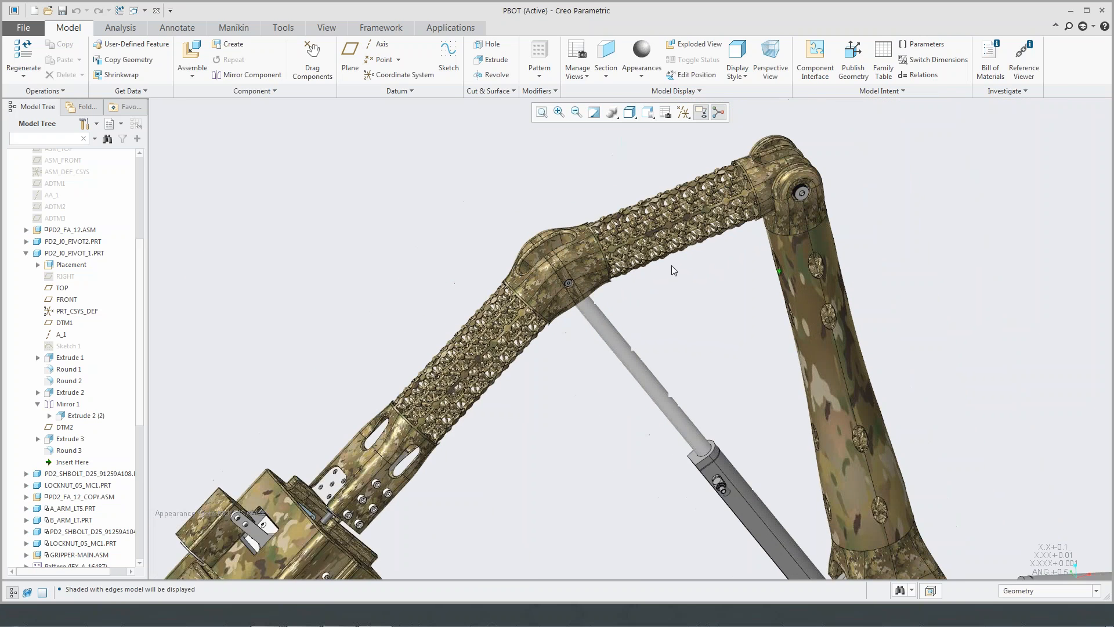
- Activate the Default Appearance state for the robot assembly and close the View Manager
left_click(931, 191)
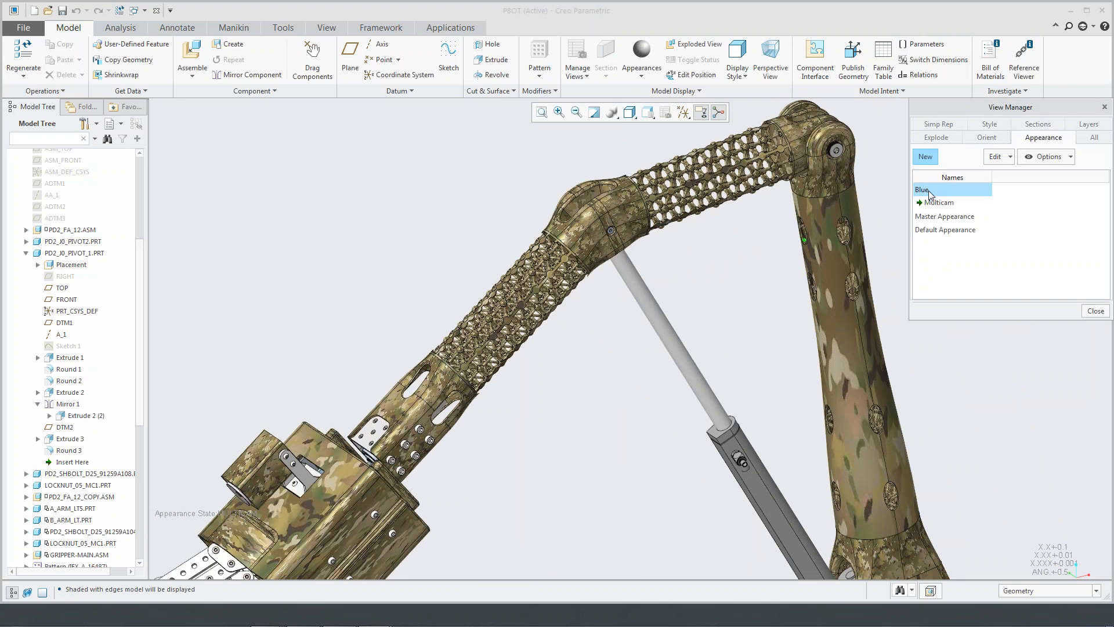
left_click(958, 231)
left_click(1095, 311)
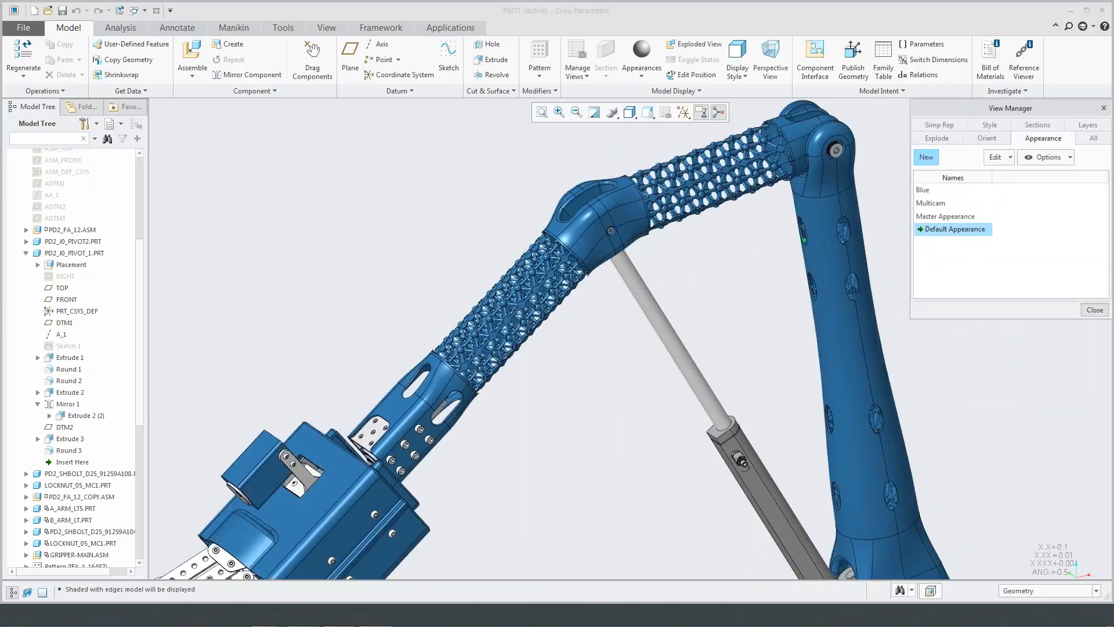
- Bring the whole robot into view and display the assembly in the Shading style
scroll(726, 206, "up", 2)
middle_click_drag(727, 206, 640, 295)
scroll(640, 296, "up", 8)
middle_click_drag(702, 333, 634, 277, "shift")
scroll(652, 341, "down", 2)
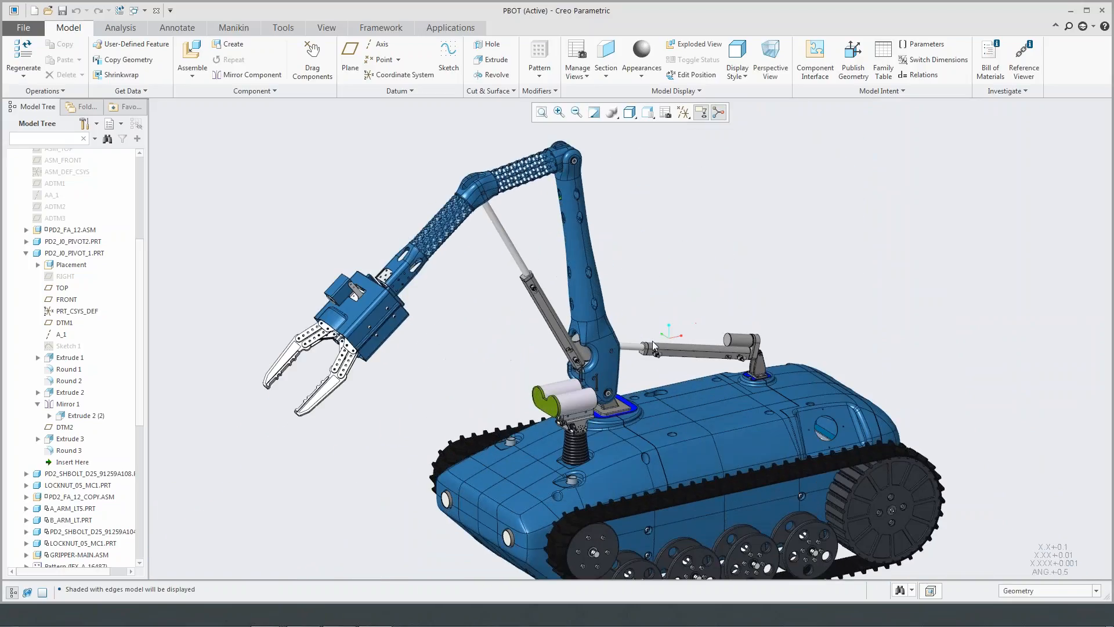
scroll(652, 346, "down", 2)
left_click(630, 112)
left_click(670, 163)
middle_click_drag(665, 236, 655, 219)
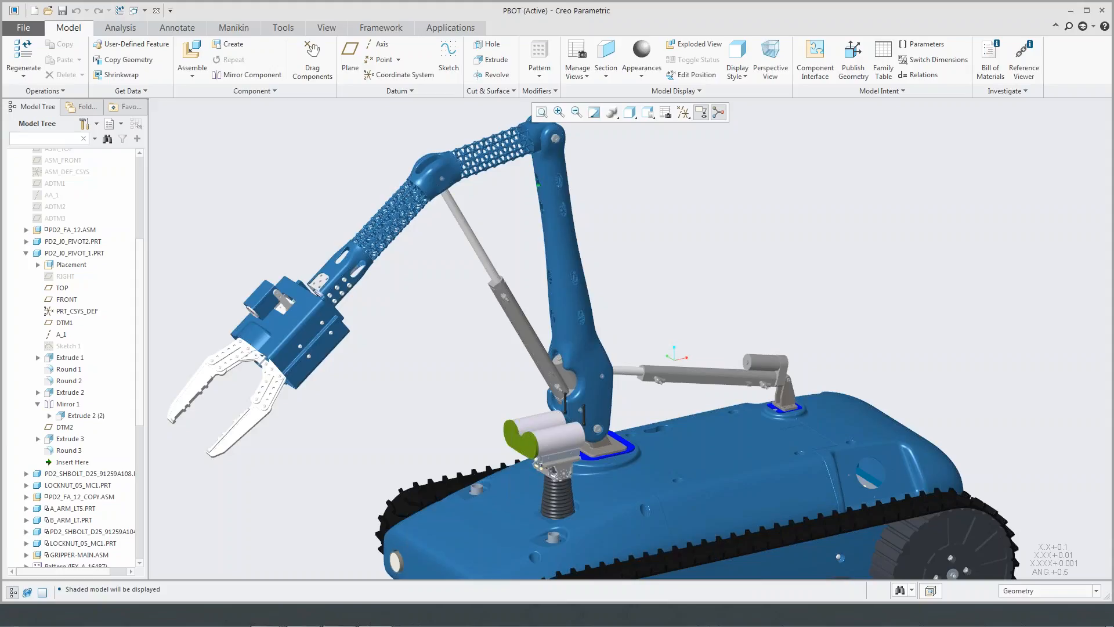
- Select a gripper finger, PD2_GP_FINGER.PRT, in the robot assembly and open the part in its own window
scroll(660, 241, "down", 5)
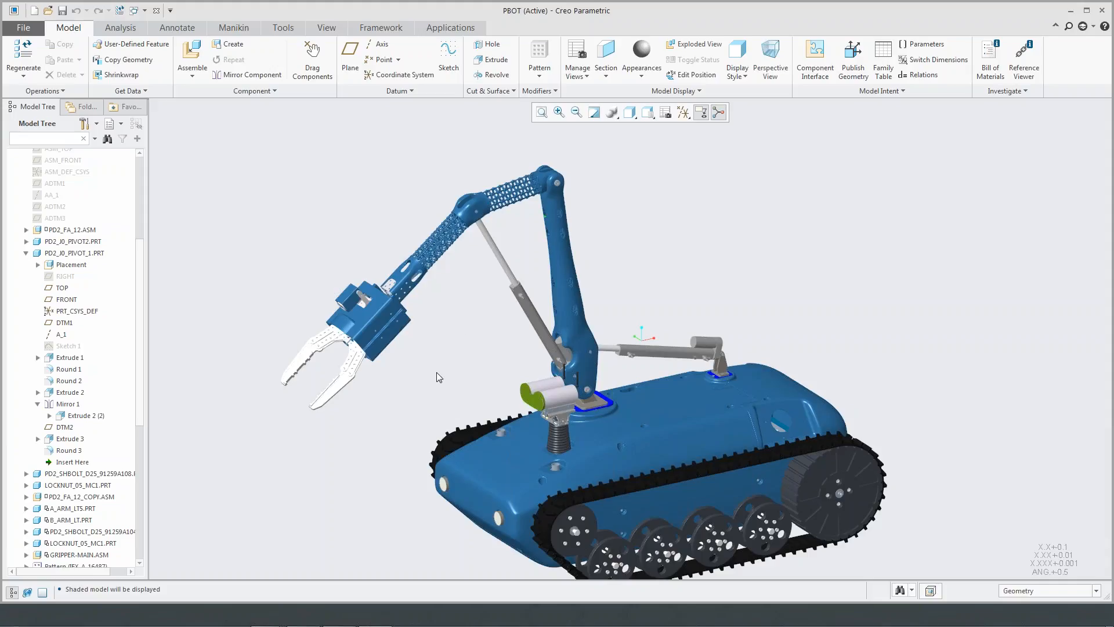
scroll(430, 366, "up", 10)
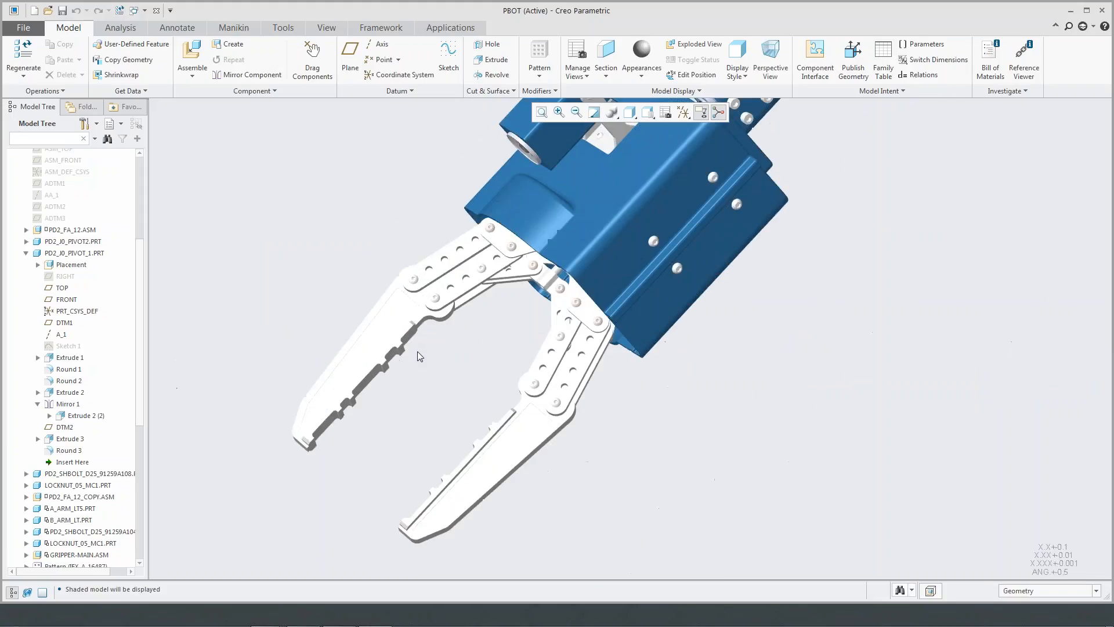
scroll(406, 378, "down", 5)
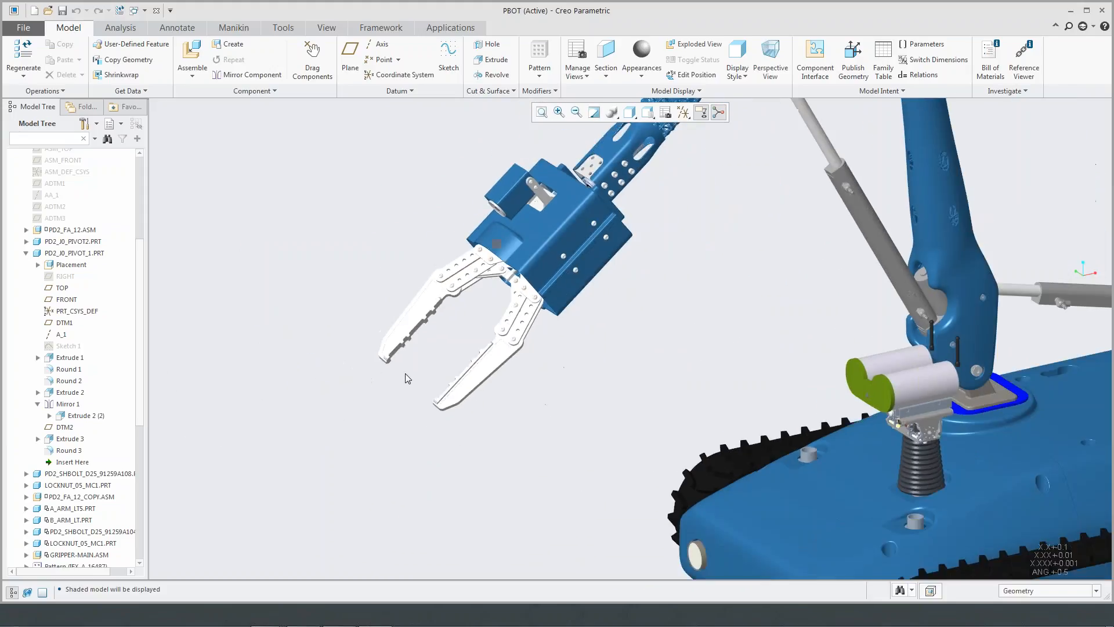
left_click(409, 325)
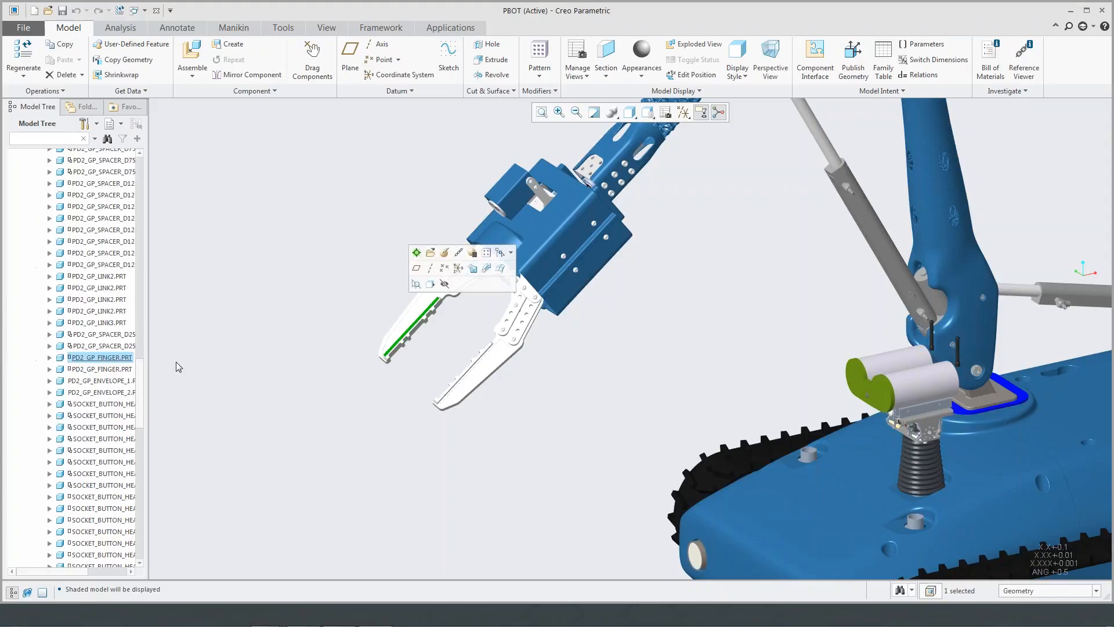
left_click(107, 359)
left_click(128, 305)
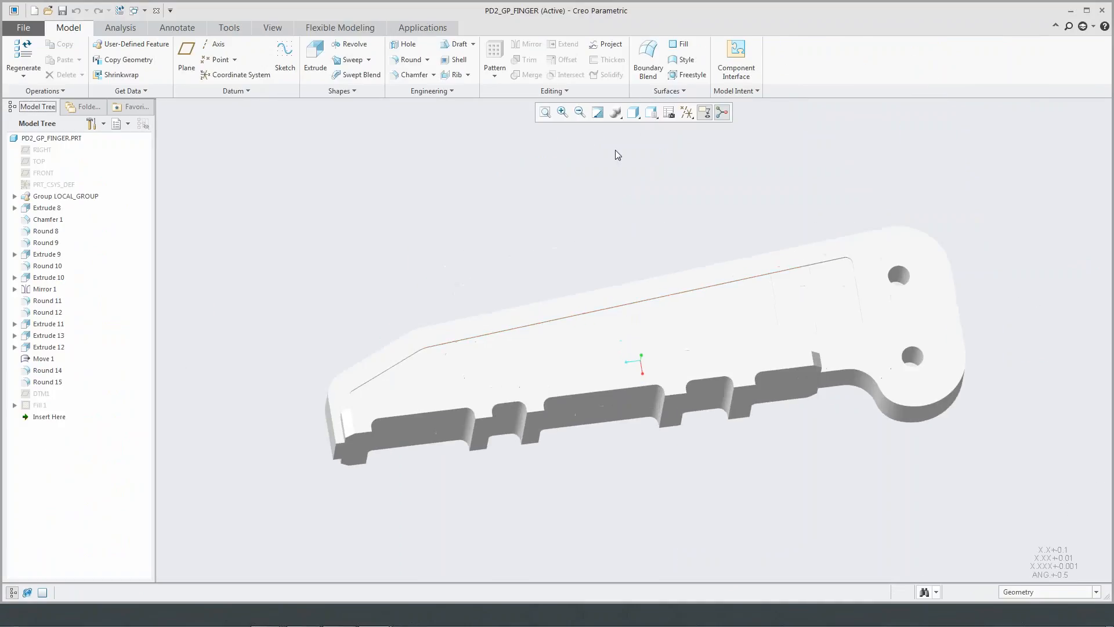
- Display the finger part in the Shading With Edges style
left_click(633, 112)
left_click(657, 146)
mouse_move(618, 233)
middle_mouse_down()
mouse_move(473, 211)
mouse_move(616, 203)
mouse_move(636, 244)
mouse_move(661, 229)
mouse_move(641, 215)
middle_mouse_up()
- Preview the finger's mass properties using solid geometry and the default coordinate system, check its mass, and close the analysis without saving
left_click(120, 27)
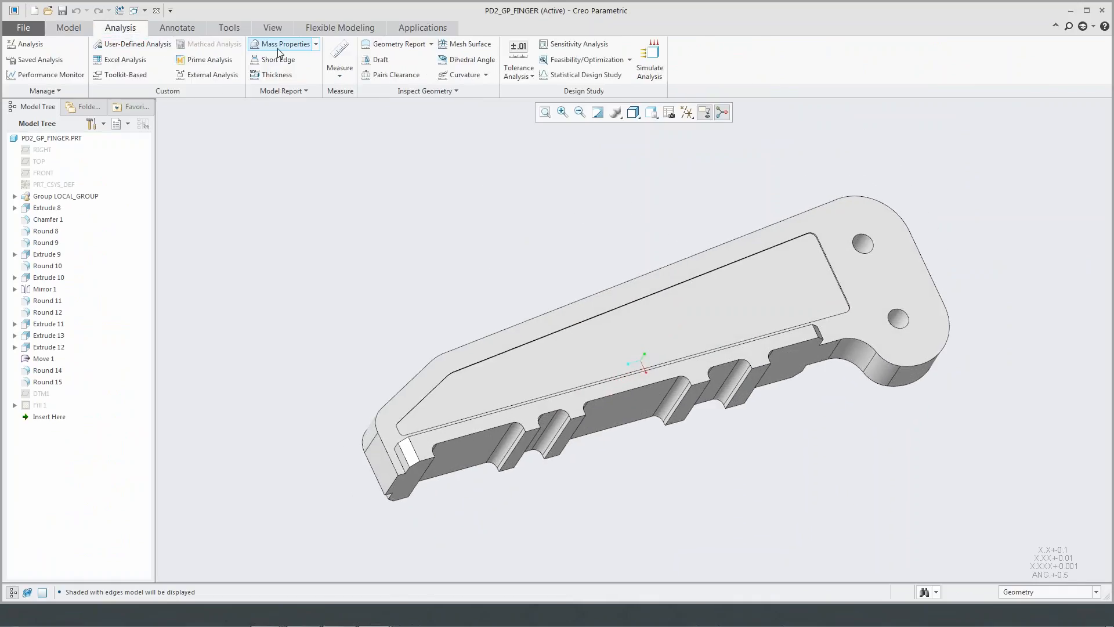
left_click(284, 44)
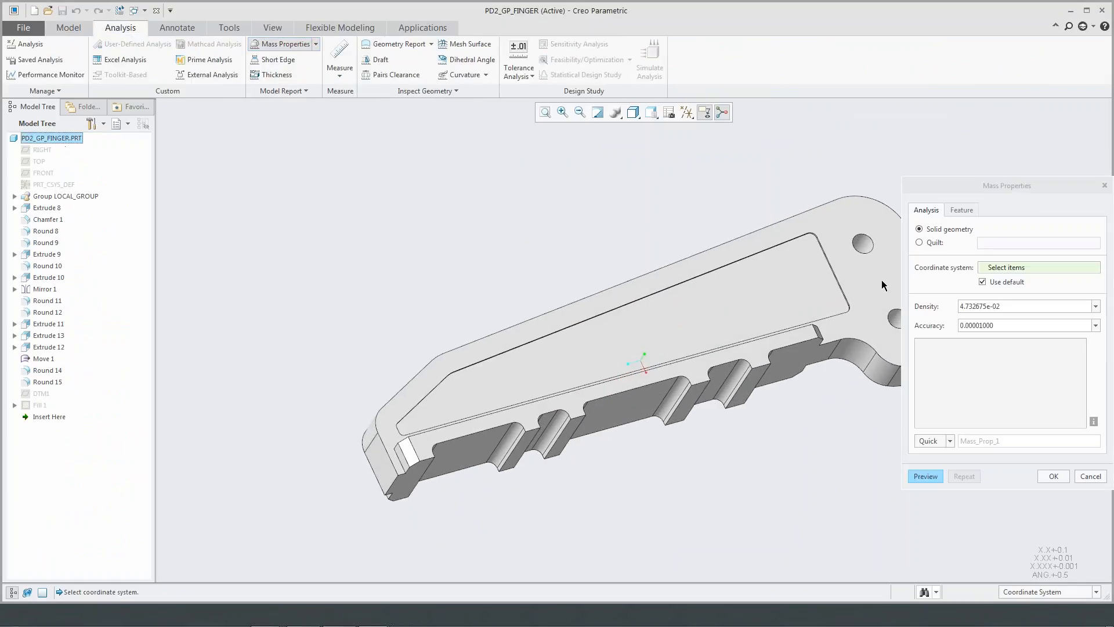
left_click(928, 473)
left_click_drag(917, 370, 1033, 379)
left_click_drag(1018, 192, 859, 177)
left_click(872, 354)
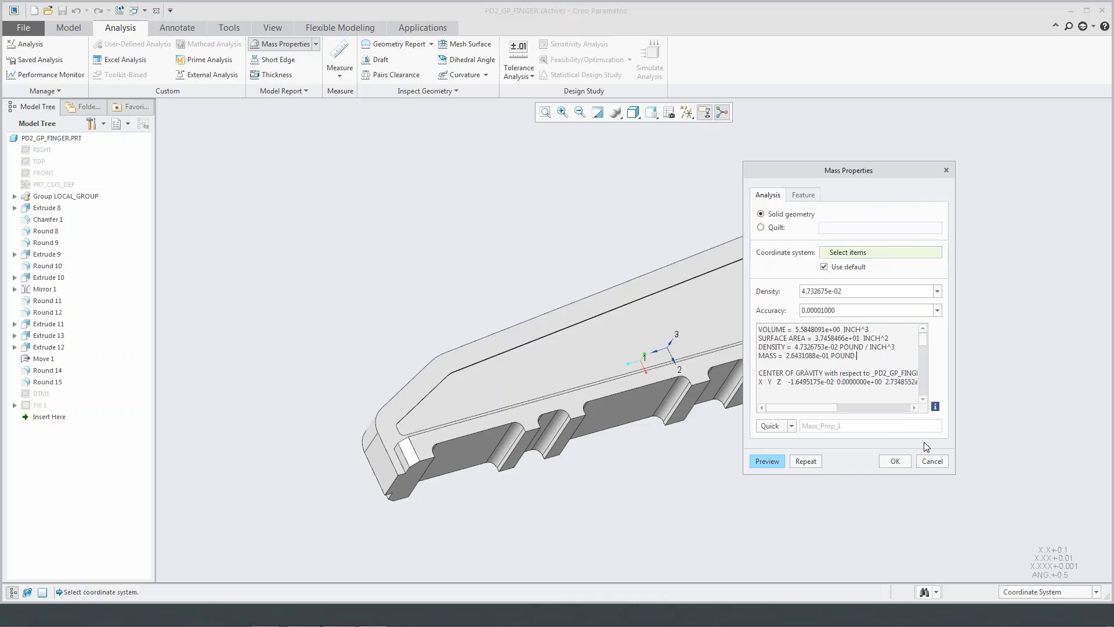
left_click(933, 462)
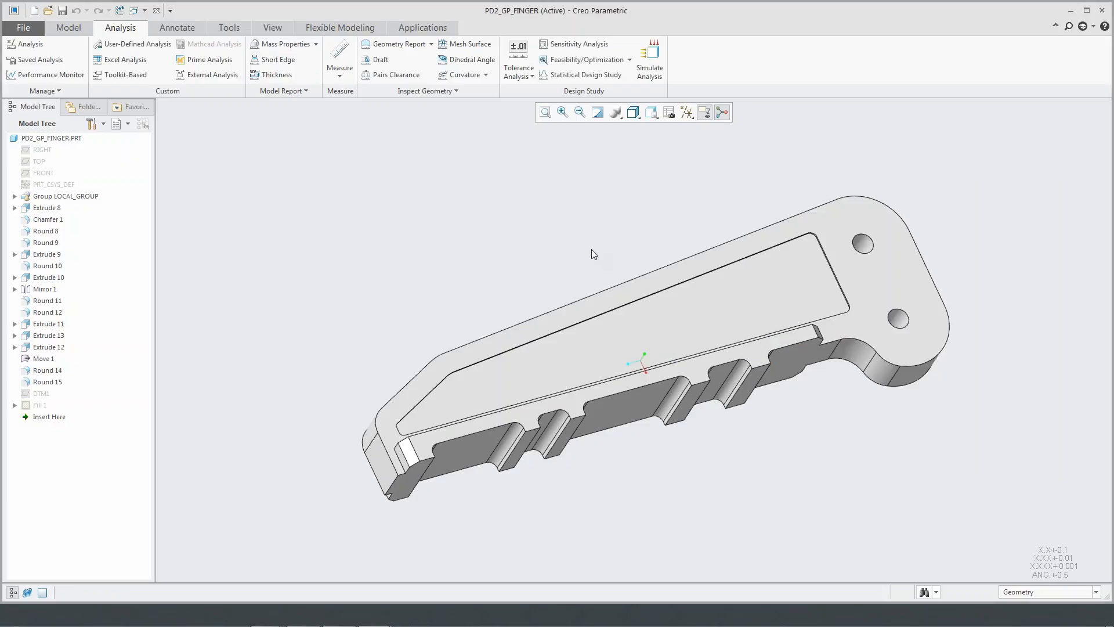
- Redefine Extrude 11 so its shallow pocket cuts through the full thickness of the finger
left_click(642, 323)
left_click(44, 325)
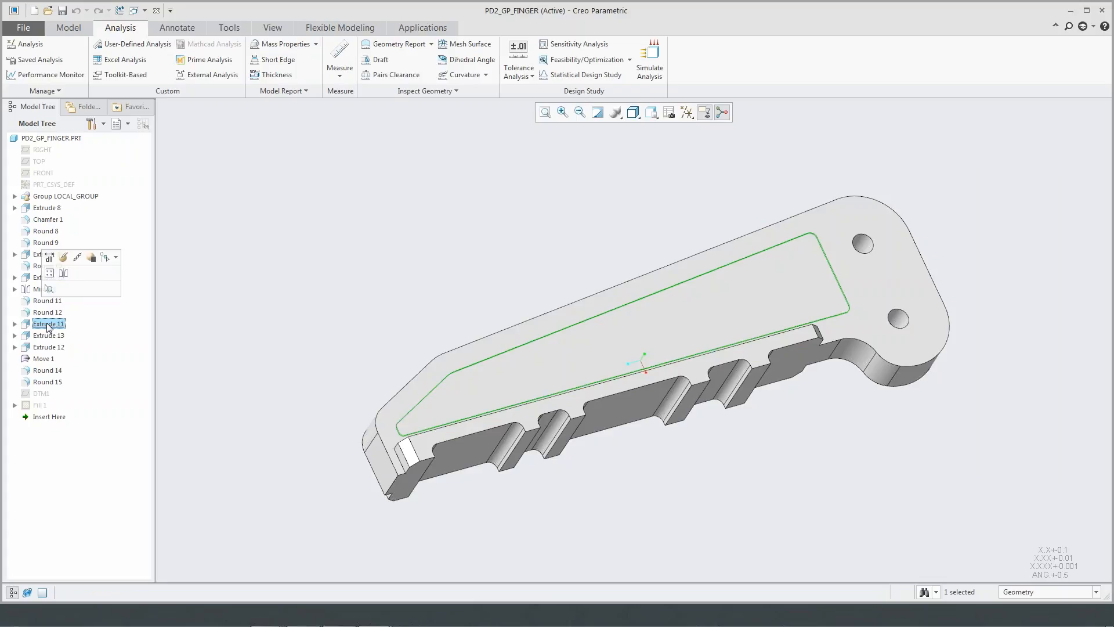
left_click(63, 257)
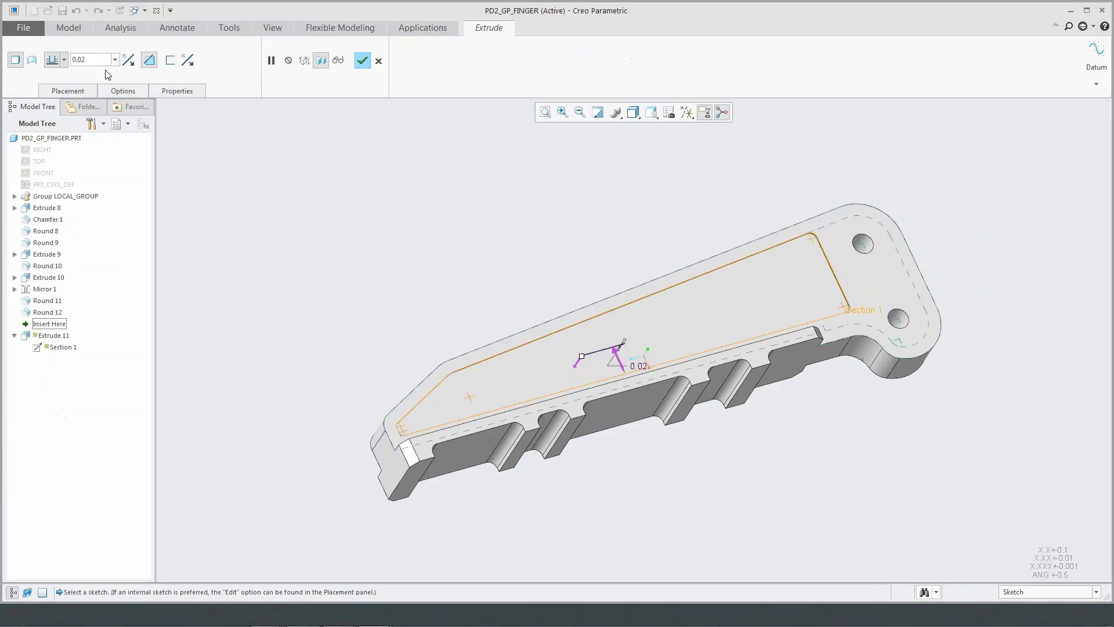
left_click(64, 60)
left_click(52, 125)
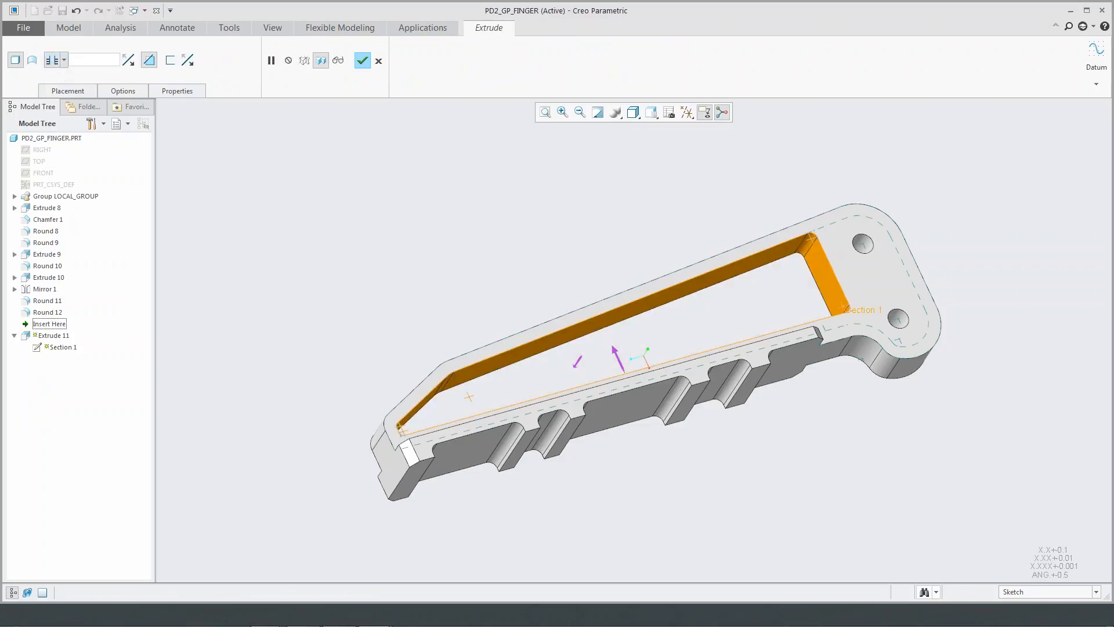
left_click(362, 60)
middle_click_drag(545, 232, 567, 282)
scroll(540, 319, "down", 1)
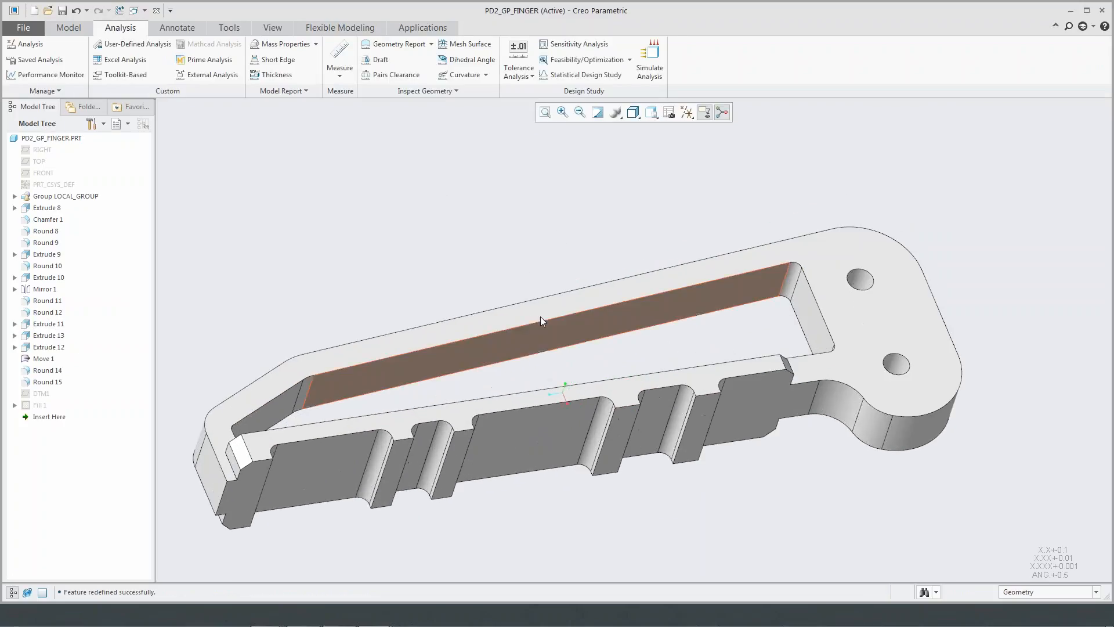
- Start a 3D Lattice feature and select the intent surfaces of Extrude 11 around the finger's opening as reference
left_click(56, 24)
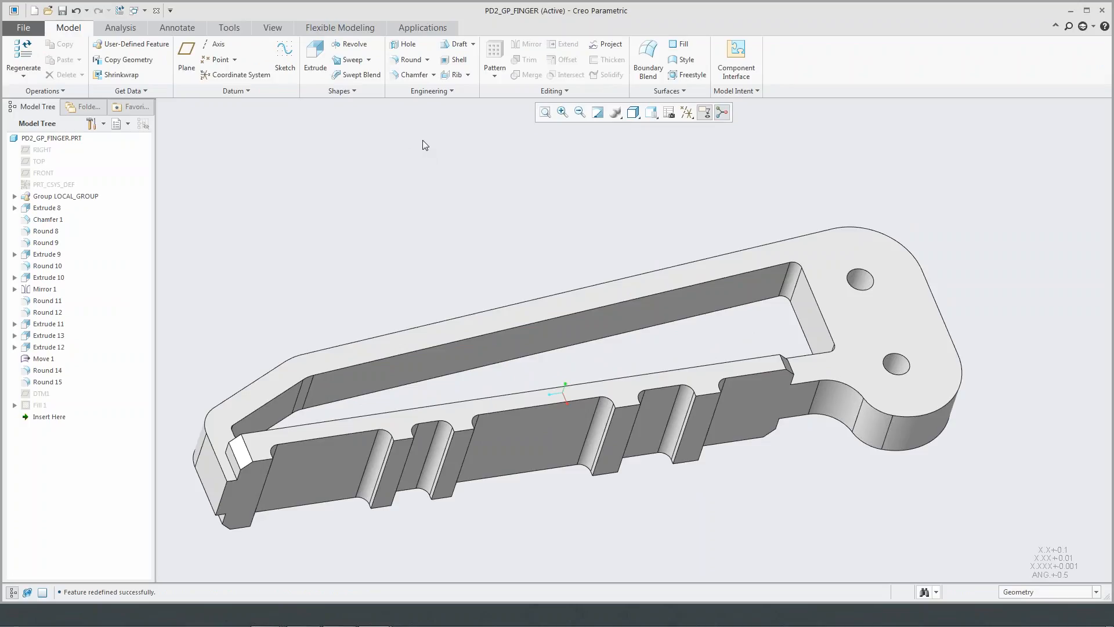
left_click(431, 92)
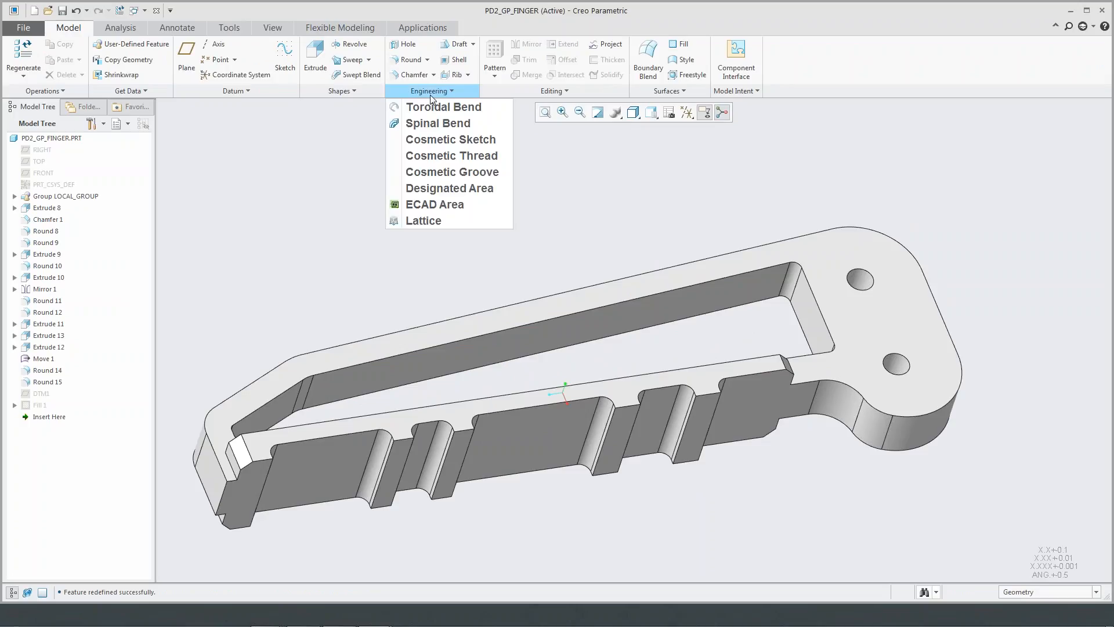
left_click(441, 220)
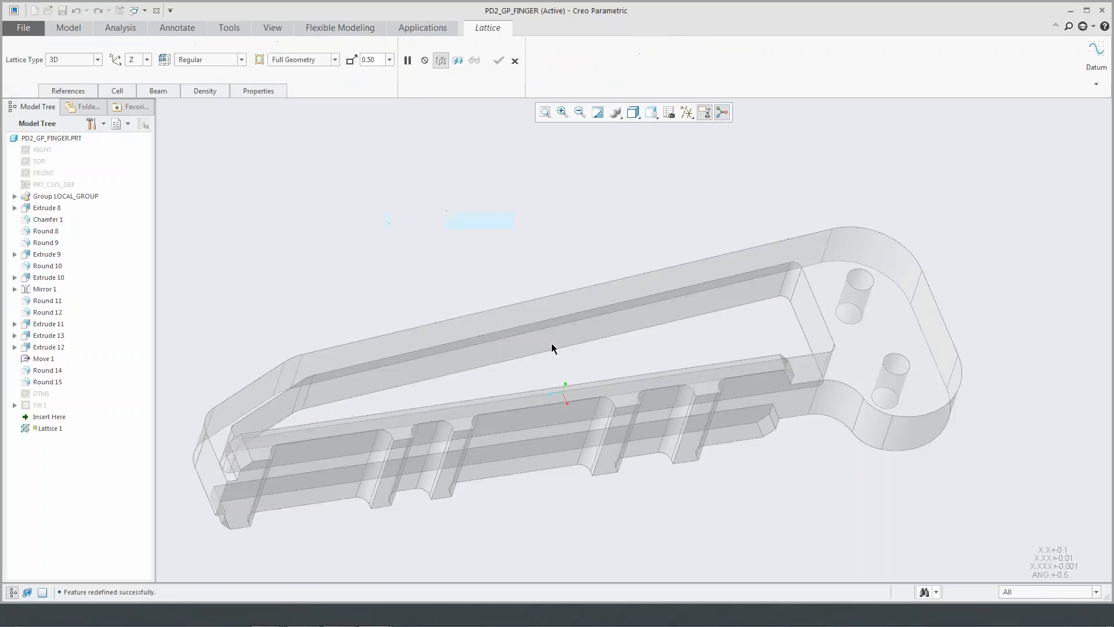
right_click(596, 318)
left_click(632, 359)
left_click(998, 50)
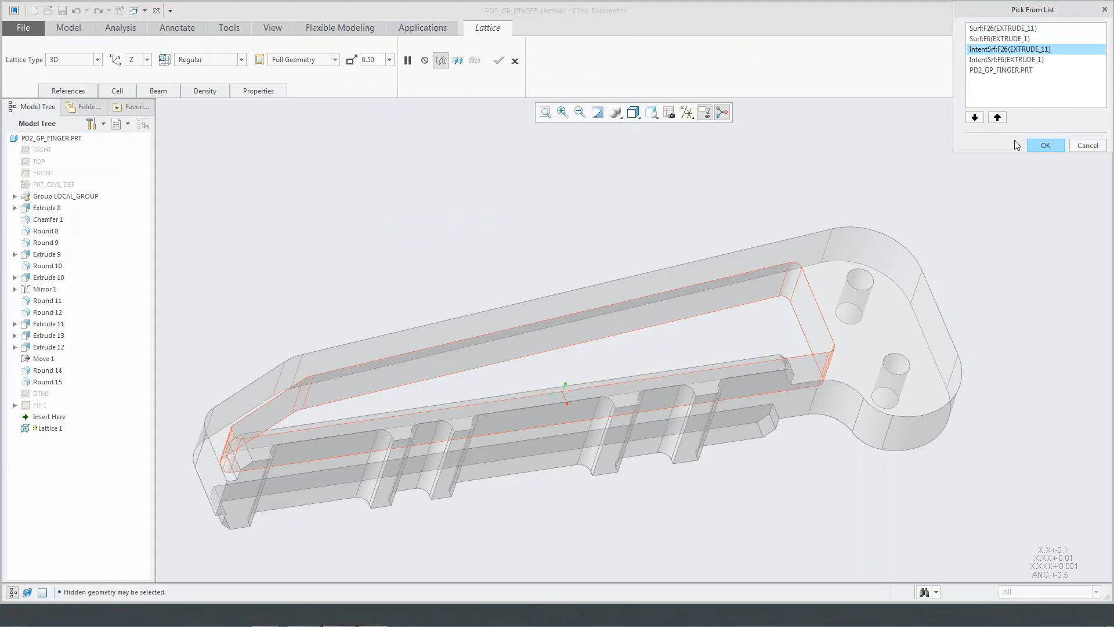
left_click(1044, 145)
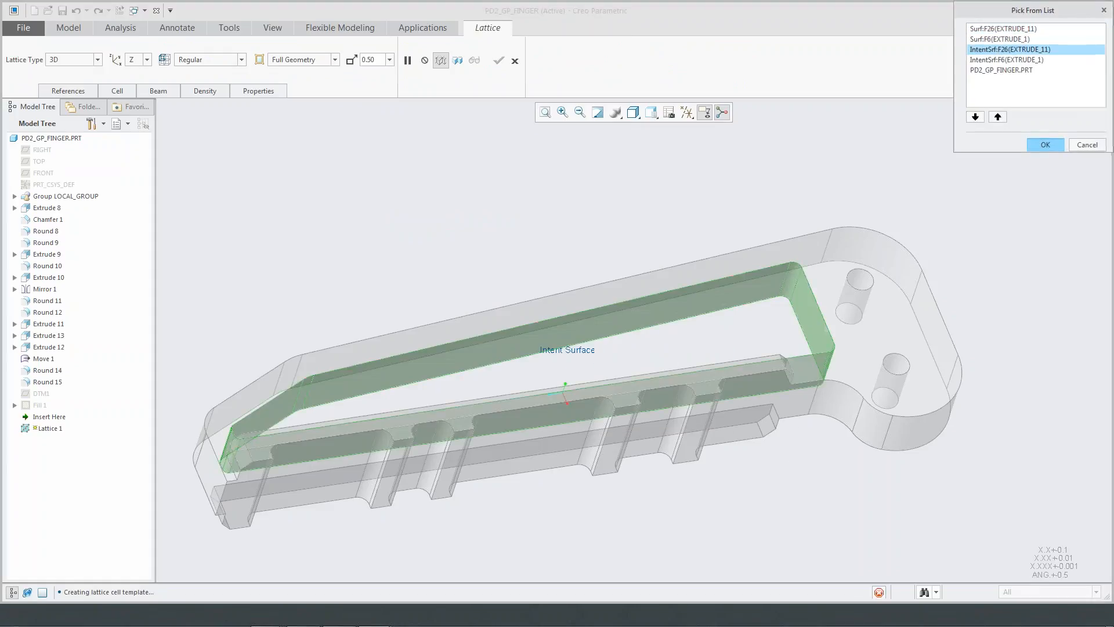
- Add the finger's two opposite flat faces as bounding surfaces for the lattice
right_click(736, 304)
left_click(735, 304, "ctrl")
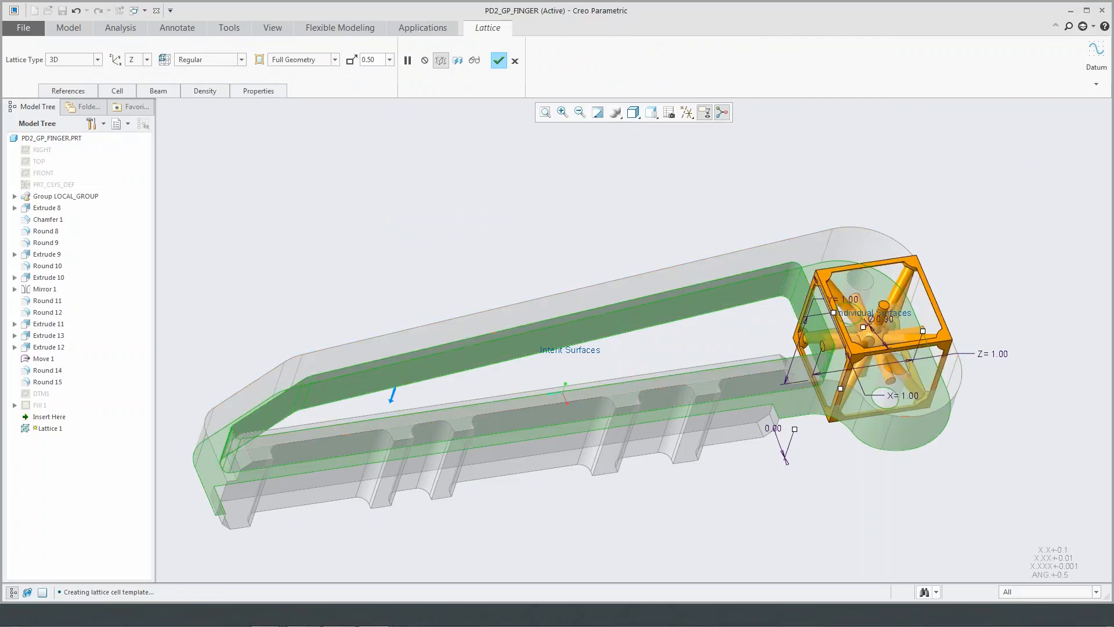
left_click(701, 285, "ctrl")
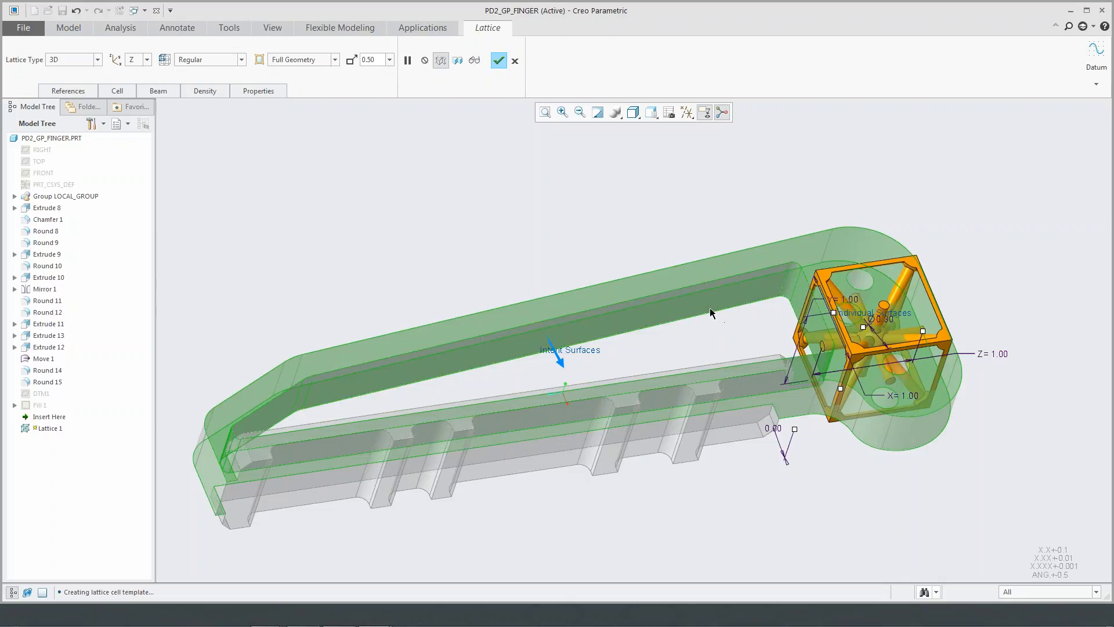
- Scale the lattice cell by 0.5 and preview the full-geometry lattice in the finger's opening
left_click(389, 59)
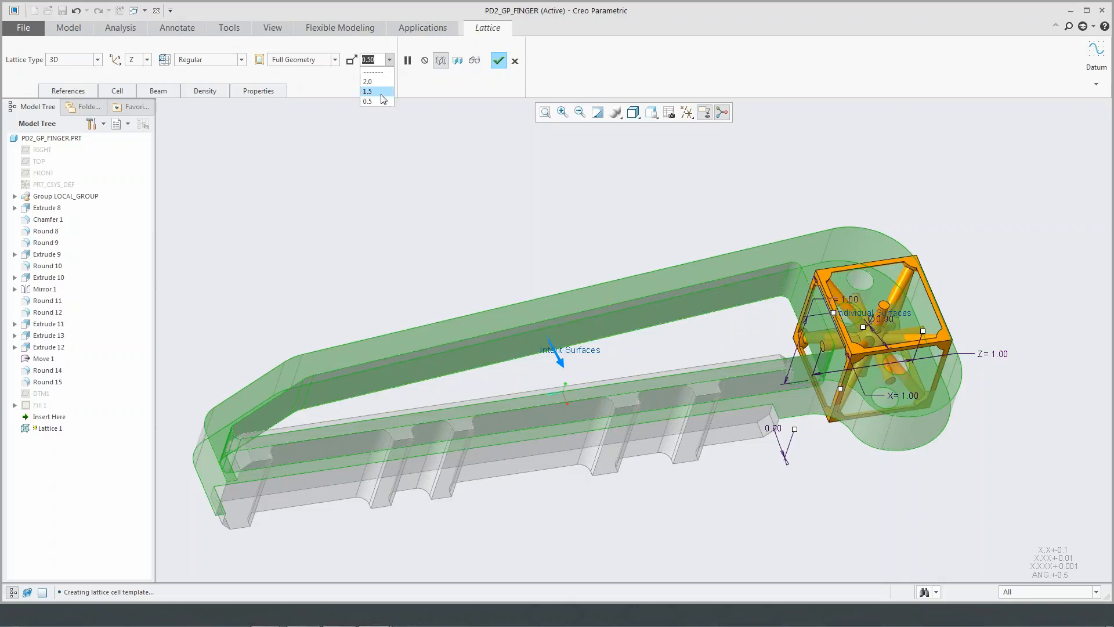
left_click(374, 101)
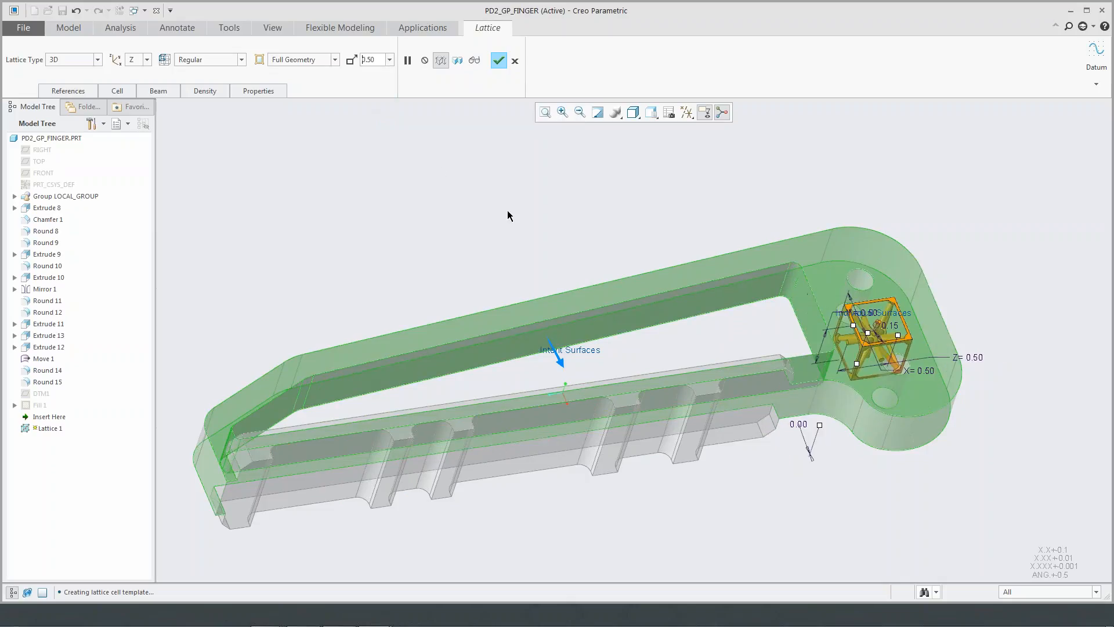
left_click(475, 60)
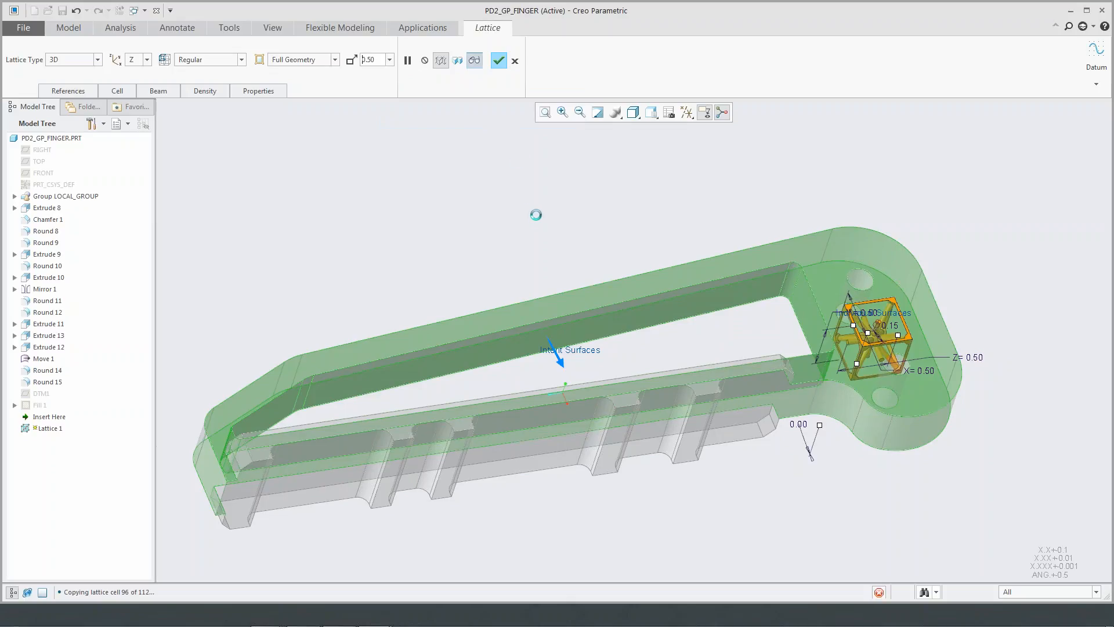
mouse_move(538, 227)
middle_mouse_down()
mouse_move(514, 273)
mouse_move(455, 301)
mouse_move(584, 273)
mouse_move(545, 251)
mouse_move(553, 227)
mouse_move(571, 247)
middle_mouse_up()
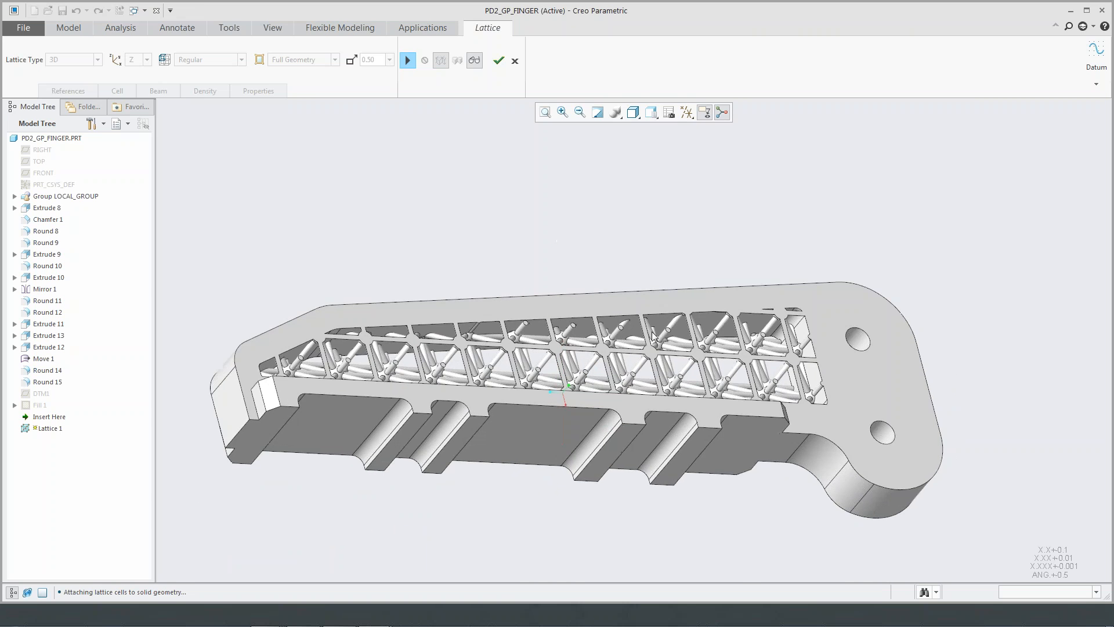
scroll(587, 322, "down", 7)
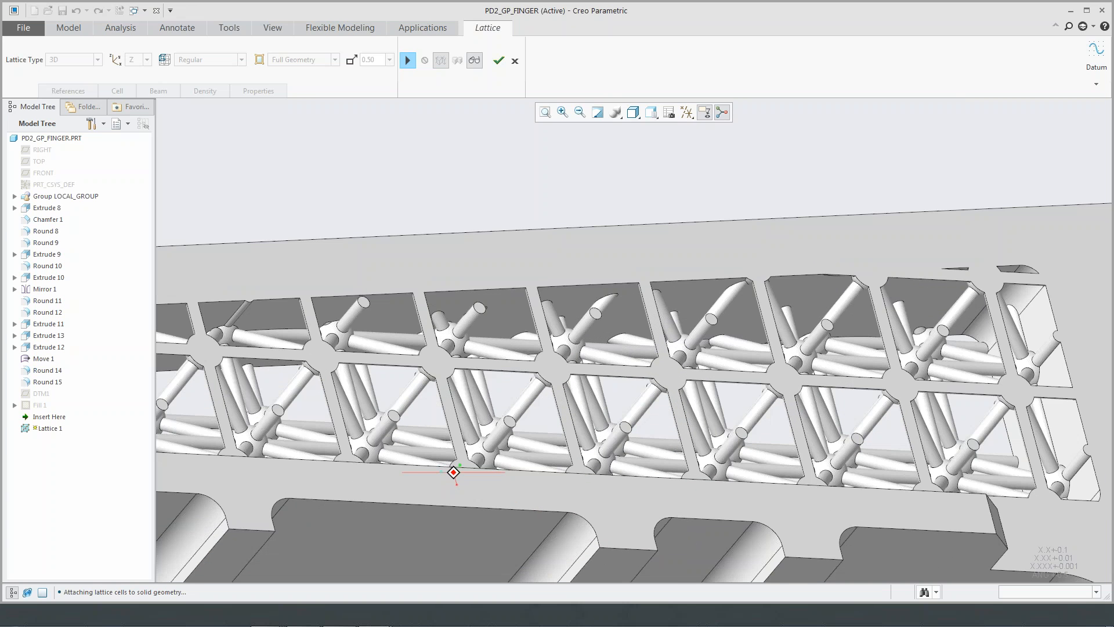
middle_click_drag(574, 325, 542, 357)
scroll(543, 356, "up", 3)
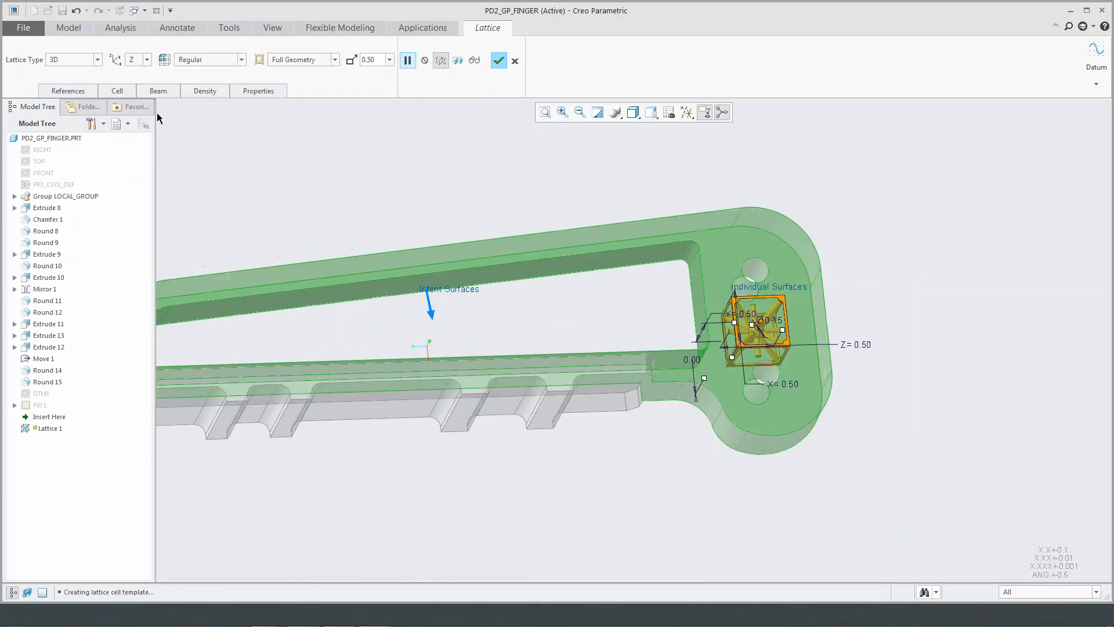
- Keep the square cell shape, enable Remove Dangling Beams, and turn off Inner Horizontal Beams for the lattice cells
left_click(156, 90)
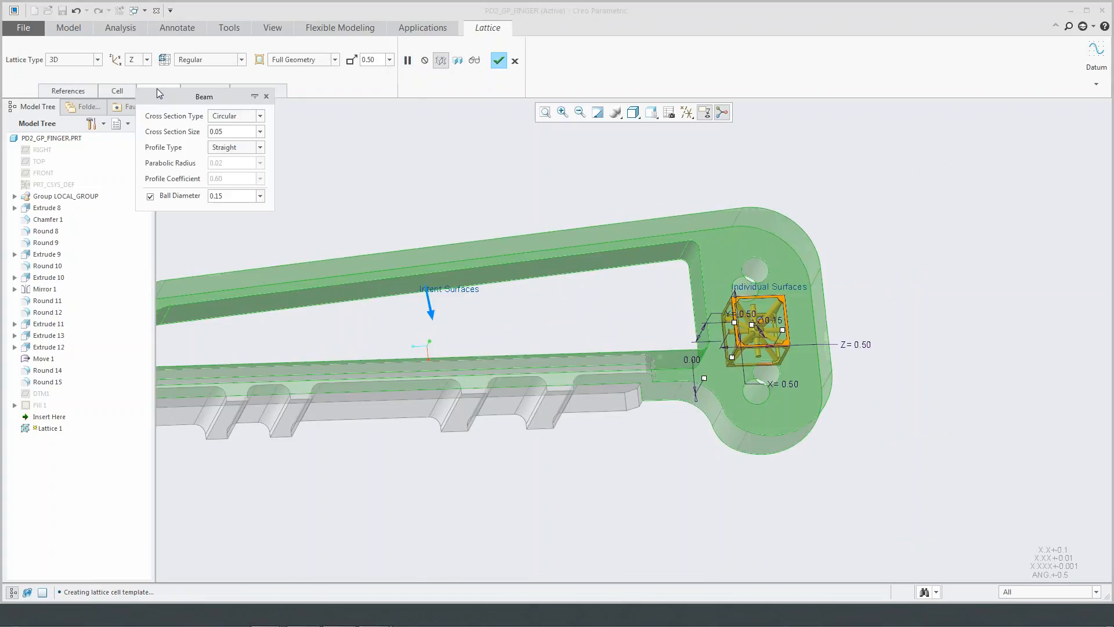
left_click(119, 91)
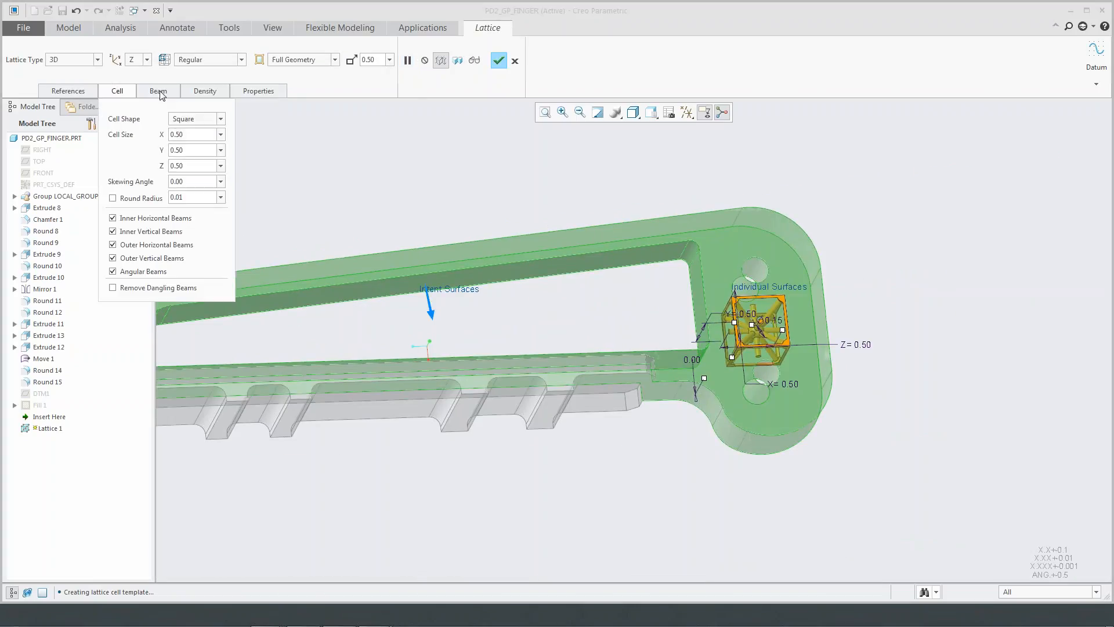
left_click(222, 120)
left_click(222, 119)
left_click(126, 288)
left_click(131, 221)
- Check the available beam cross section types, keep Circular, and close the beam settings
left_click(157, 91)
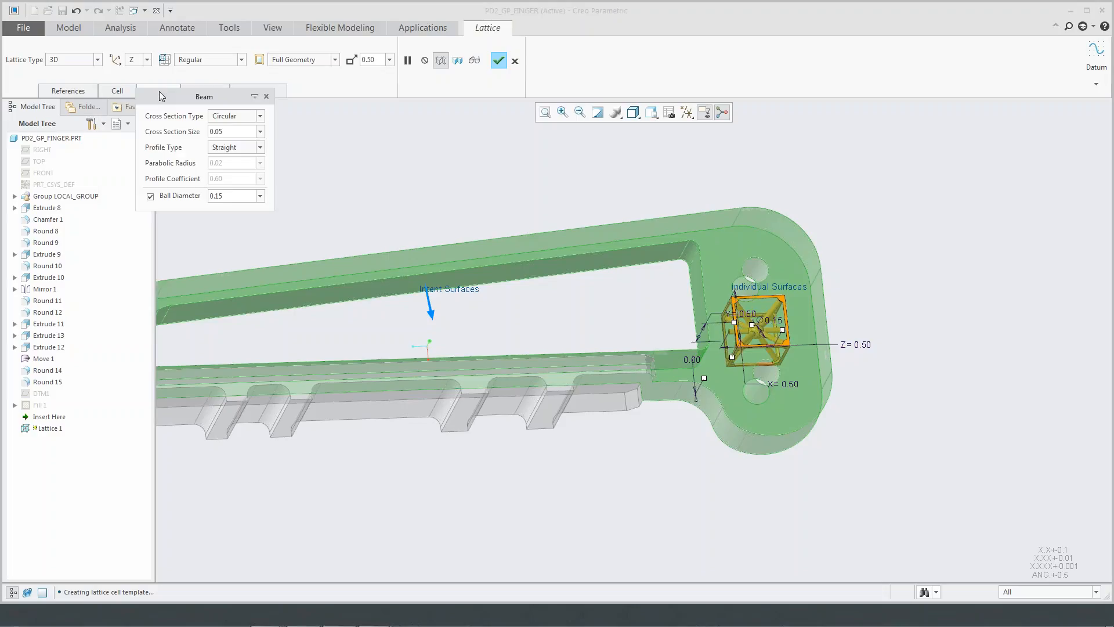
left_click(260, 117)
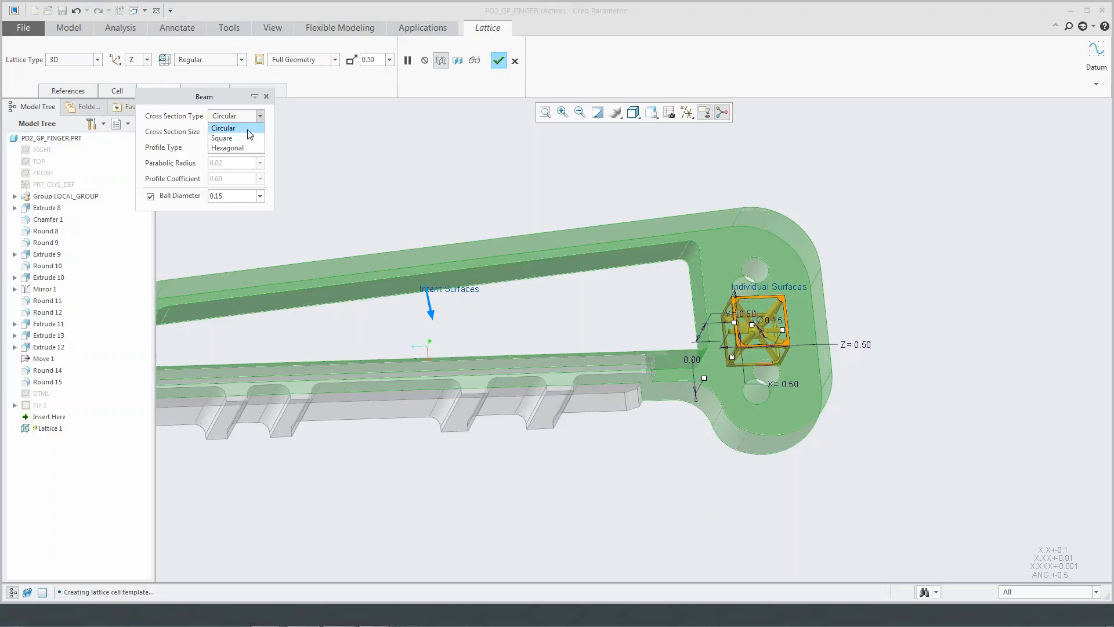
left_click(256, 127)
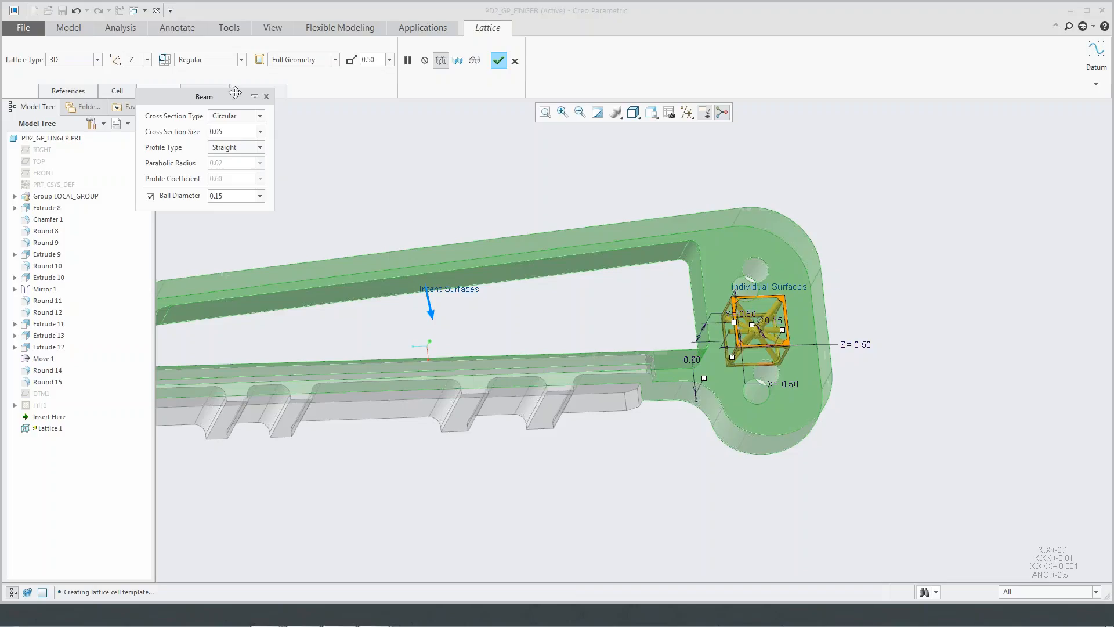
left_click(266, 97)
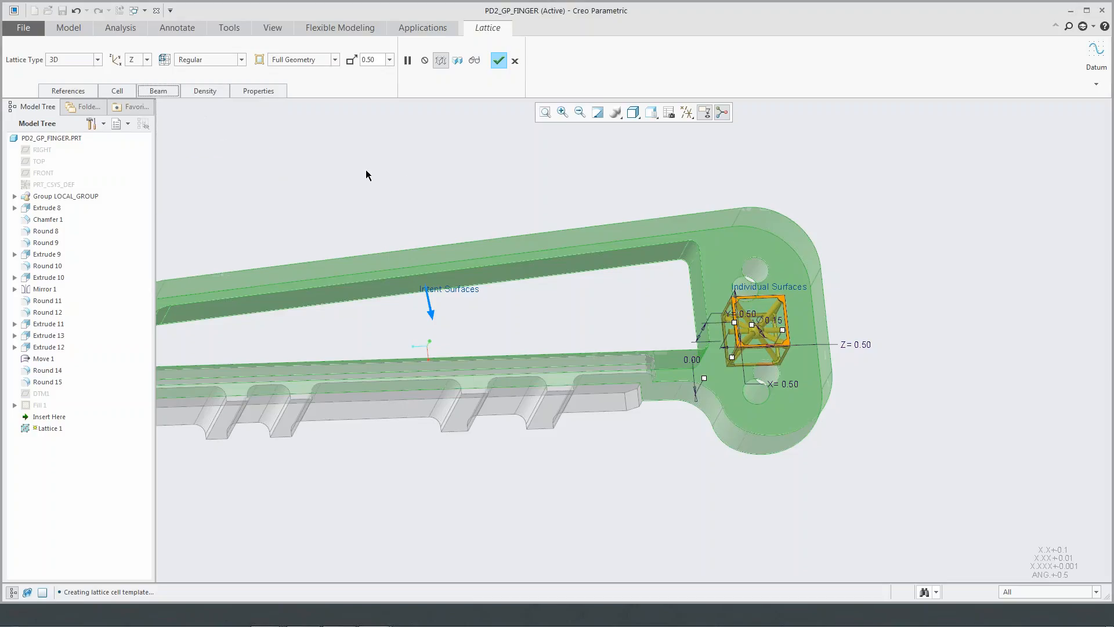
- Preview the full-geometry 3D lattice in the finger's opening and resume editing the feature
left_click(474, 60)
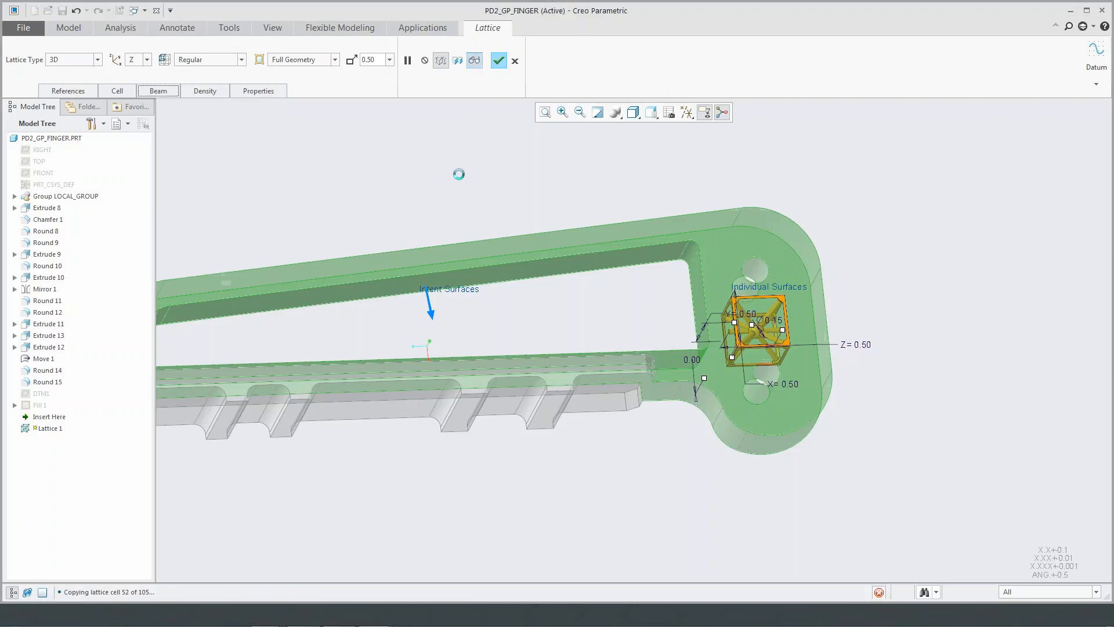
middle_click_drag(475, 231, 541, 266)
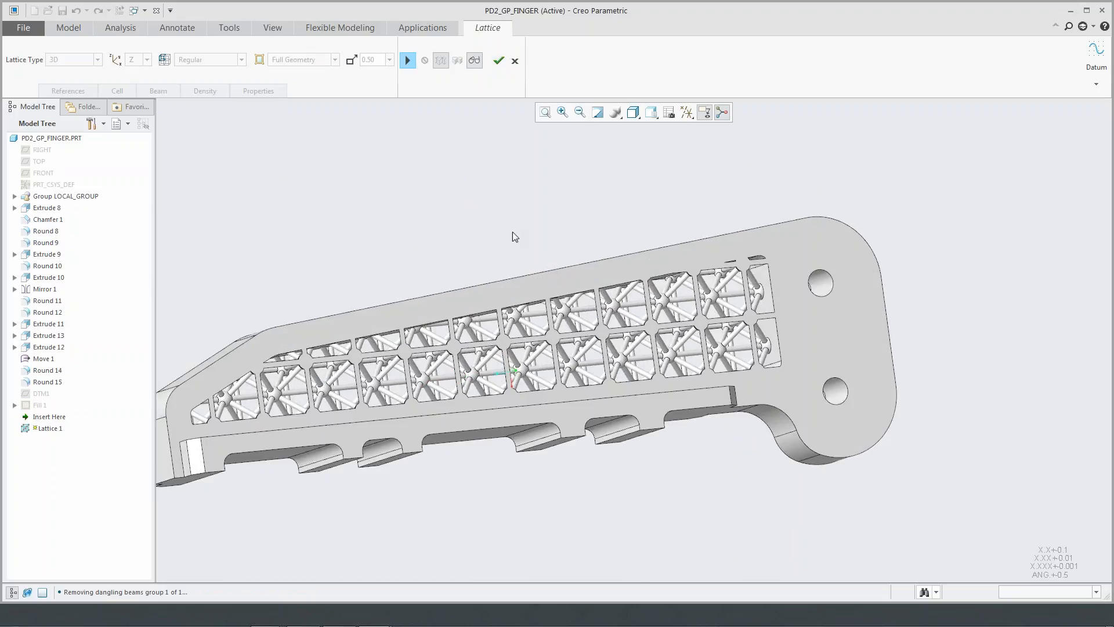
left_click(407, 61)
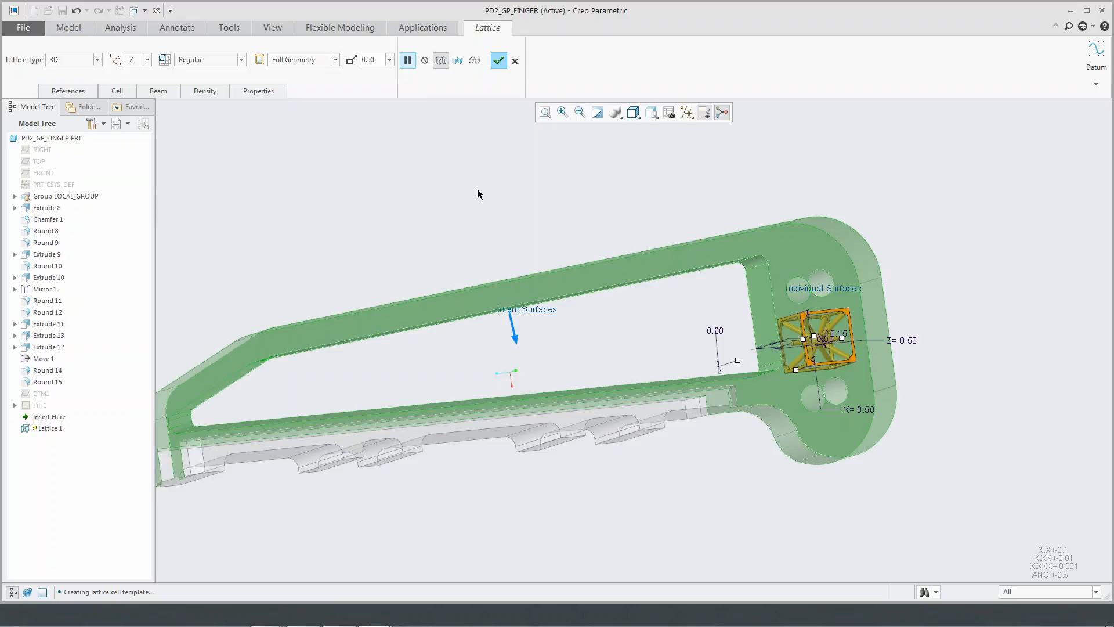
- Change the lattice type to 2.5D in the Y direction, preview it in the finger, and resume editing
left_click(97, 60)
left_click(85, 81)
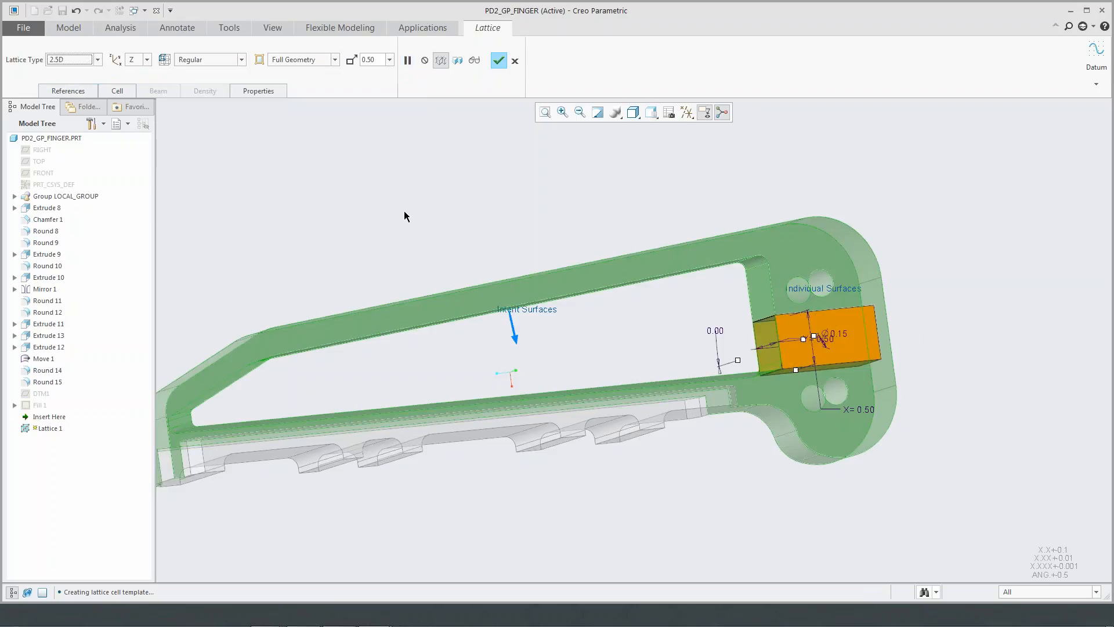
left_click(148, 60)
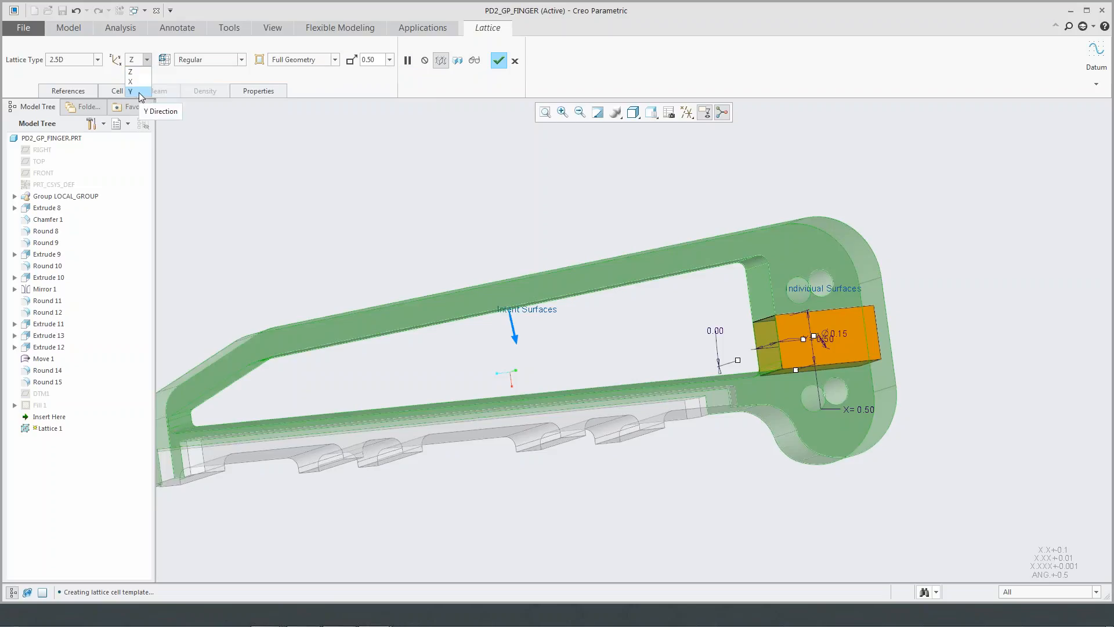
left_click(138, 93)
left_click(474, 63)
mouse_move(498, 253)
middle_mouse_down()
mouse_move(432, 268)
mouse_move(527, 259)
mouse_move(492, 260)
middle_mouse_up()
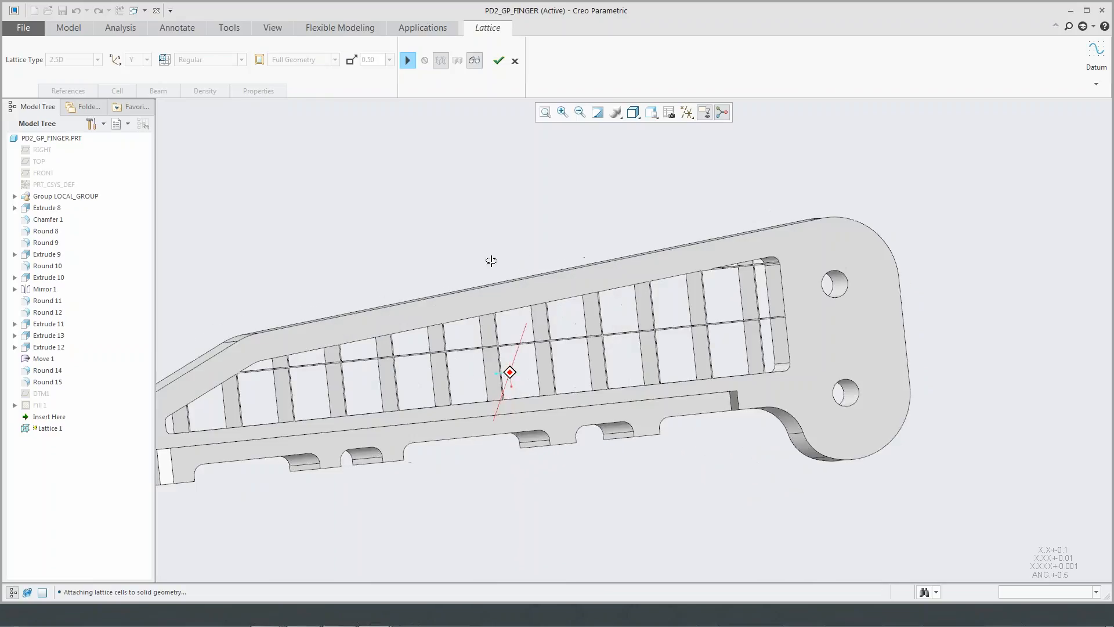
left_click(409, 61)
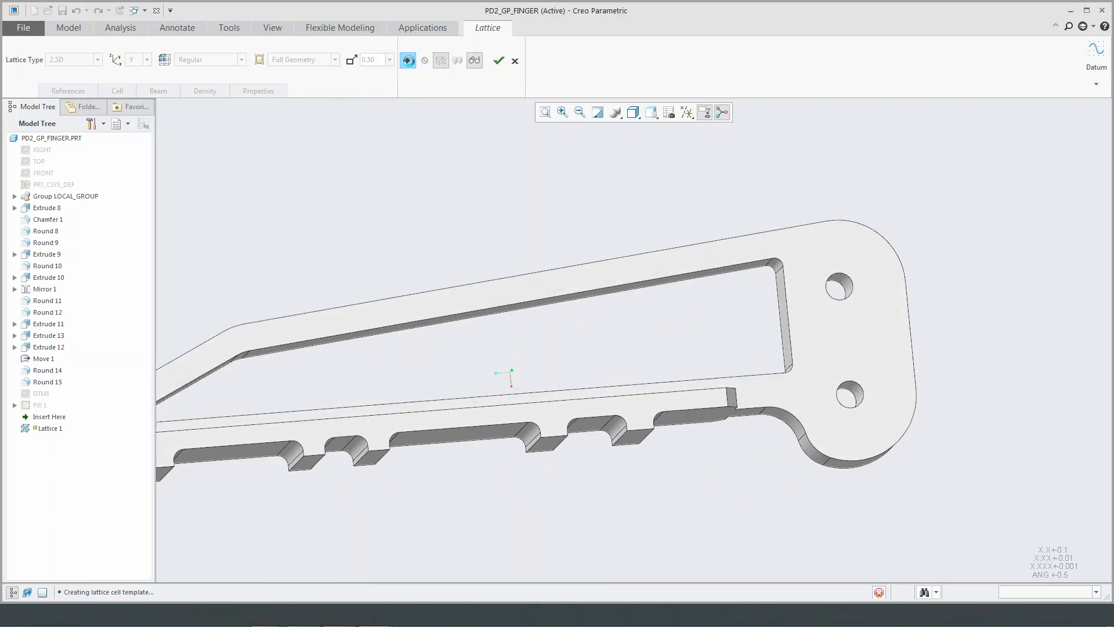
- Arrange the 2.5D lattice cells as Quasi-radial, add drain holes to the cell walls, and preview the lattice
left_click(241, 59)
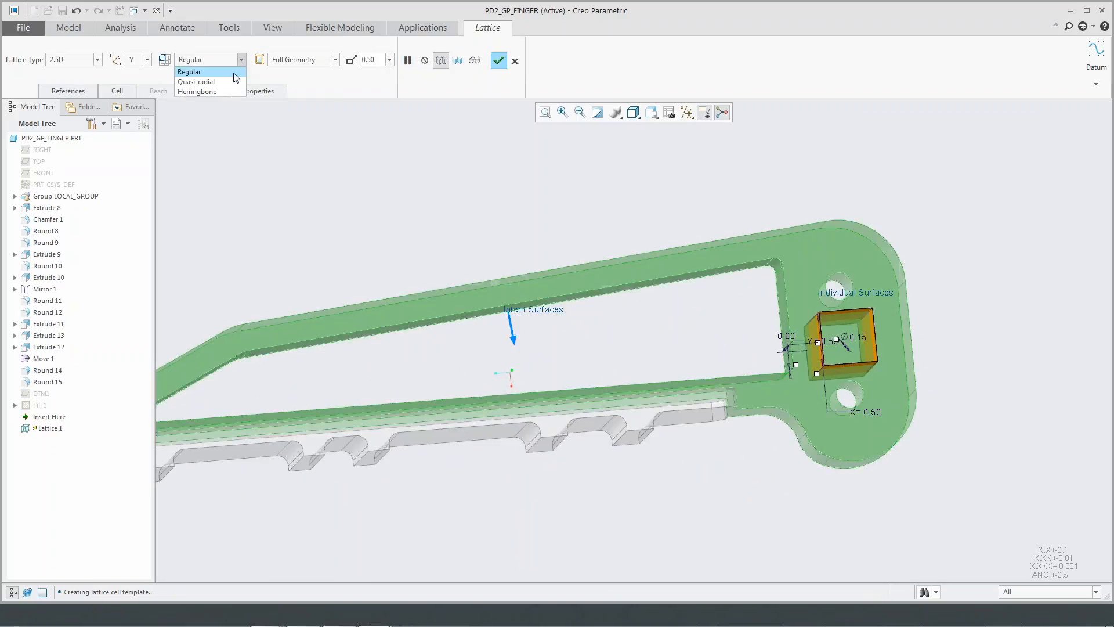
left_click(234, 87)
left_click(118, 91)
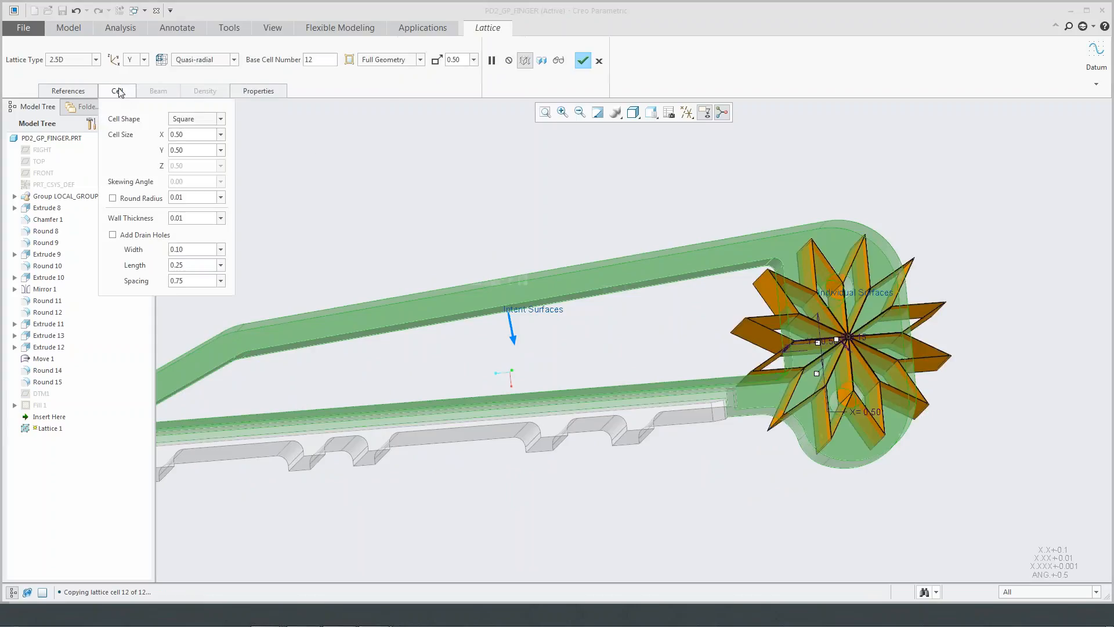
left_click(113, 235)
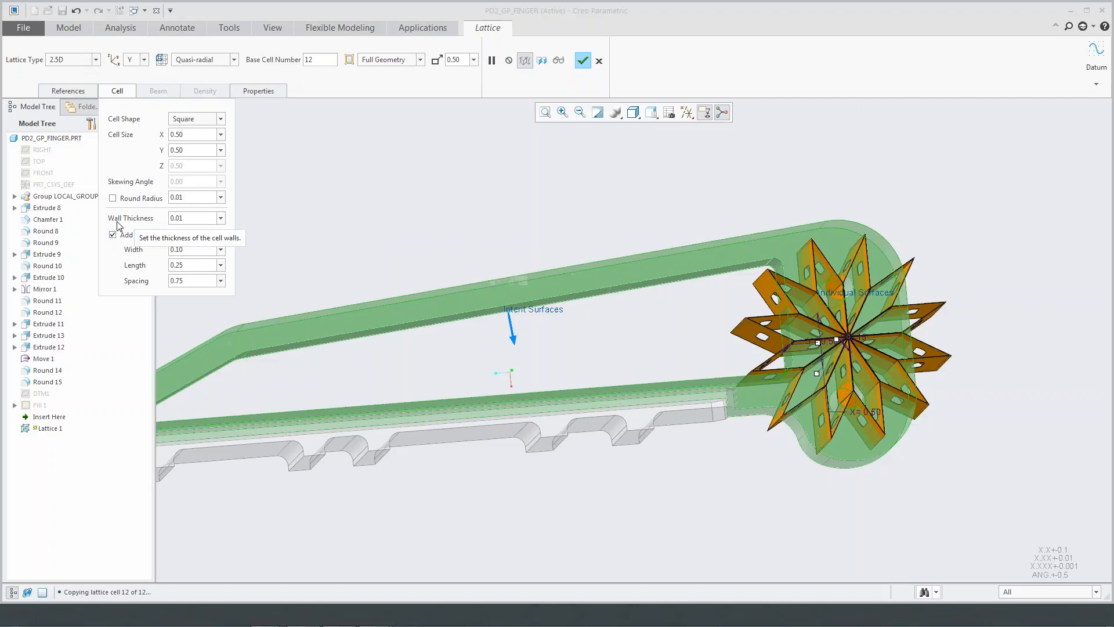
left_click(125, 93)
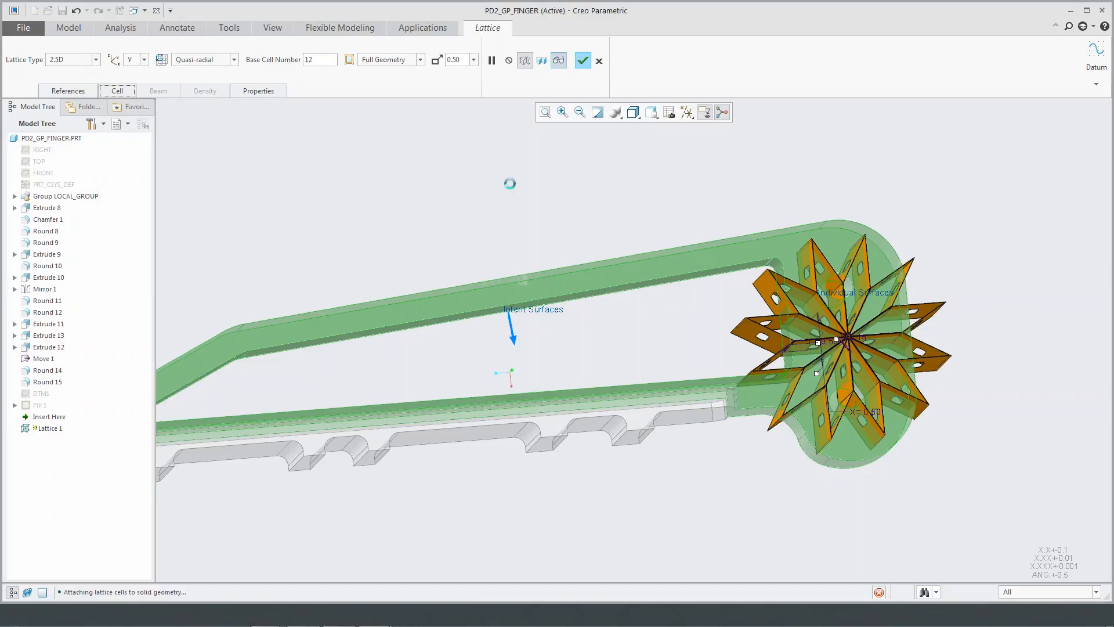
middle_click_drag(525, 212, 471, 190)
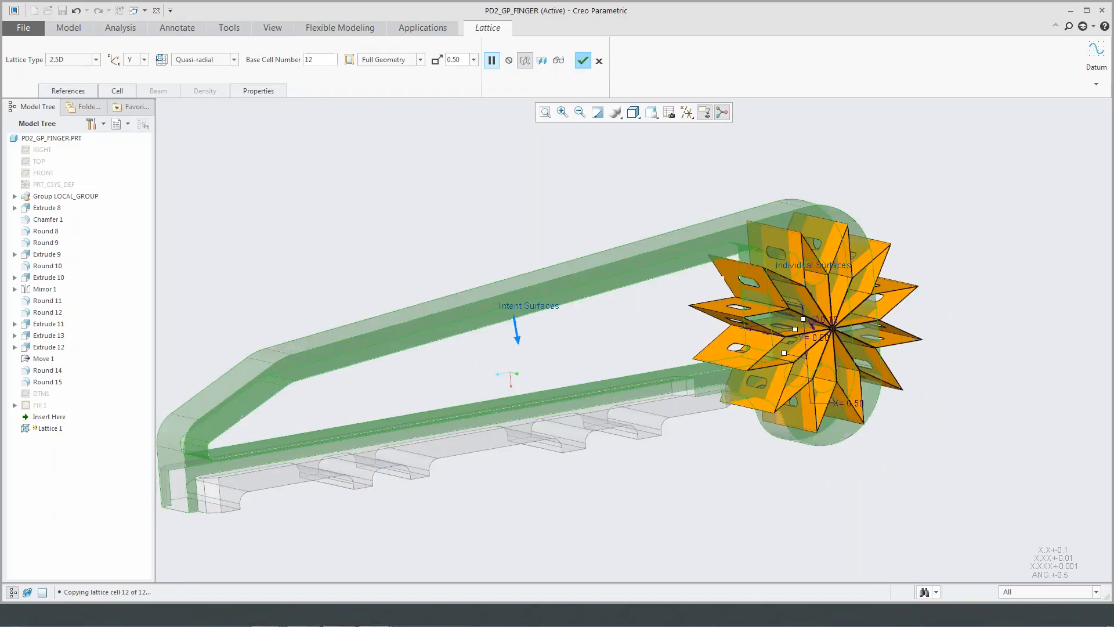
- Set the lattice type back to 3D with a Regular cell arrangement and complete the lattice feature
left_click(96, 59)
left_click(78, 80)
left_click(235, 60)
left_click(217, 73)
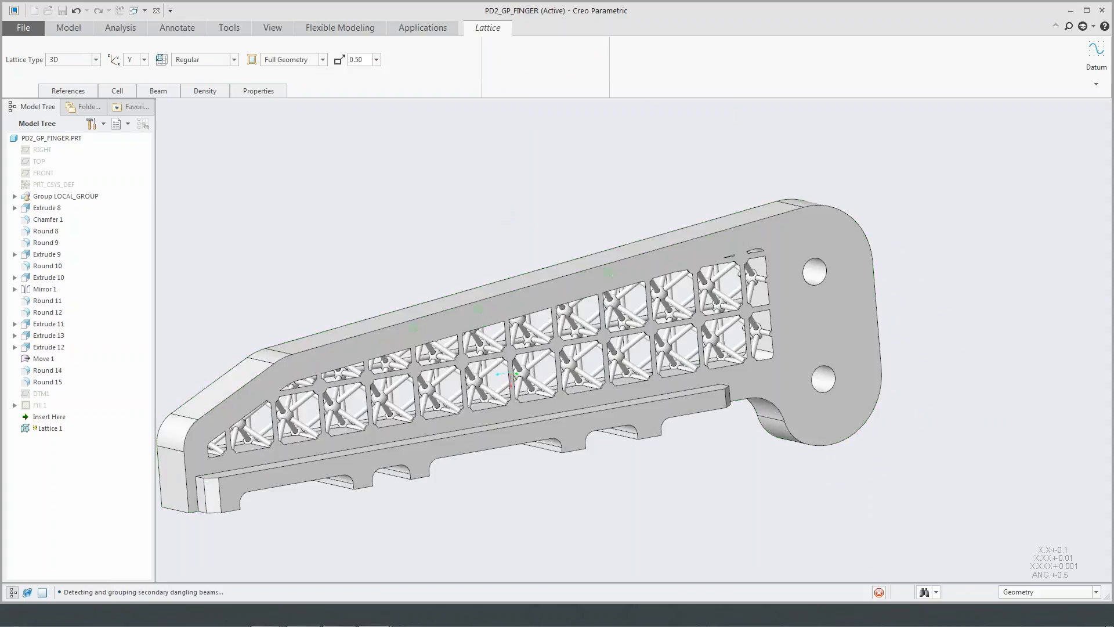
left_click(510, 243)
scroll(510, 242, "down", 3)
middle_click_drag(509, 241, 561, 259)
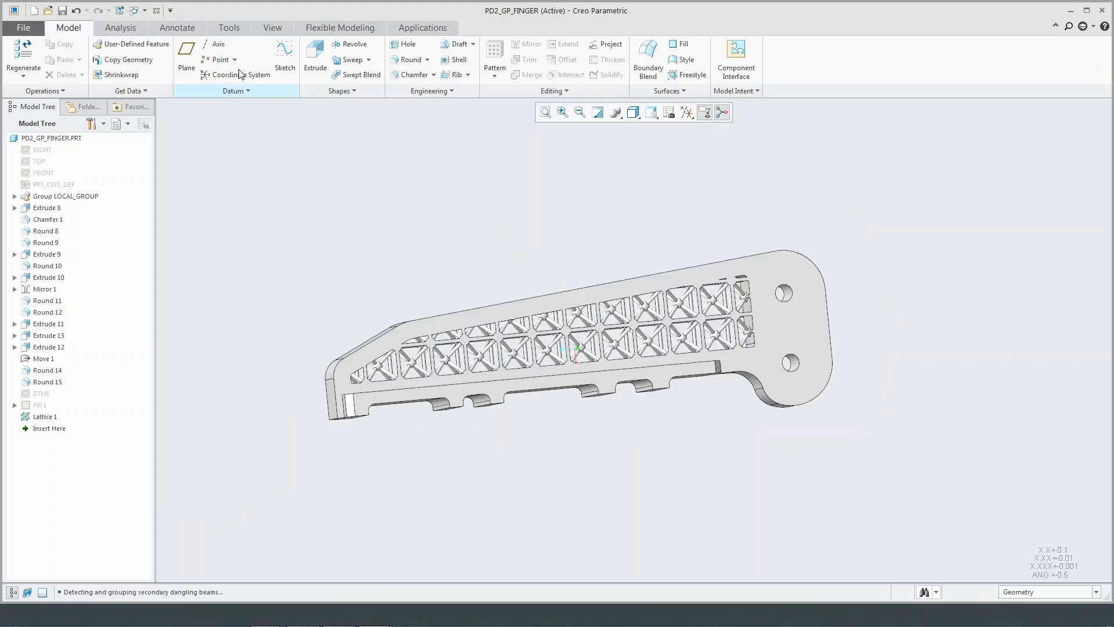
- Calculate the mass properties of the latticed finger's solid geometry and check its mass
left_click(123, 28)
left_click(283, 44)
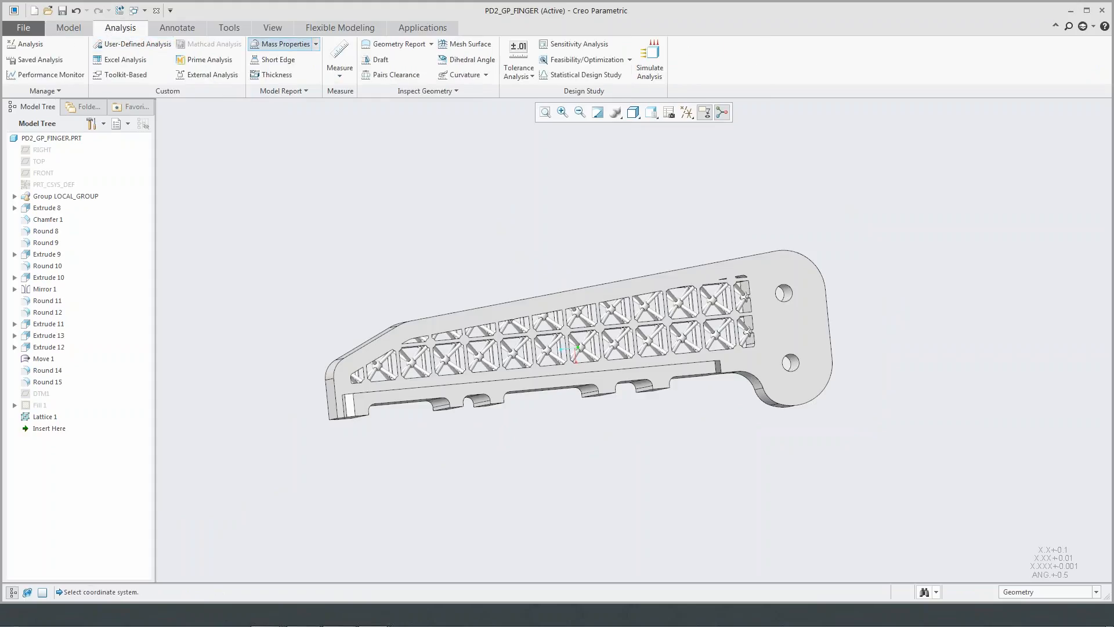
left_click(749, 459)
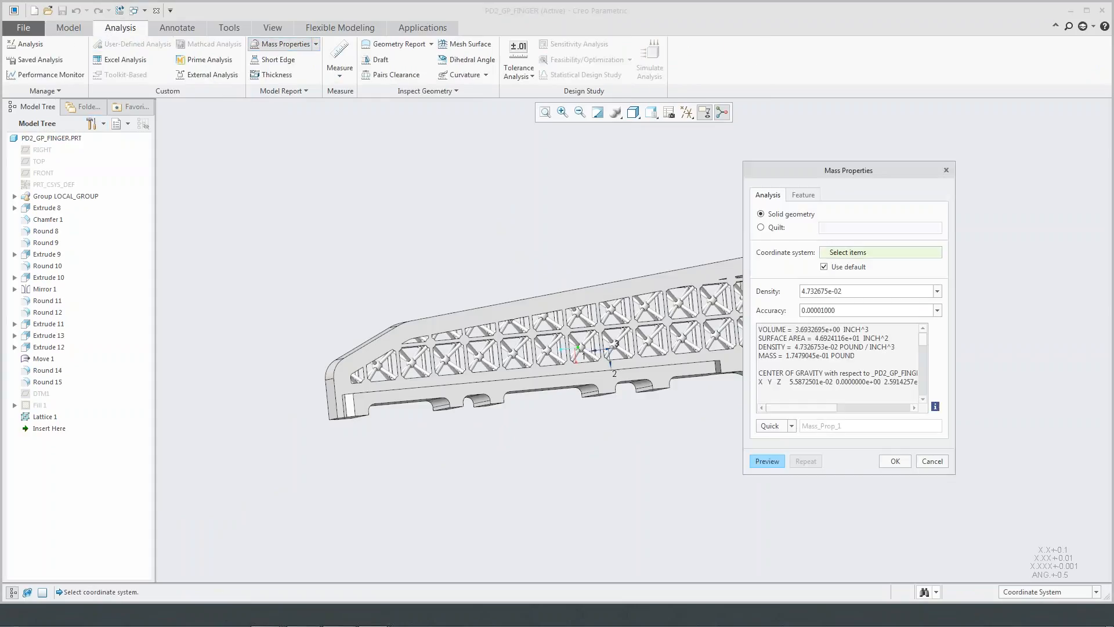
left_click_drag(759, 355, 857, 355)
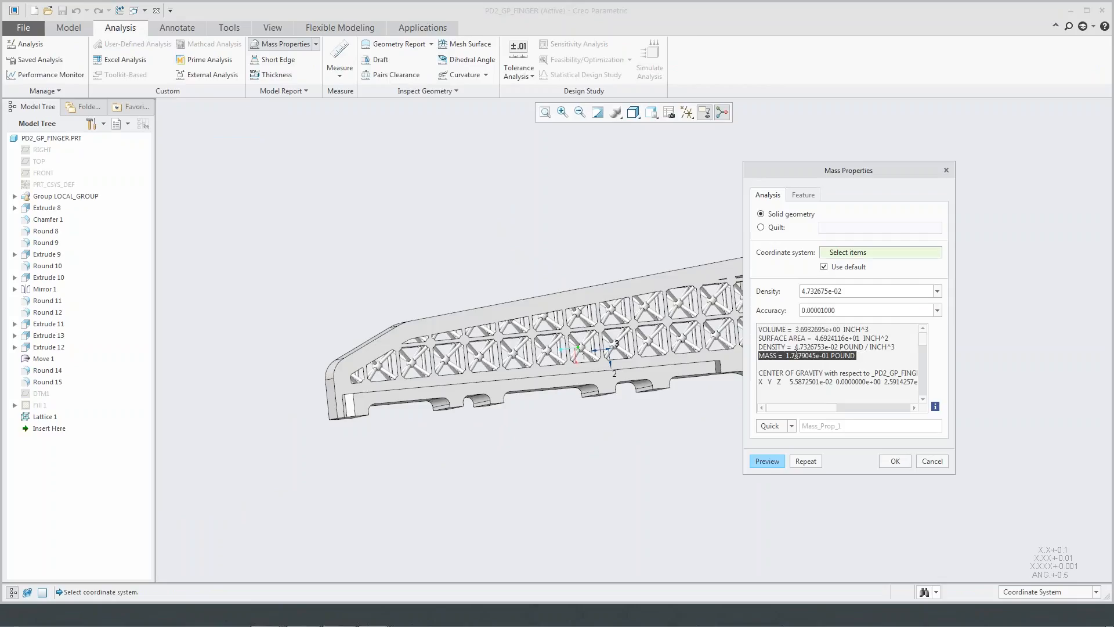
left_click(865, 357)
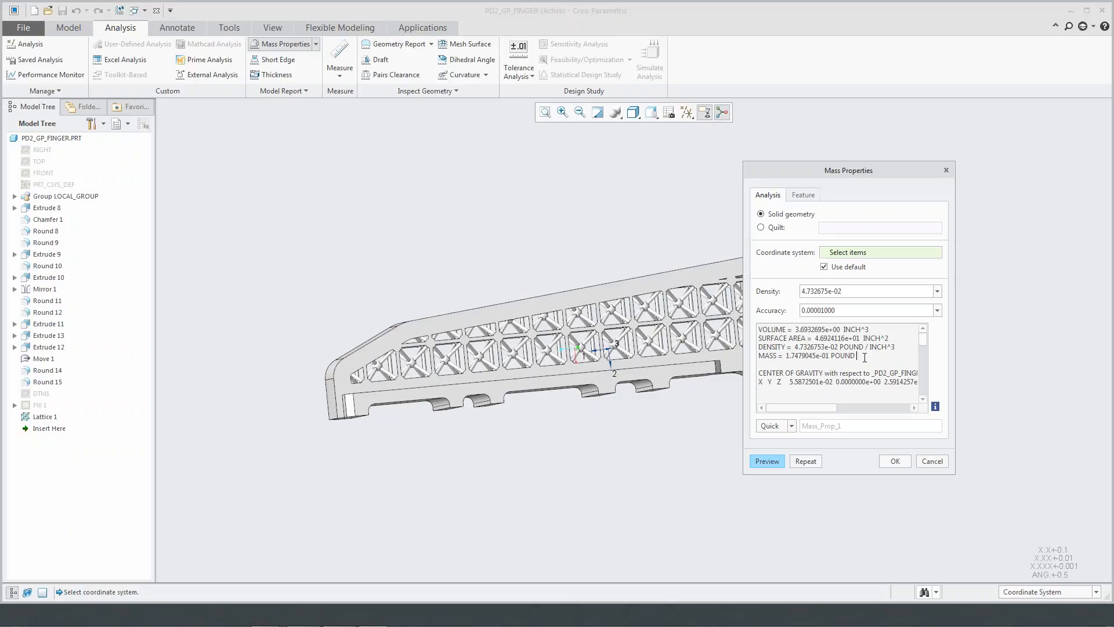
left_click(895, 462)
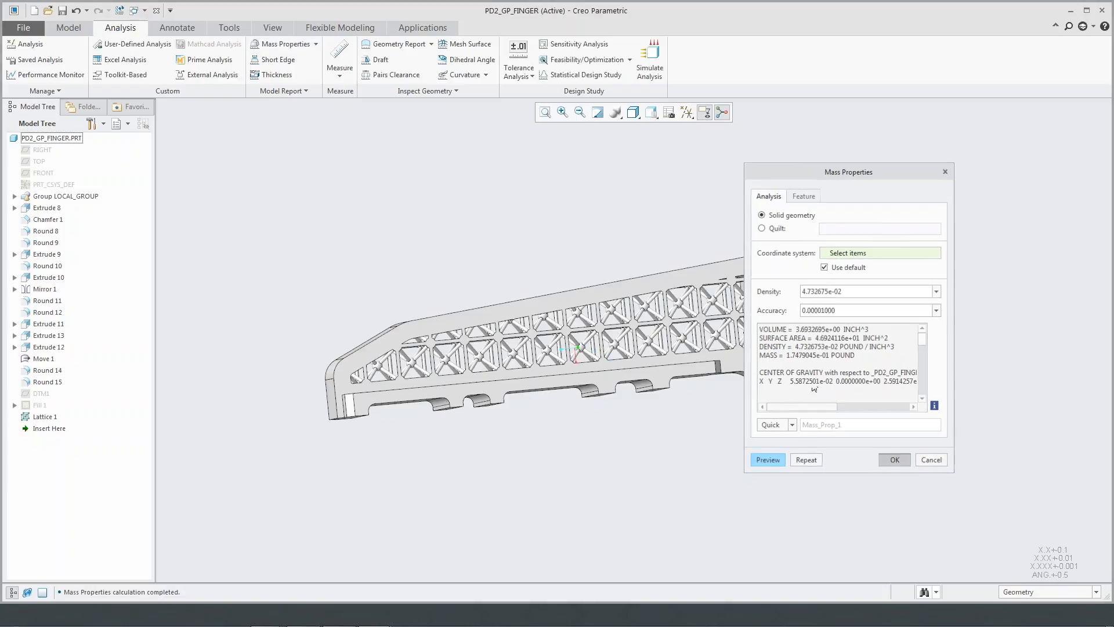
- Assign the PEEK material from the Standard-Materials_Granta-Design plastics library to the PD2_GP_FINGER part
middle_click_drag(632, 256, 620, 253)
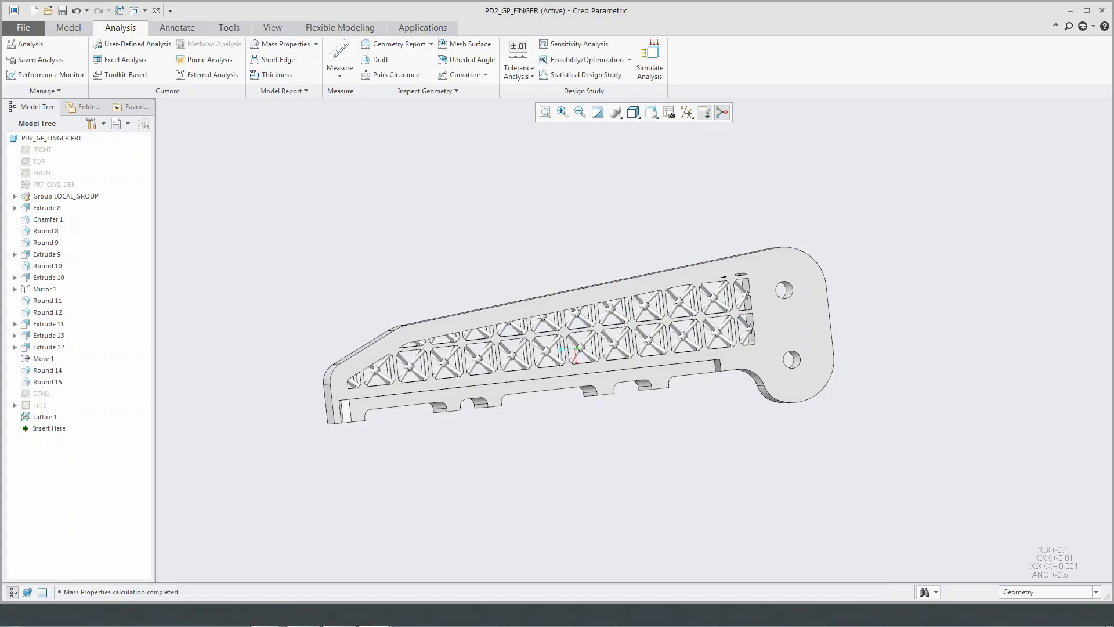
mouse_move(619, 253)
middle_mouse_down()
mouse_move(624, 232)
mouse_move(636, 258)
middle_mouse_up()
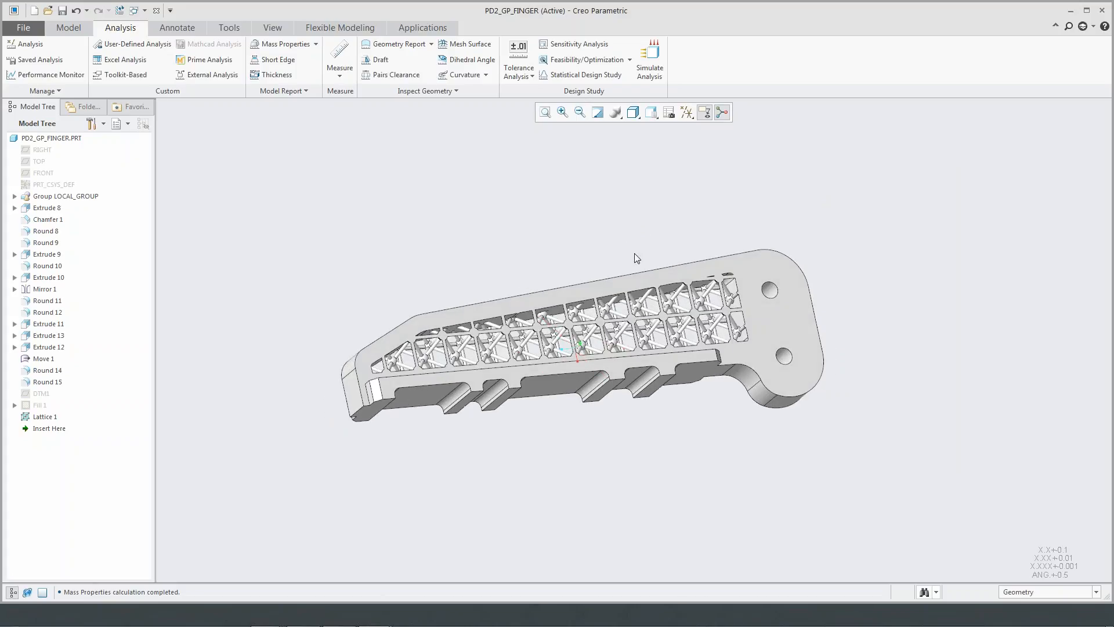
scroll(633, 257, "up", 4)
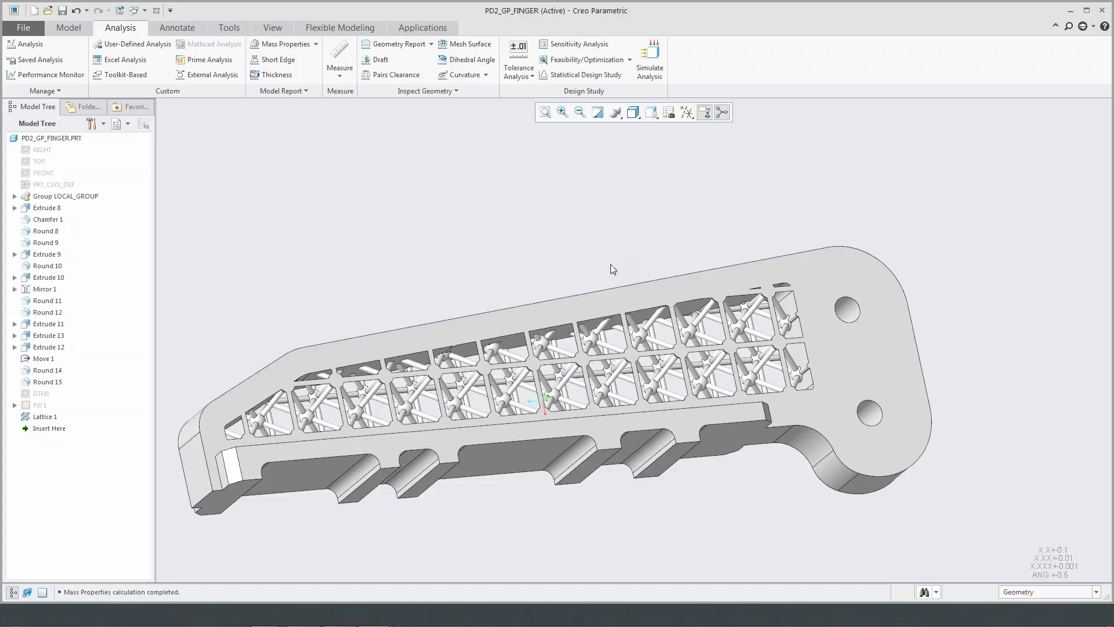
right_click(81, 143)
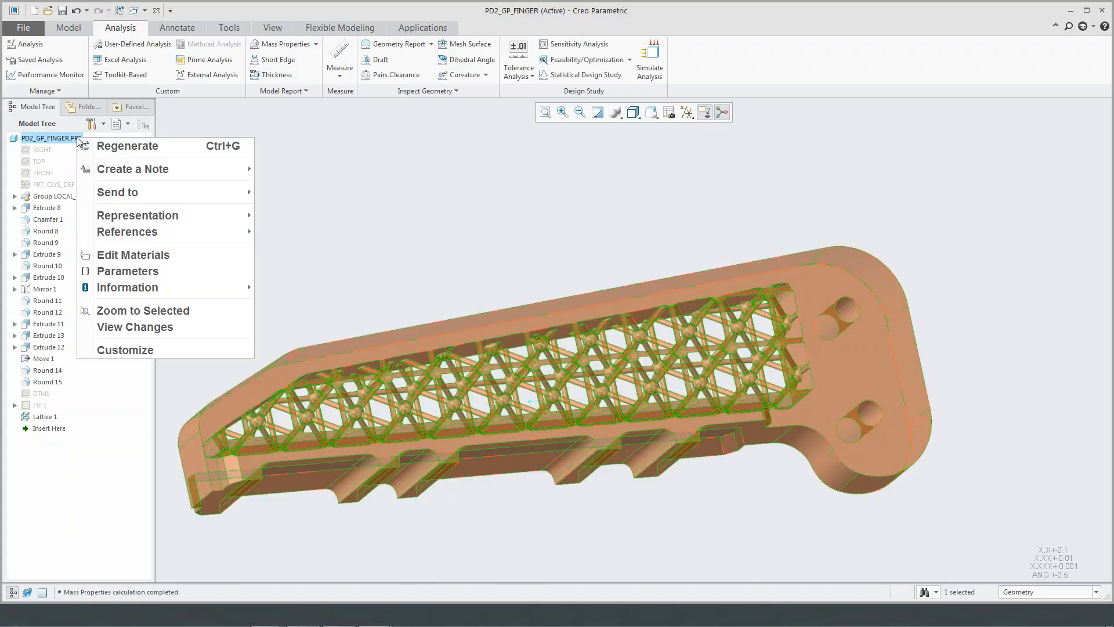
left_click(152, 256)
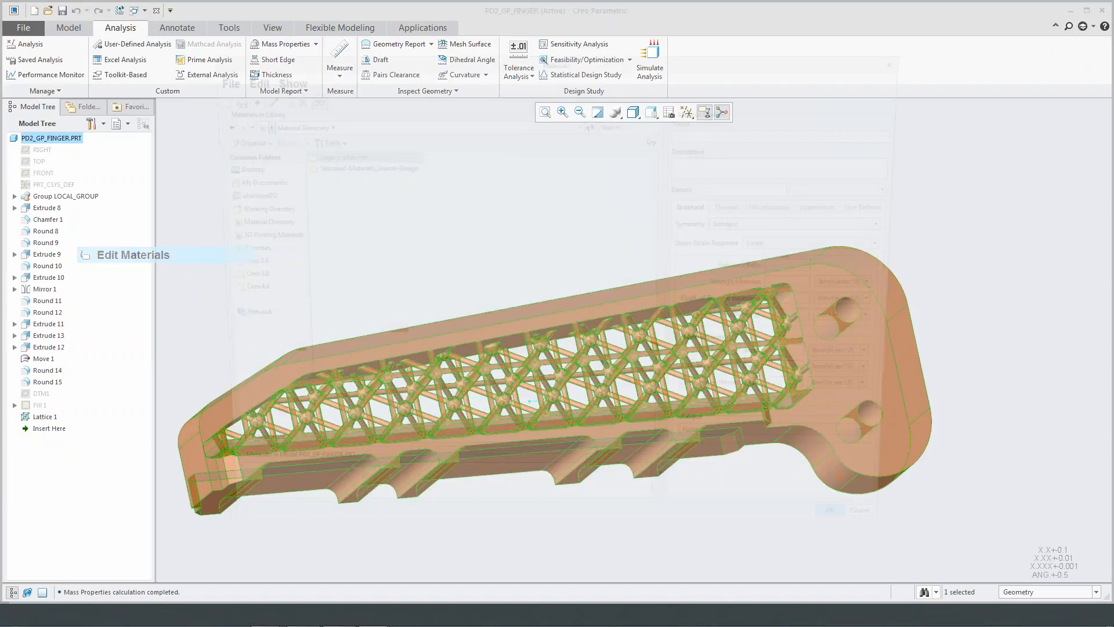
double_click(390, 168)
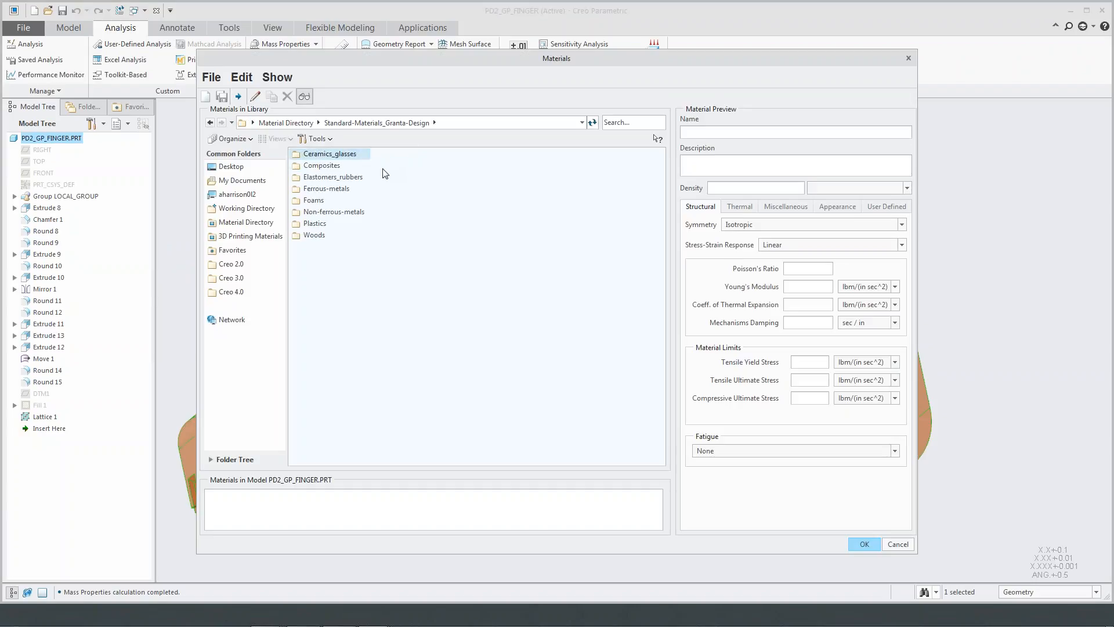
double_click(316, 223)
double_click(322, 339)
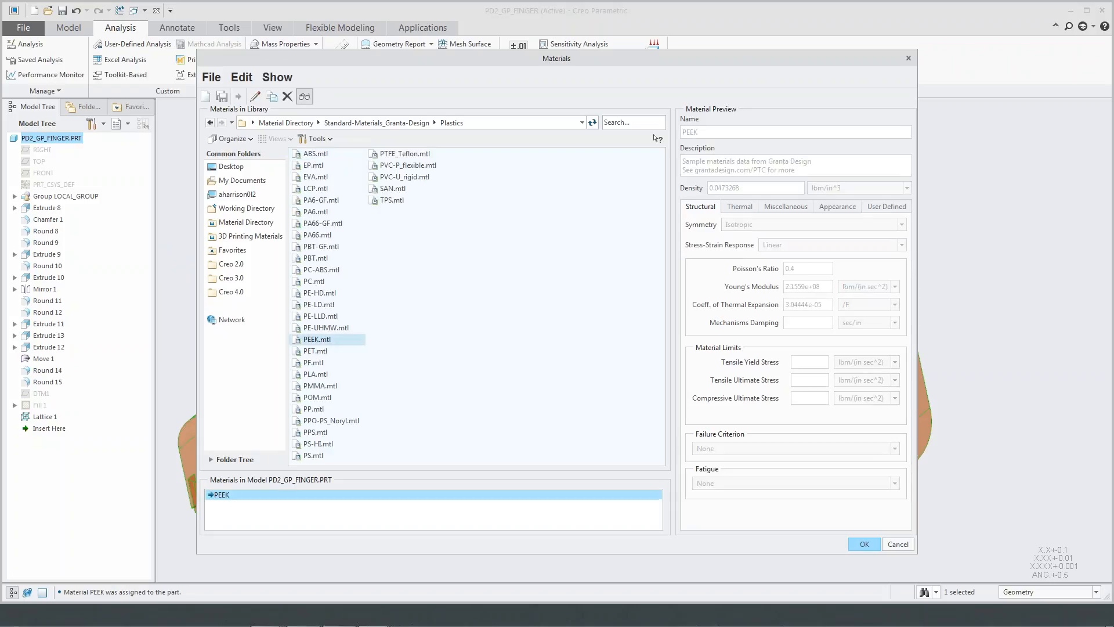
left_click(863, 544)
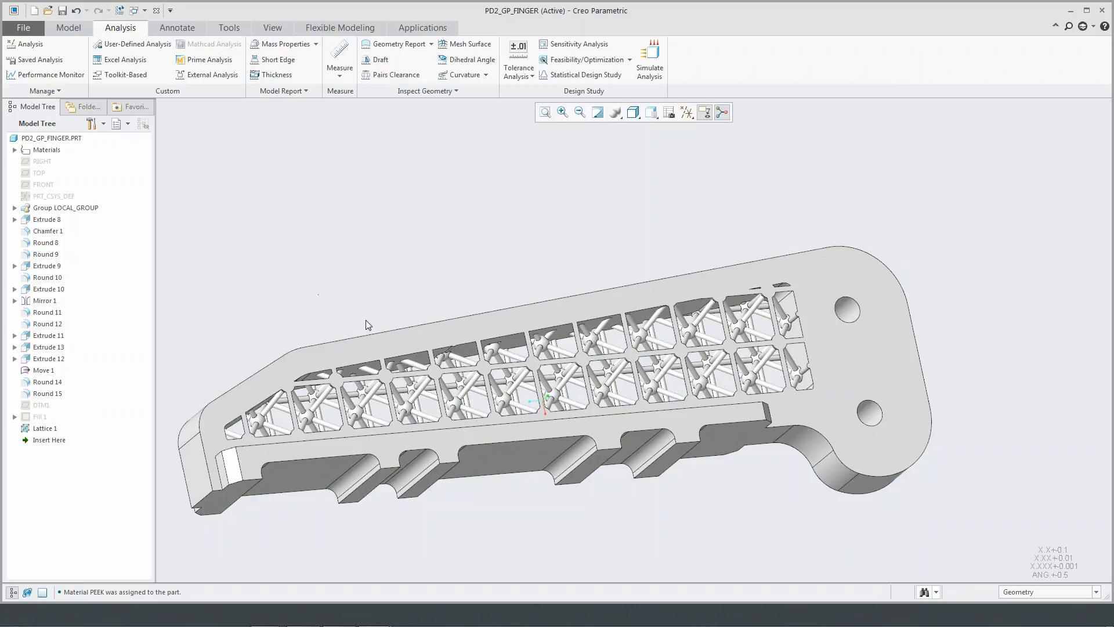
- Redefine Lattice 1 to use the Simplified representation instead of full geometry
right_click(39, 434)
left_click(125, 392)
left_click(316, 59)
left_click(293, 70)
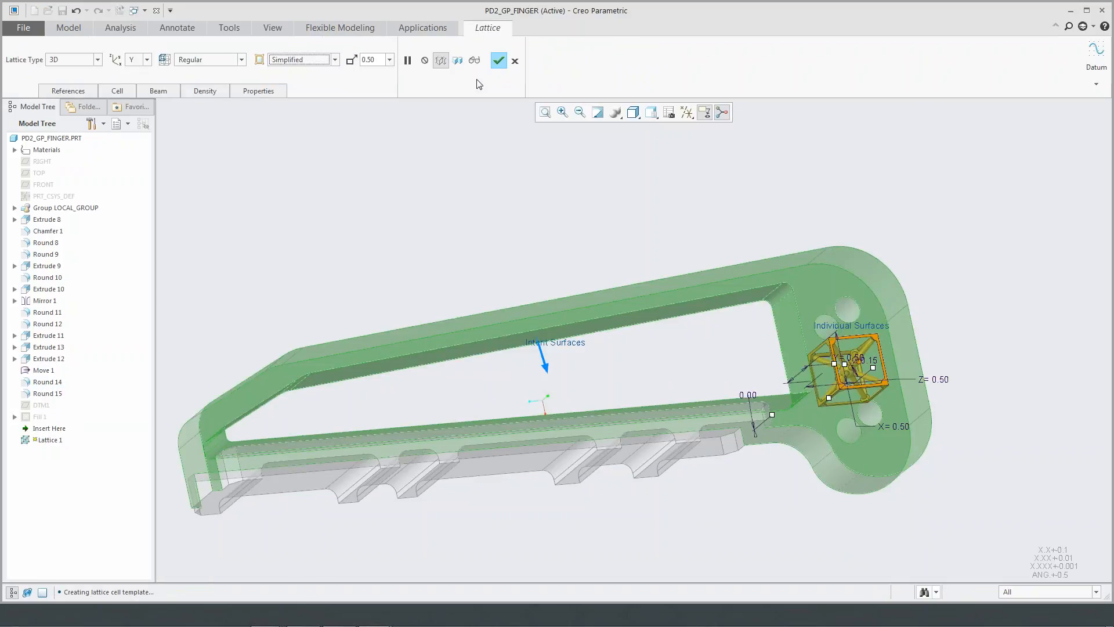
left_click(498, 60)
mouse_move(471, 202)
middle_mouse_down()
mouse_move(410, 232)
mouse_move(468, 224)
middle_mouse_up()
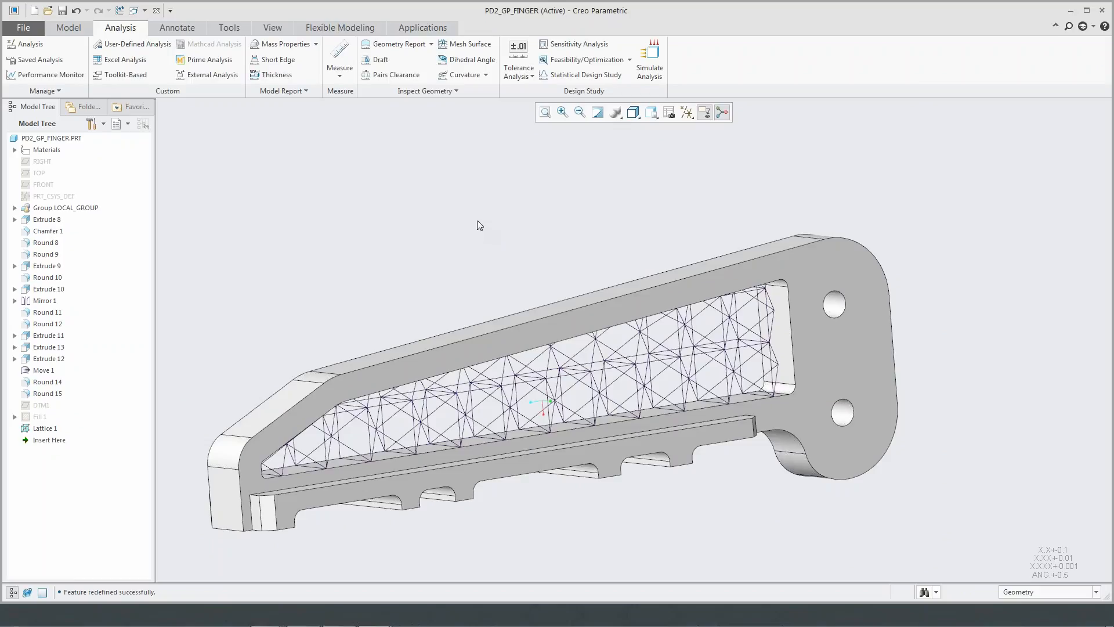
- Open the structural simulation environment for the finger and dismiss the working directory warning
left_click(423, 28)
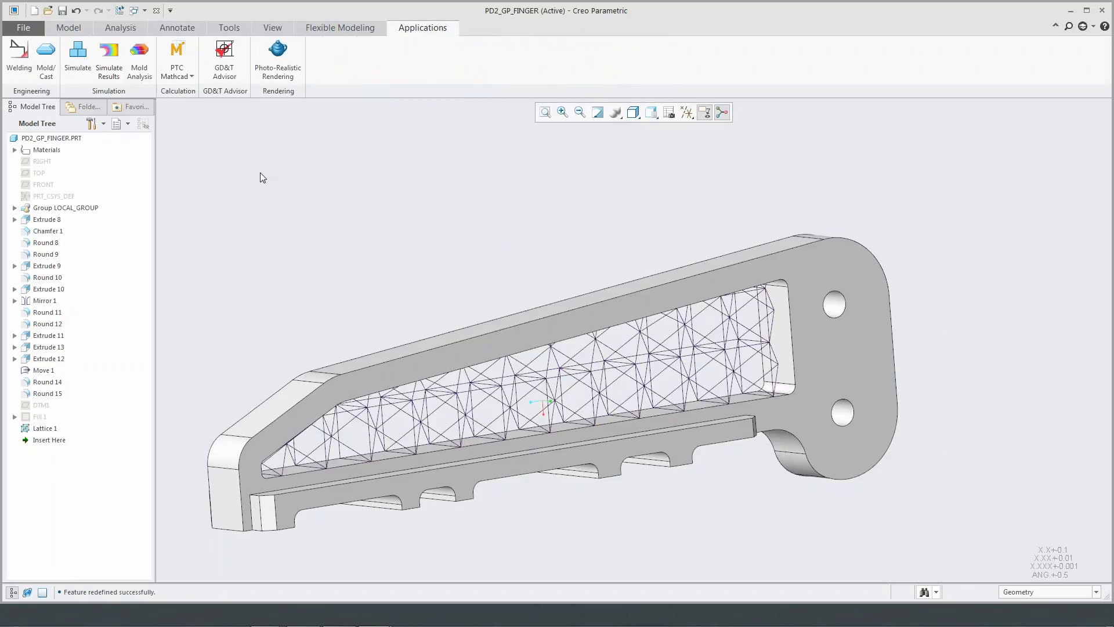
left_click(77, 55)
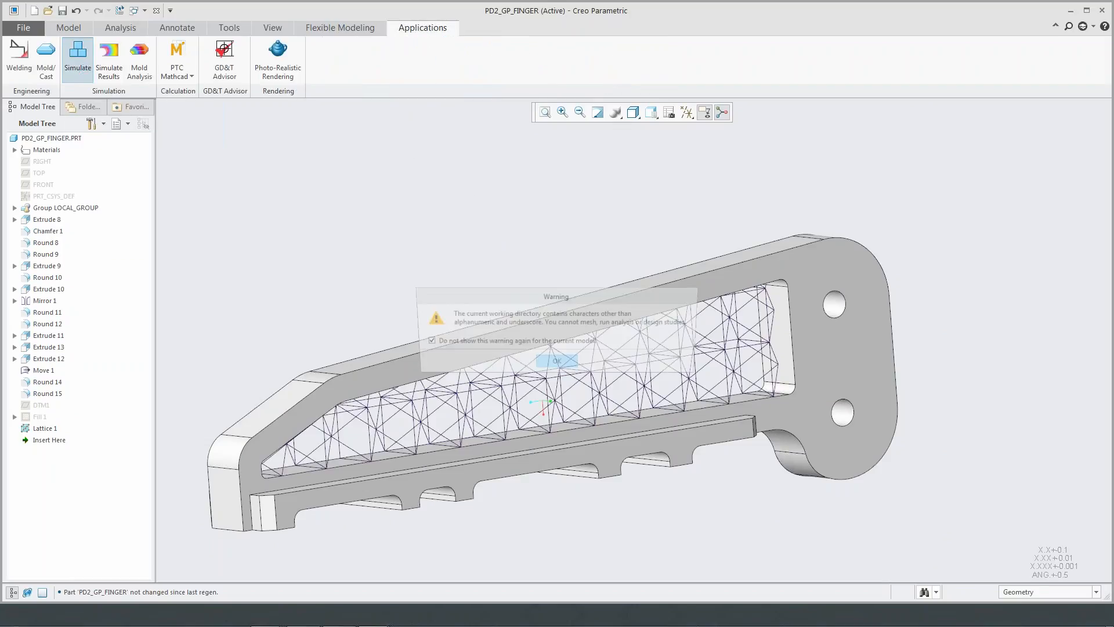
left_click(557, 361)
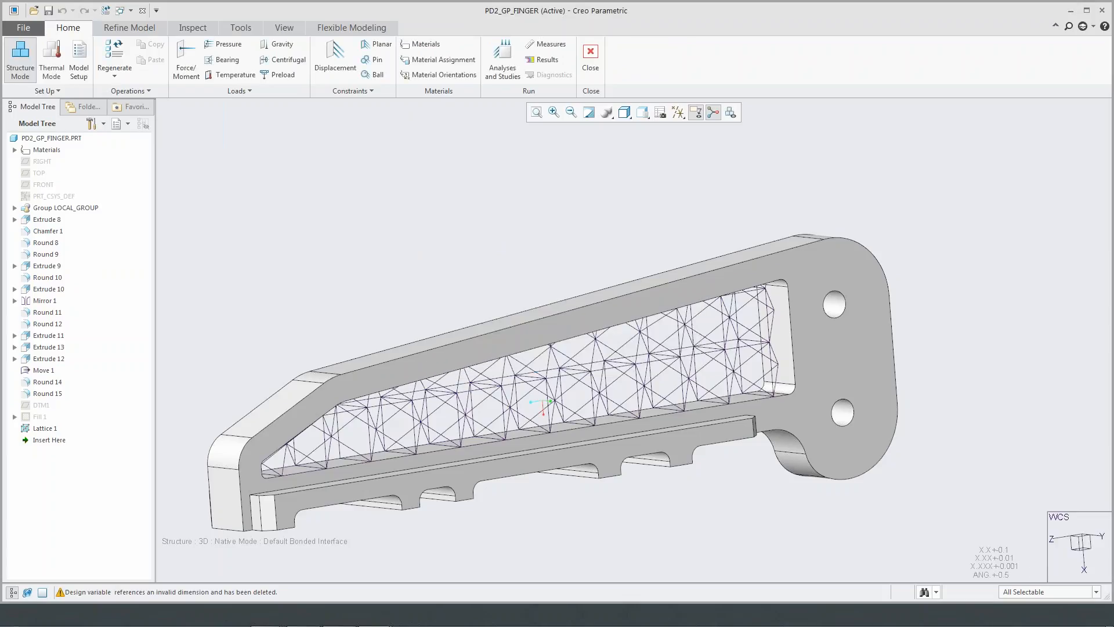
- Add a displacement constraint to the surfaces of the finger's two mounting holes, fixing X, Y and Z translation
middle_click_drag(454, 270, 447, 243)
left_click(335, 58)
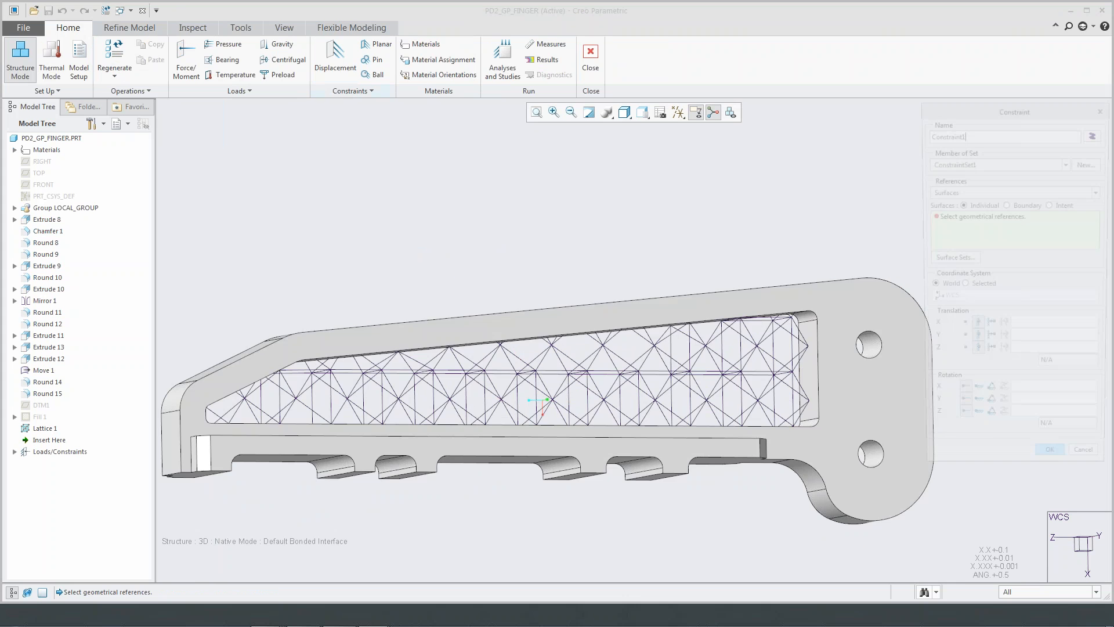
scroll(847, 338, "down", 2)
left_click(892, 360)
left_click(900, 511, "ctrl")
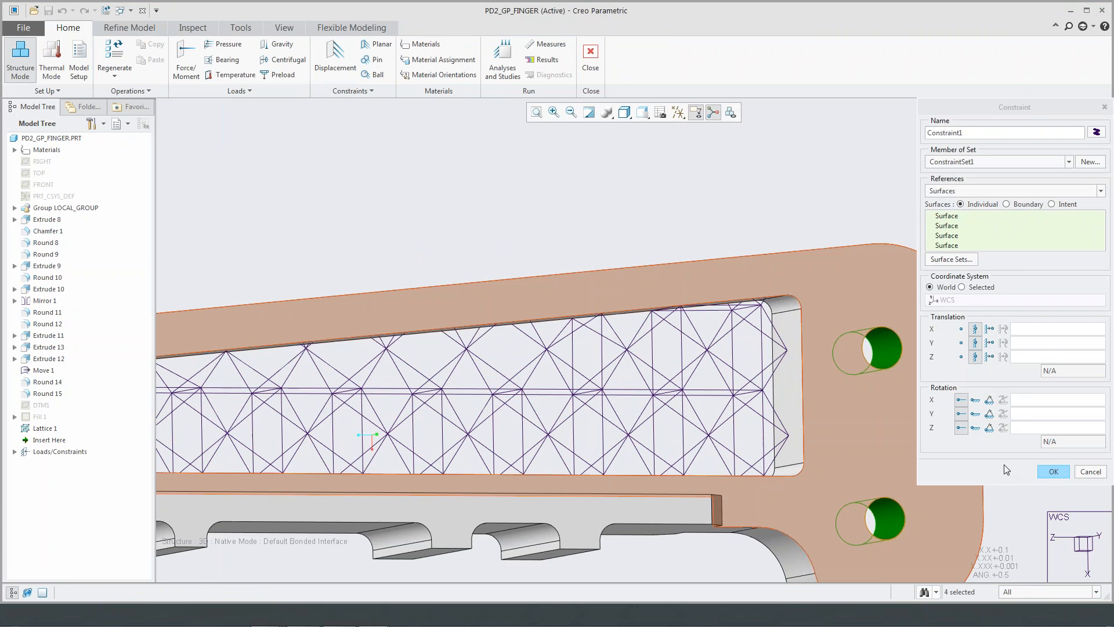
left_click(1053, 471)
middle_click_drag(626, 264, 708, 343)
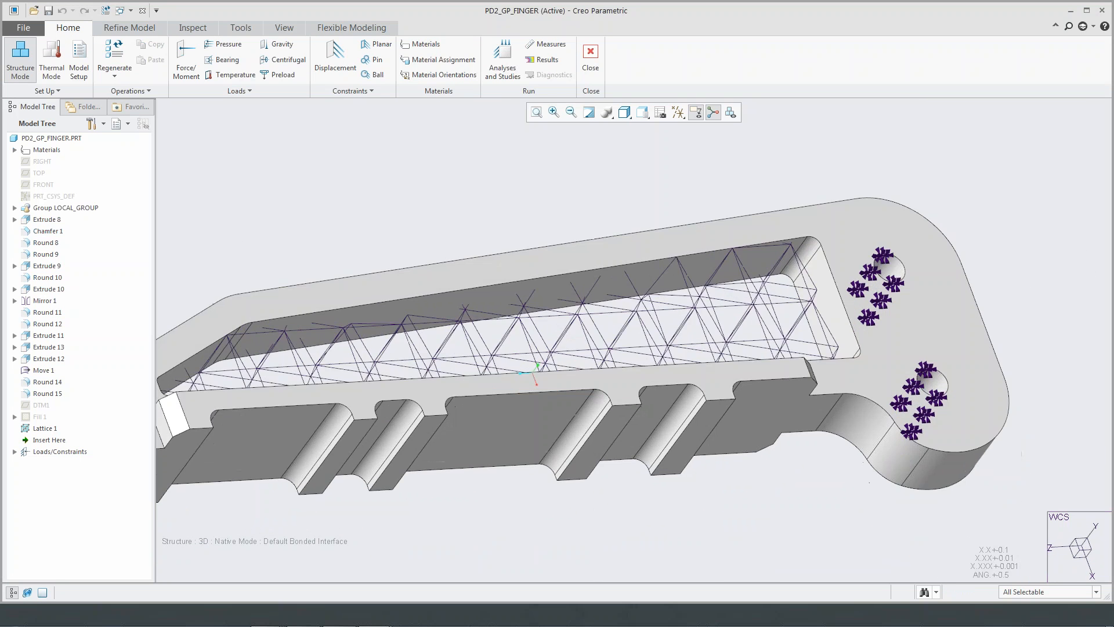
- Apply a force load to the gripping surfaces along the finger's toothed edge, with components X -100 N and Y -50 N
scroll(705, 382, "up", 2)
left_click(181, 67)
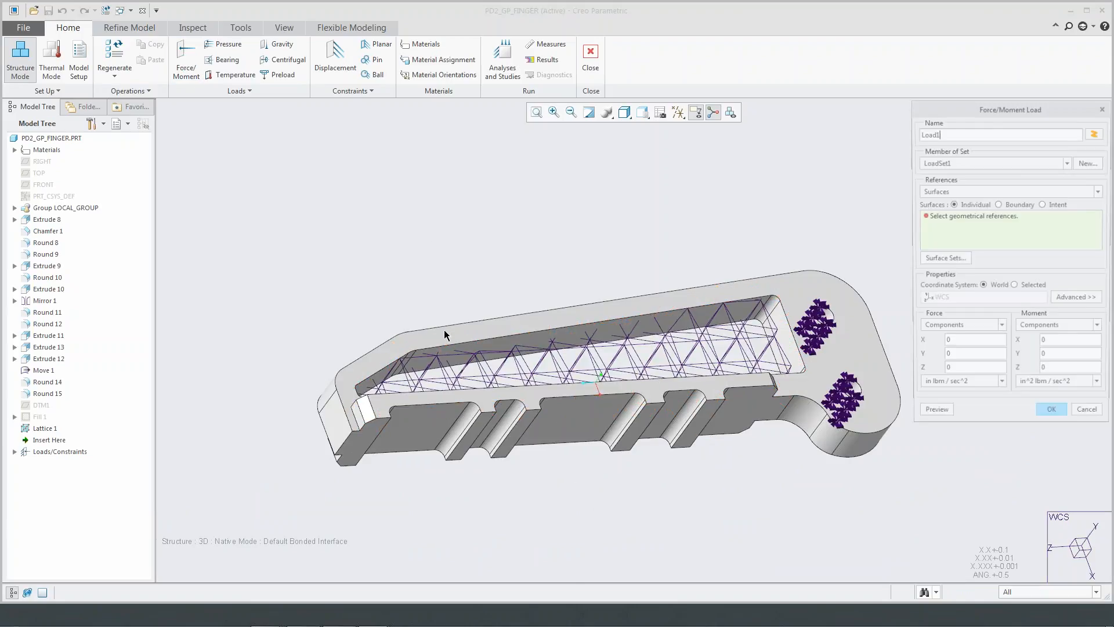
left_click(524, 436)
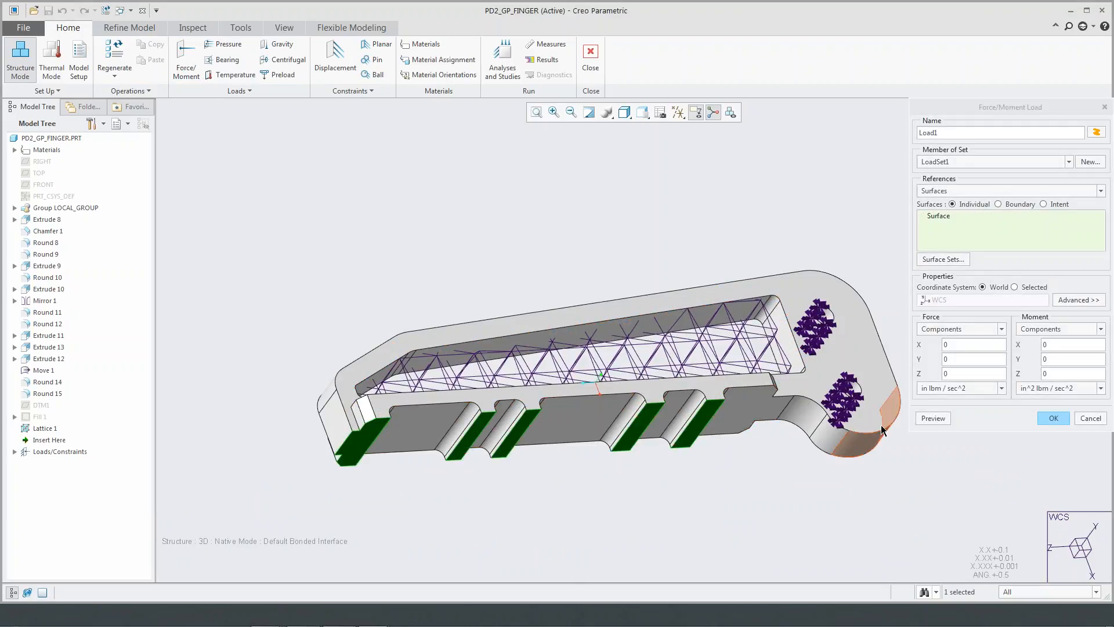
left_click(1001, 388)
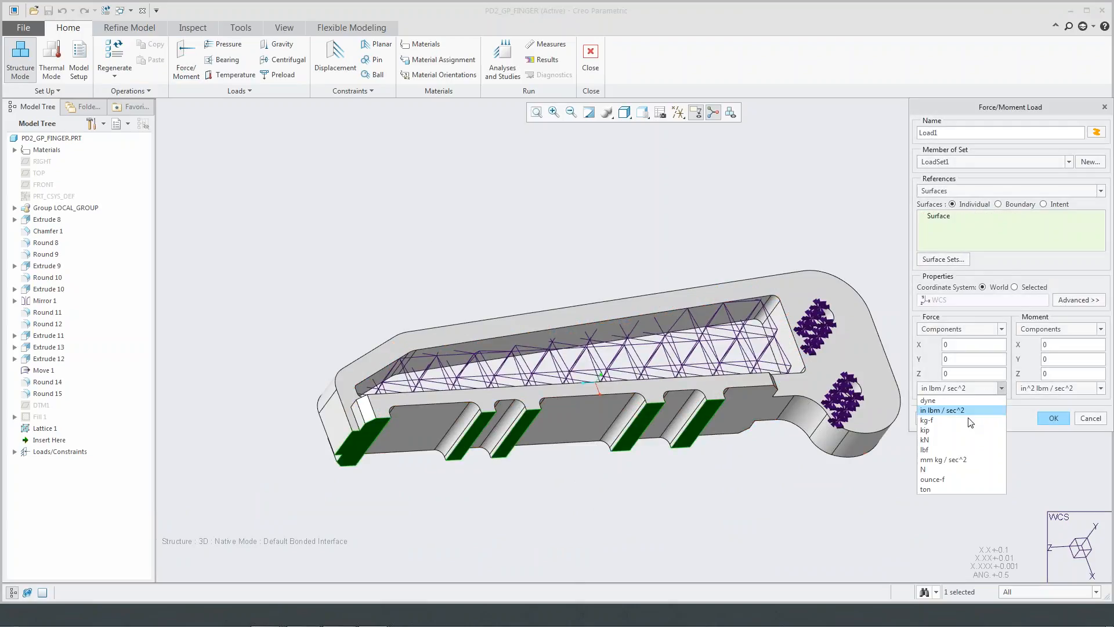
left_click(958, 468)
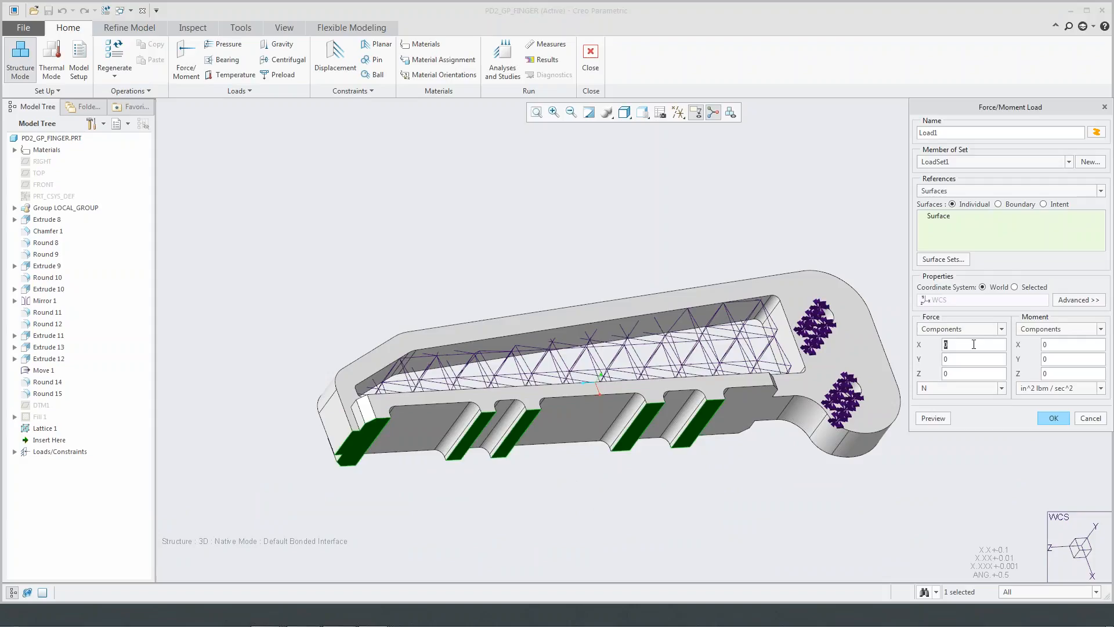
type("-100")
left_click(965, 358)
type("-50")
left_click(933, 418)
left_click(1052, 422)
- Create the static analysis Analysis1 using ConstraintSet1, LoadSet1 and the Single-Pass Adaptive convergence method
middle_click_drag(740, 234, 713, 231)
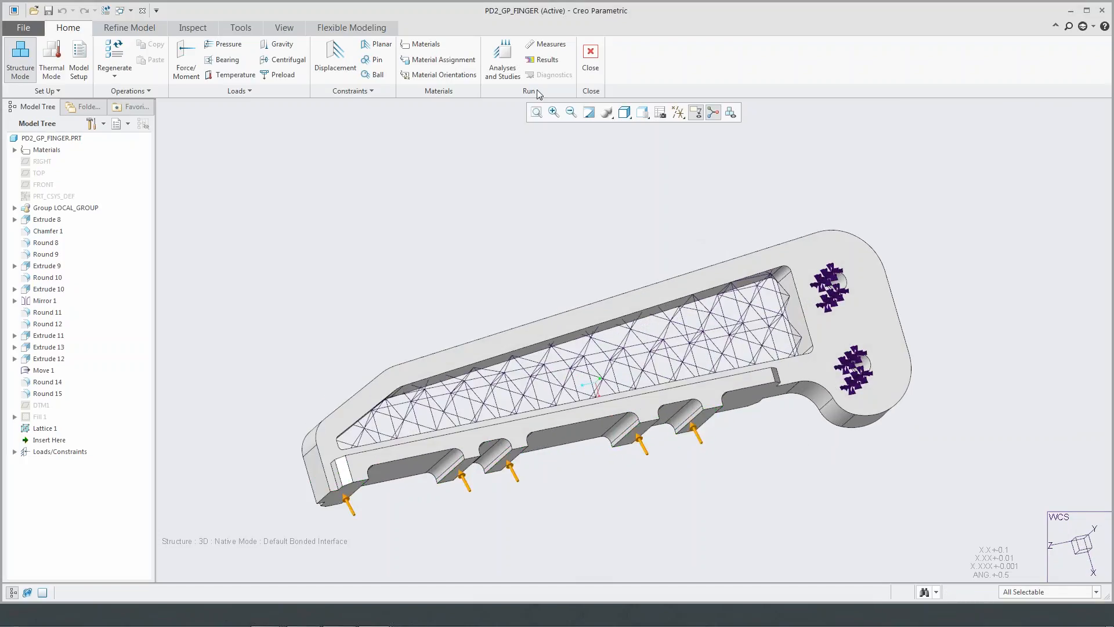
left_click(503, 61)
left_click(431, 238)
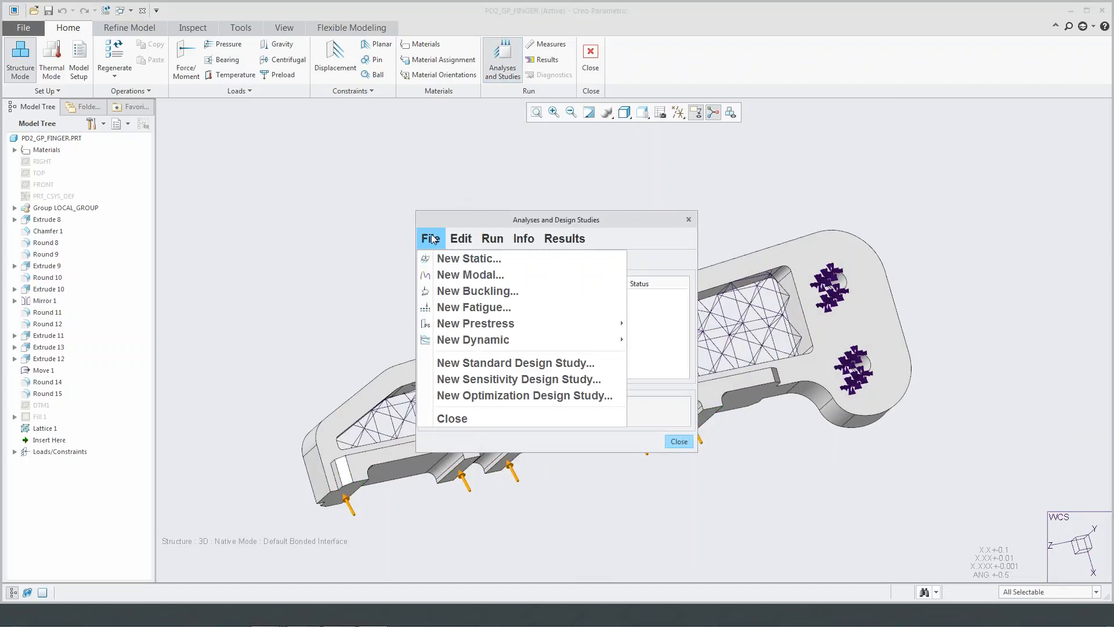
left_click(454, 260)
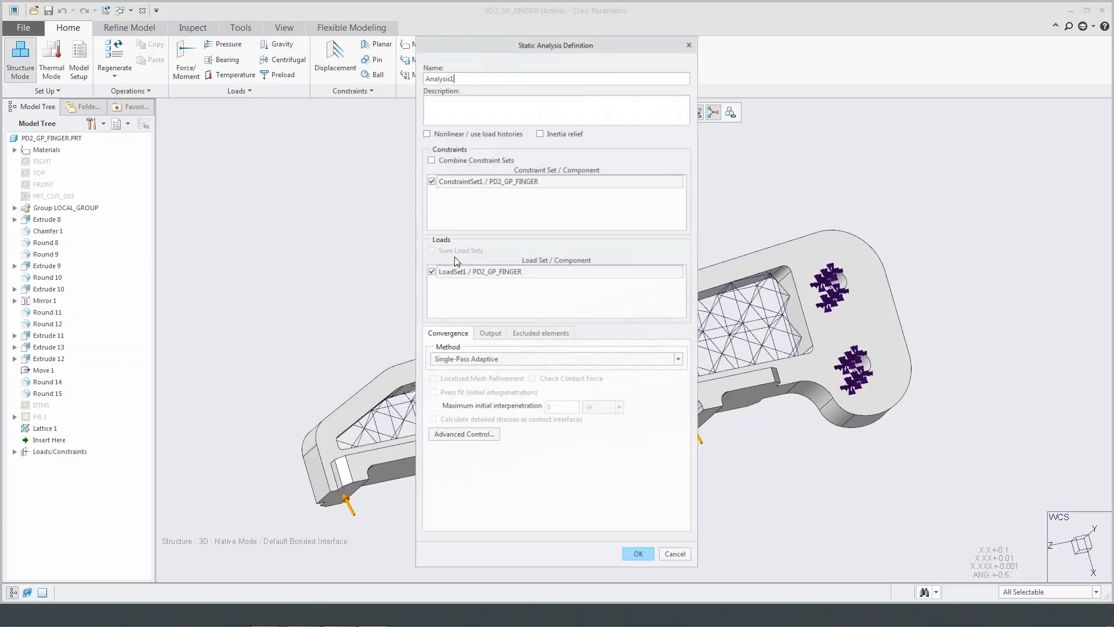
left_click(639, 555)
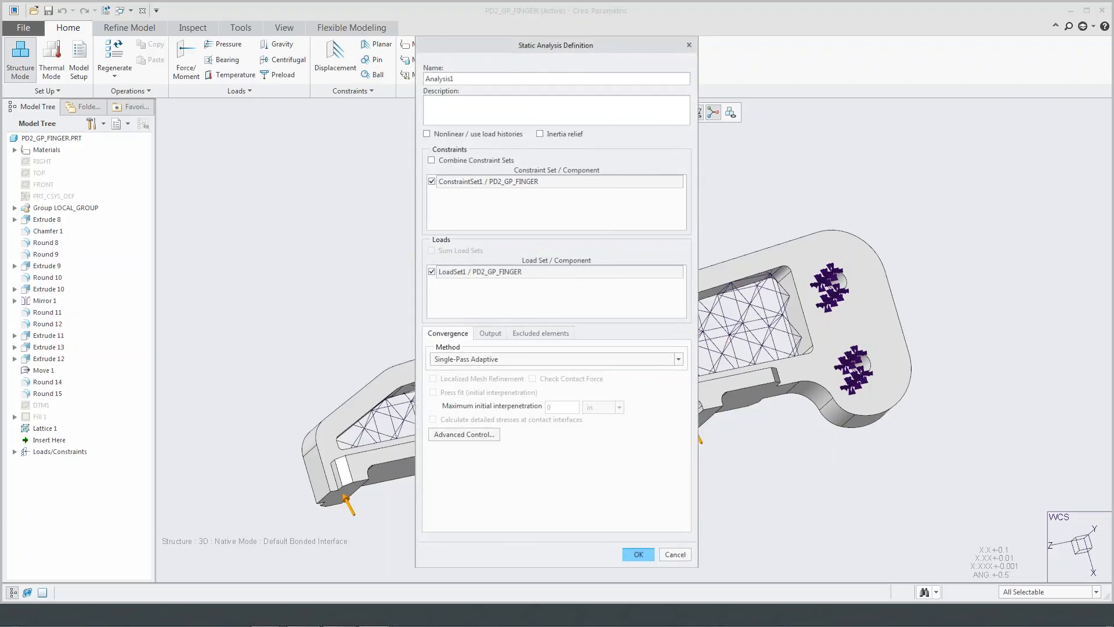
- Run Analysis1, review its run status and diagnostics, and close the status report
left_click(486, 260)
left_click(590, 342)
left_click(590, 341)
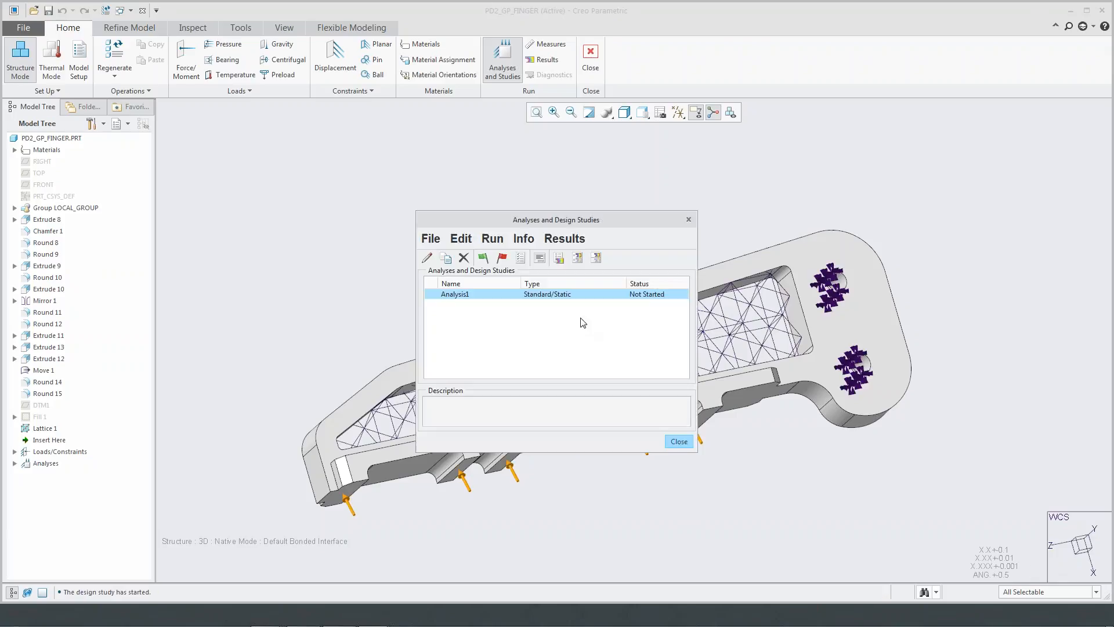
left_click(539, 258)
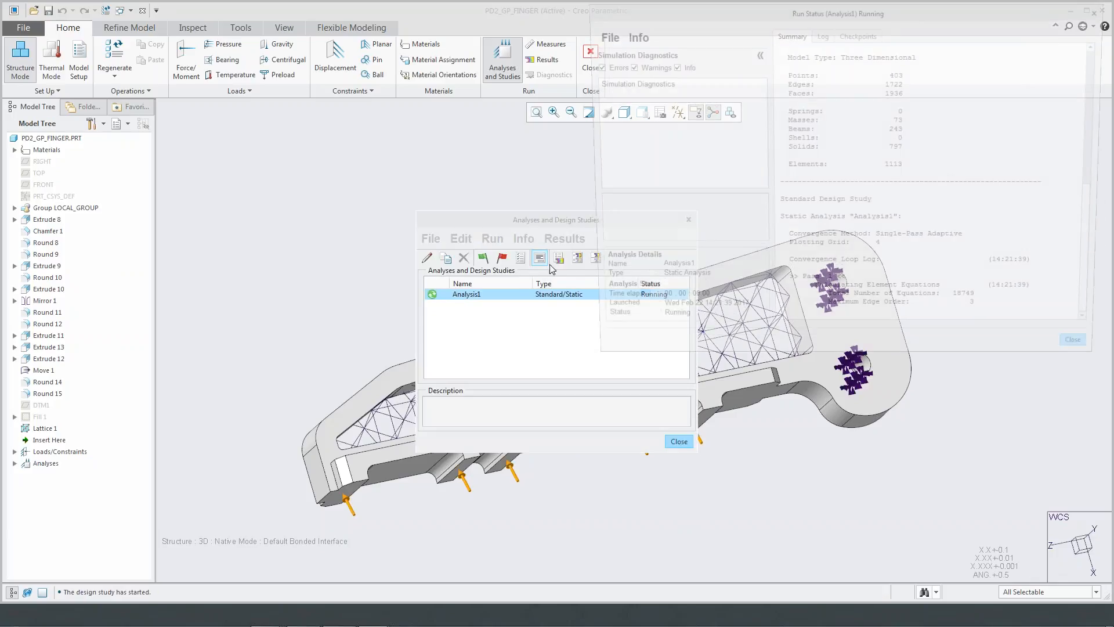
left_click_drag(862, 13, 843, 59)
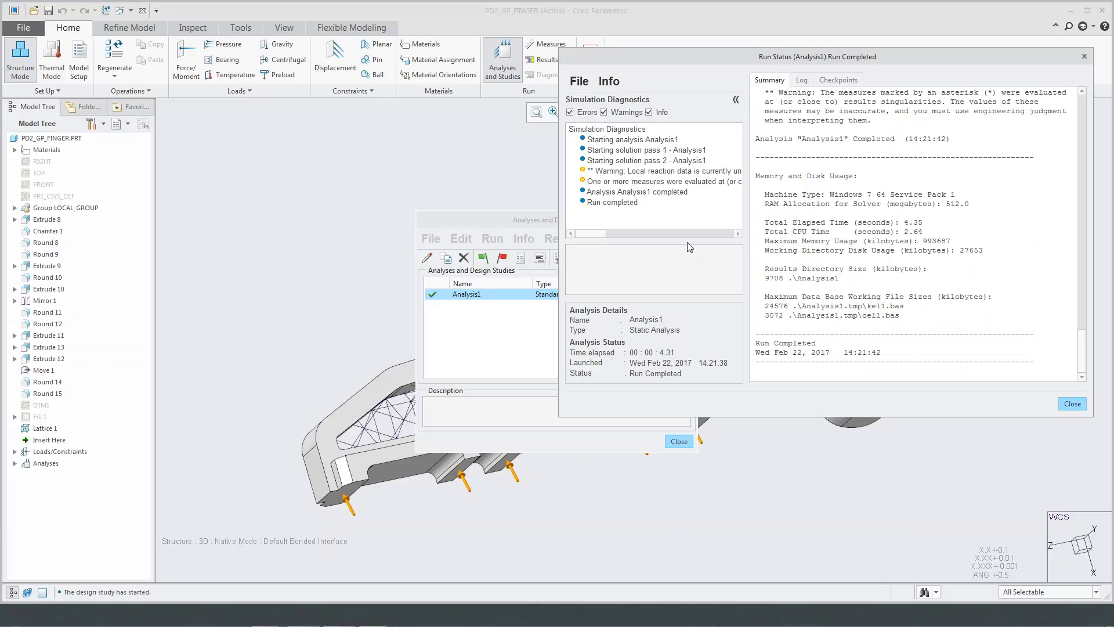
left_click(1072, 403)
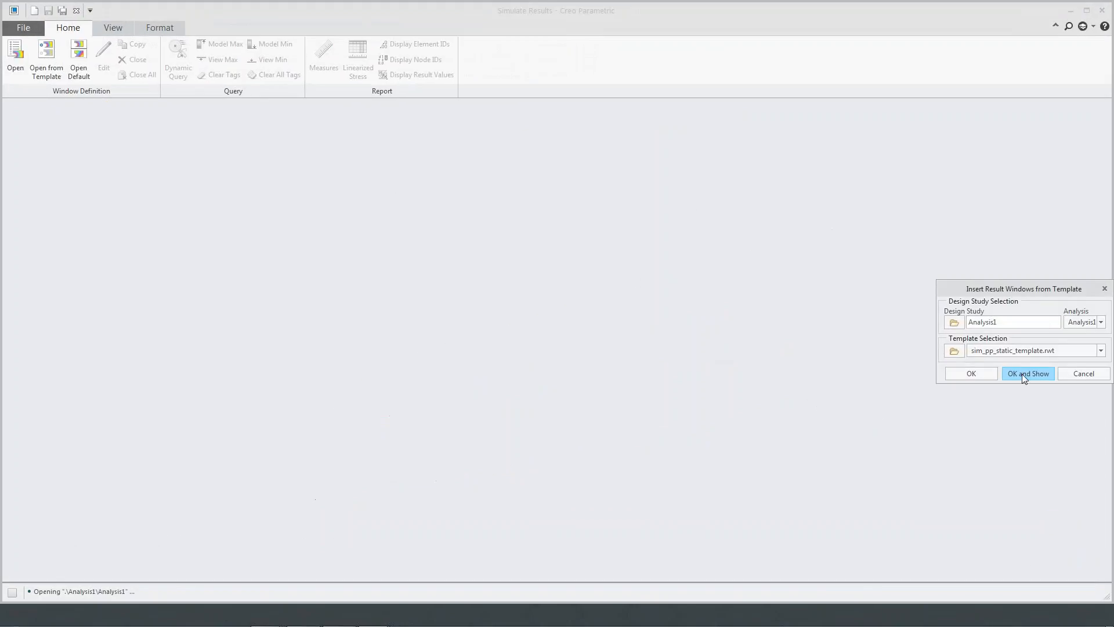
- Open the analysis results and examine the animated von Mises stress on the finger and lattice from another angle
left_click(1022, 373)
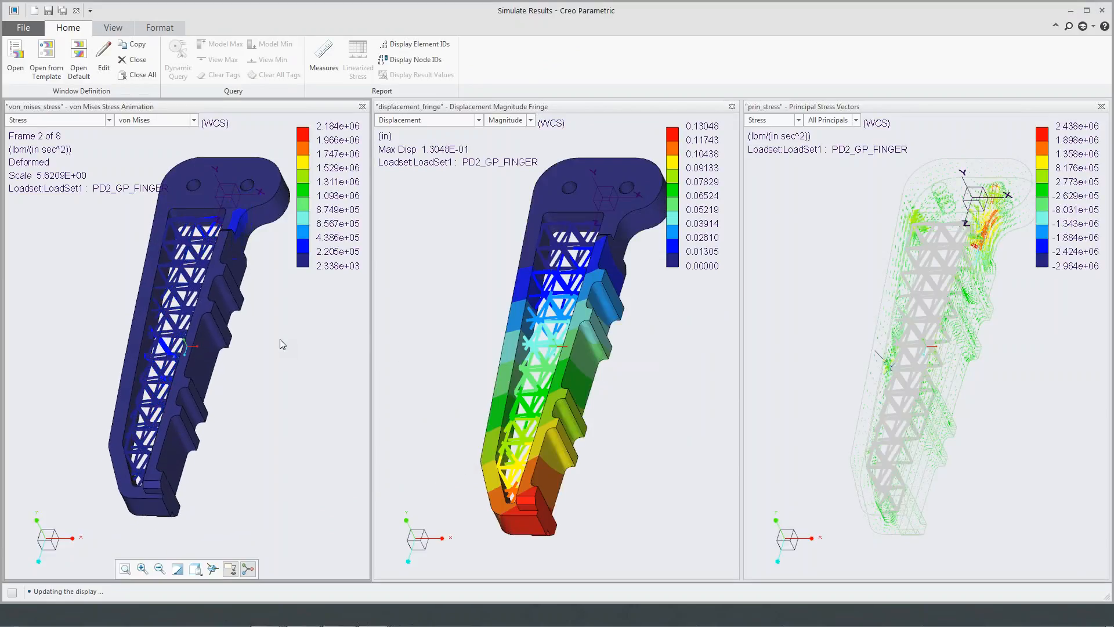
middle_click_drag(230, 292, 277, 277)
middle_click_drag(244, 210, 288, 280)
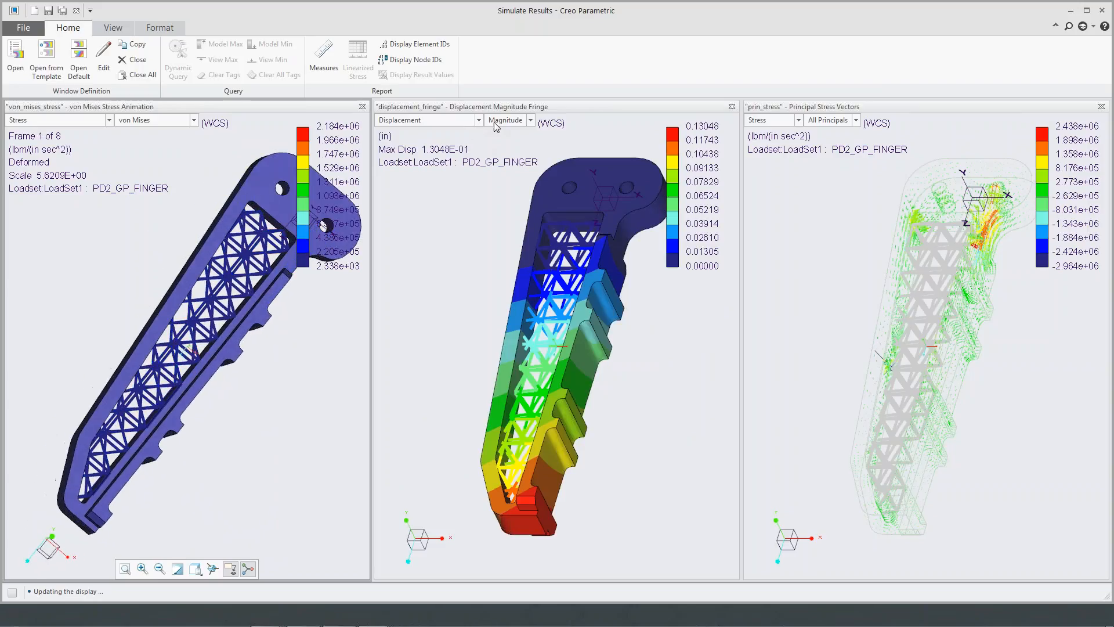
- Examine the X component of the displacement fringe, and exit the results without saving the result windows
left_click(522, 122)
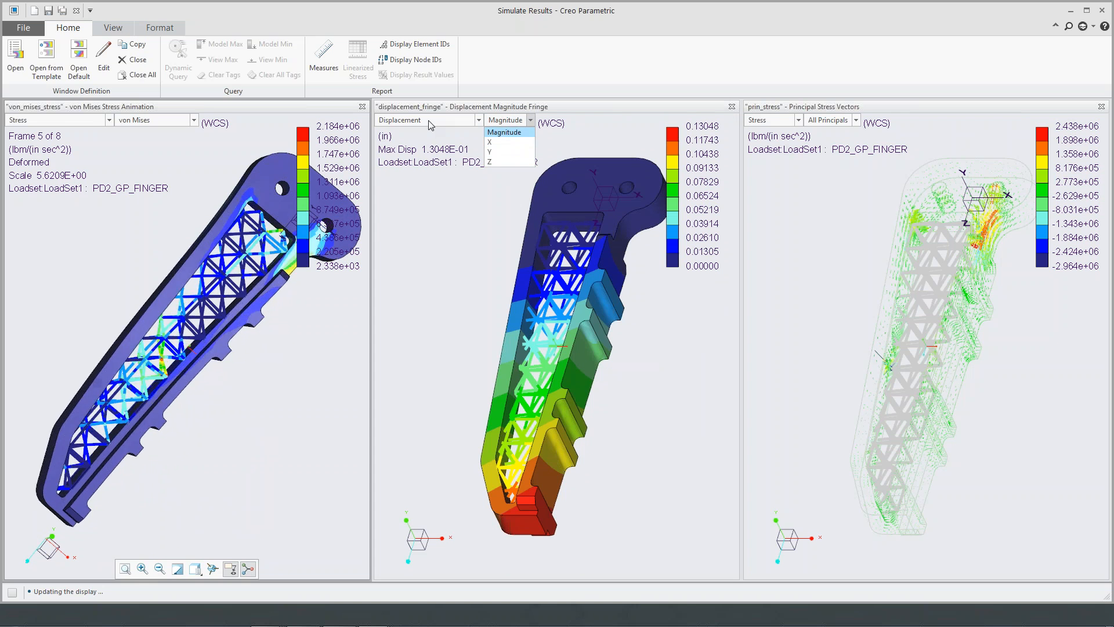
left_click(504, 142)
mouse_move(537, 223)
middle_mouse_down()
mouse_move(612, 203)
mouse_move(512, 168)
mouse_move(527, 268)
mouse_move(604, 259)
mouse_move(562, 264)
mouse_move(562, 253)
middle_mouse_up()
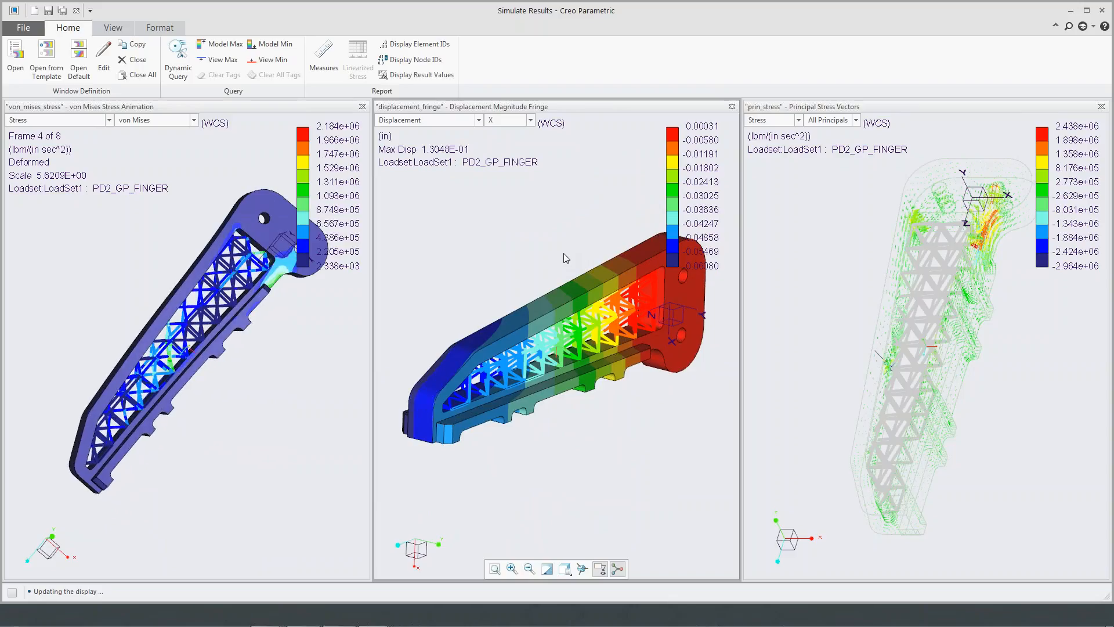
left_click(1102, 10)
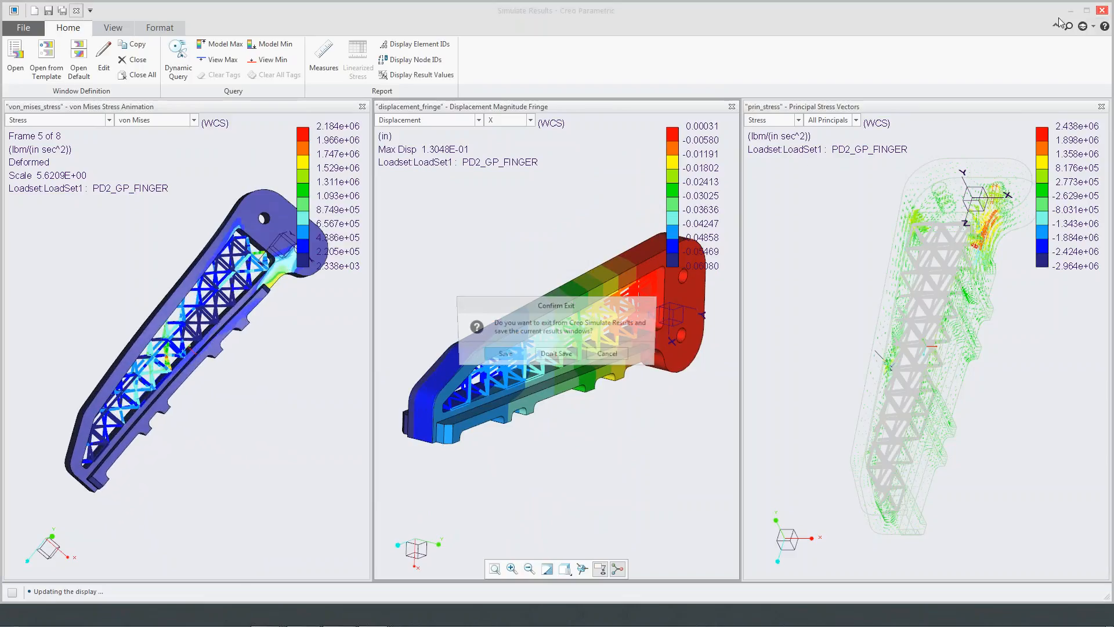
left_click(566, 355)
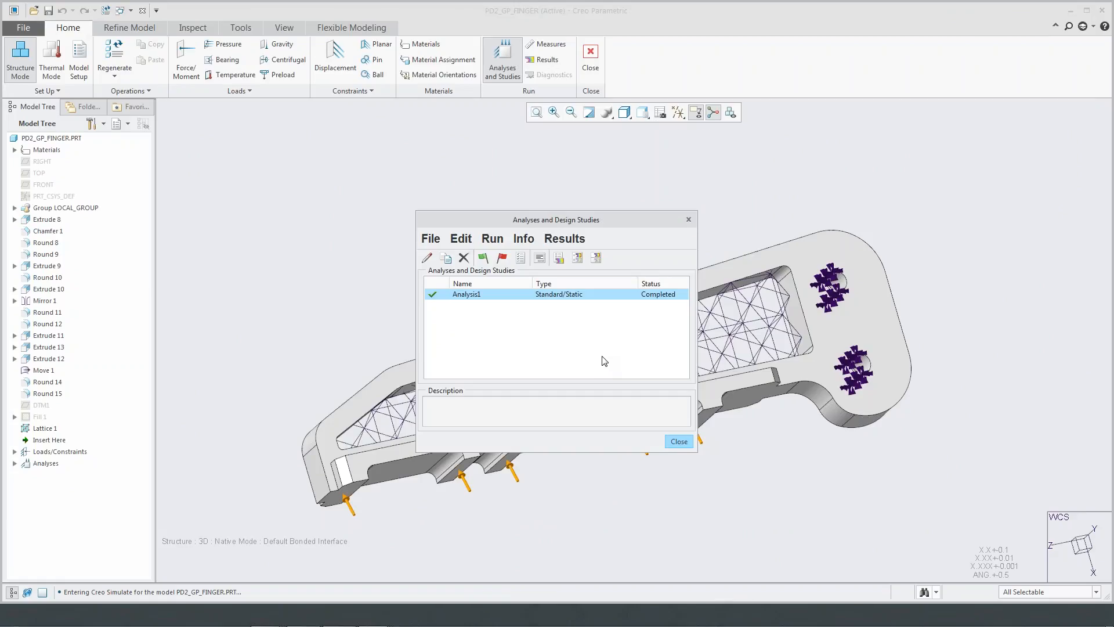
- Create the optimization design study study1 with the goal of minimizing total_mass
left_click(431, 240)
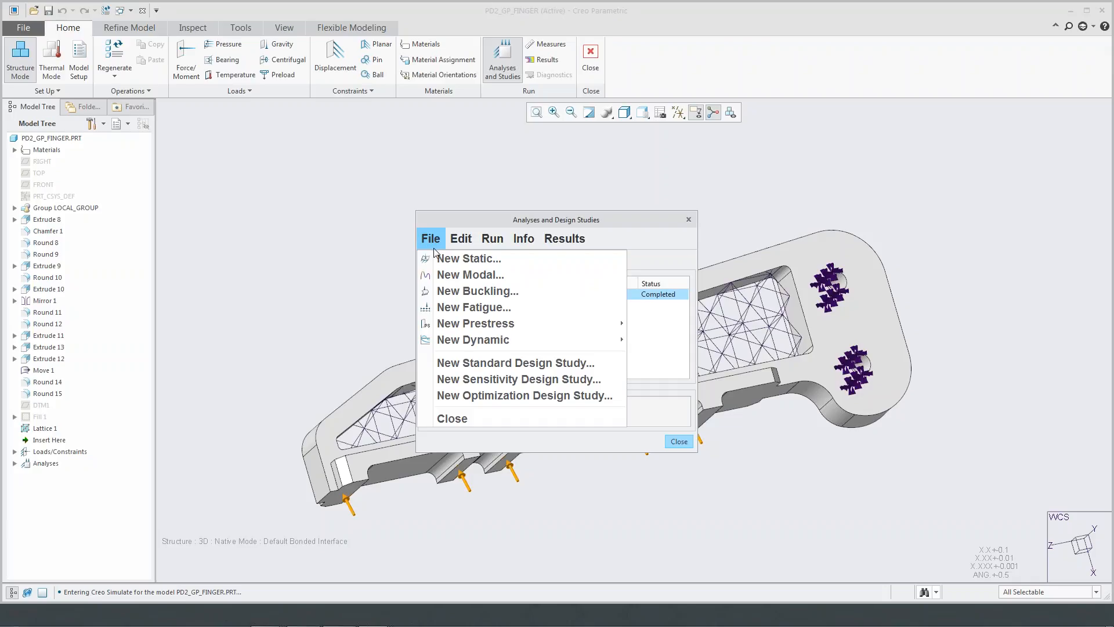
left_click(594, 398)
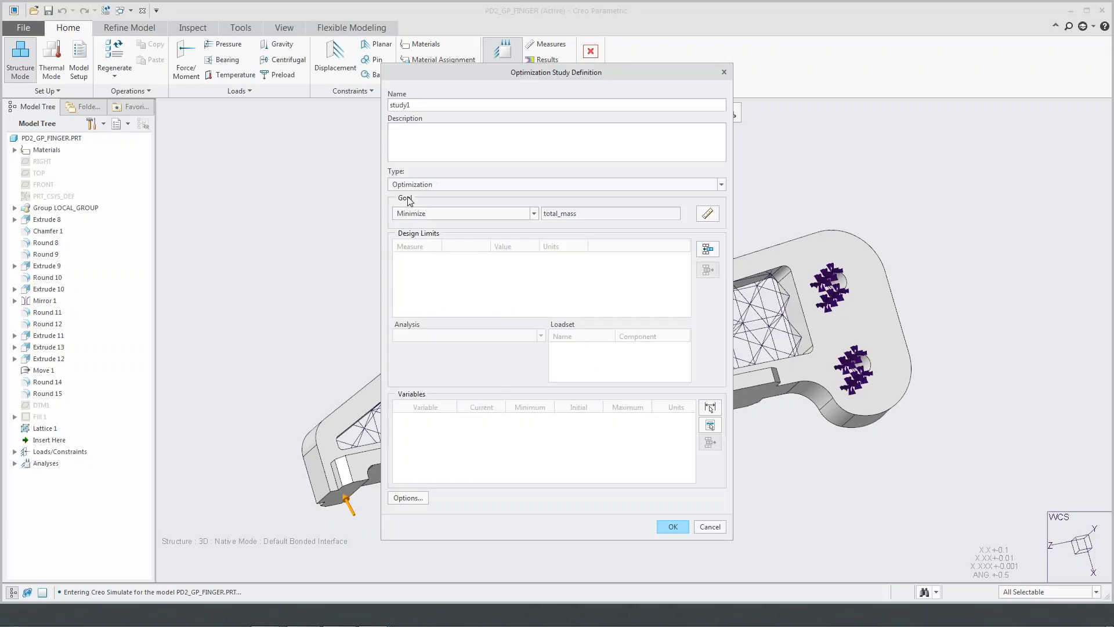
left_click(533, 213)
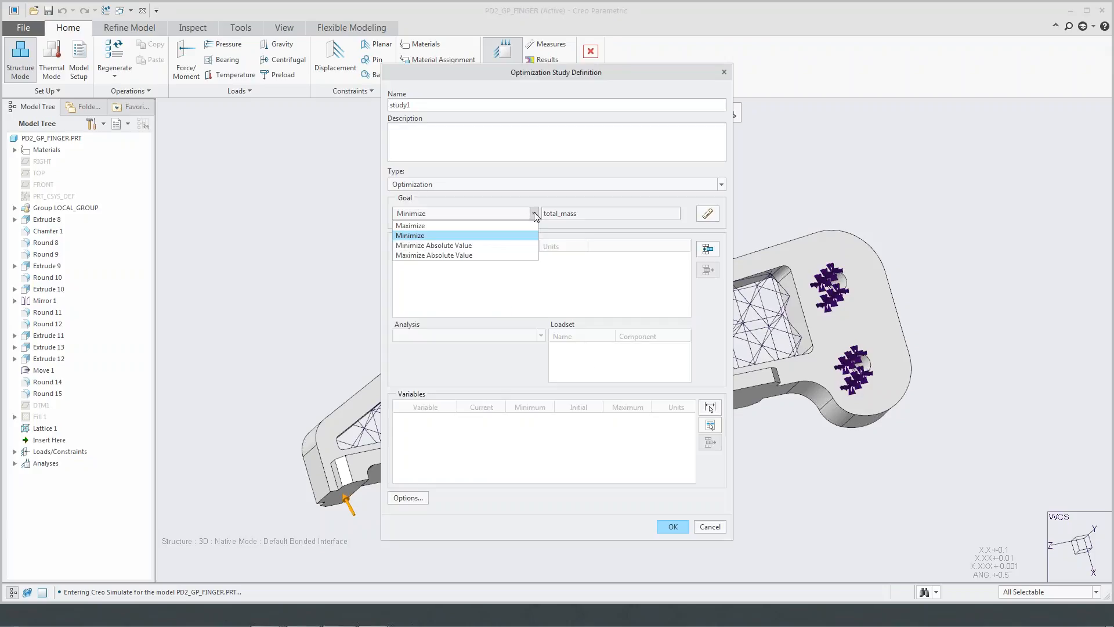
left_click(502, 236)
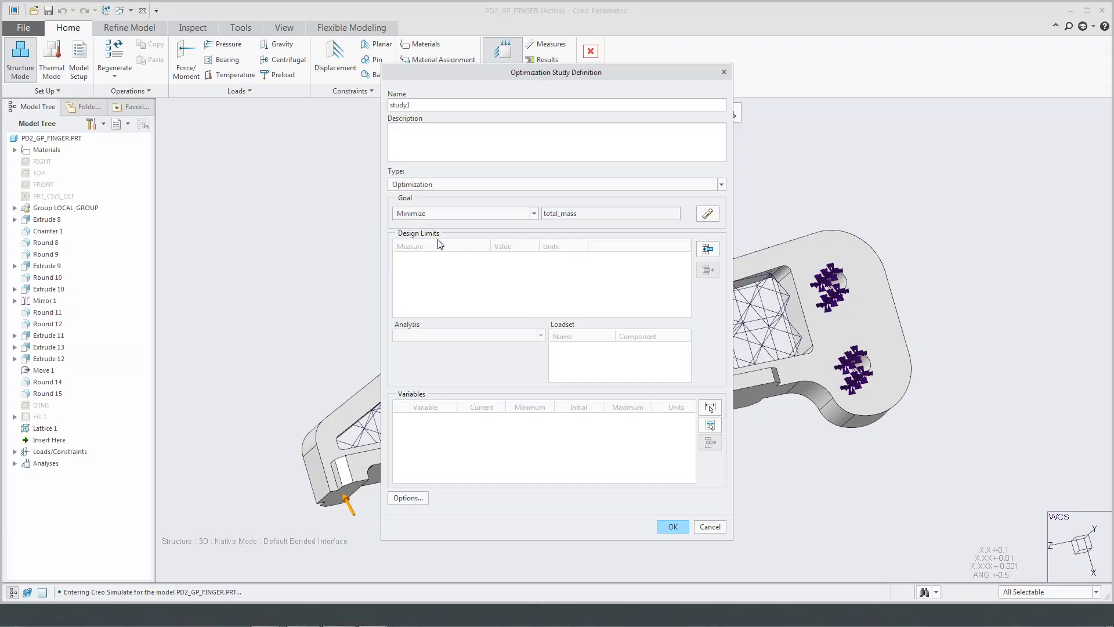
- Add a design limit to the study requiring the max_disp_x measure to be less than 0.0002 in
left_click(707, 249)
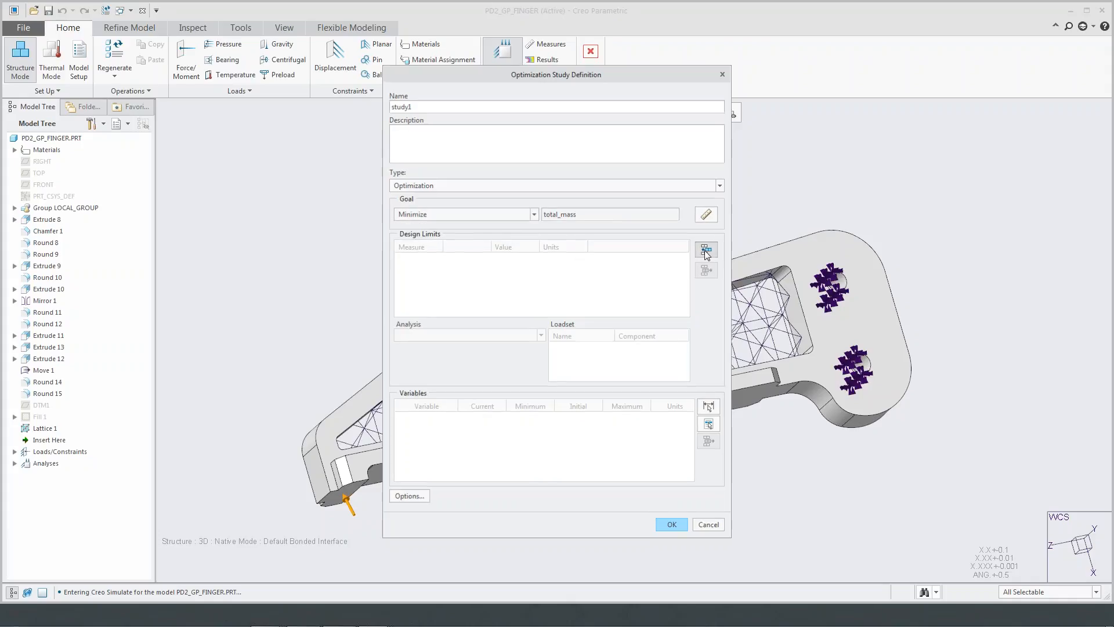
left_click_drag(930, 106, 737, 135)
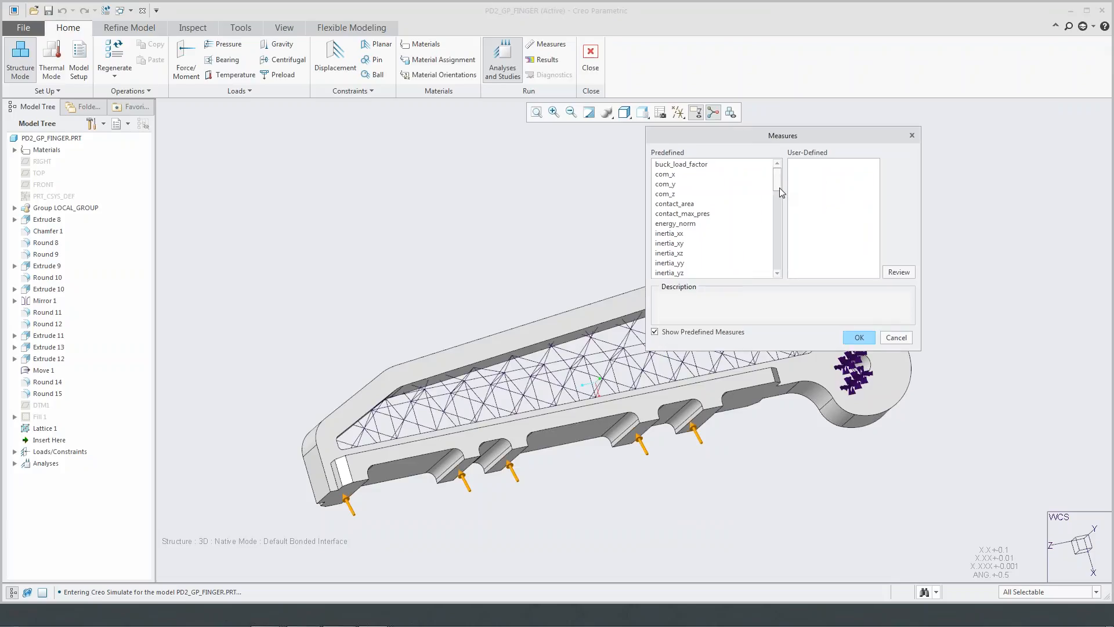
left_click_drag(779, 187, 777, 210)
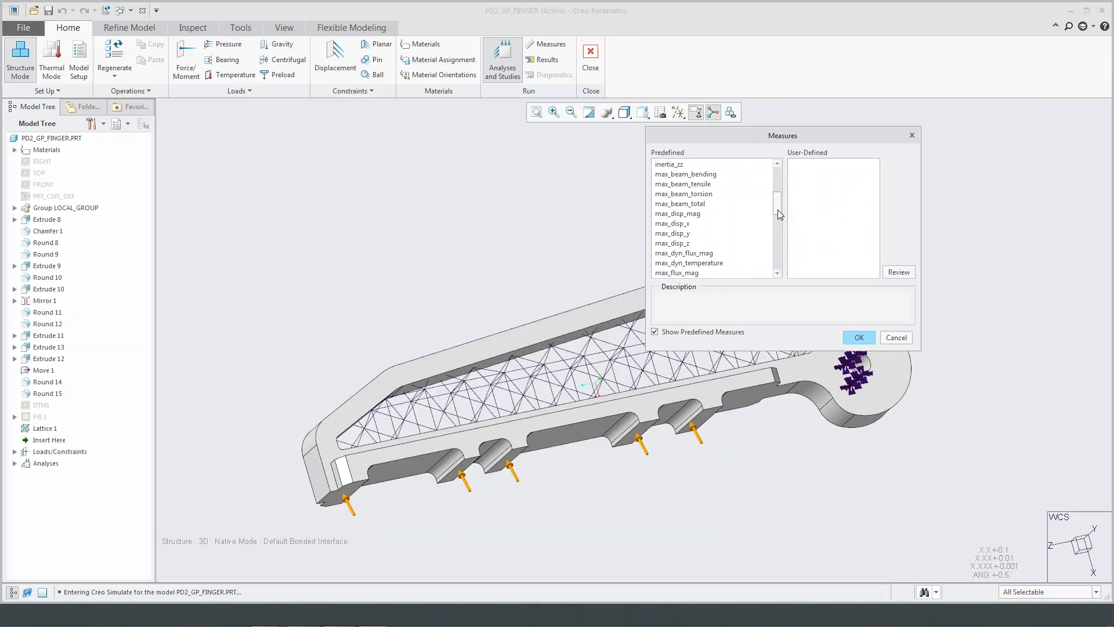
left_click(689, 225)
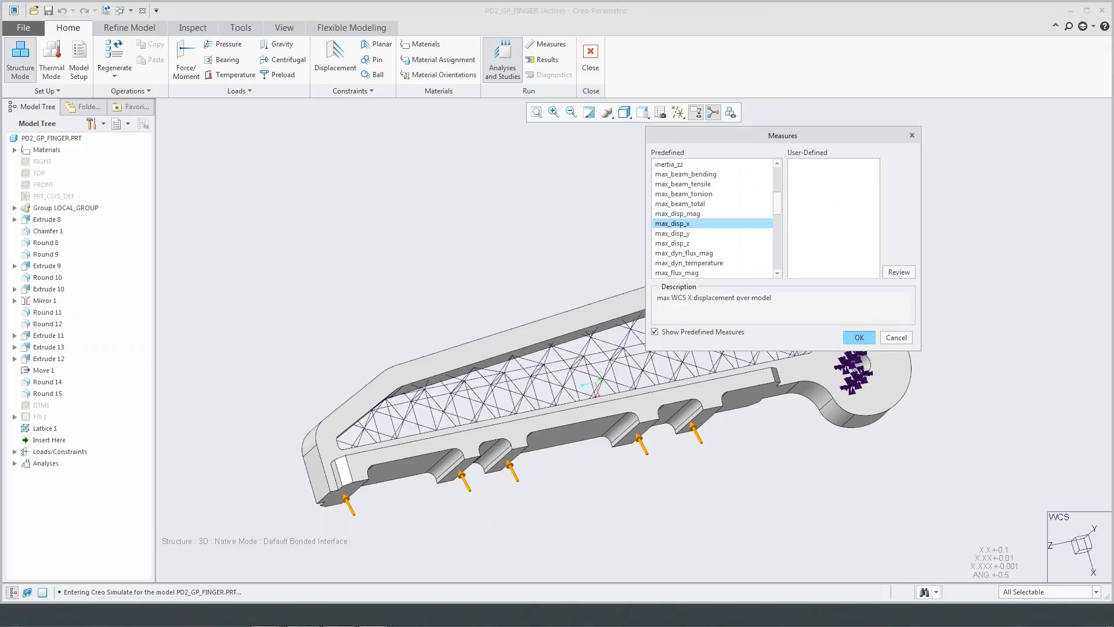
left_click(859, 337)
type("0")
left_click(609, 275)
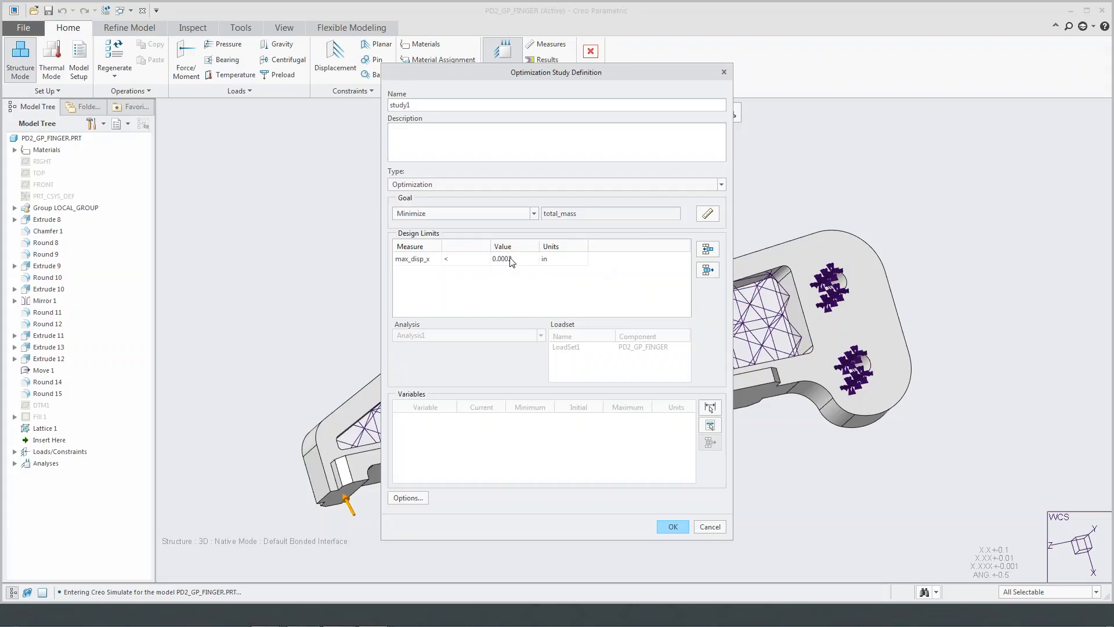
- Add the lattice's 0.15 in and 0.05 in dimensions as study variables, ranging 0.1 to 0.2 in and 0.04 to 0.06 in respectively
left_click(710, 408)
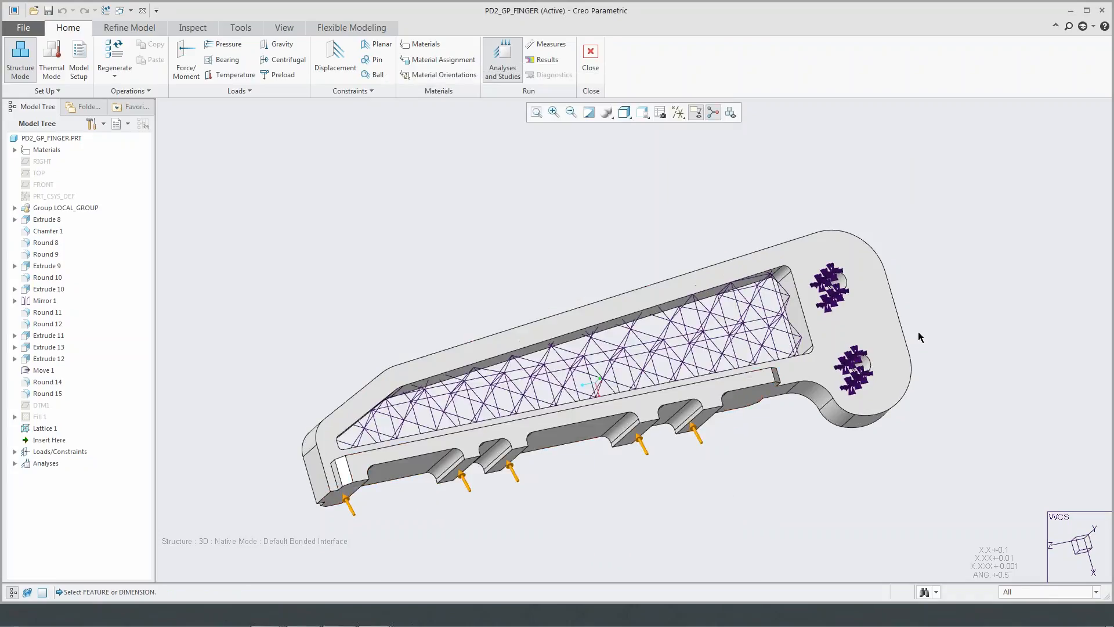
scroll(917, 332, "up", 5)
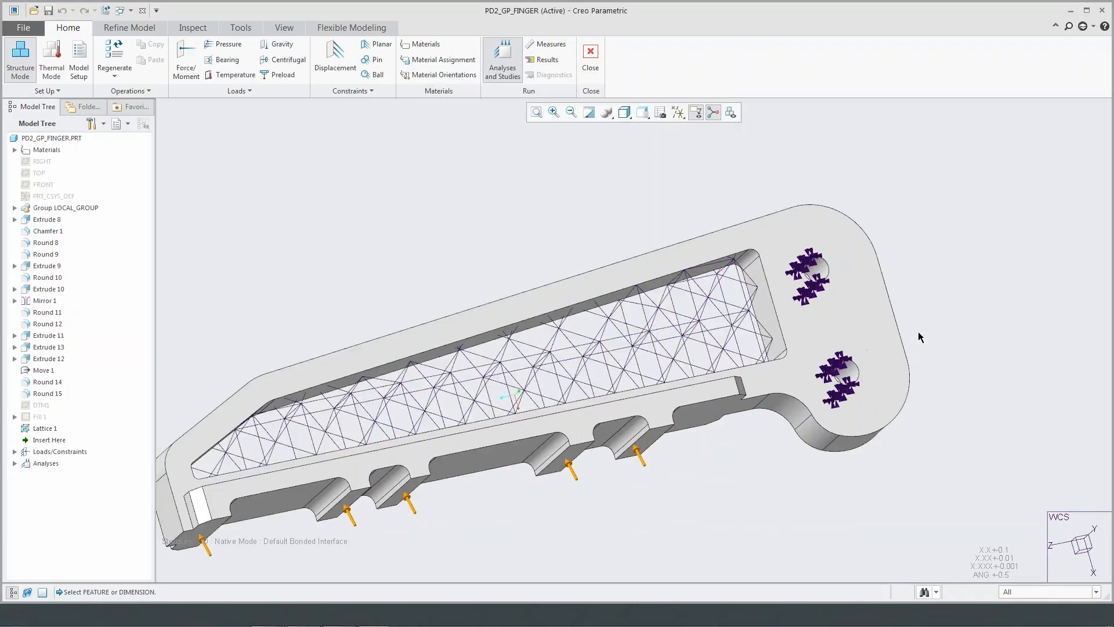
left_click(589, 277)
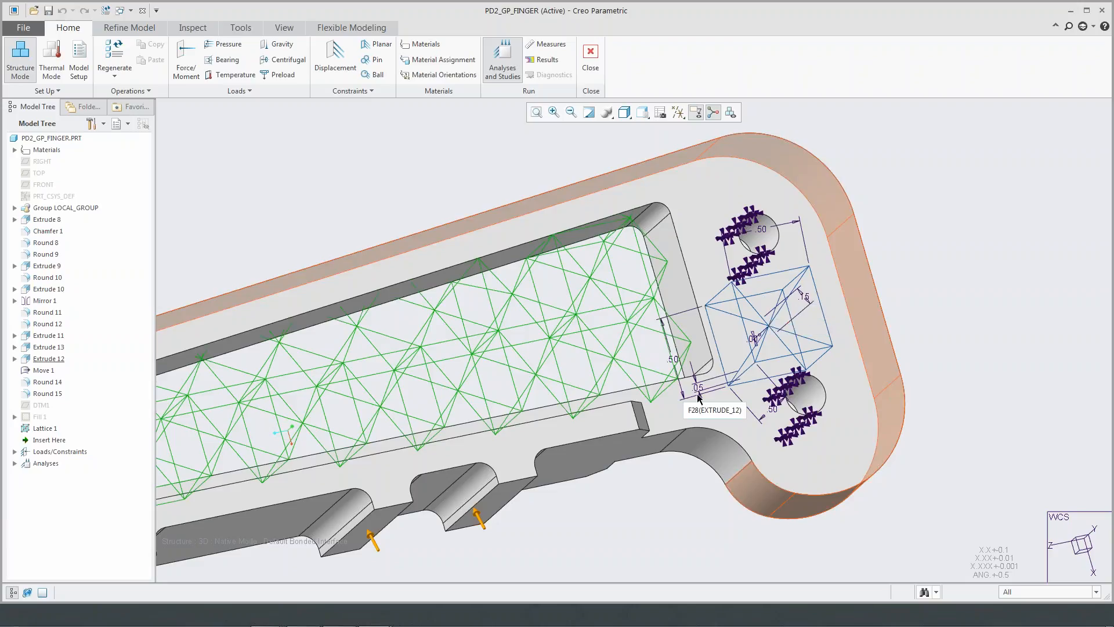
left_click(804, 298)
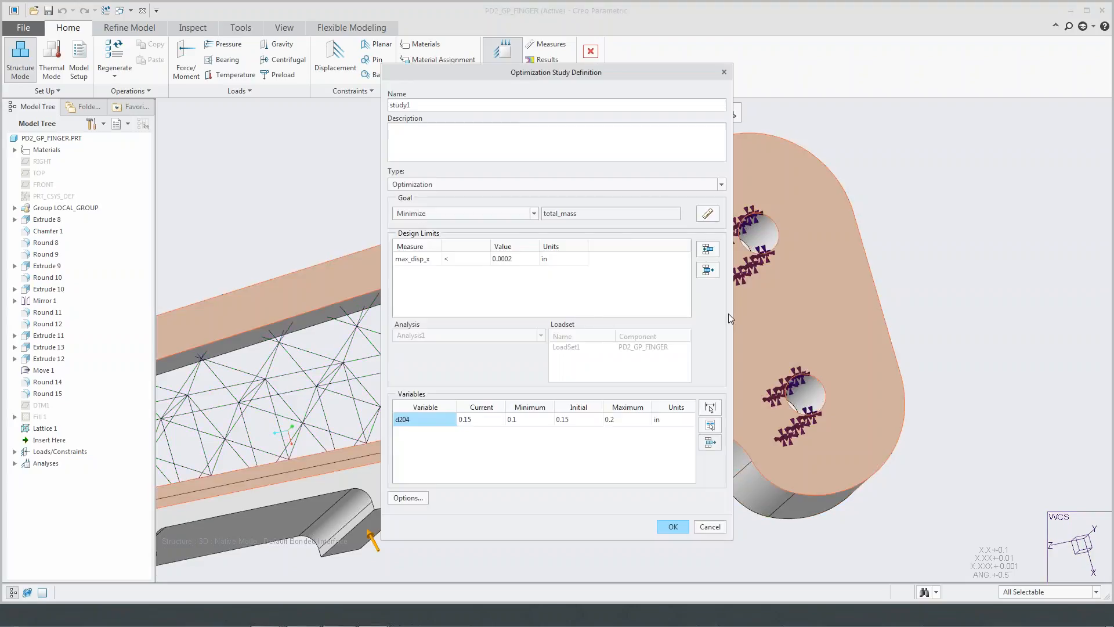
left_click(710, 408)
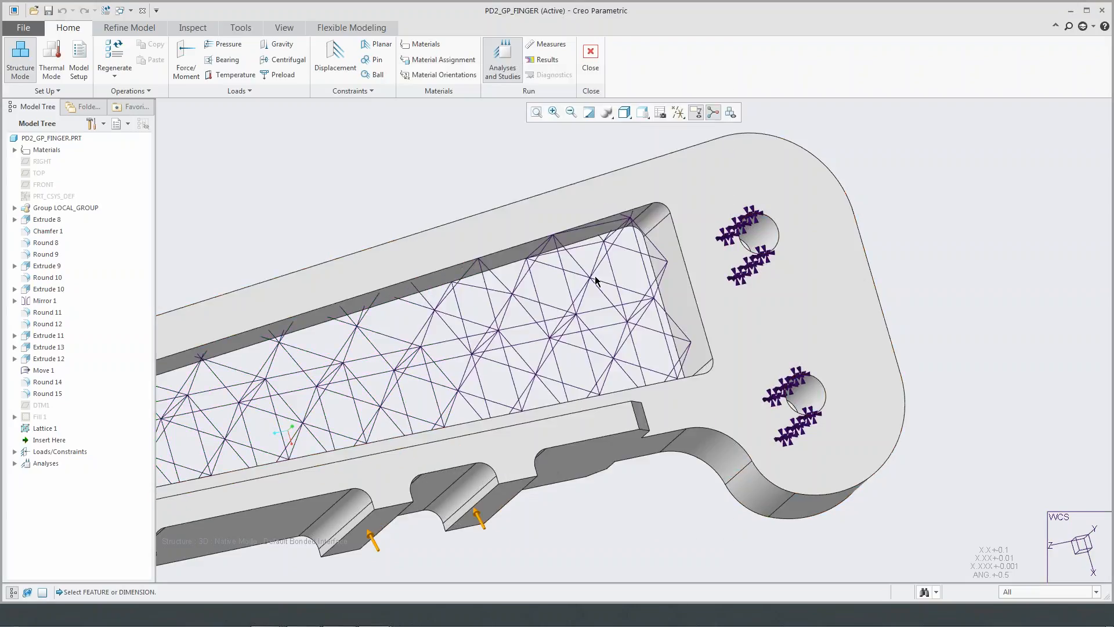
left_click(590, 276)
left_click(698, 387)
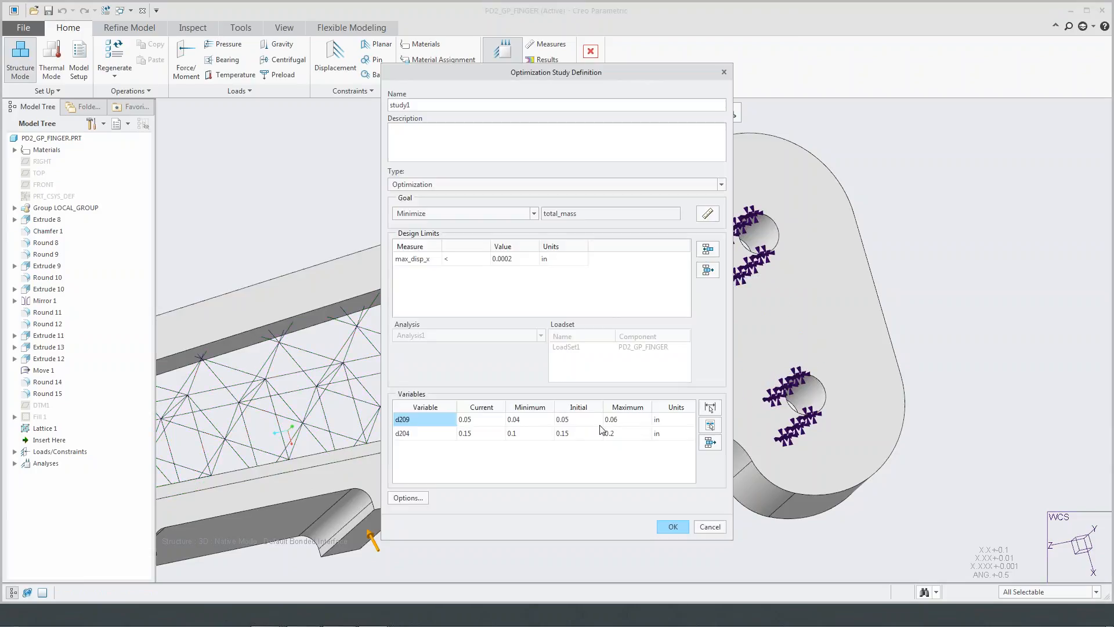
- Confirm the optimization definition and run study1, deleting its existing output files, and check the run status summary
left_click(673, 528)
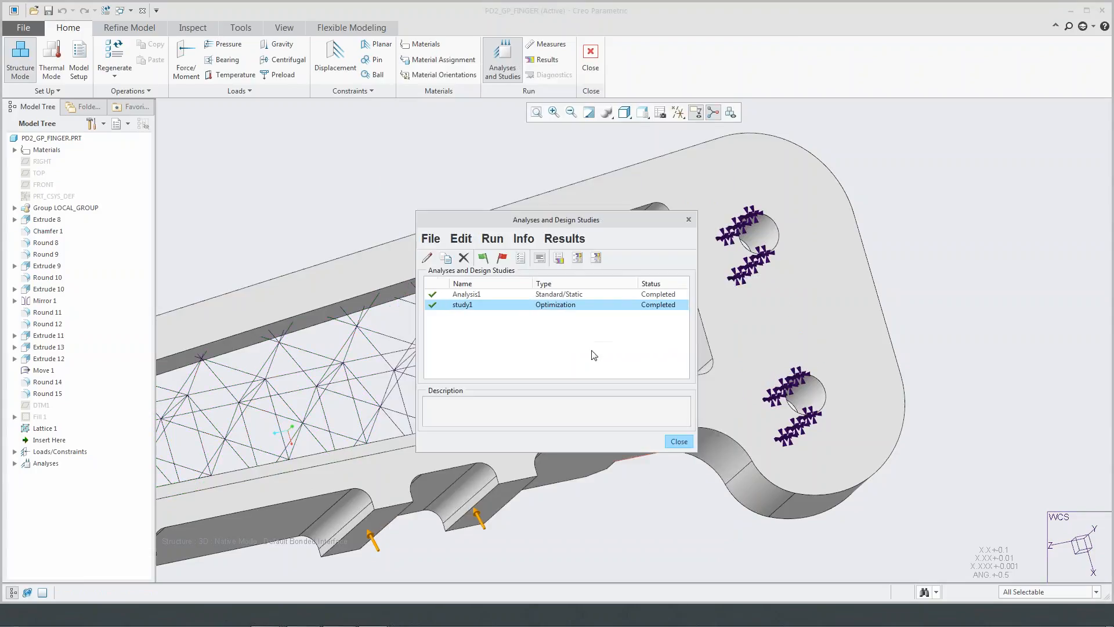
left_click(483, 257)
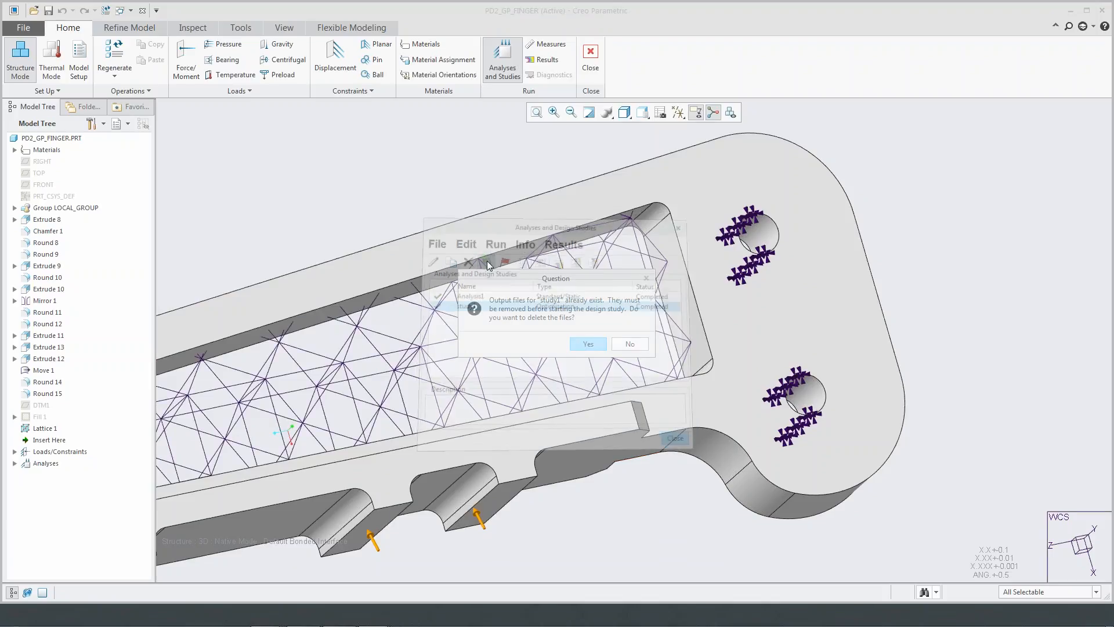
left_click(580, 343)
left_click(581, 340)
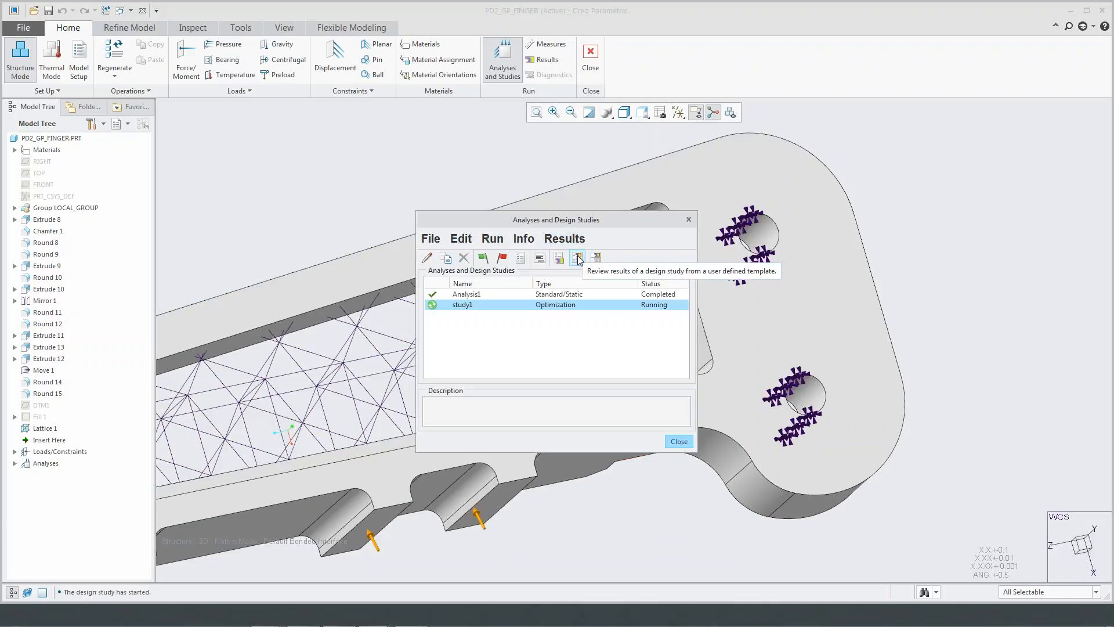
left_click(539, 257)
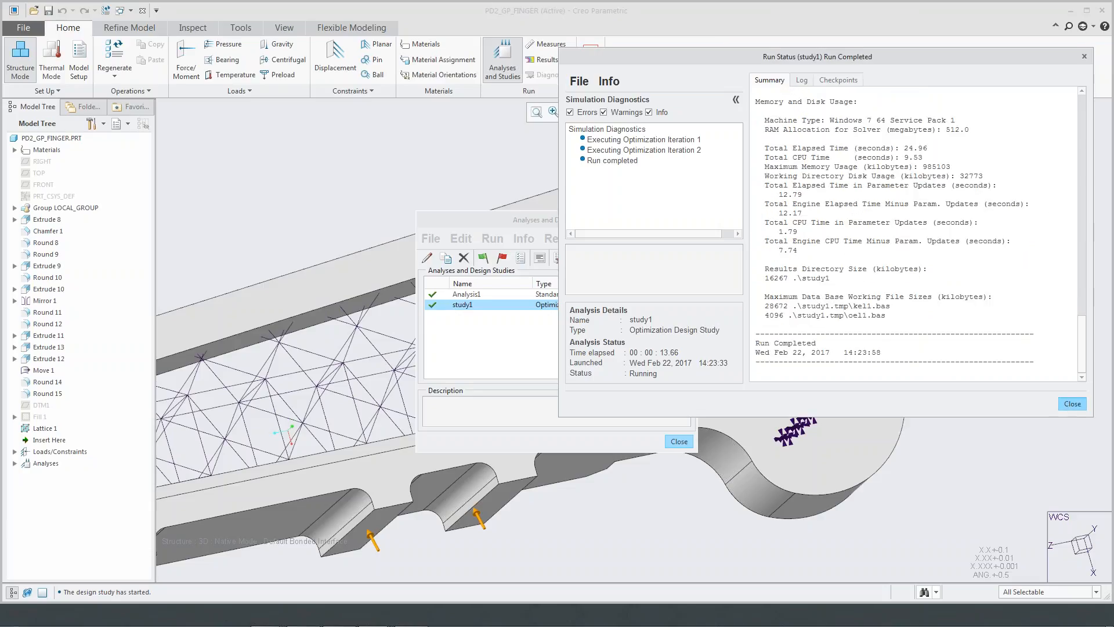
left_click(1072, 403)
- Review the successive lattice shapes in study1's optimization history
left_click(523, 238)
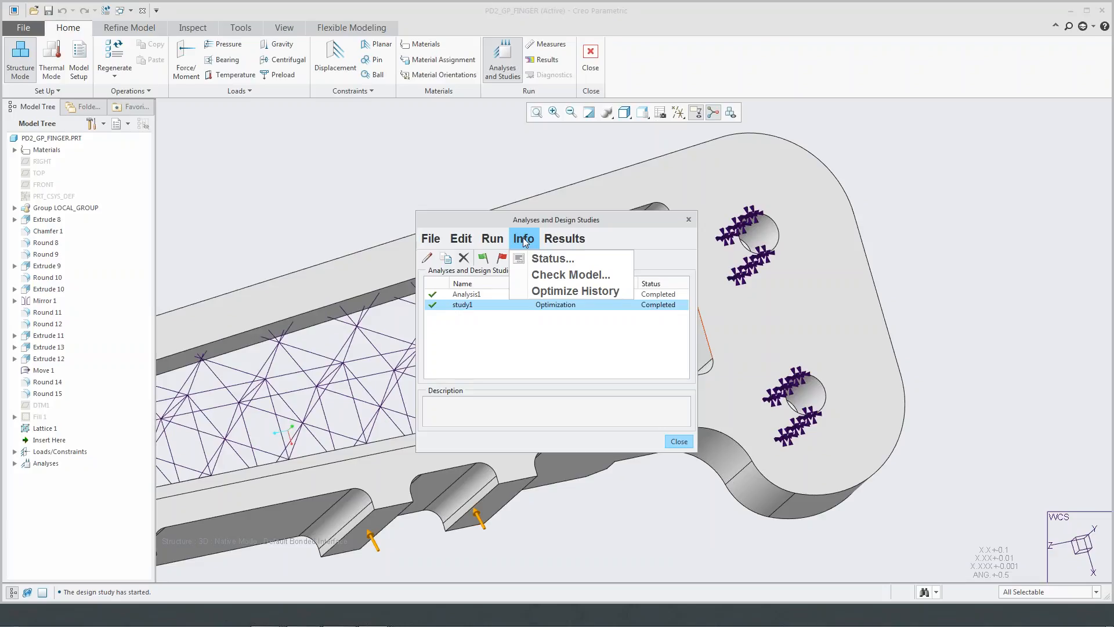
left_click(550, 292)
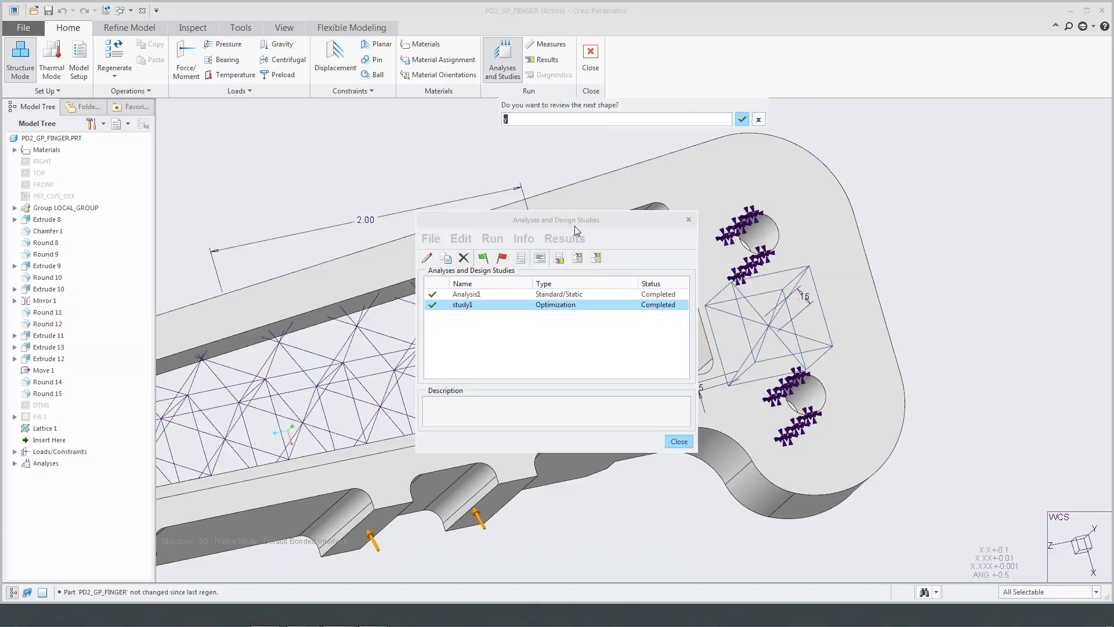
key("Return")
key("Return")
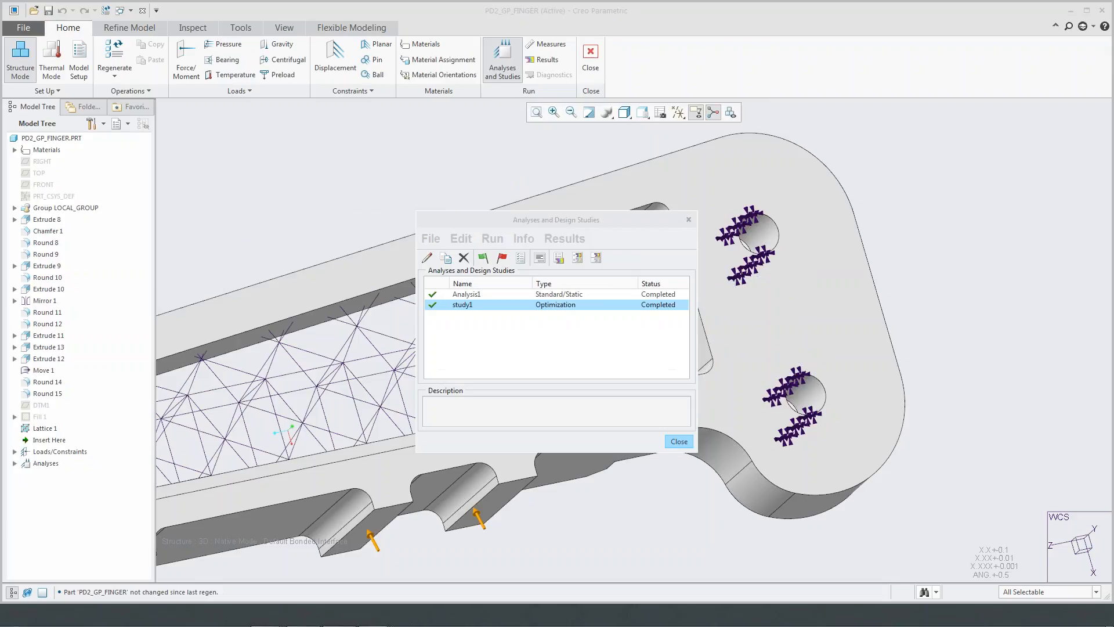
key("Return")
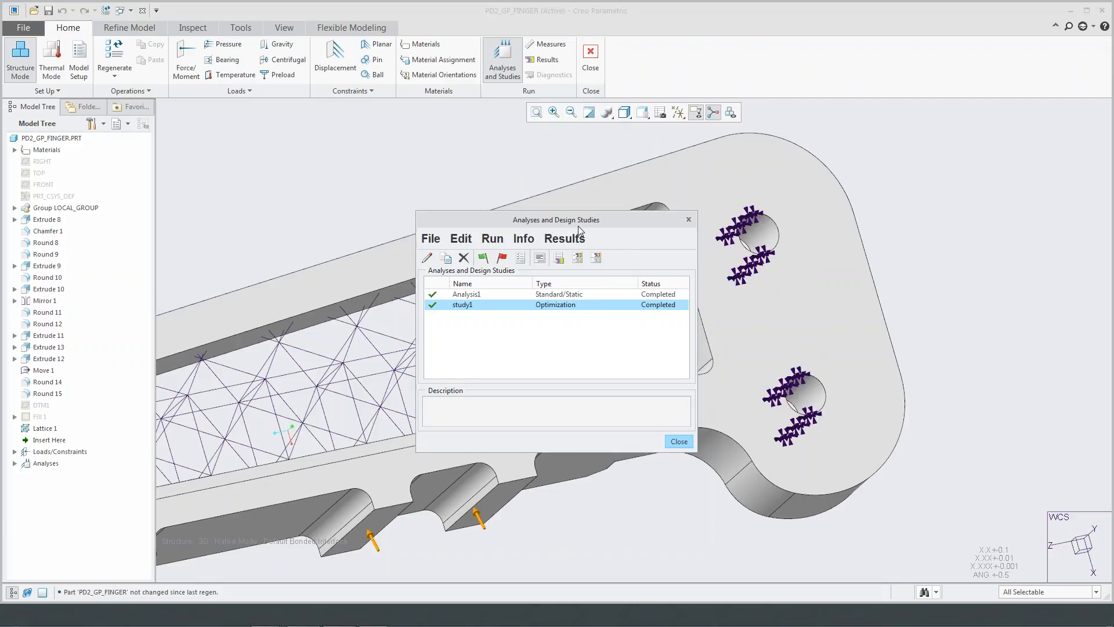
- Close the analyses and design studies list and leave the simulation environment
left_click(689, 219)
middle_click_drag(463, 275, 620, 302)
left_click(590, 57)
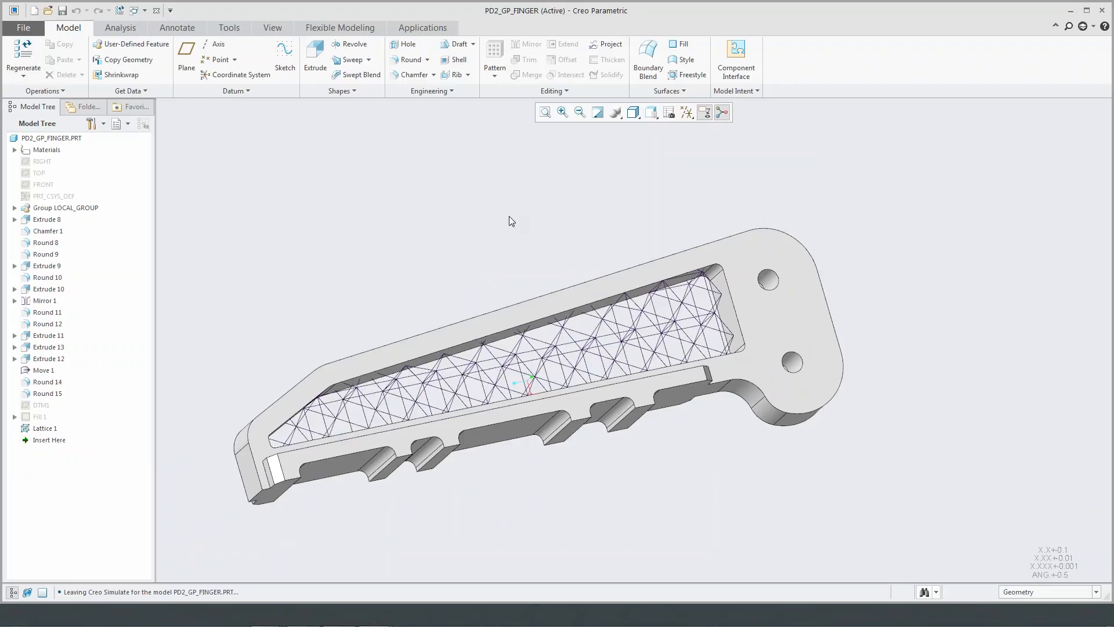
- Redefine Lattice 1 from its simplified representation to full solid geometry
right_click(78, 422)
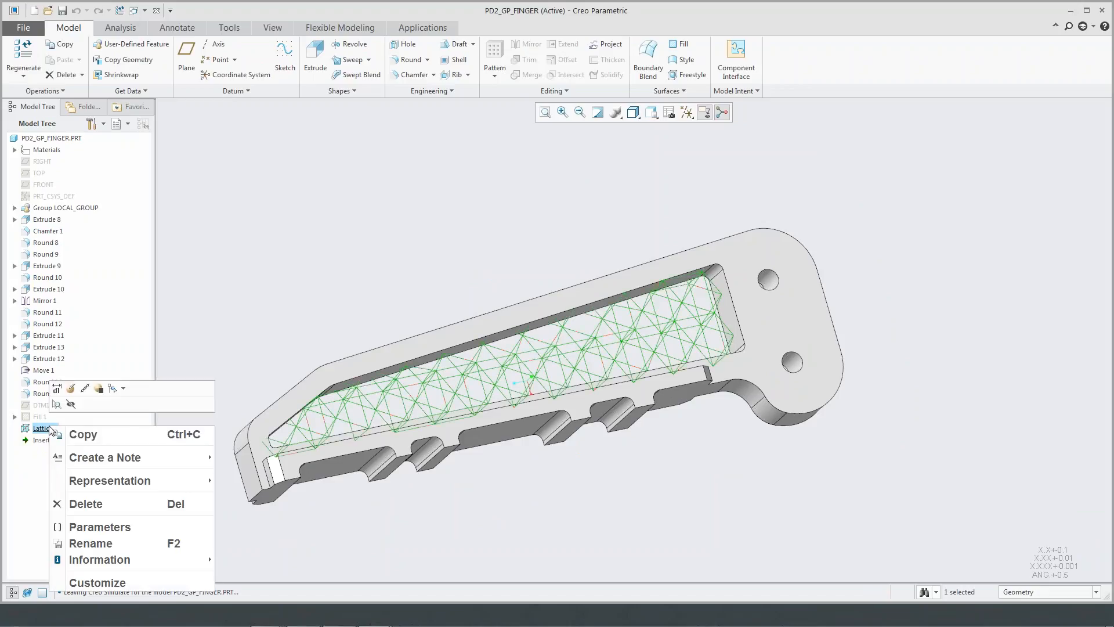
left_click(71, 388)
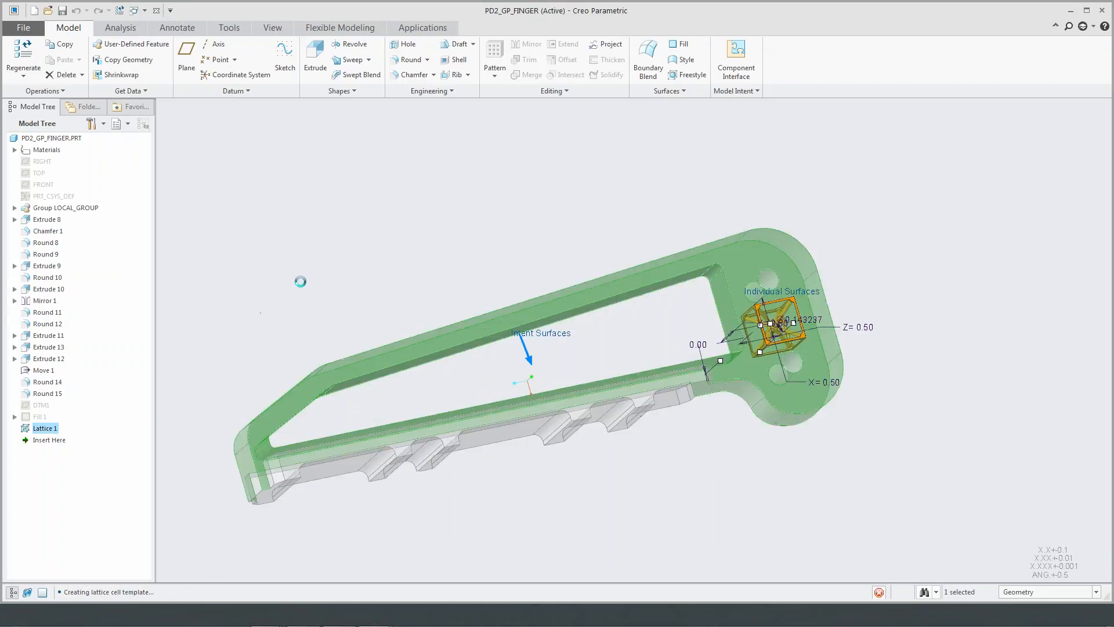
left_click(319, 62)
left_click(293, 83)
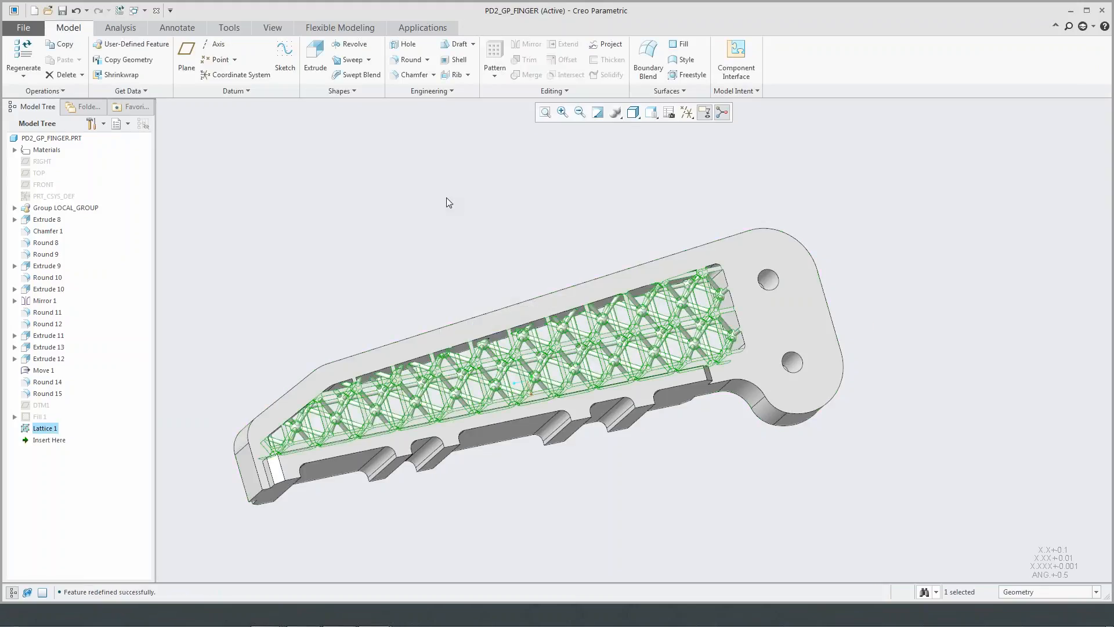
left_click(443, 193)
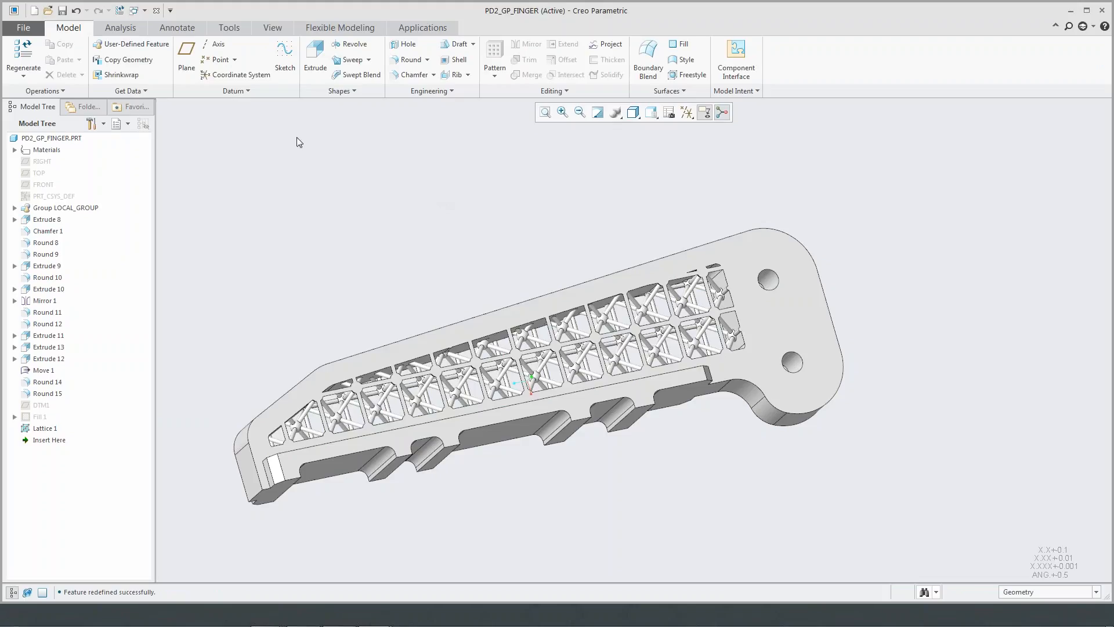
- Prepare the gripper finger for 3D printing by placing it in a printer tray assembly
left_click(36, 32)
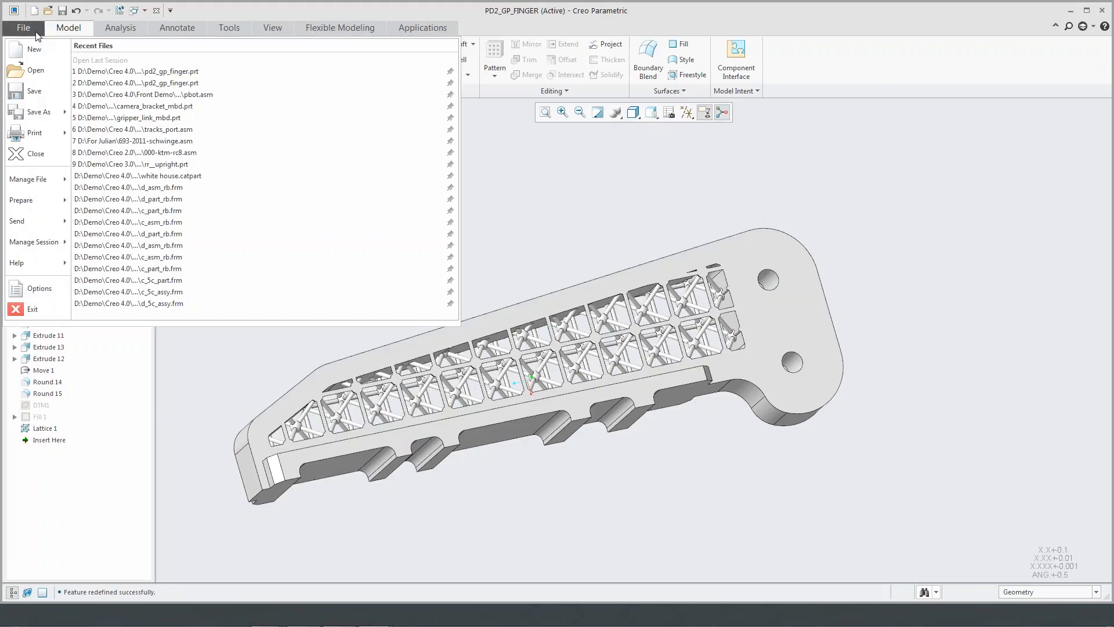
mouse_move(42, 140)
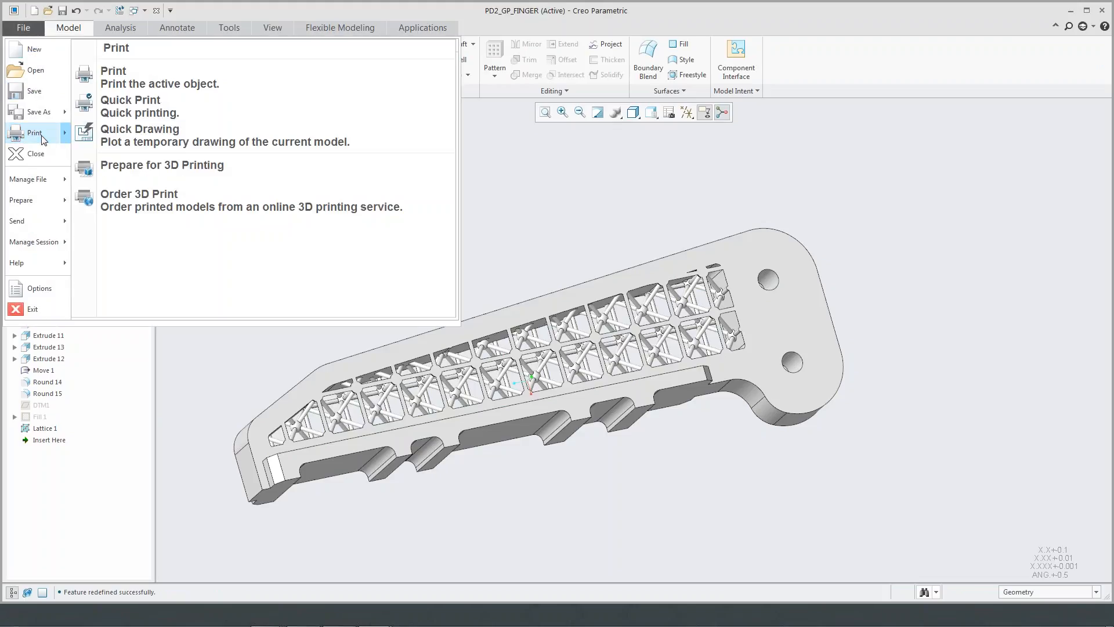
left_click(161, 167)
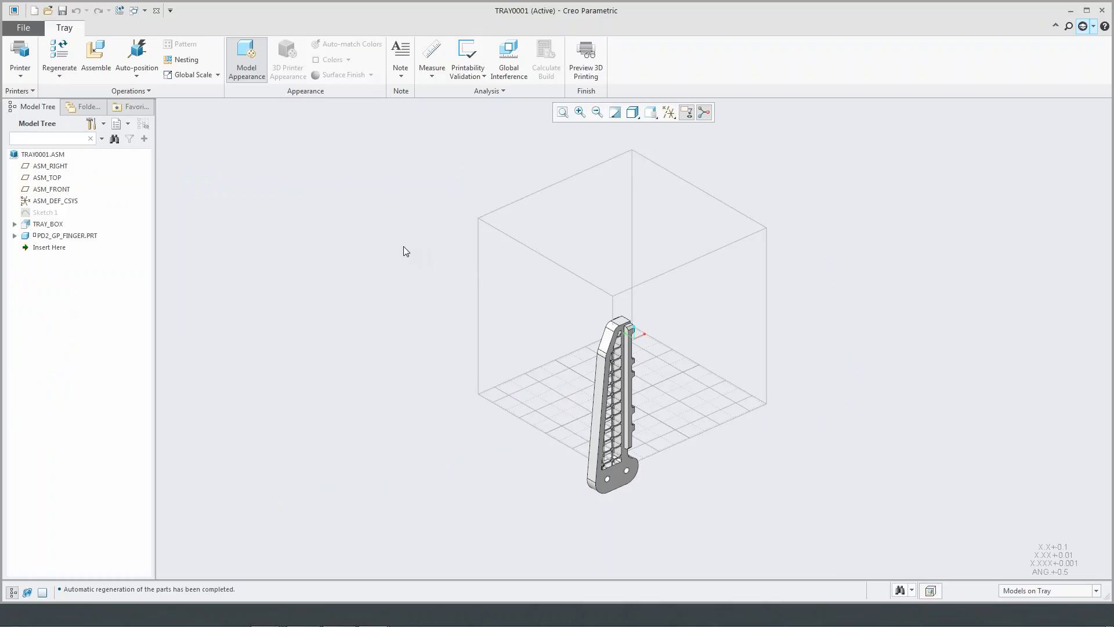
- Examine the configured 3D printers and the printer types that can be installed, without adding a new printer
left_click(20, 61)
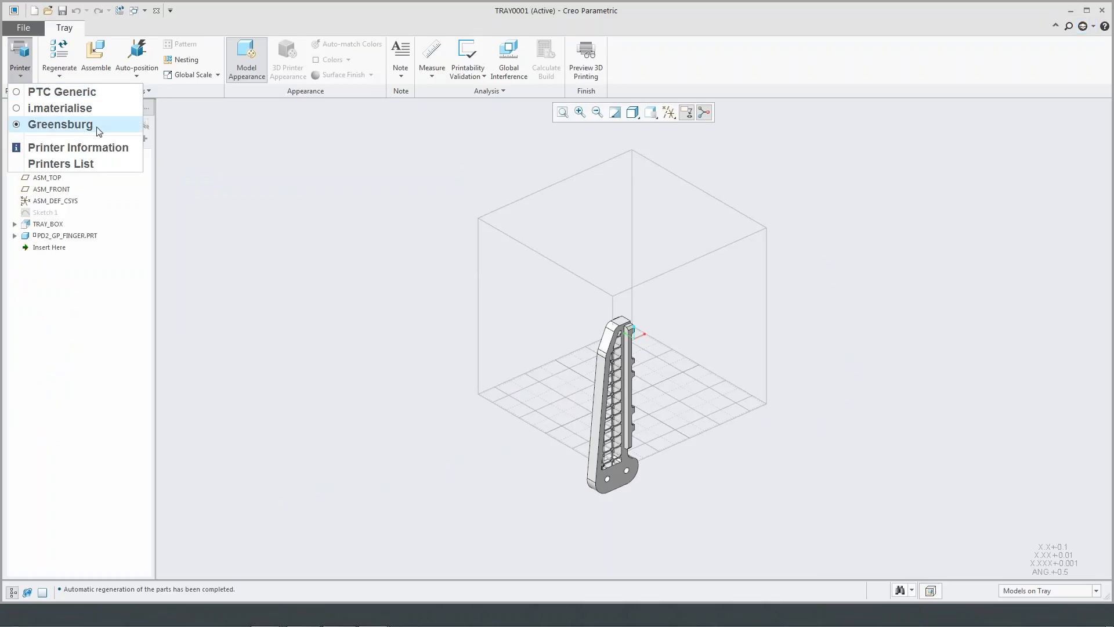
left_click(94, 166)
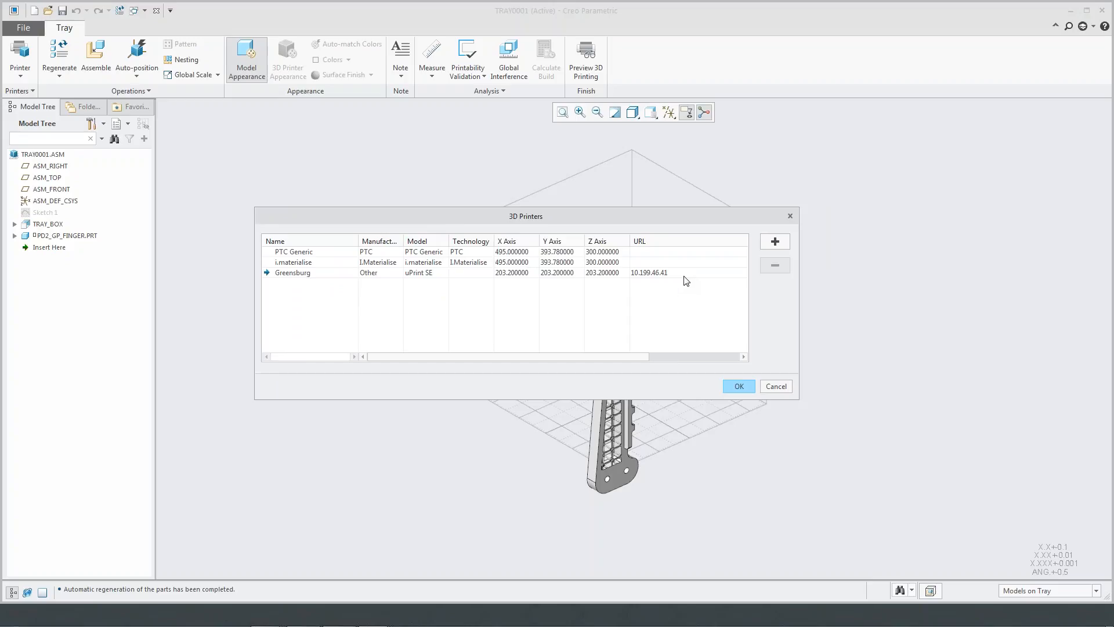
left_click(775, 243)
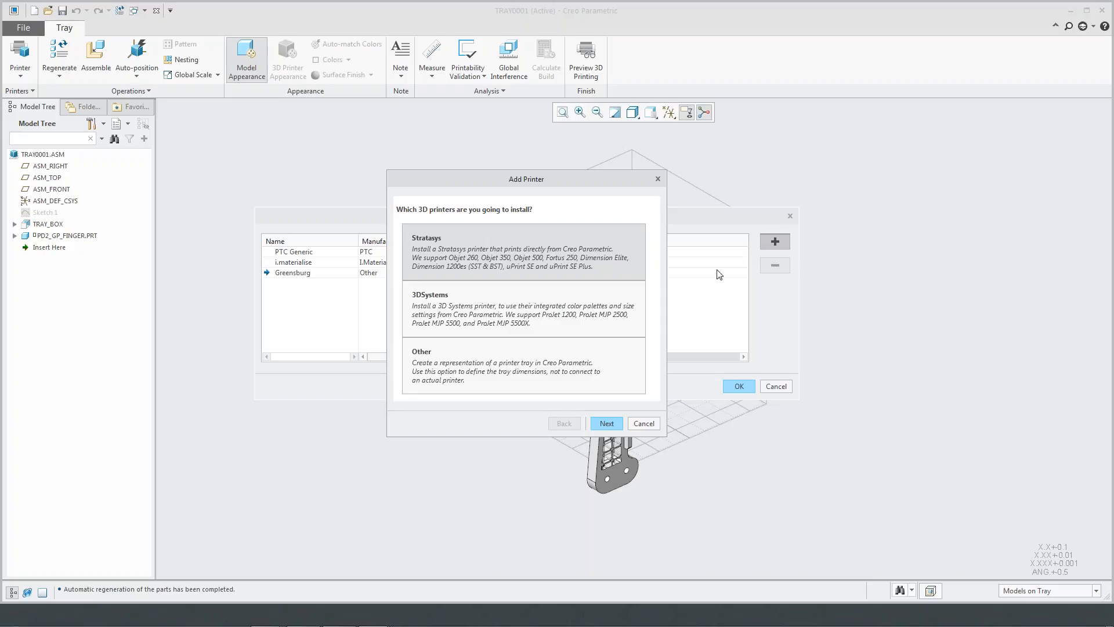
left_click(644, 424)
left_click(738, 386)
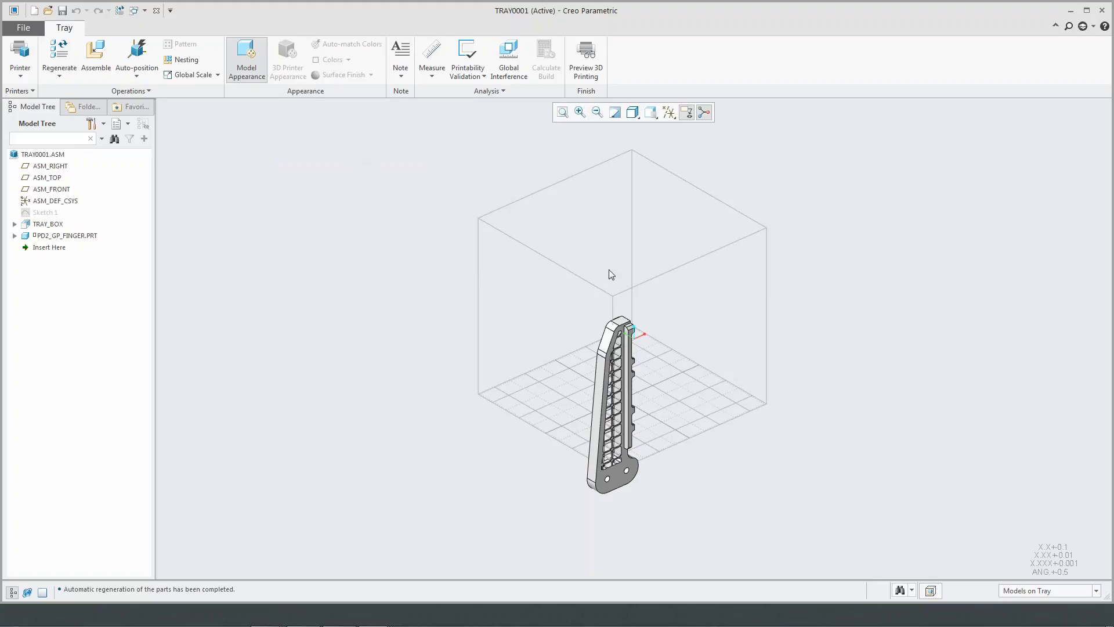
- Auto-position the finger on the tray and create a direction pattern of 3 instances normal to the tray box's side plane
left_click(136, 54)
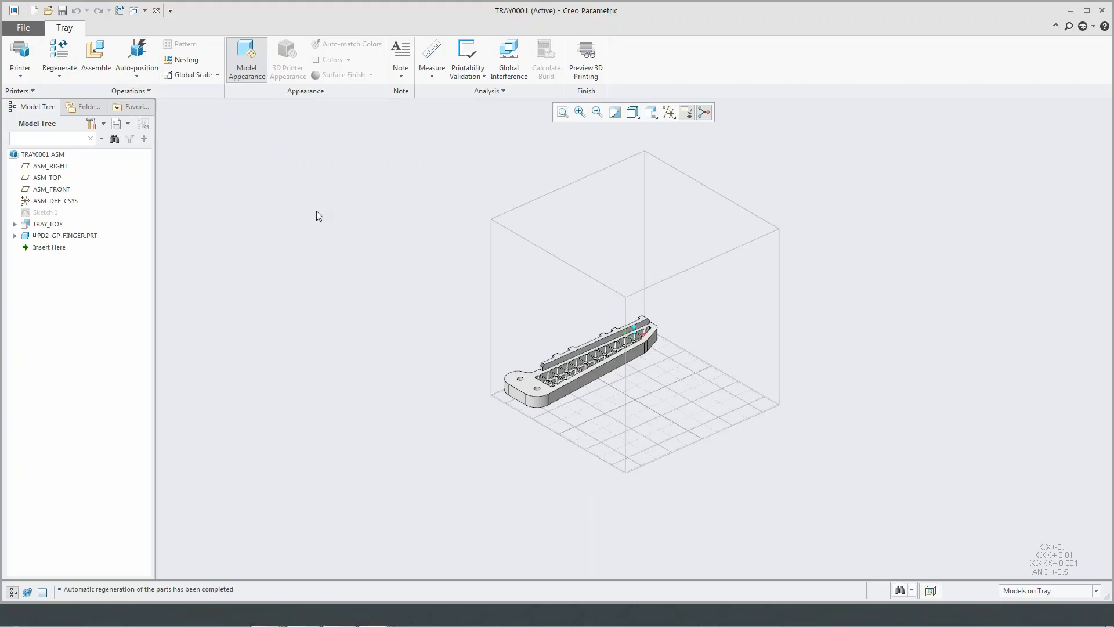
right_click(90, 236)
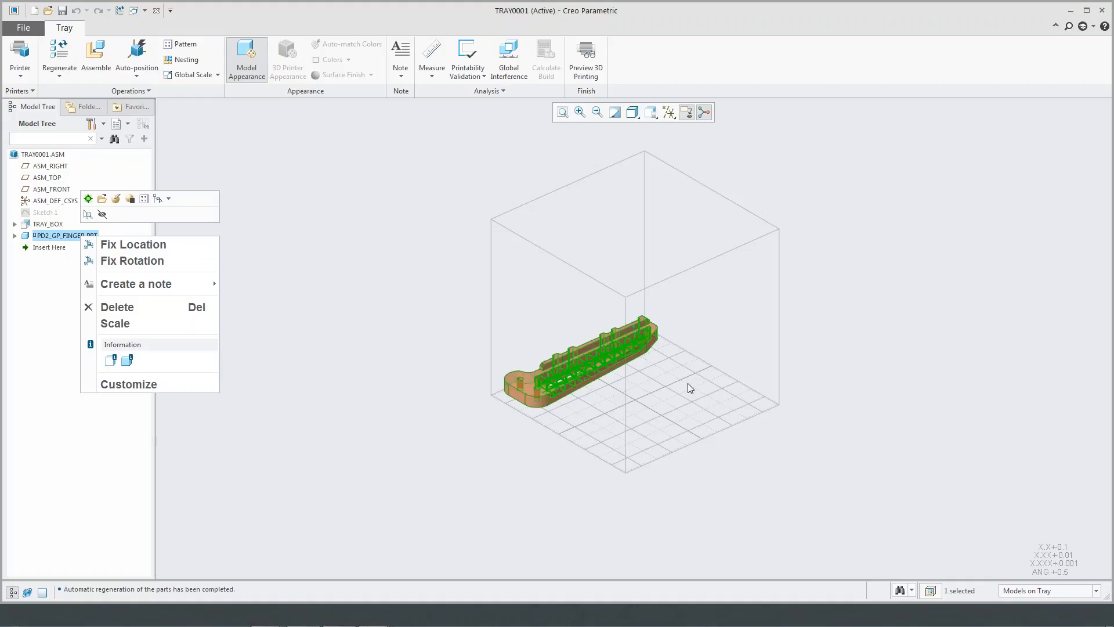
left_click(144, 199)
left_click(40, 62)
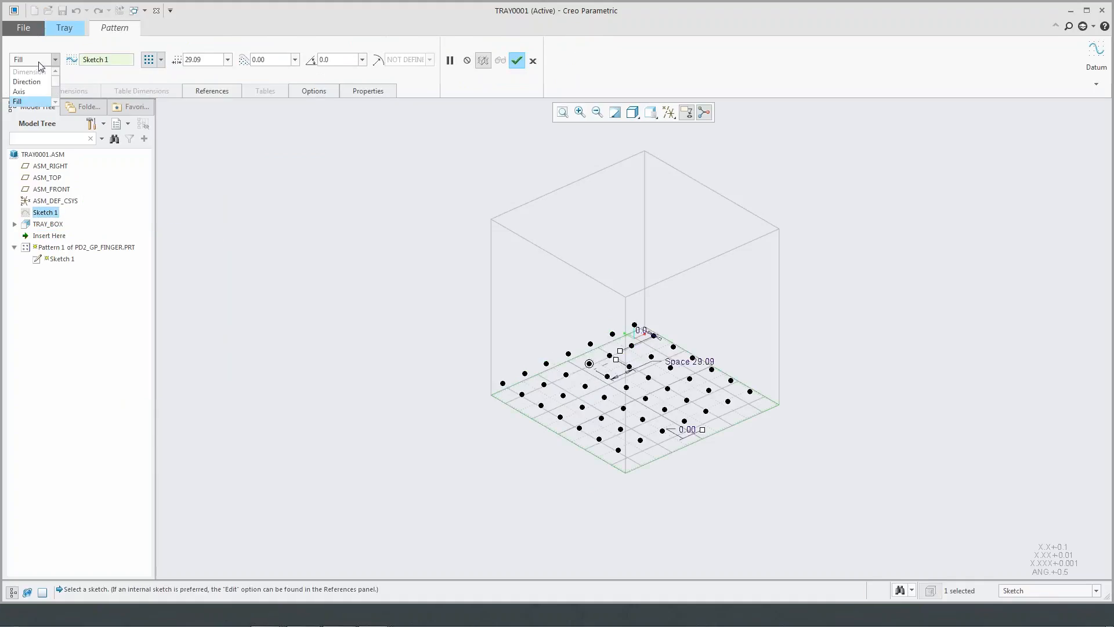
left_click(38, 85)
left_click(646, 343)
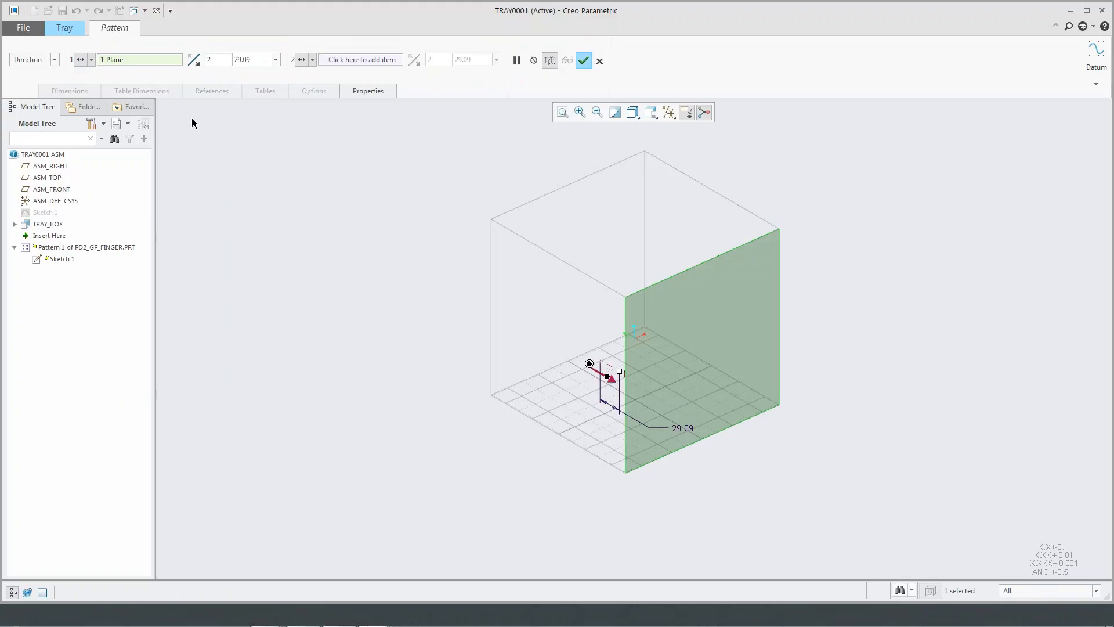
double_click(220, 59)
type("3")
key("Return")
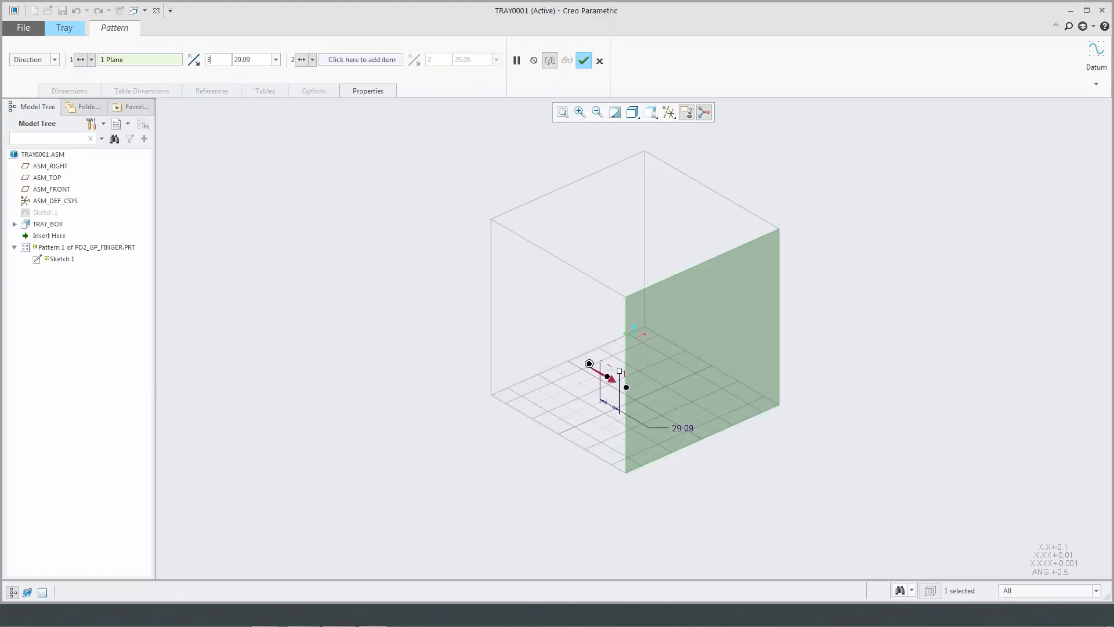
left_click(583, 61)
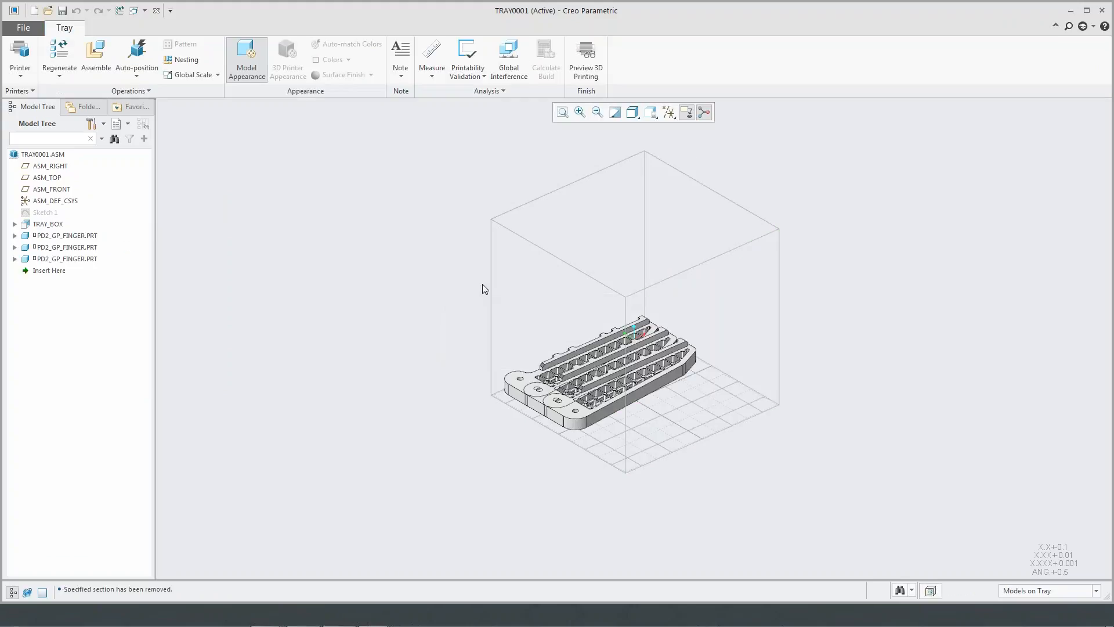
- Check the patterned fingers for global interference, parts only and exact, and auto-position them on the tray to separate them
scroll(651, 372, "down", 3)
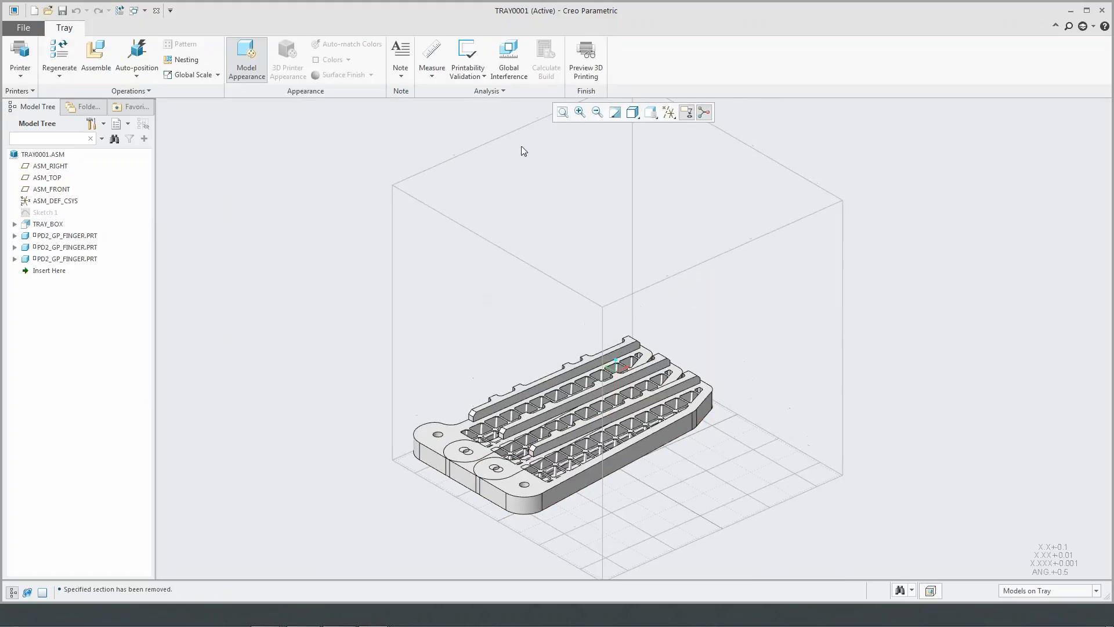
left_click(509, 58)
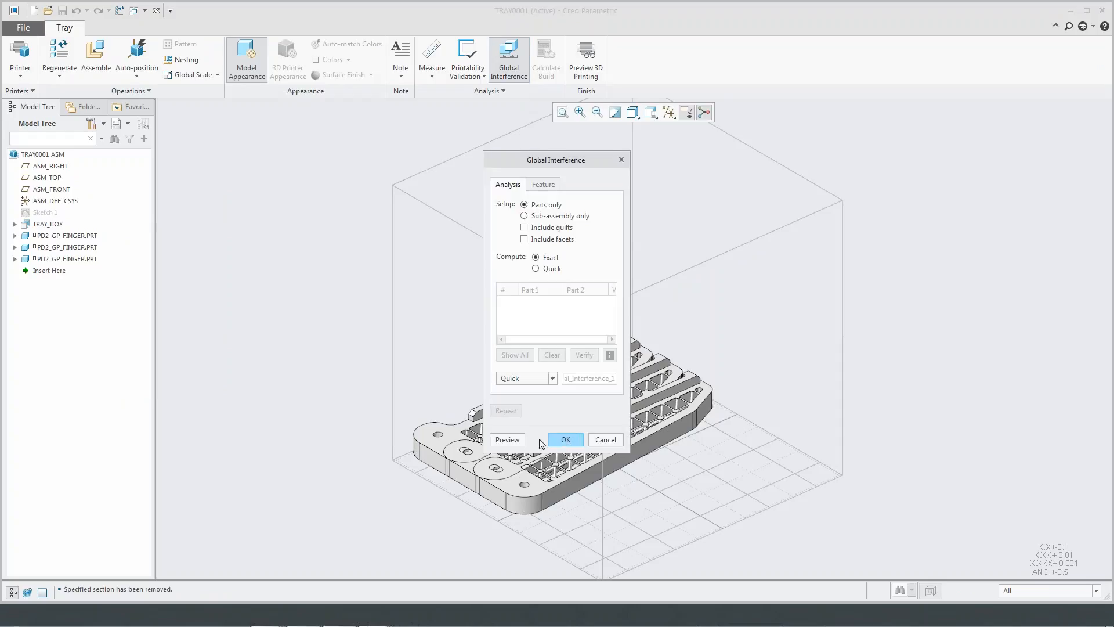
left_click(509, 439)
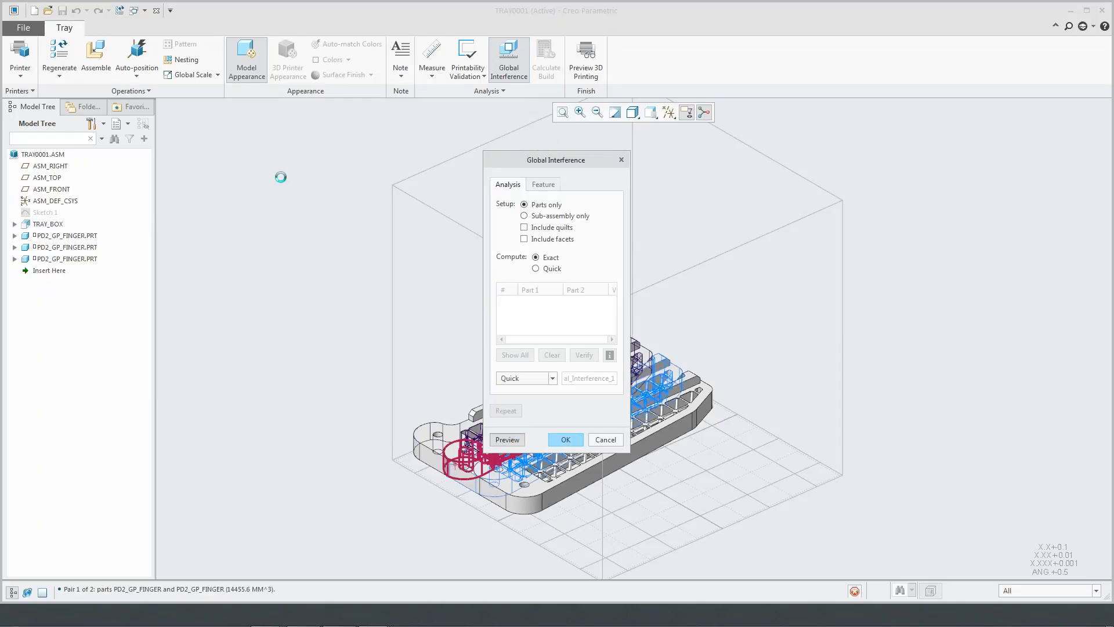
left_click_drag(579, 165, 304, 183)
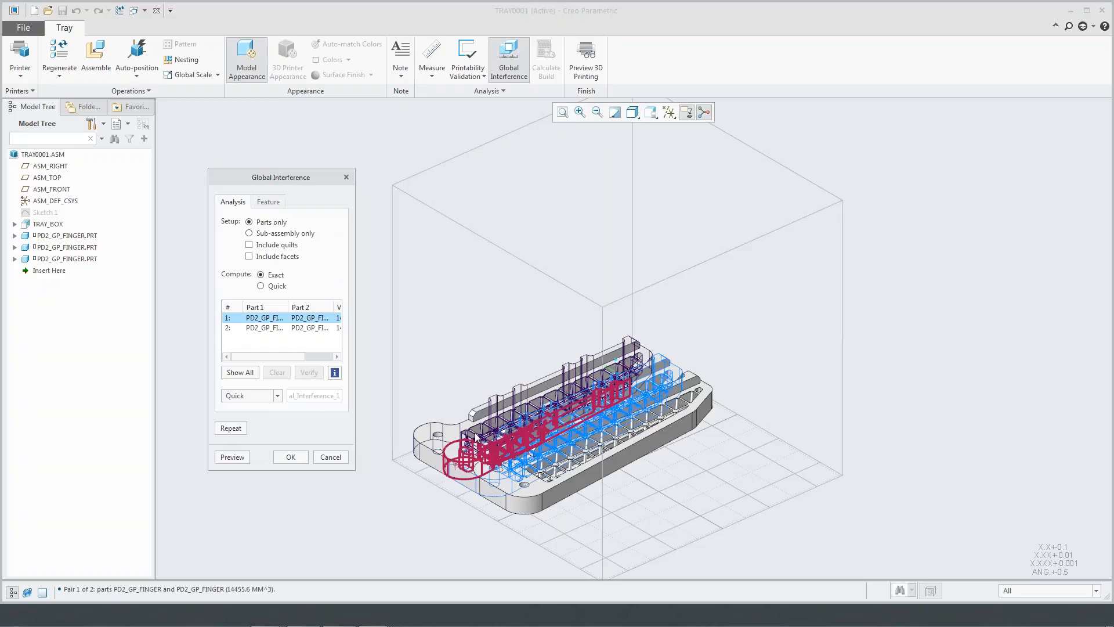
left_click(328, 458)
left_click(140, 64)
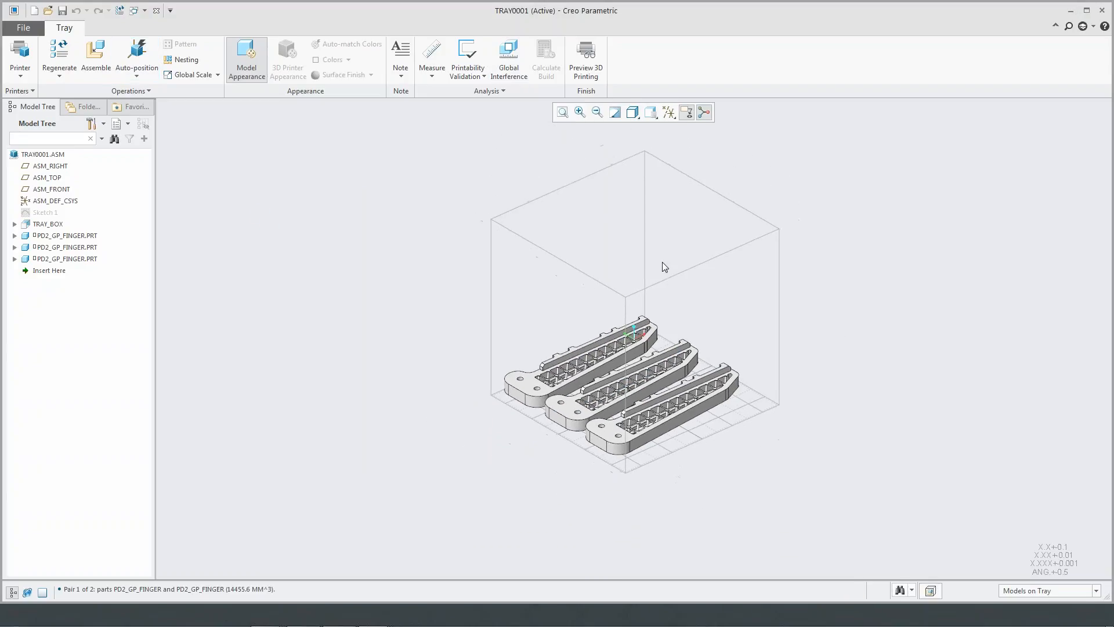
- Verify thin walls on the first finger using a minimum wall thickness of 0.70 mm and a tolerance of 0.07
left_click(467, 55)
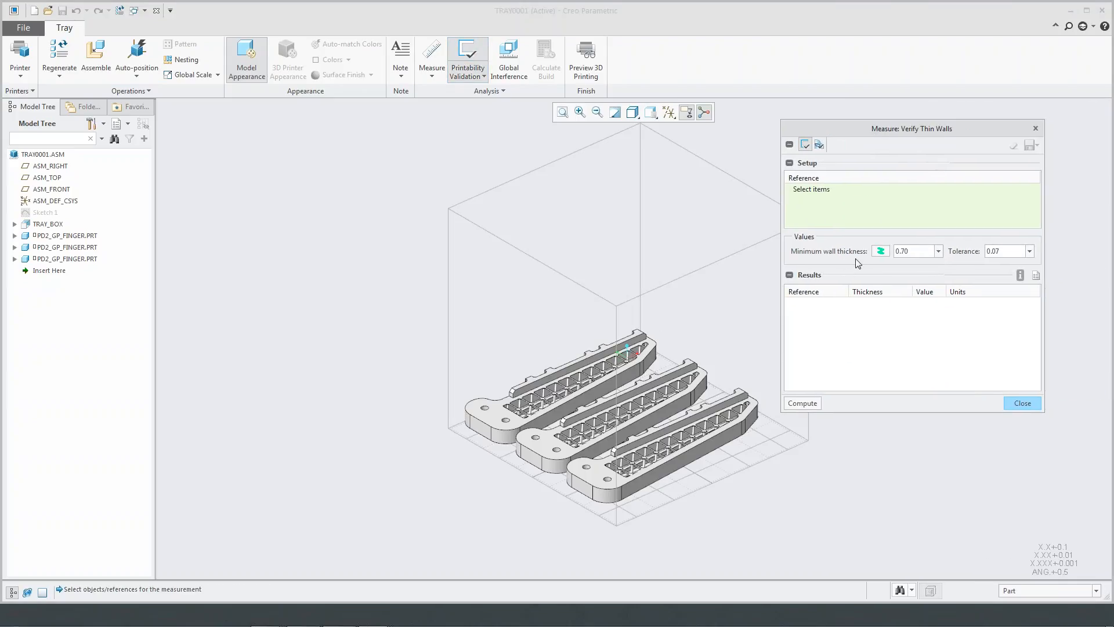
left_click(524, 399)
left_click(803, 401)
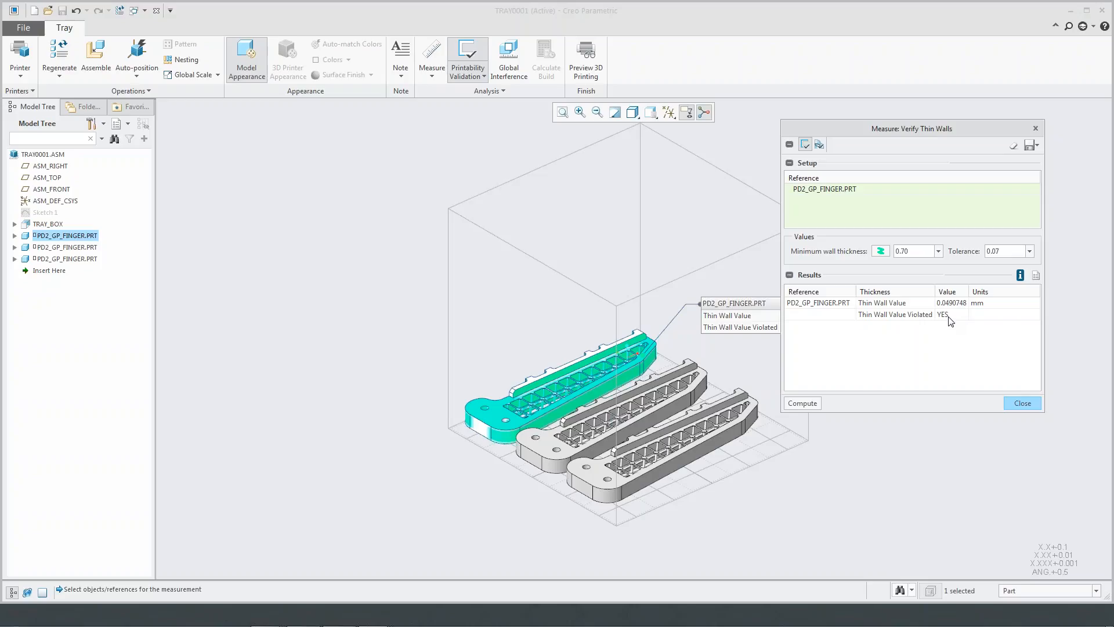
left_click(1022, 402)
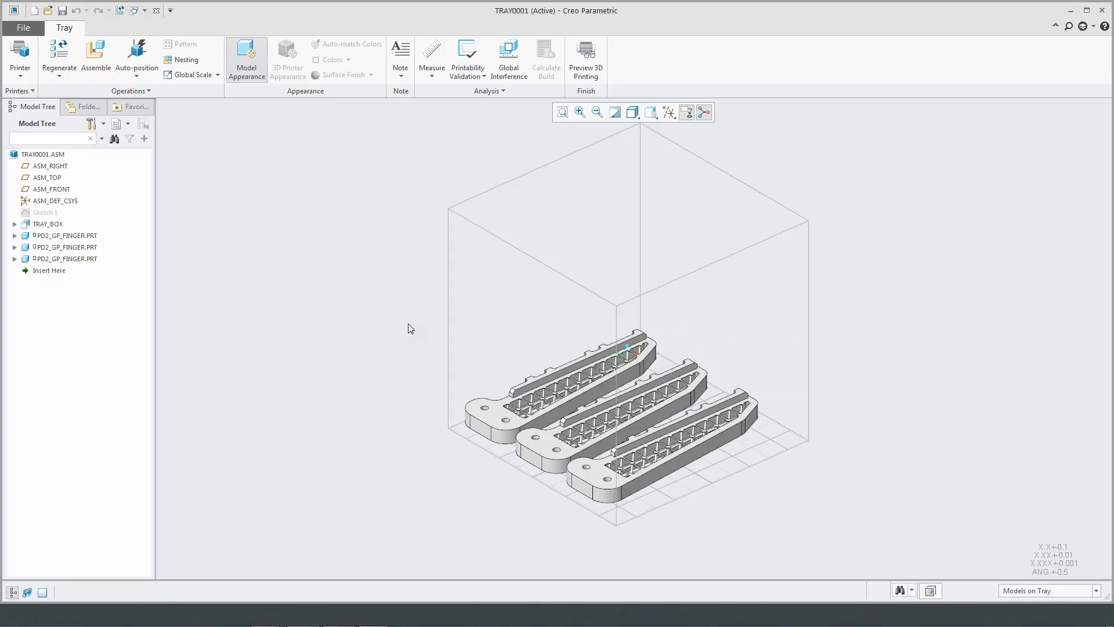
- Preview the 3D print of the three fingers on the tray with the support material displayed
left_click(586, 58)
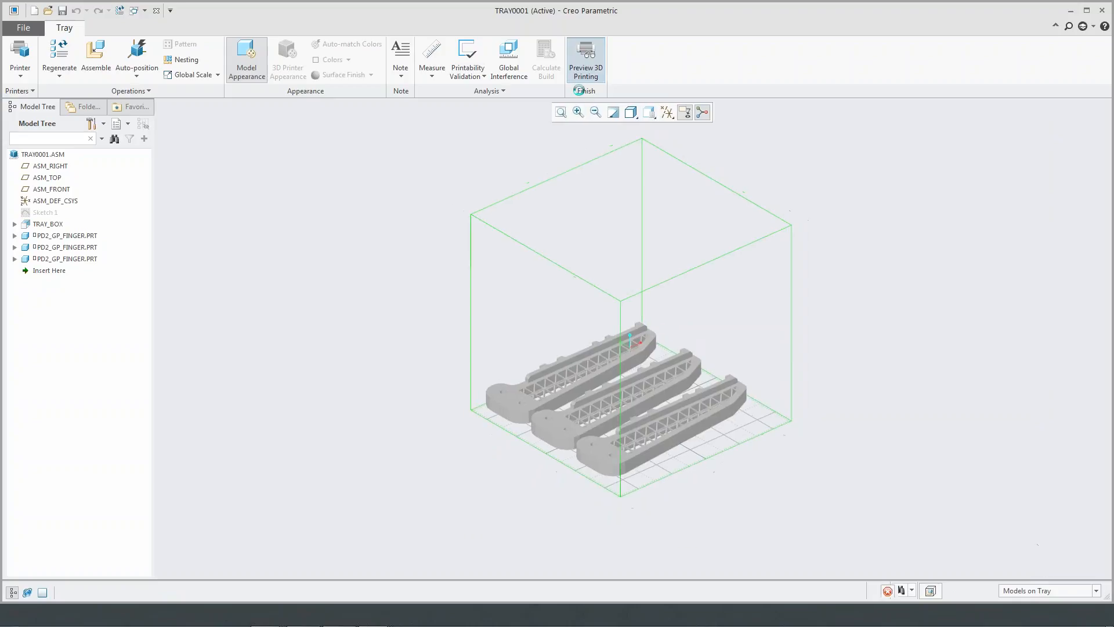
left_click(105, 58)
scroll(539, 417, "down", 2)
scroll(538, 417, "down", 5)
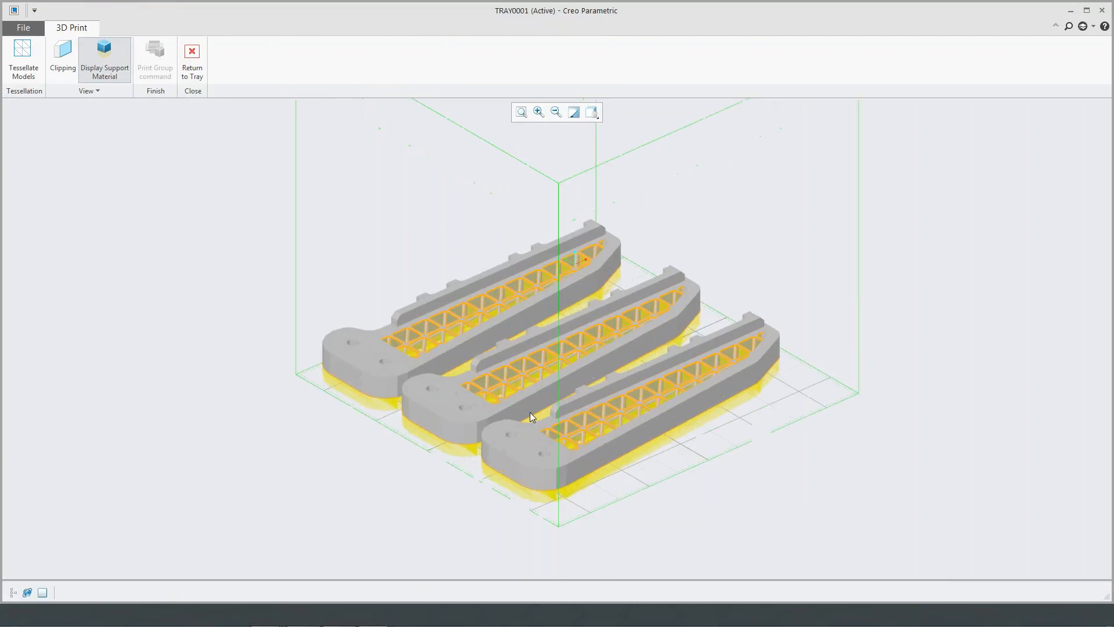
middle_click_drag(541, 391, 499, 354)
- Inspect the internal lattice and supports by moving a clipping plane vertically through the fingers, and return to the tray
left_click(62, 58)
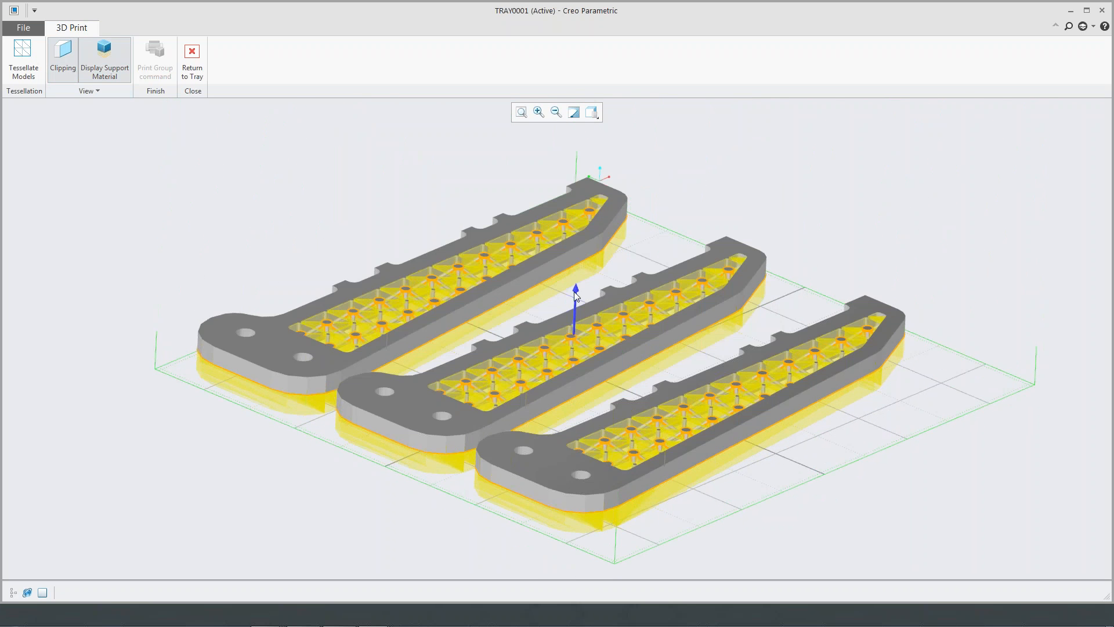
mouse_move(576, 291)
left_mouse_down()
mouse_move(576, 329)
mouse_move(577, 275)
left_mouse_up()
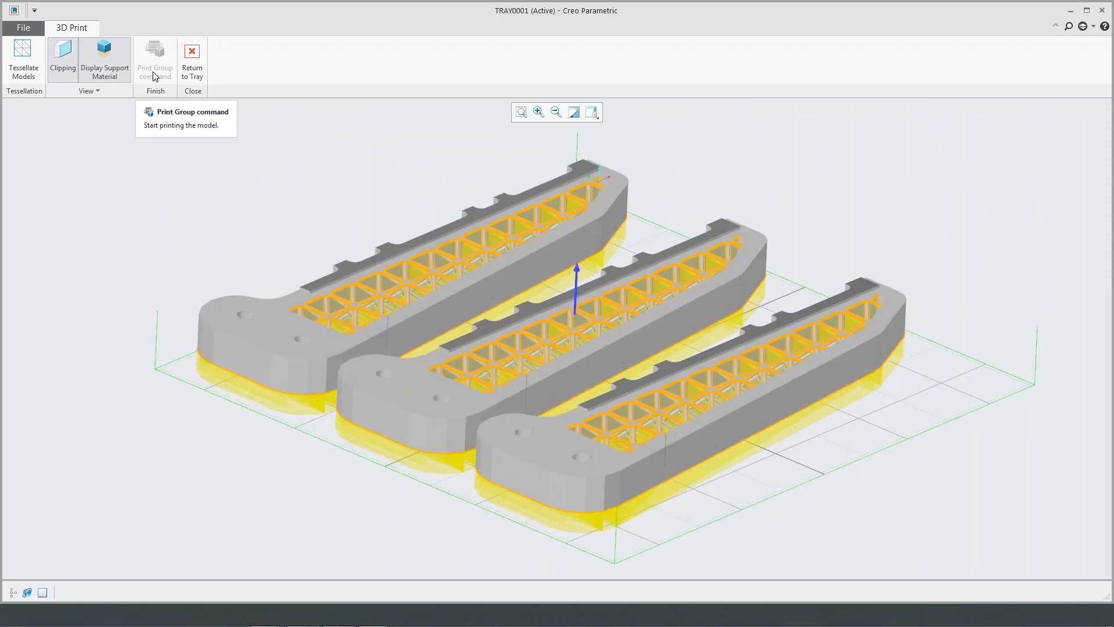
left_click(186, 72)
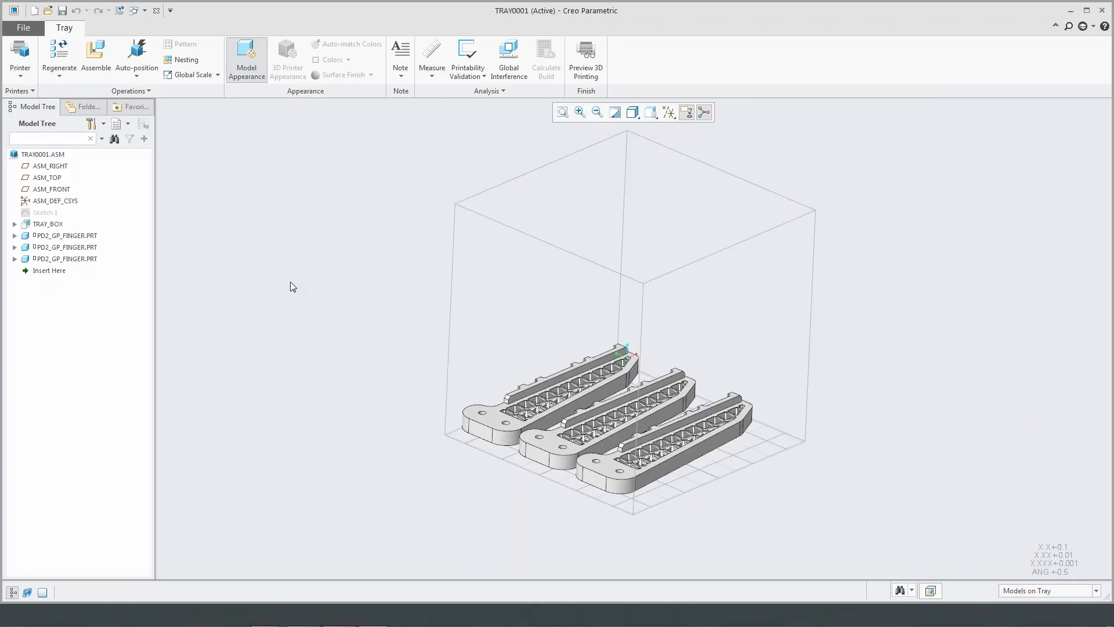
- Examine the customized Stereolithography (*.stl) export options for the tray, including chord height and angle control, and leave without exporting
left_click(25, 31)
left_click(40, 111)
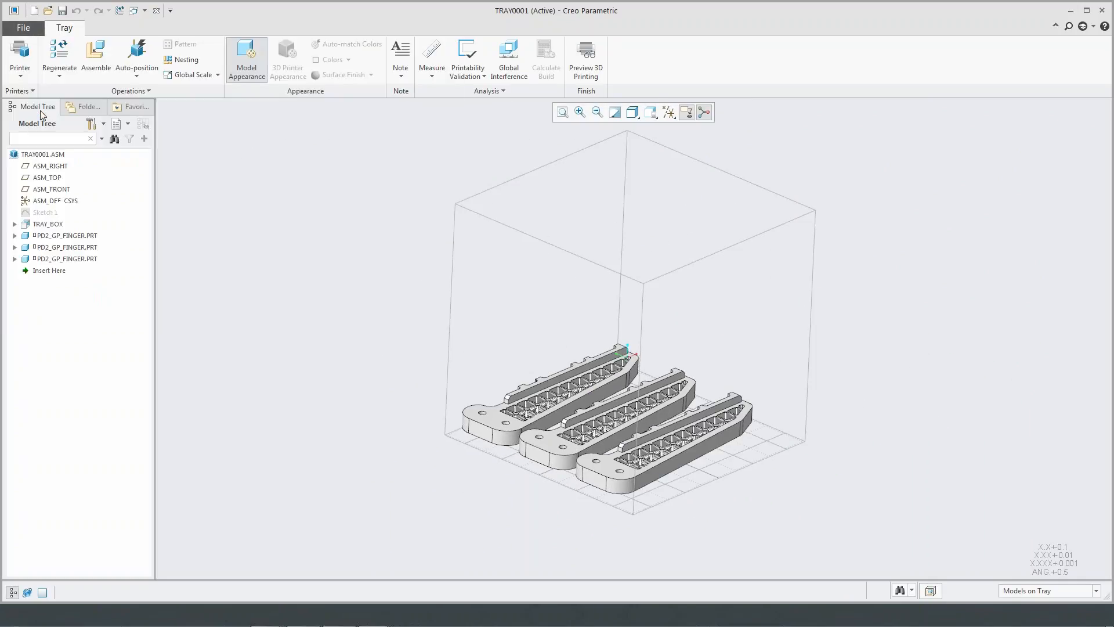
left_click(534, 520)
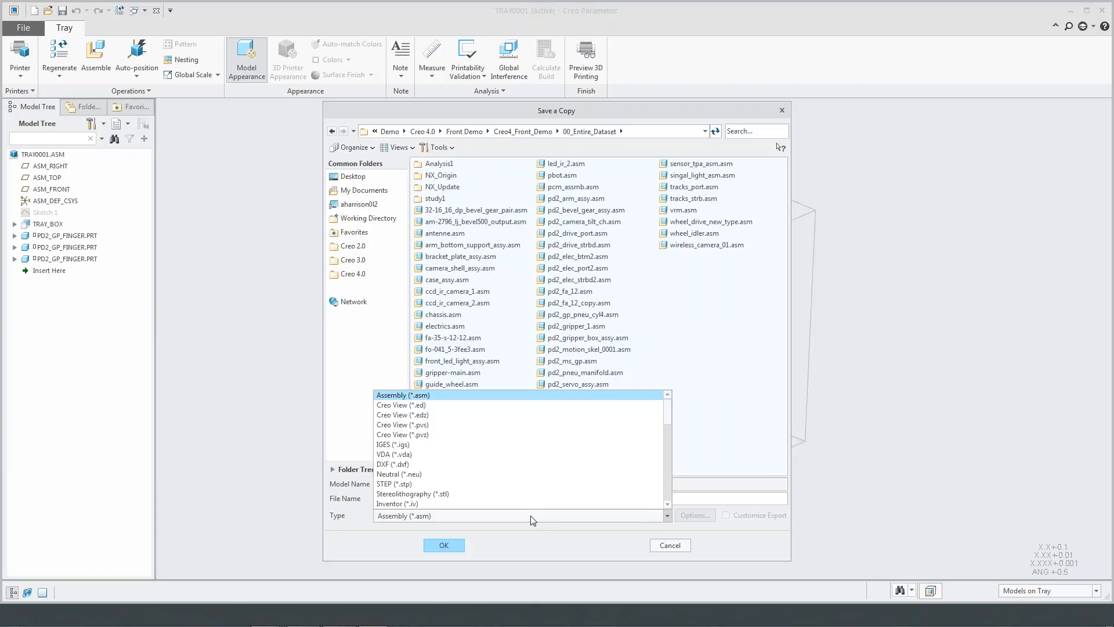
left_click(502, 493)
left_click(727, 516)
left_click(455, 546)
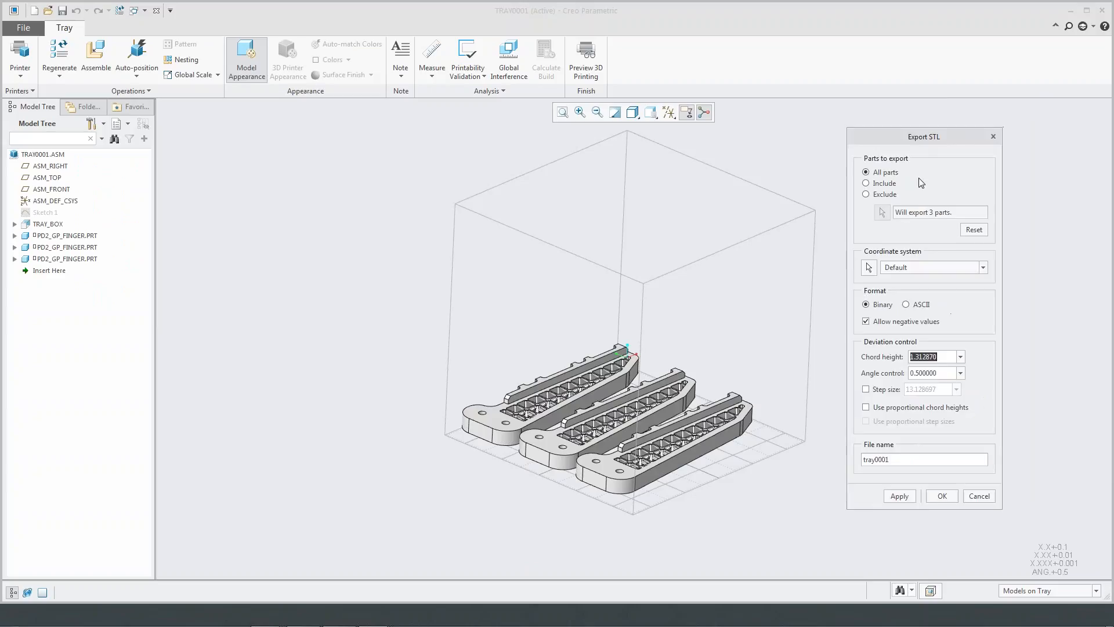
left_click(944, 357)
left_click(944, 374)
left_click(946, 358)
left_click(976, 496)
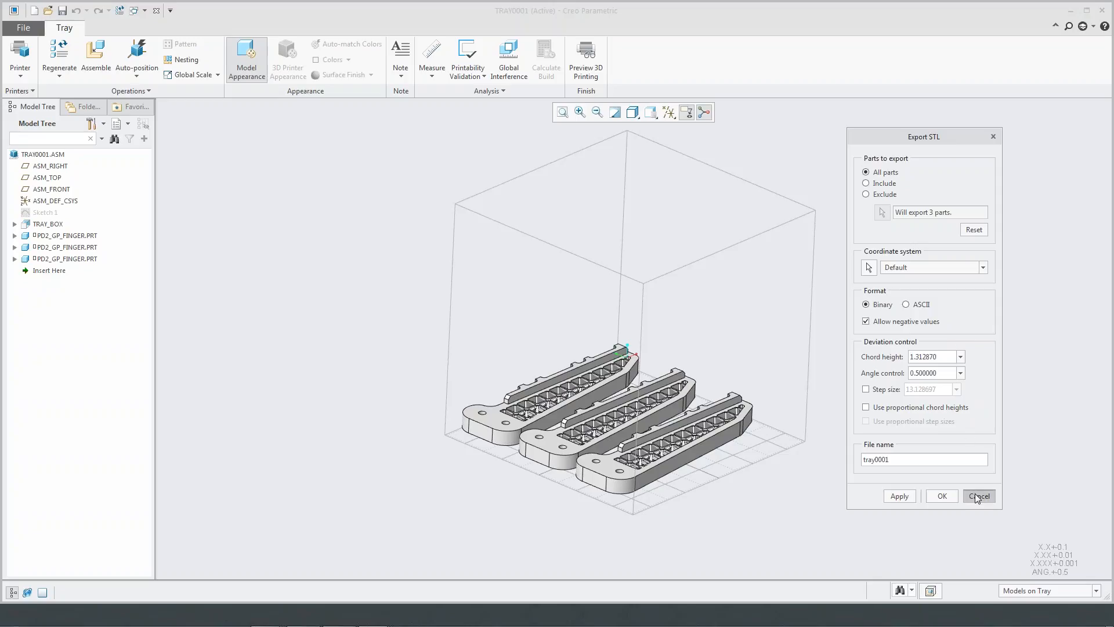
left_click(977, 496)
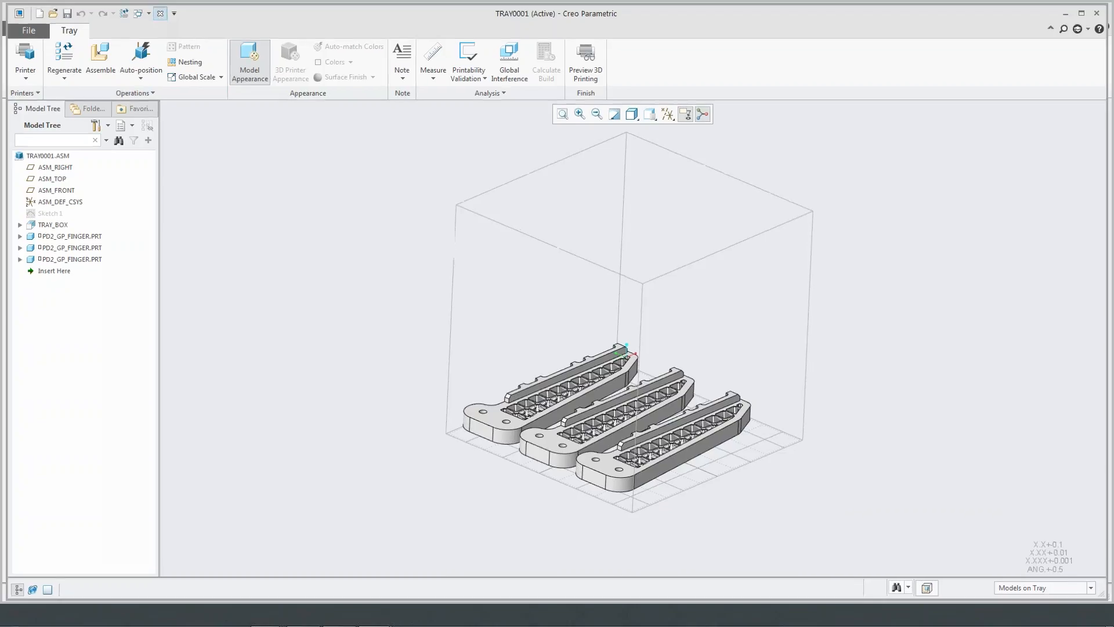
- Close the tray assembly to go back to the PBOT assembly and collapse PD2_ARM_ASSY.ASM in its model tree
left_click(156, 10)
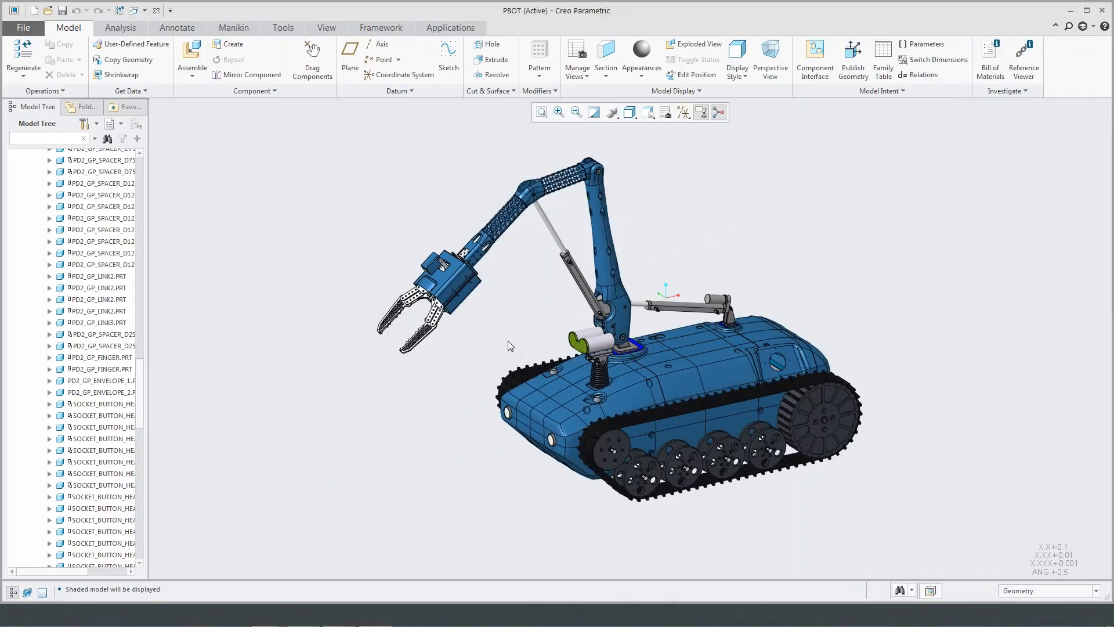
left_click_drag(143, 376, 151, 162)
left_click(14, 282)
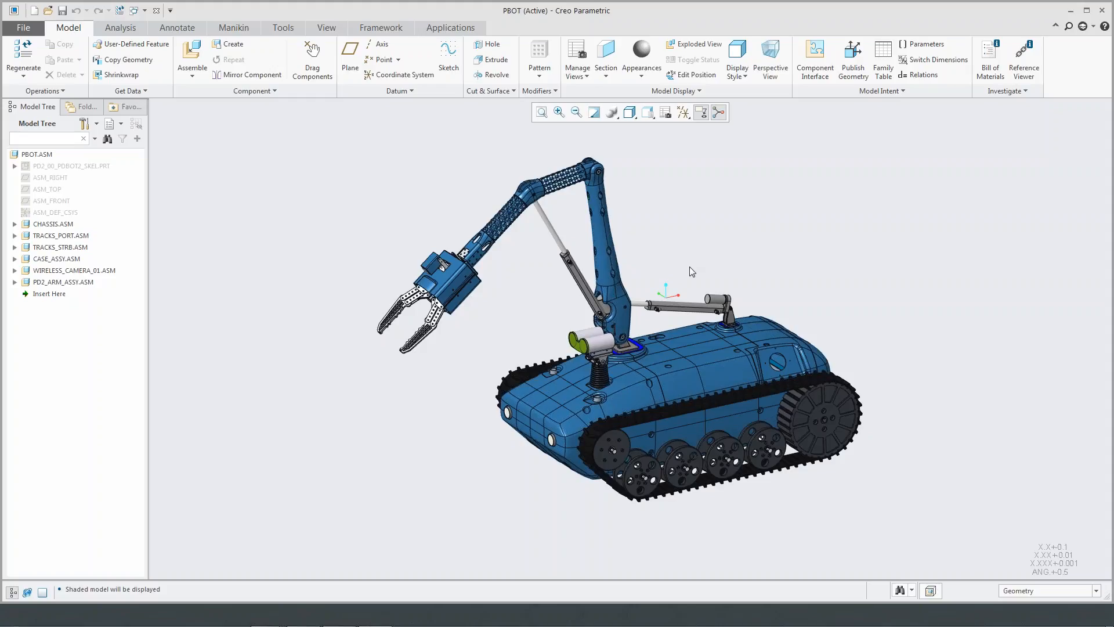
- Open the TRACKS_PORT.ASM subassembly of the robot on its own
mouse_move(689, 267)
middle_mouse_down()
mouse_move(711, 262)
mouse_move(700, 270)
middle_mouse_up()
middle_click_drag(904, 321, 808, 306, "shift")
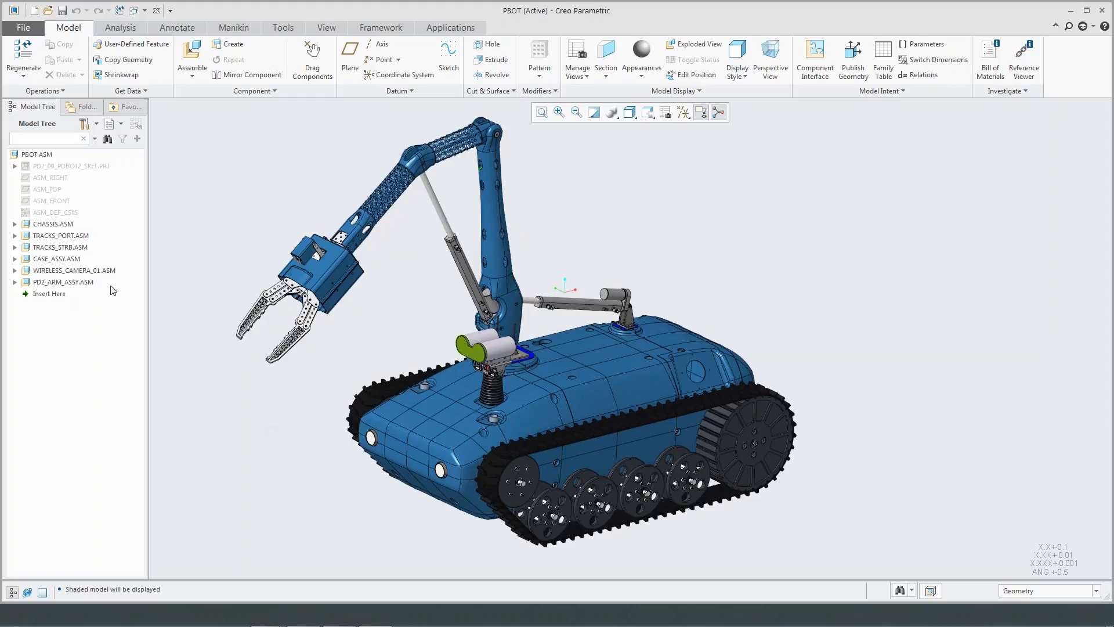
left_click(67, 235)
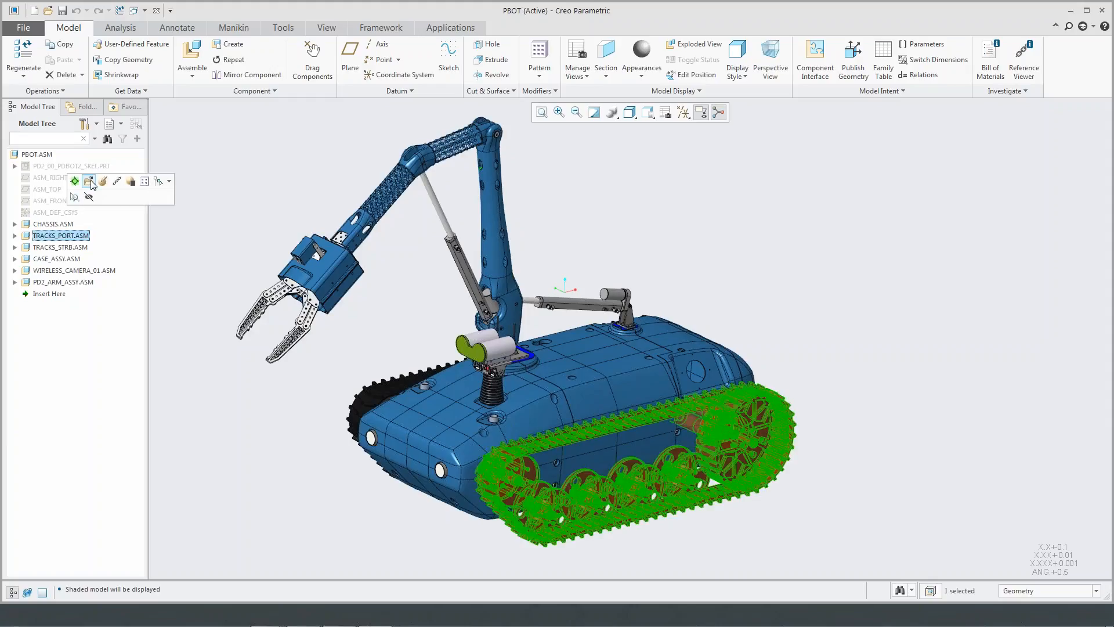
left_click(60, 236)
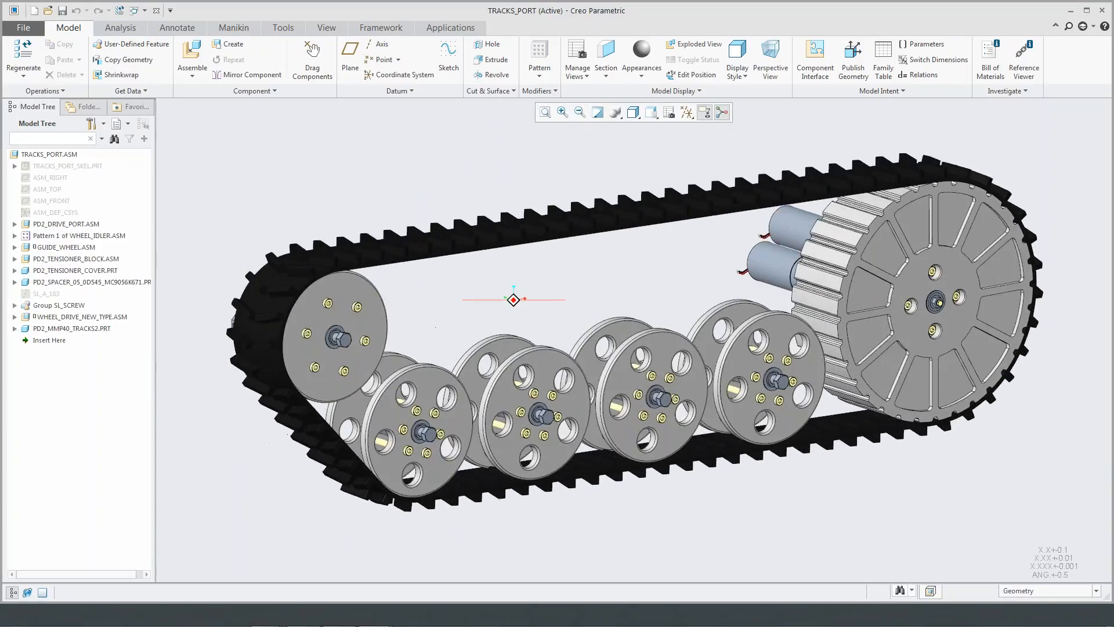
- Assemble the SolidWorks part 6530_side_guard_swx.sldprt directly into the track assembly, over the wheels
scroll(662, 336, "up", 2)
middle_click_drag(662, 308, 624, 340, "shift")
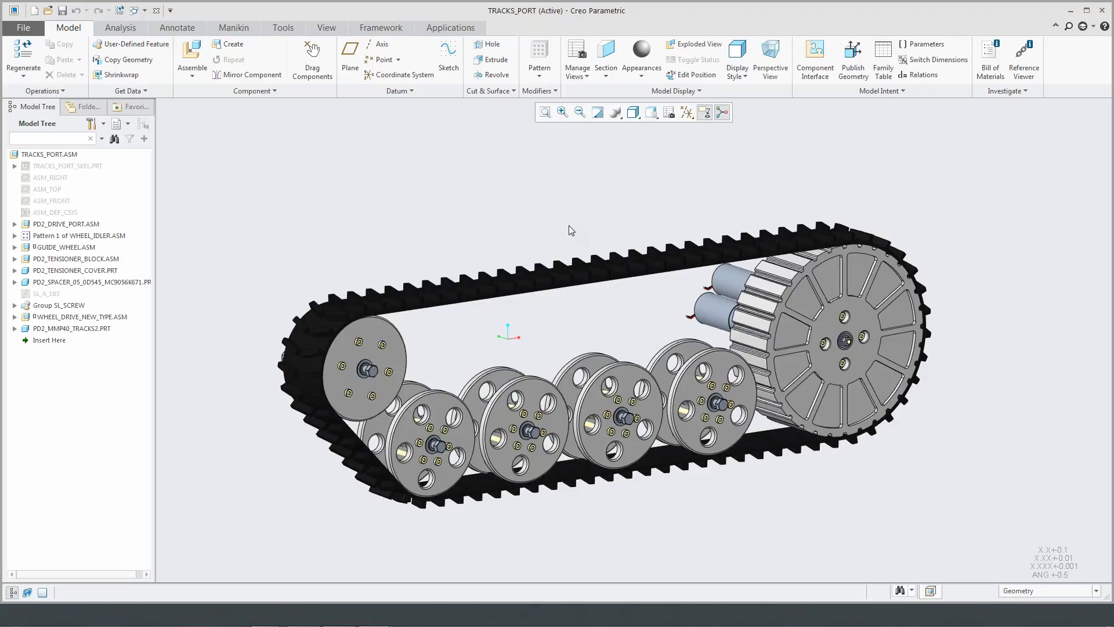
left_click(192, 58)
left_click(696, 521)
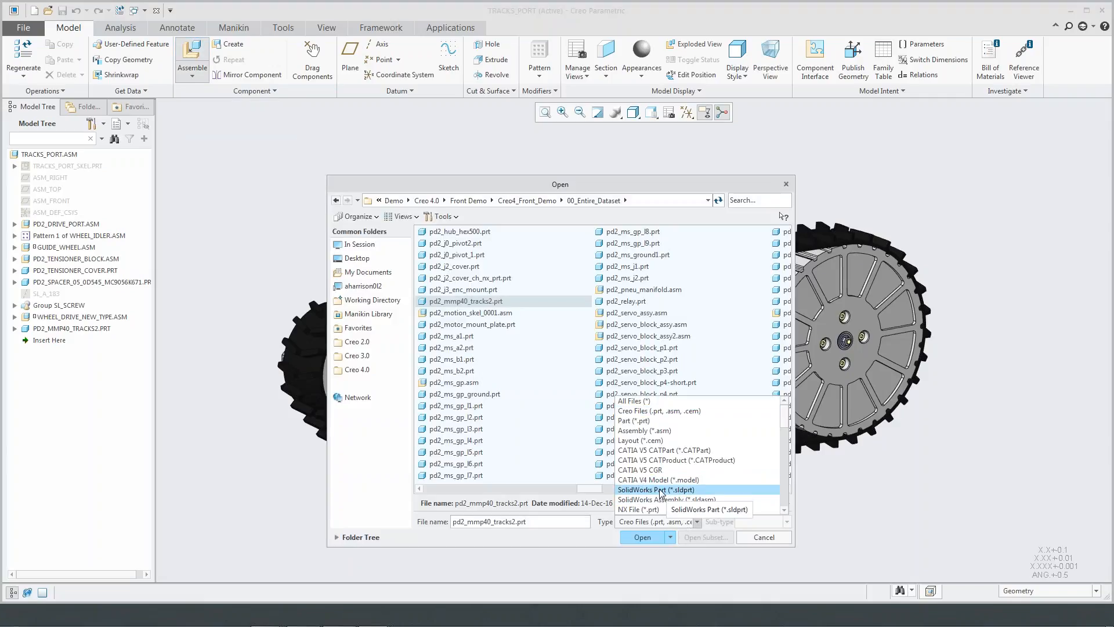
left_click(642, 490)
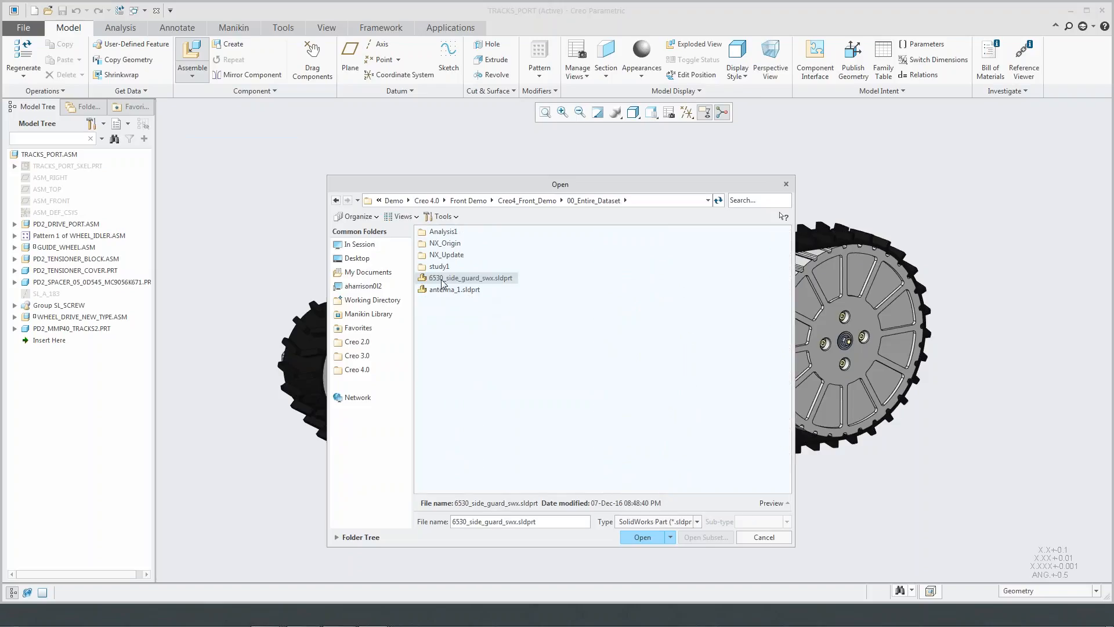
left_click(642, 537)
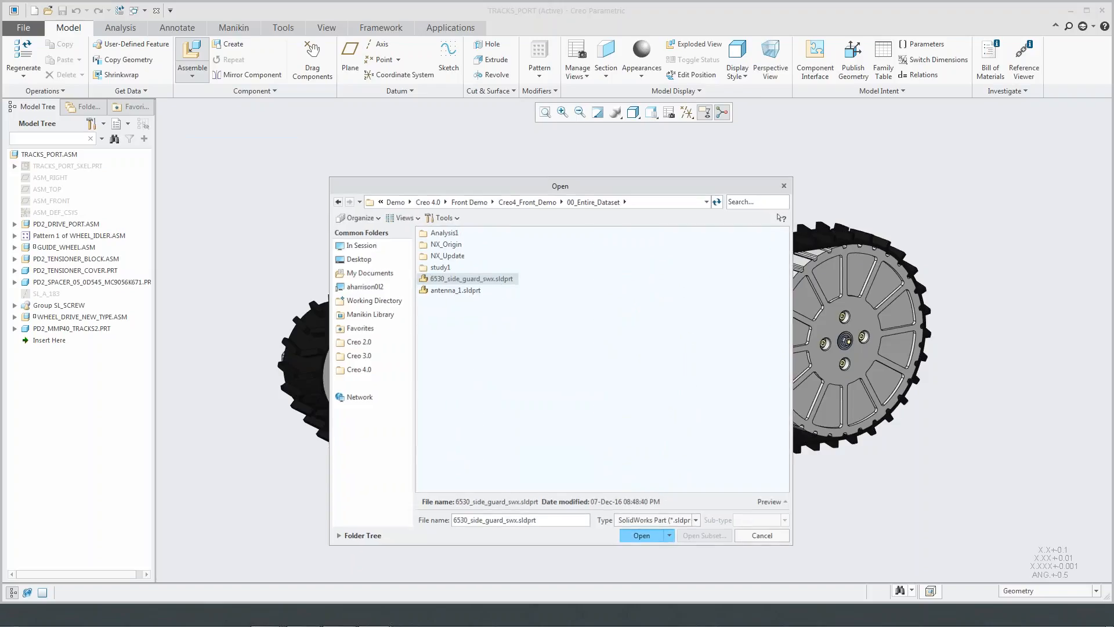
right_click(521, 232)
left_click(570, 400)
middle_click(671, 227)
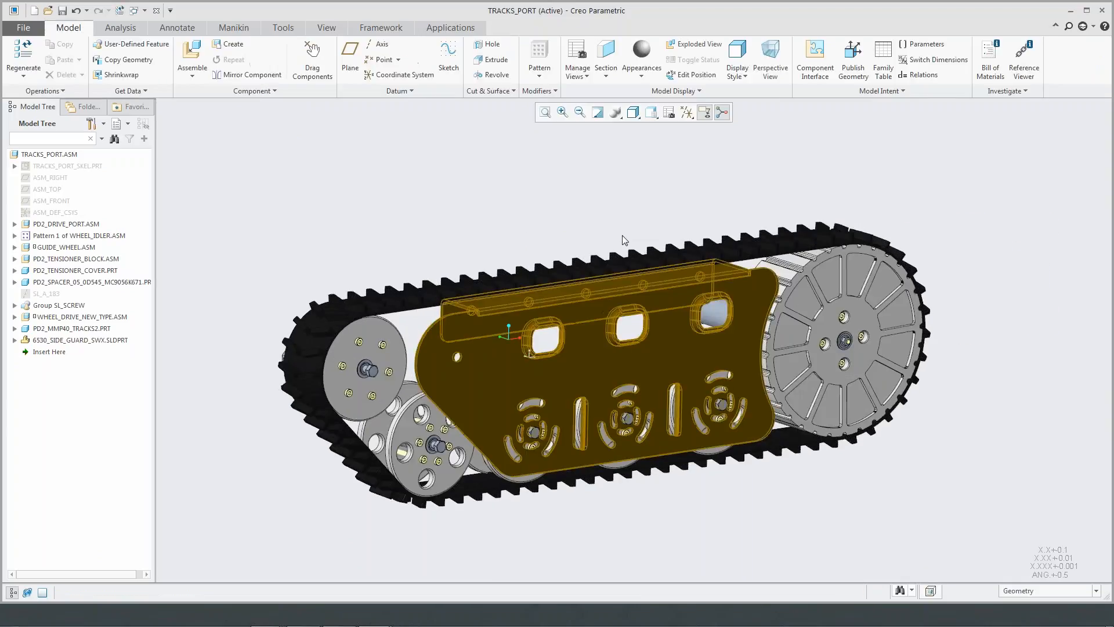
- Examine the fit of the side guard on the track and expand 6530_SIDE_GUARD_SWX.SLDPRT to show its imported features
middle_click_drag(619, 225, 616, 221)
left_click(78, 339)
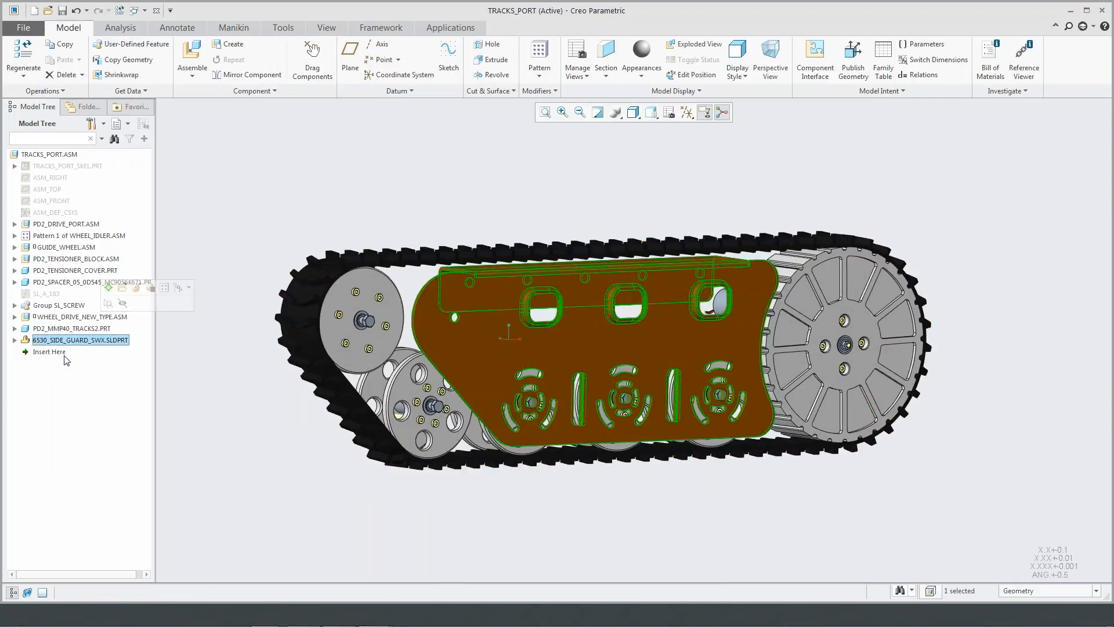
left_click(248, 265)
middle_click_drag(249, 265, 286, 275)
scroll(244, 267, "up", 2)
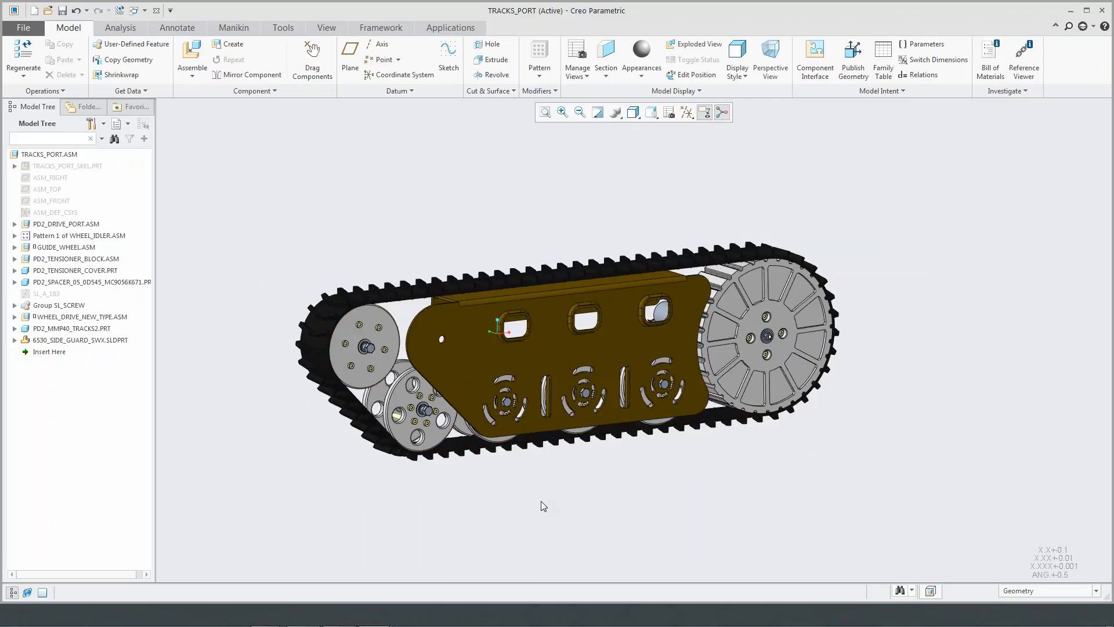
scroll(533, 503, "down", 2)
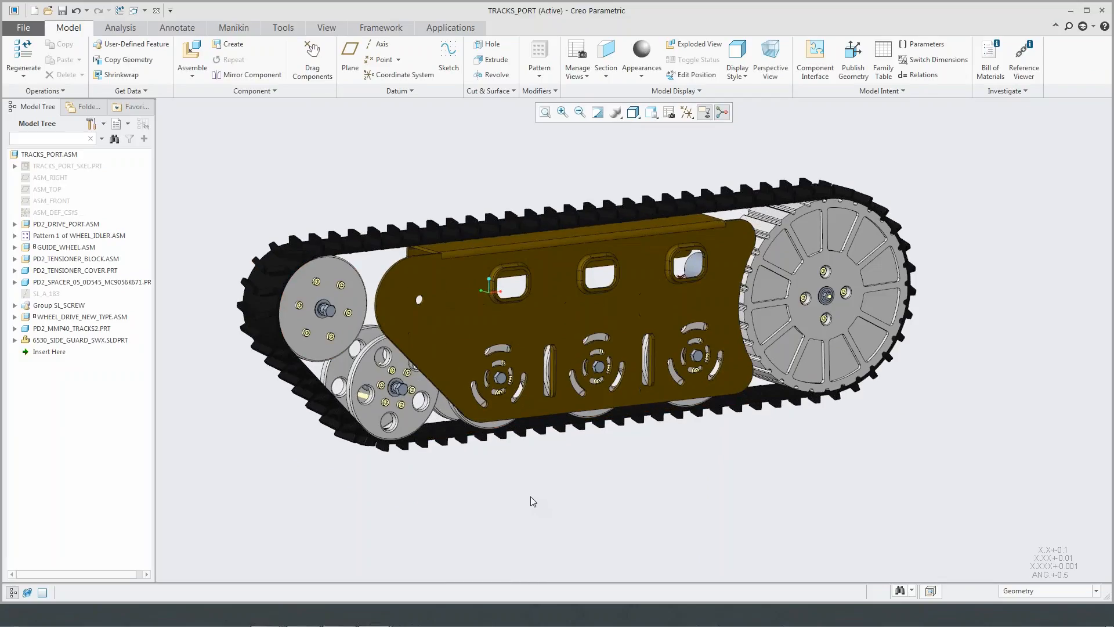
left_click(15, 340)
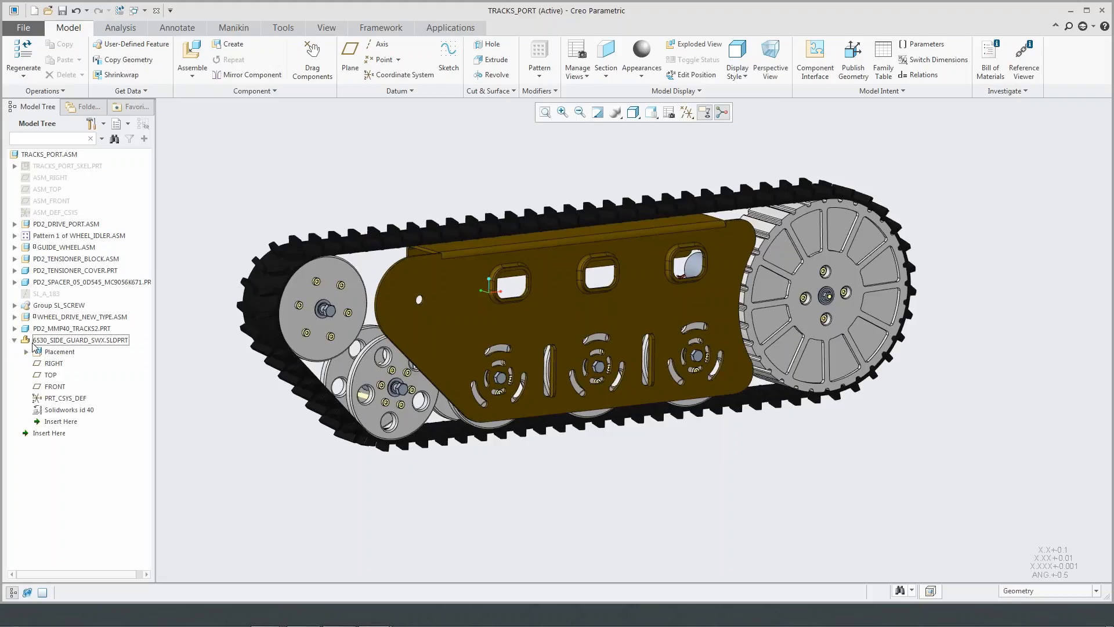
- Activate the side guard within the assembly and convert it automatically to a new Creo model, including all its occurrences in other assembly levels
left_click(39, 340)
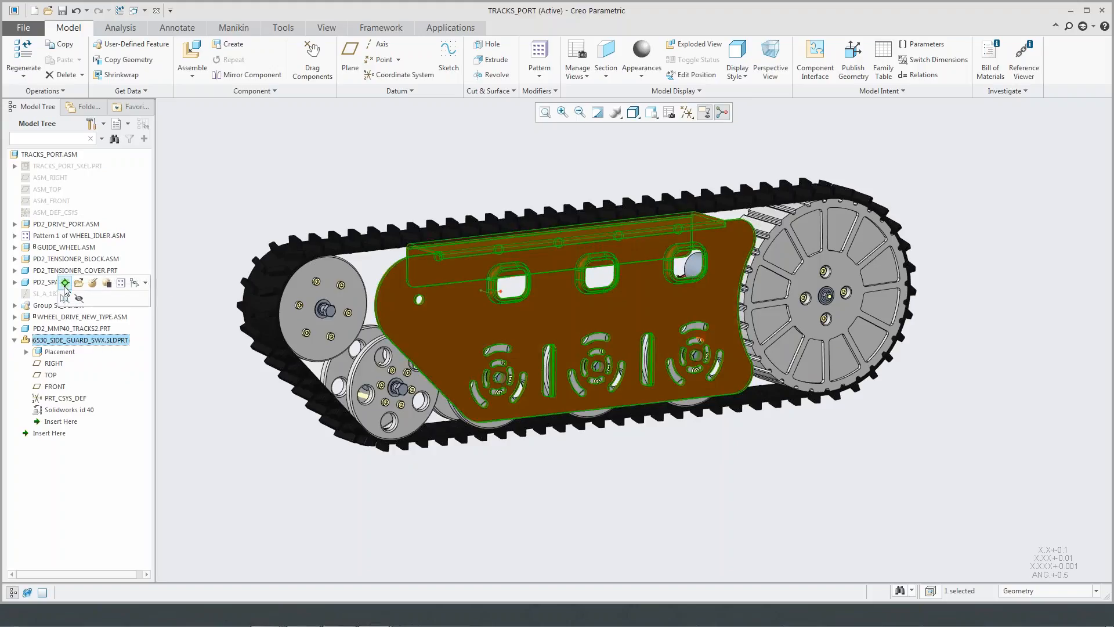
left_click(65, 282)
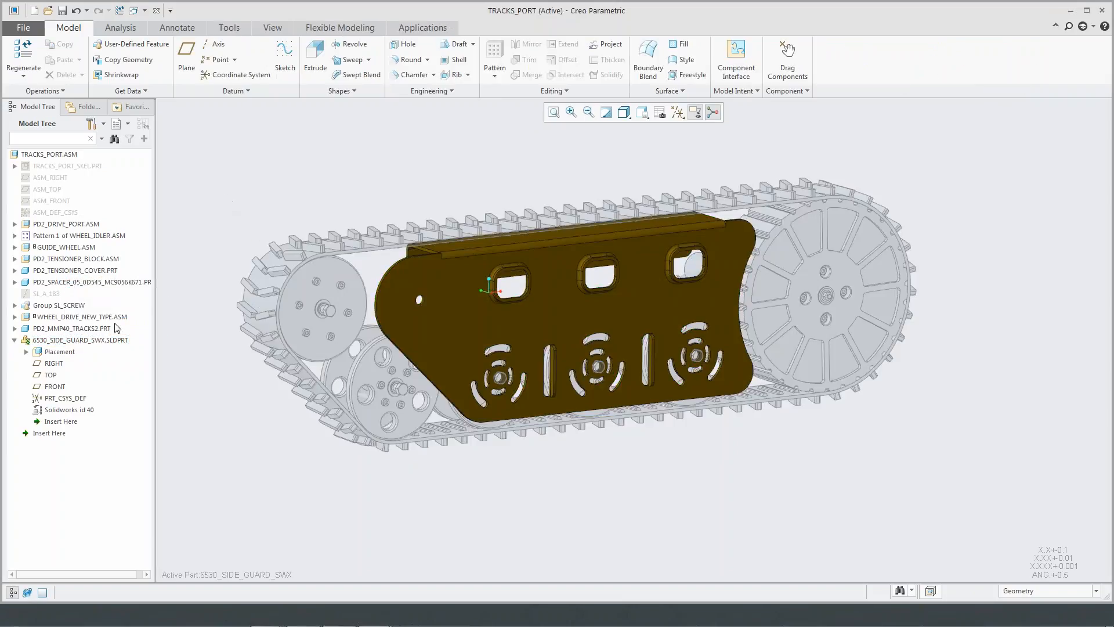
left_click(63, 92)
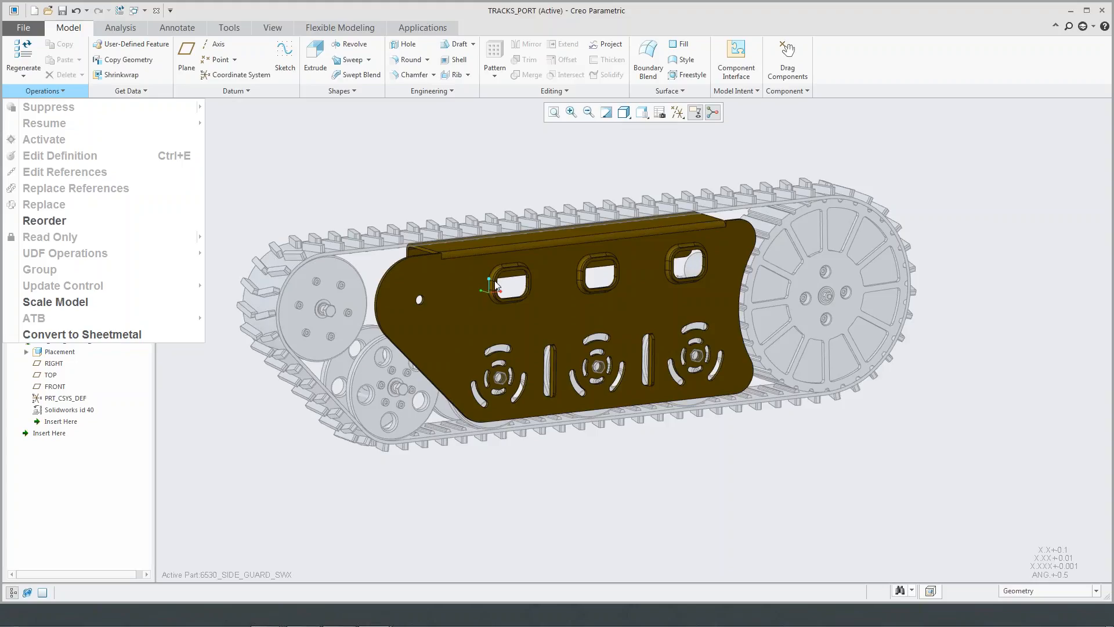
left_click(140, 335)
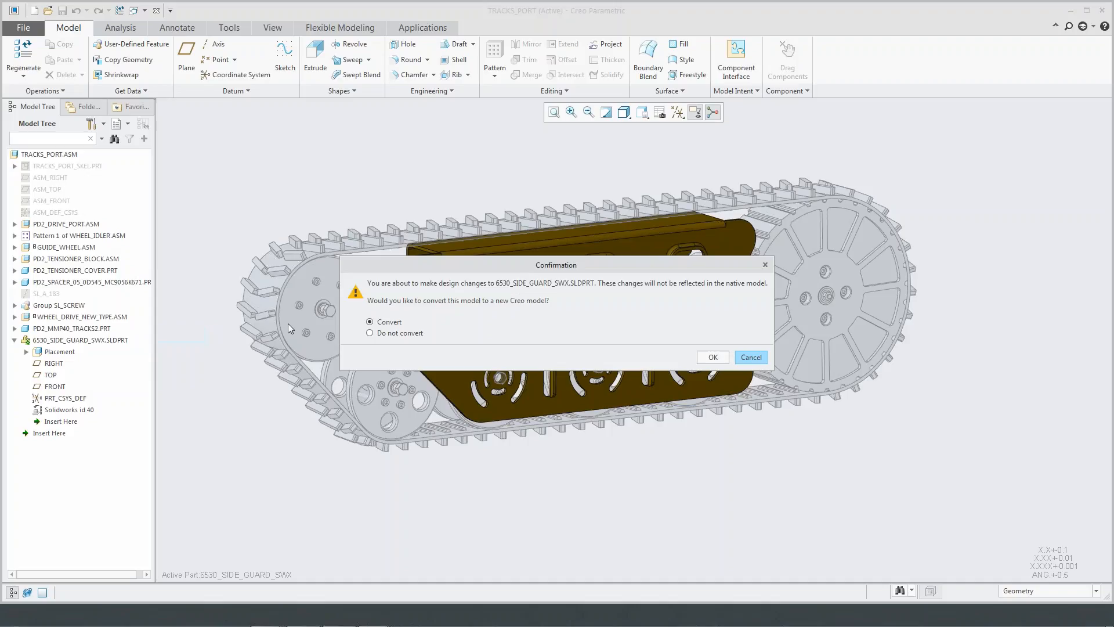
left_click(714, 357)
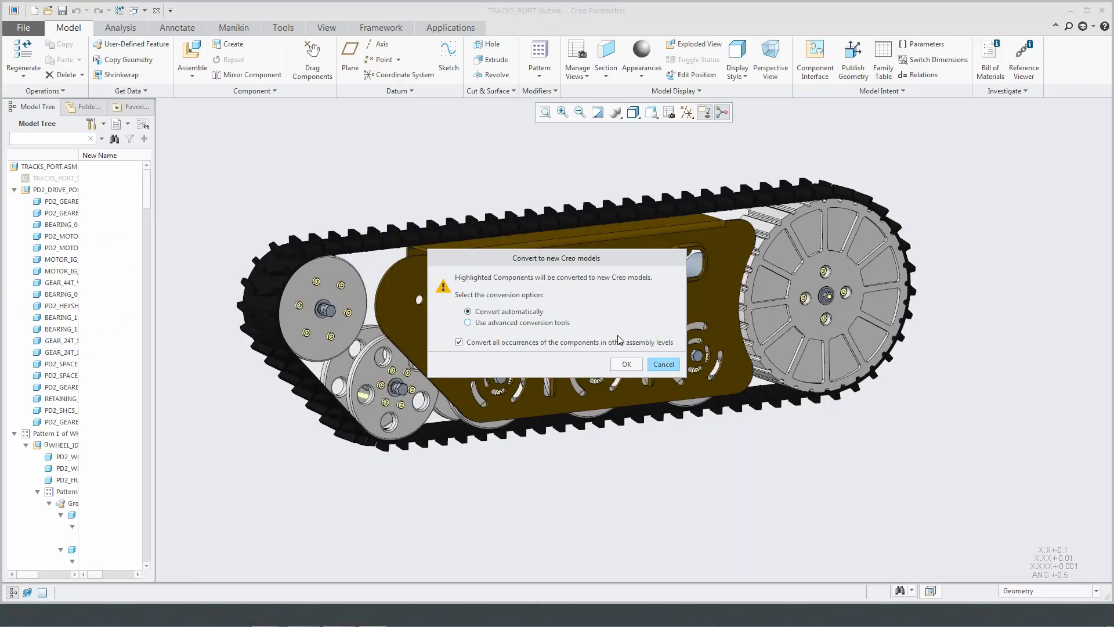
left_click(626, 363)
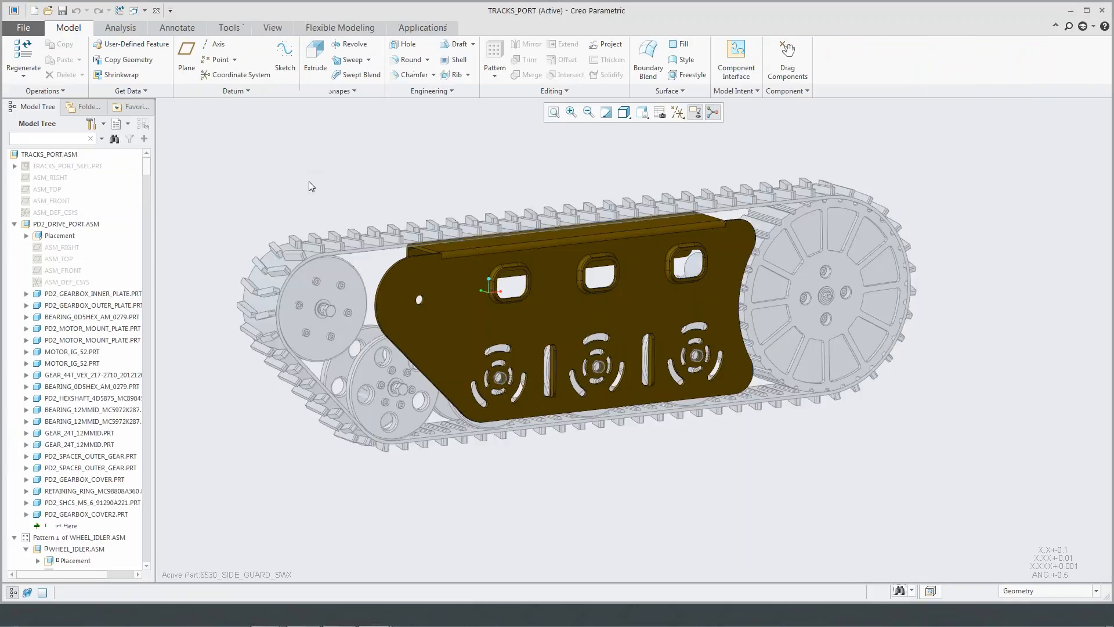
- Convert the side guard 6530_side_guard_swx to sheet metal, using its large outer face as the driving surface
scroll(146, 557, "down", 10)
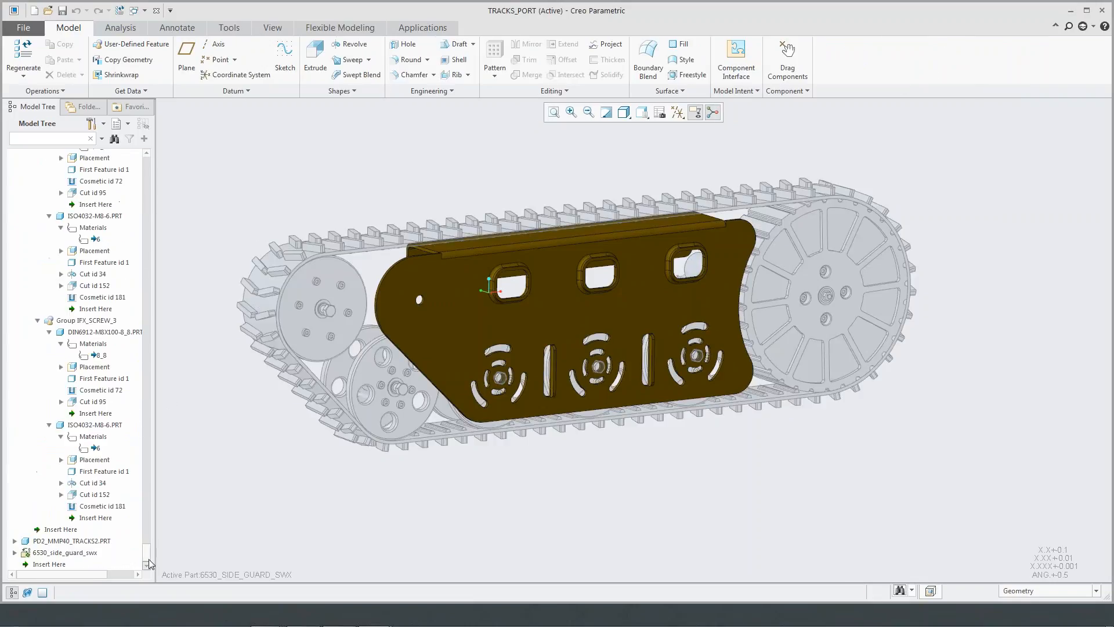
left_click(64, 552)
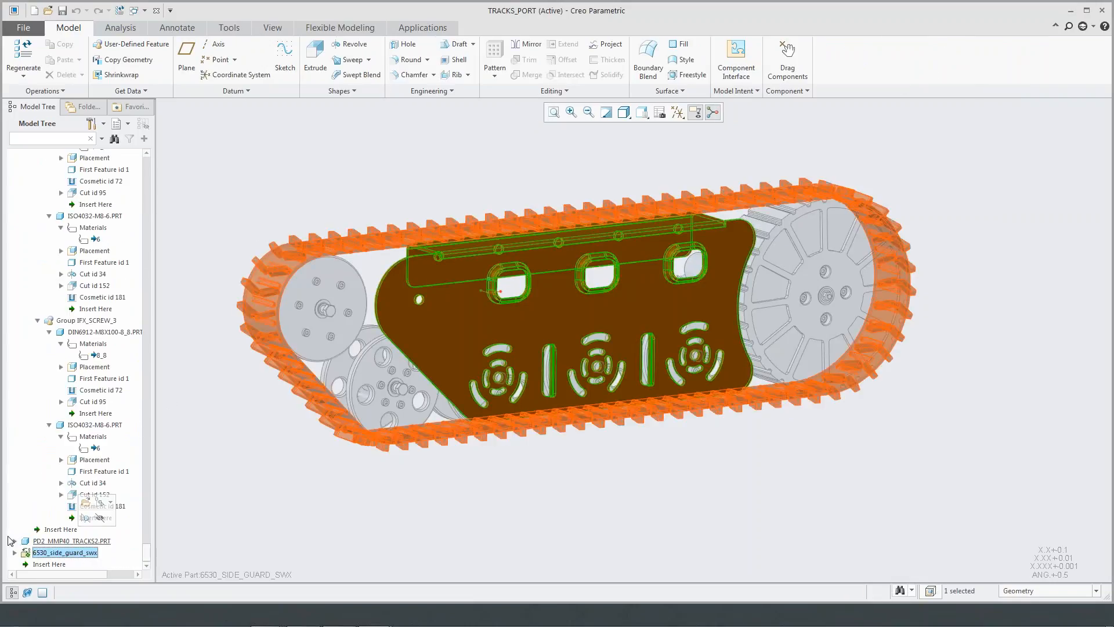
left_click(241, 199)
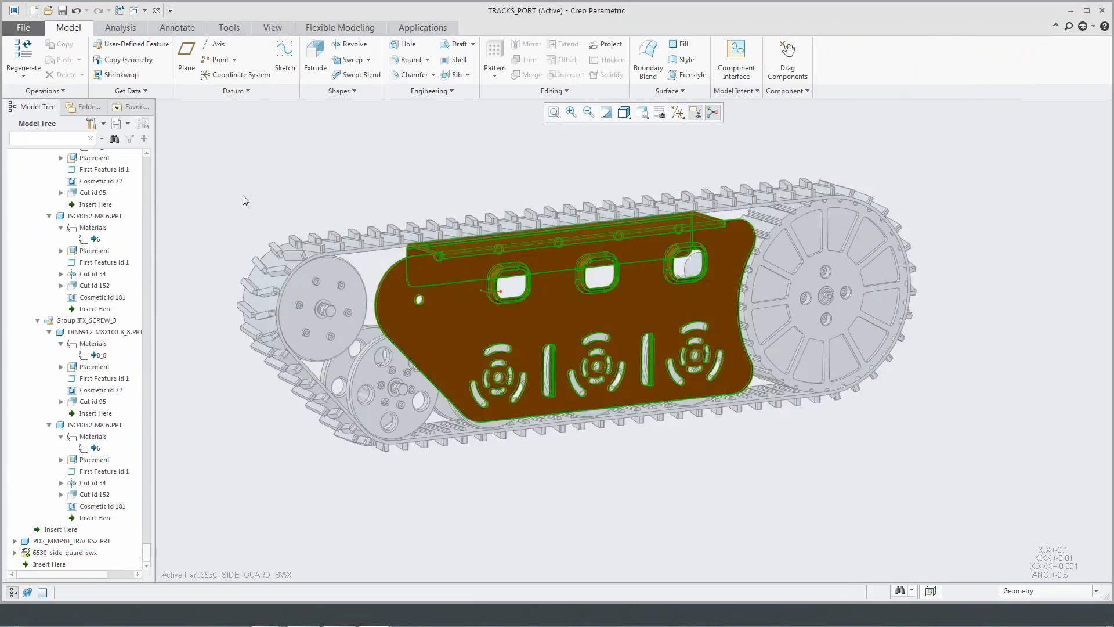
left_click(70, 90)
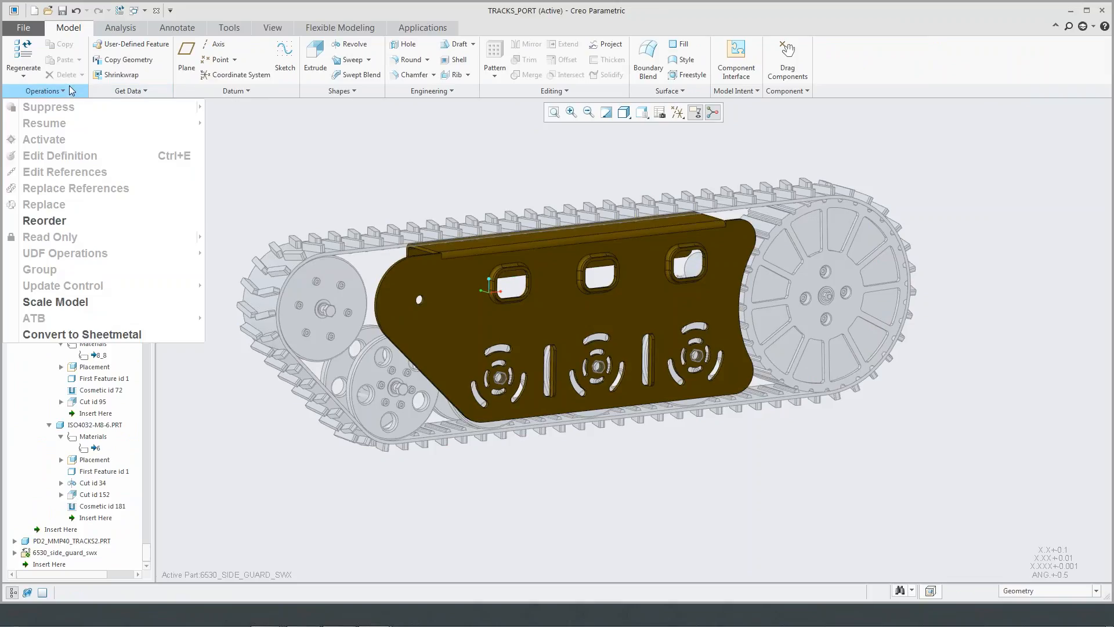
left_click(72, 334)
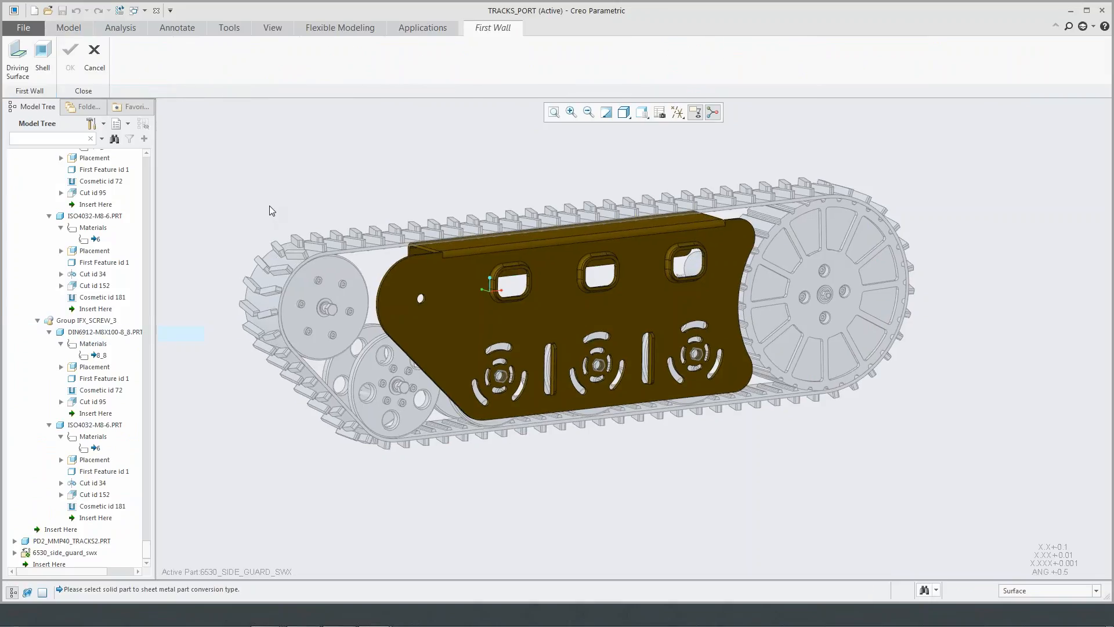
left_click(18, 77)
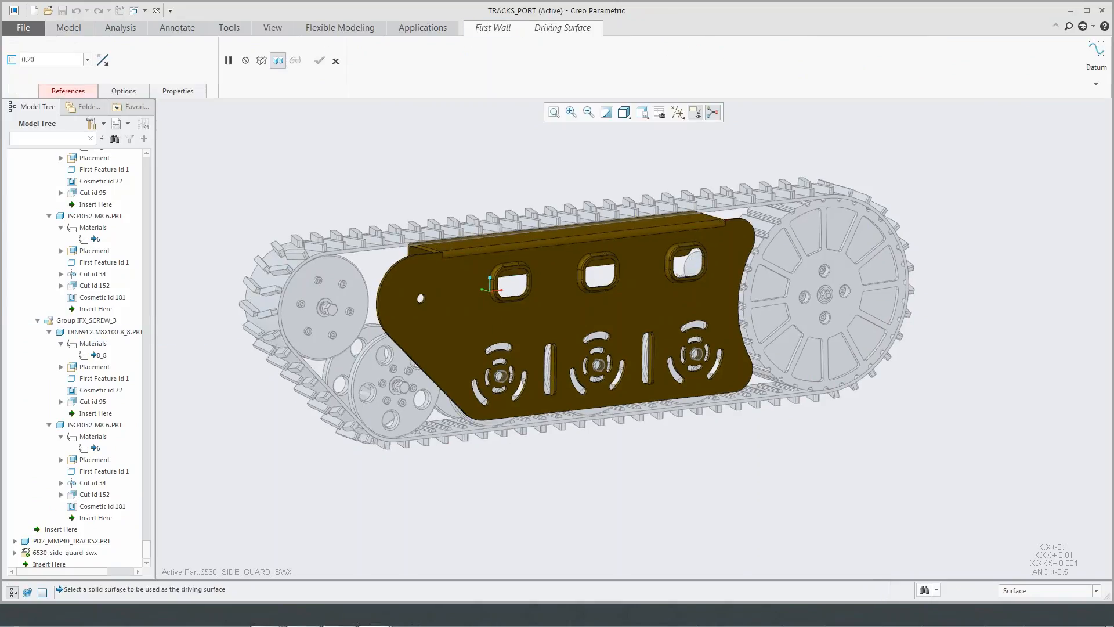
left_click(528, 317)
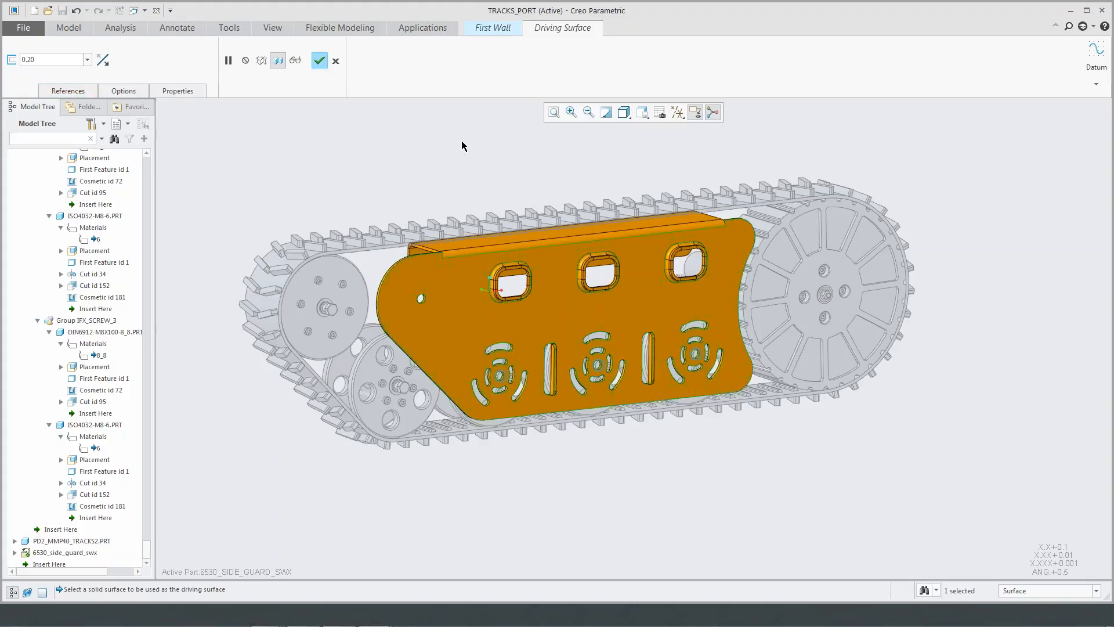
left_click(319, 61)
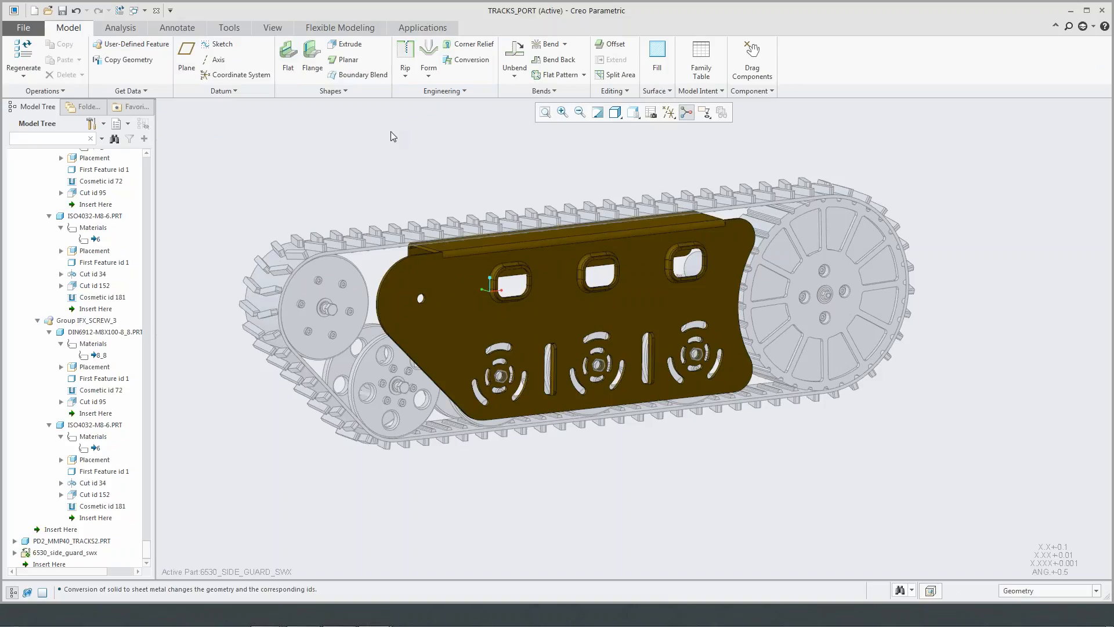
- Review the Flexible Modeling commands for recognizing sheet metal objects such as bends, reliefs, corner seams and forms
left_click(364, 31)
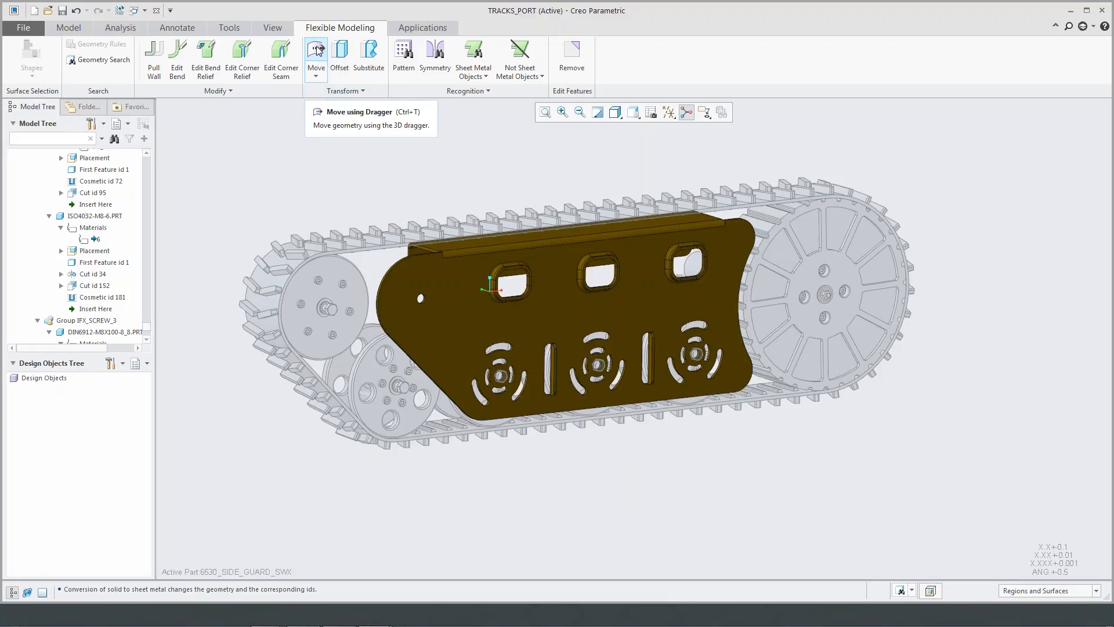
left_click(485, 78)
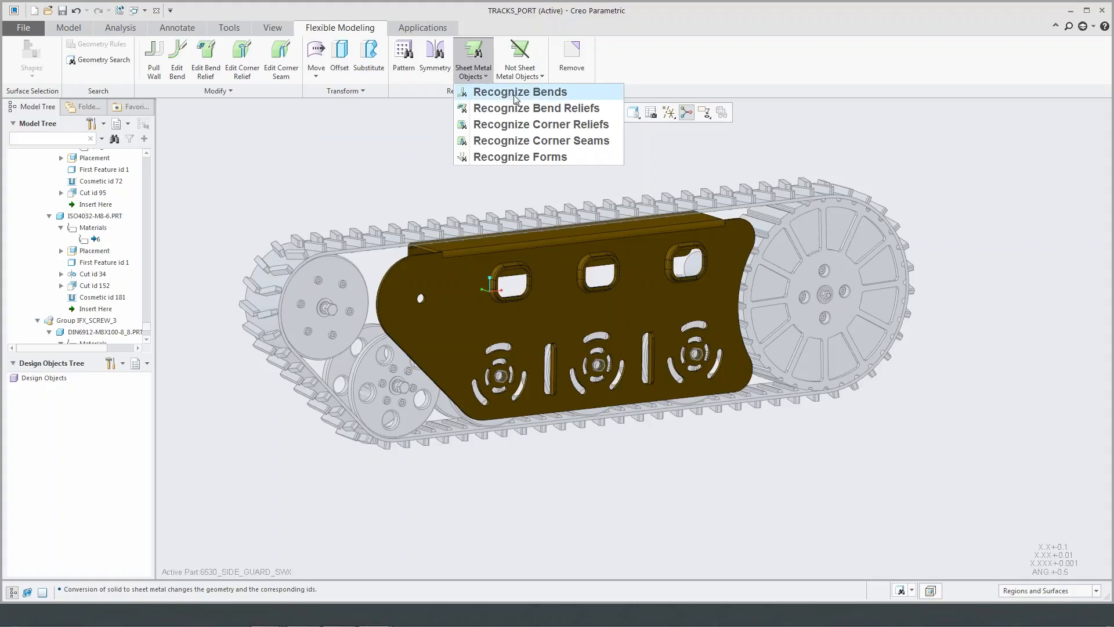
left_click(335, 173)
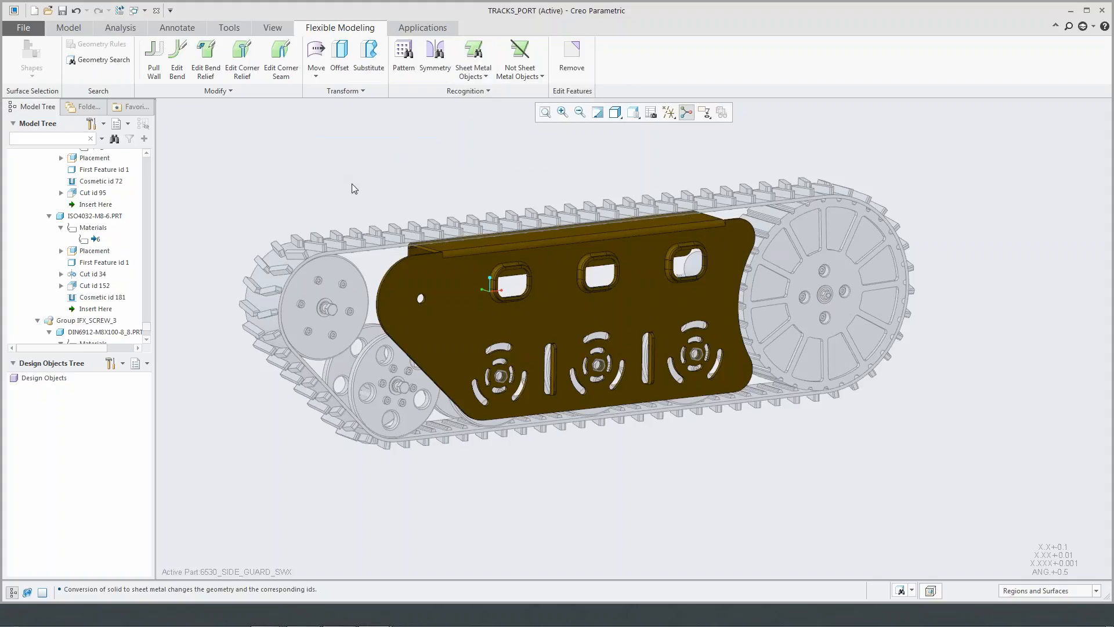
- Move the side guard's rounded end surfaces and its small hole outward by 7.00, using the lower edge for the move direction
middle_click_drag(404, 298, 464, 330)
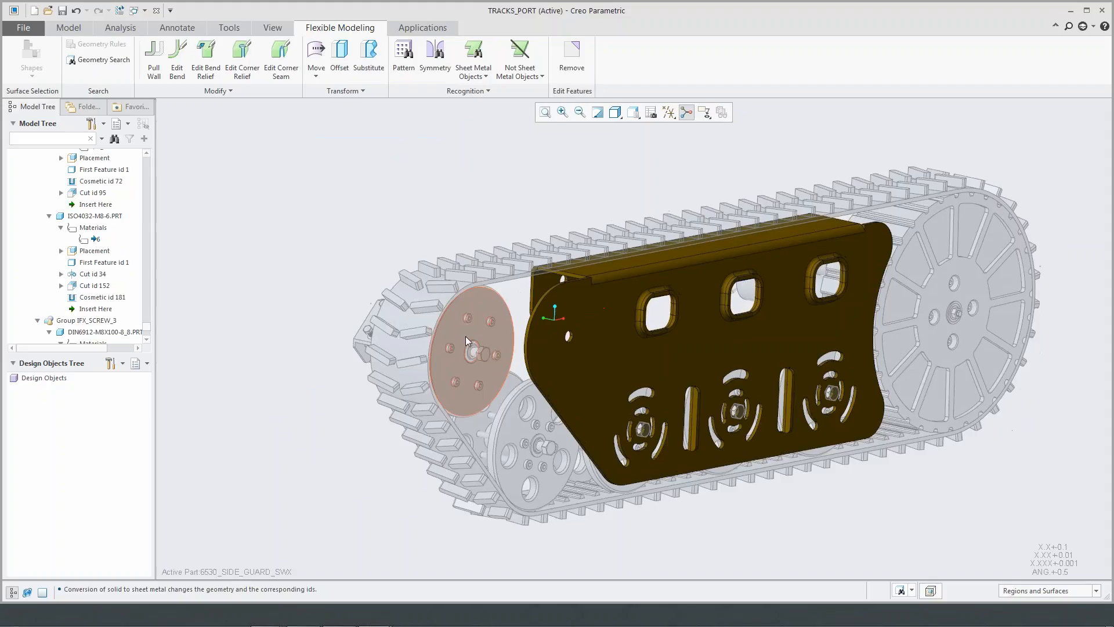
scroll(614, 414, "down", 2)
scroll(614, 414, "down", 3)
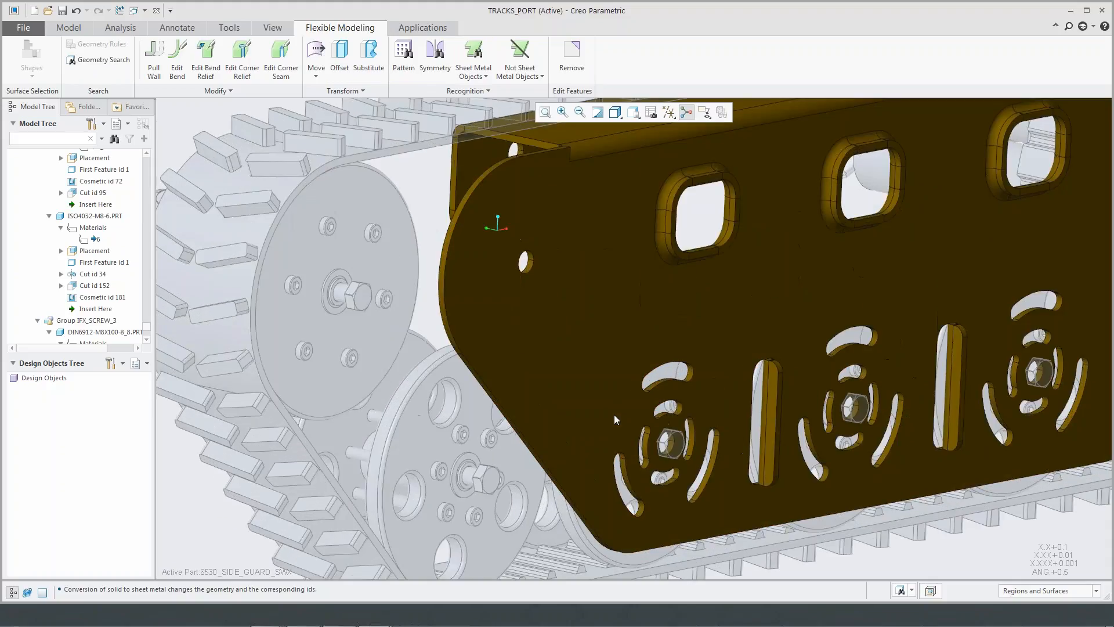
left_click(444, 266)
left_click(525, 262, "ctrl")
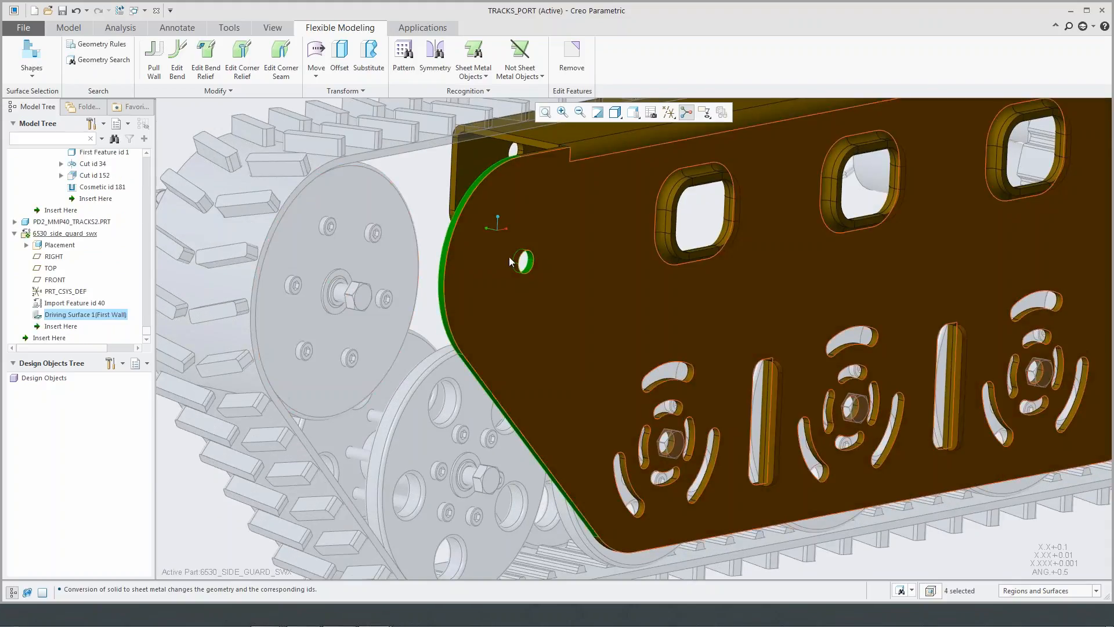
left_click(316, 51)
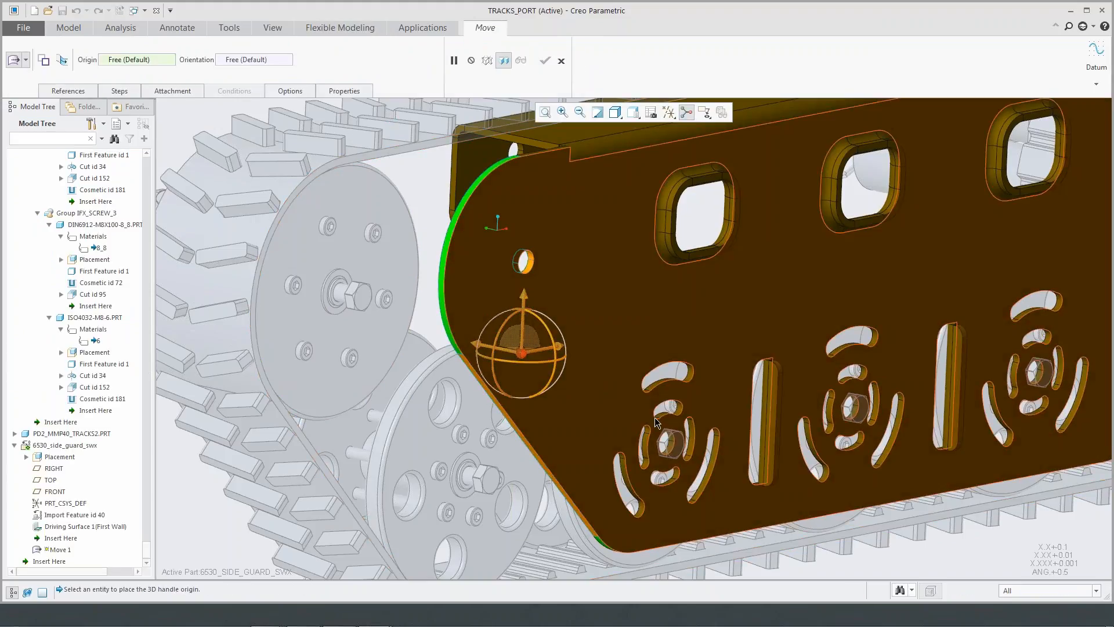
left_click(733, 532)
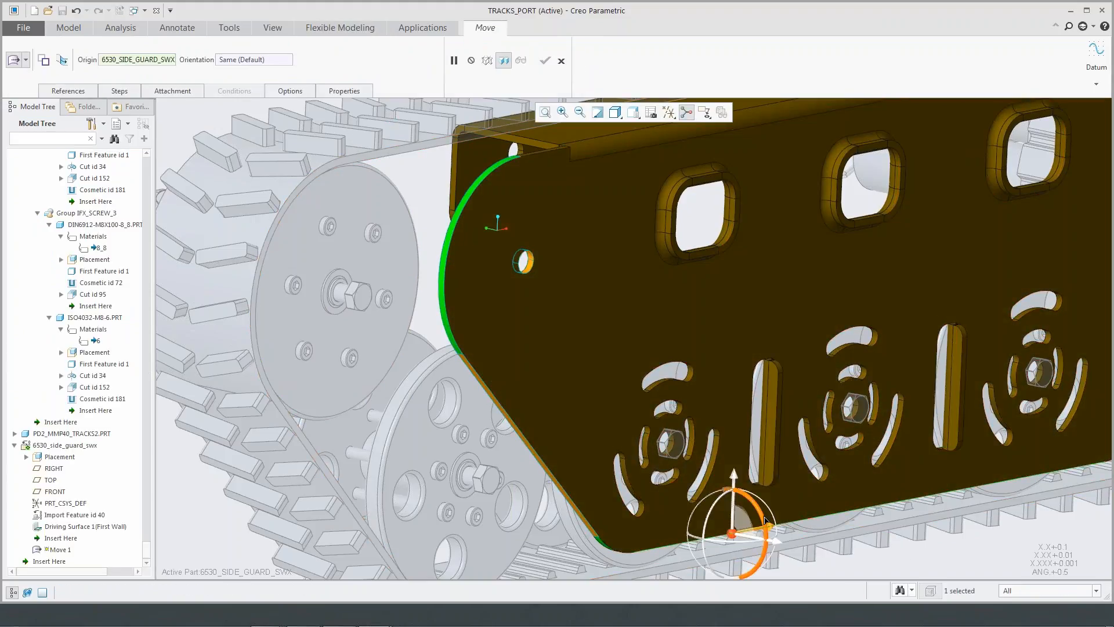
left_click_drag(769, 526, 603, 558)
scroll(609, 522, "up", 3)
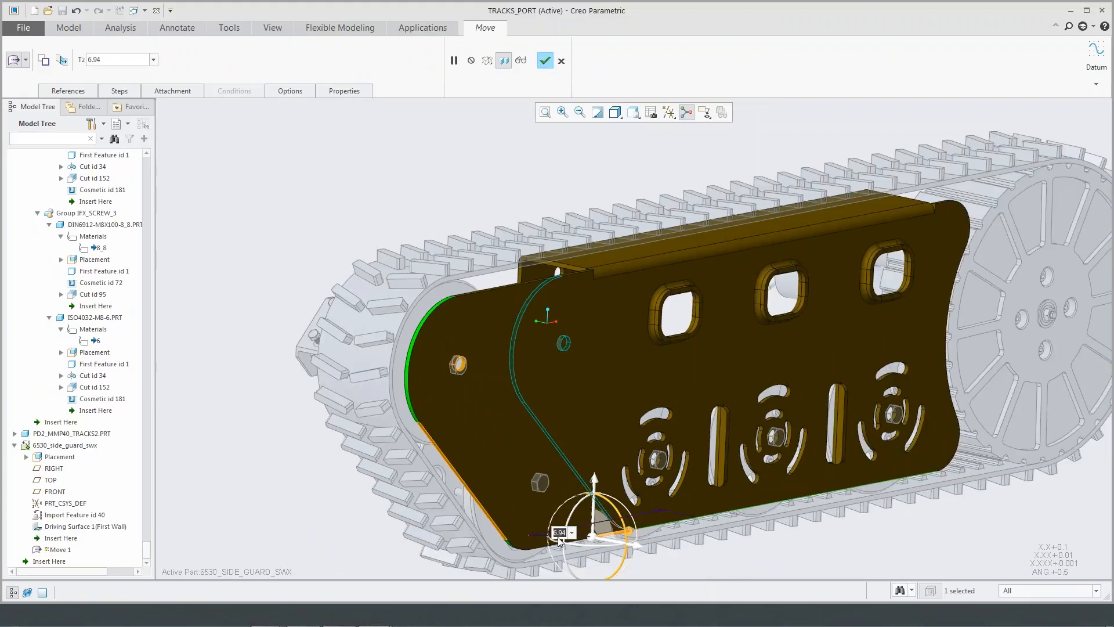
type("7")
key("Return")
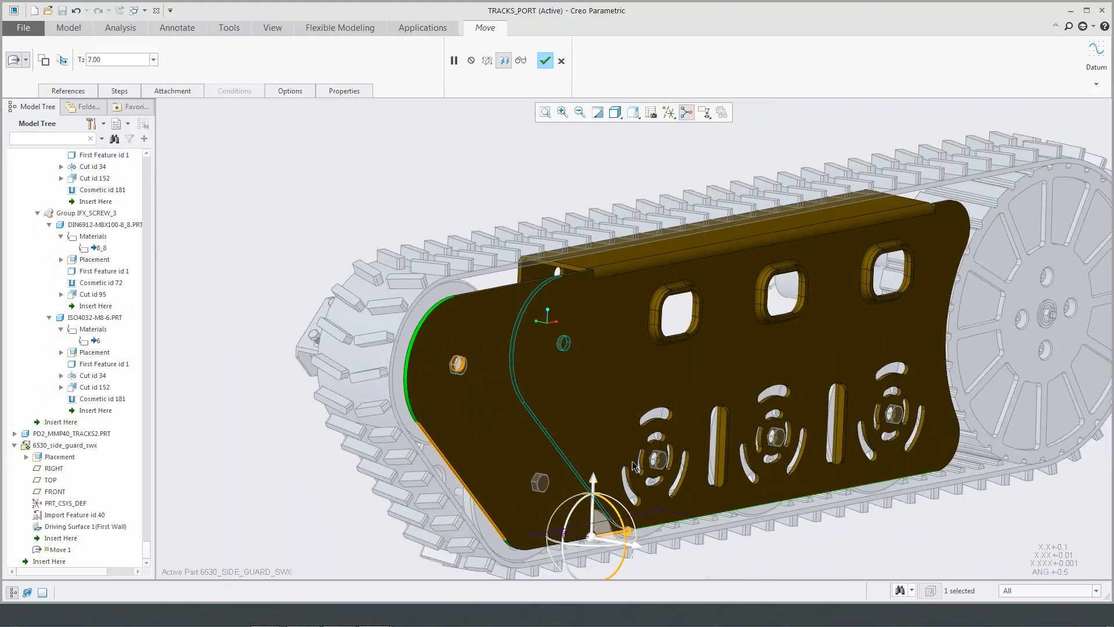
left_click(545, 60)
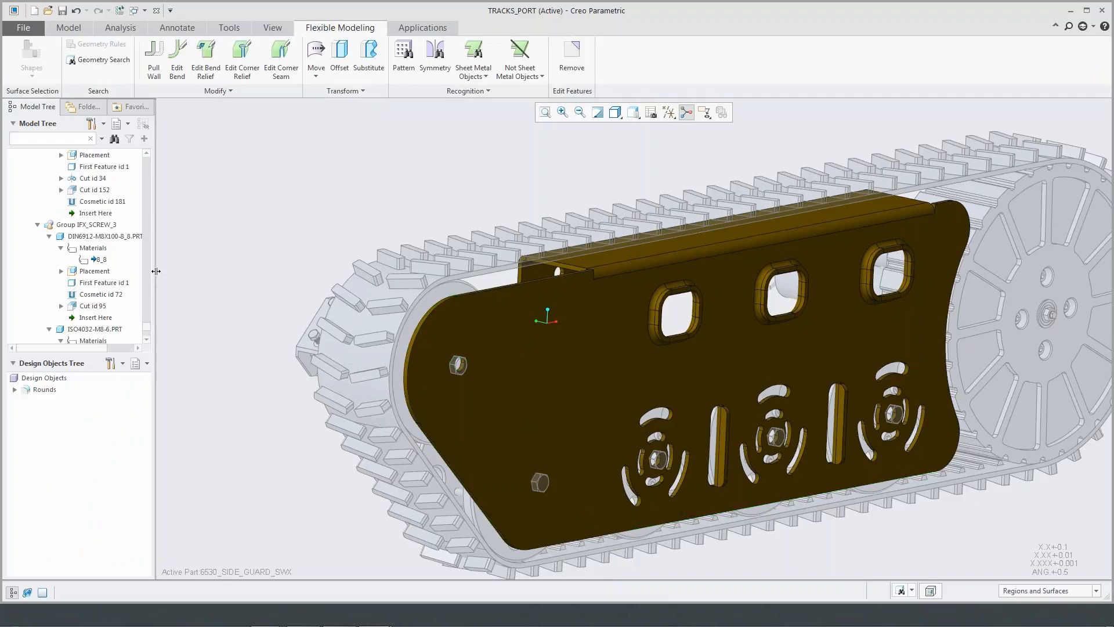
- Open 6530_side_guard_swx in its own window and highlight the geometry of its Driving Surface 1 feature
left_click_drag(144, 329, 145, 338)
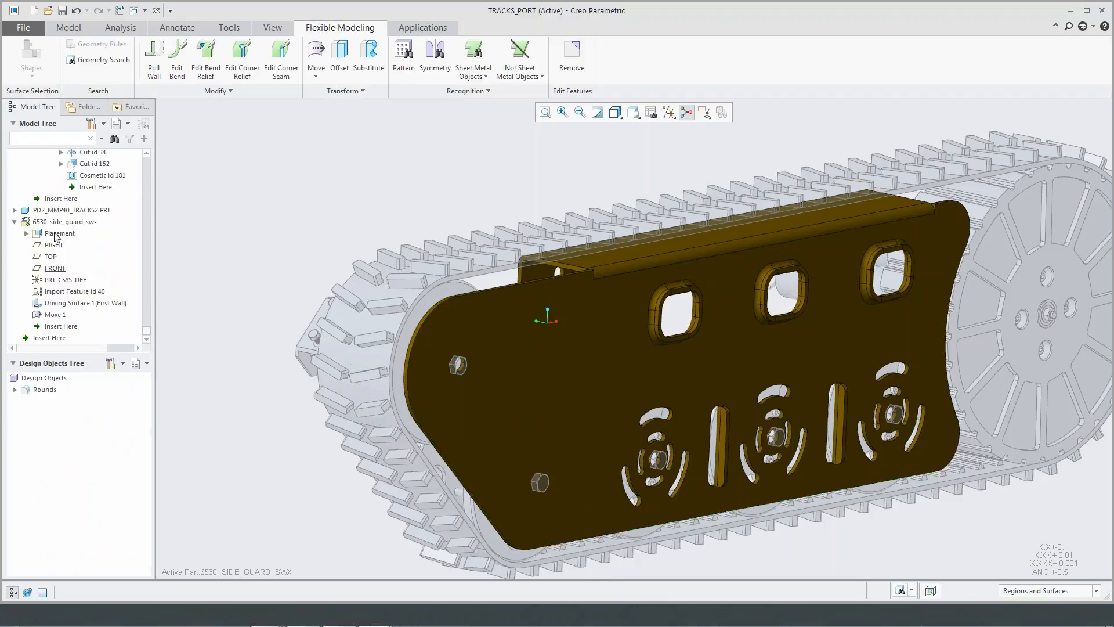
left_click(61, 221)
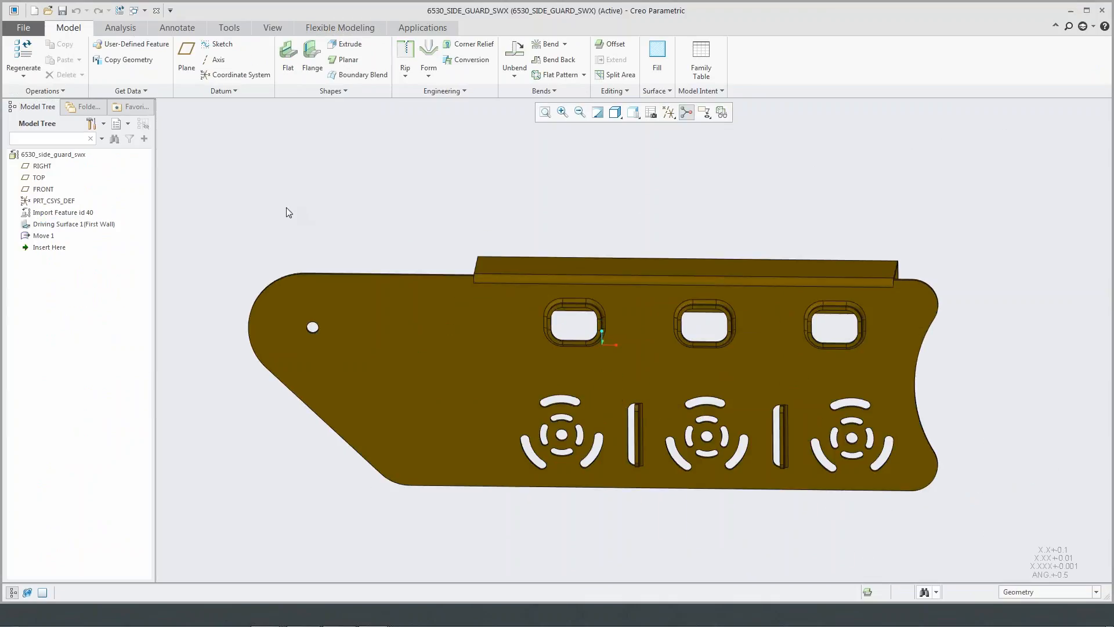
left_click(58, 224)
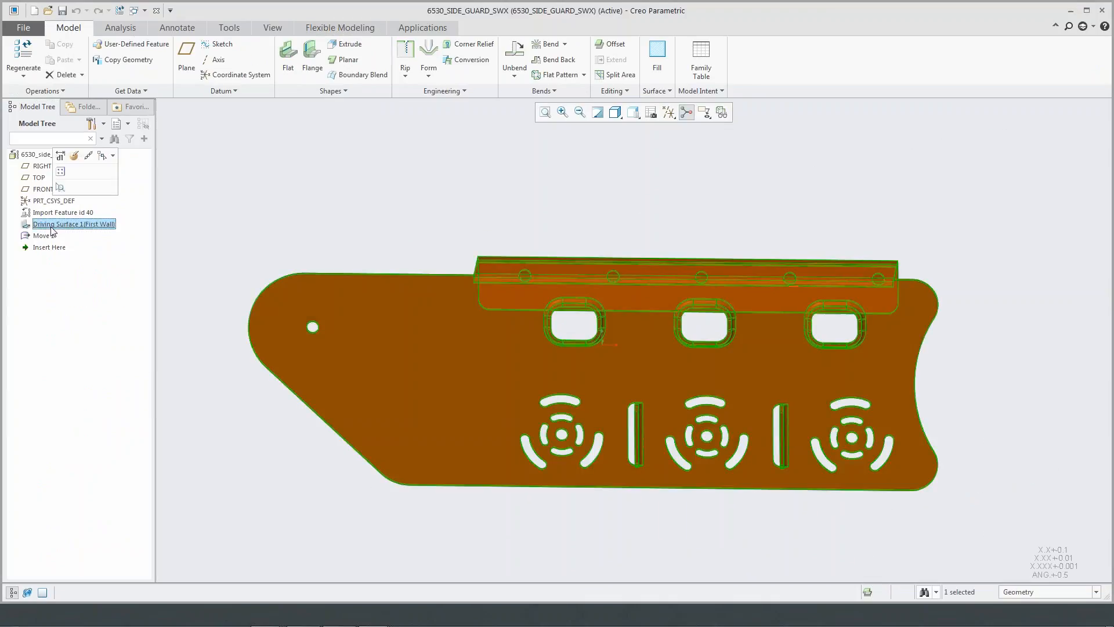
left_click(231, 228)
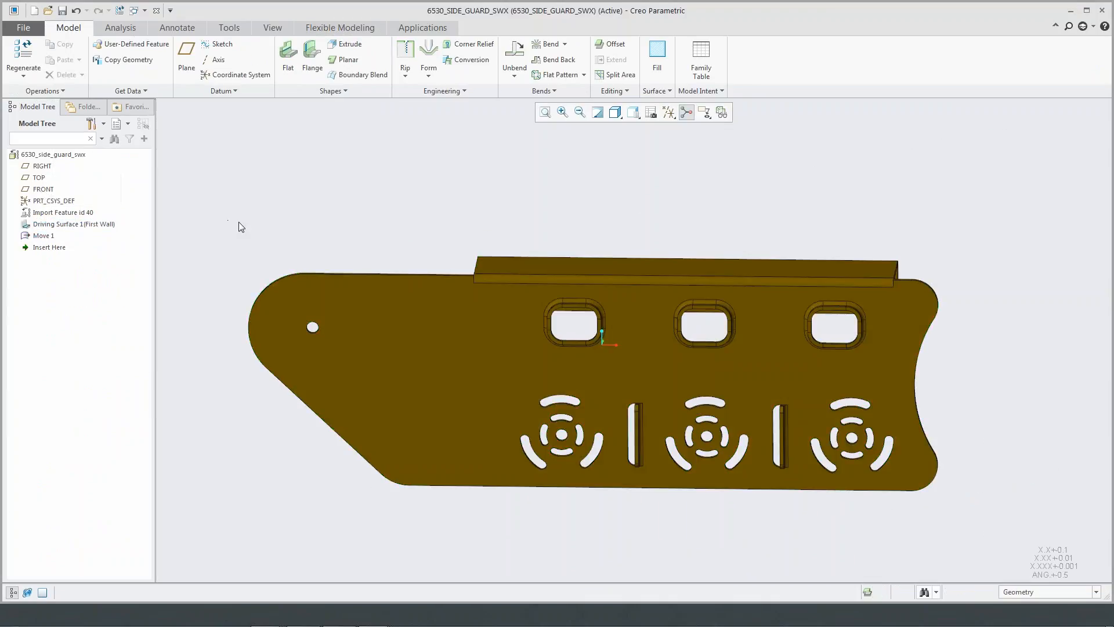
- Recognize the pattern of circular vent cutouts, allow editing of the result and set it to 4 instances
left_click(635, 114)
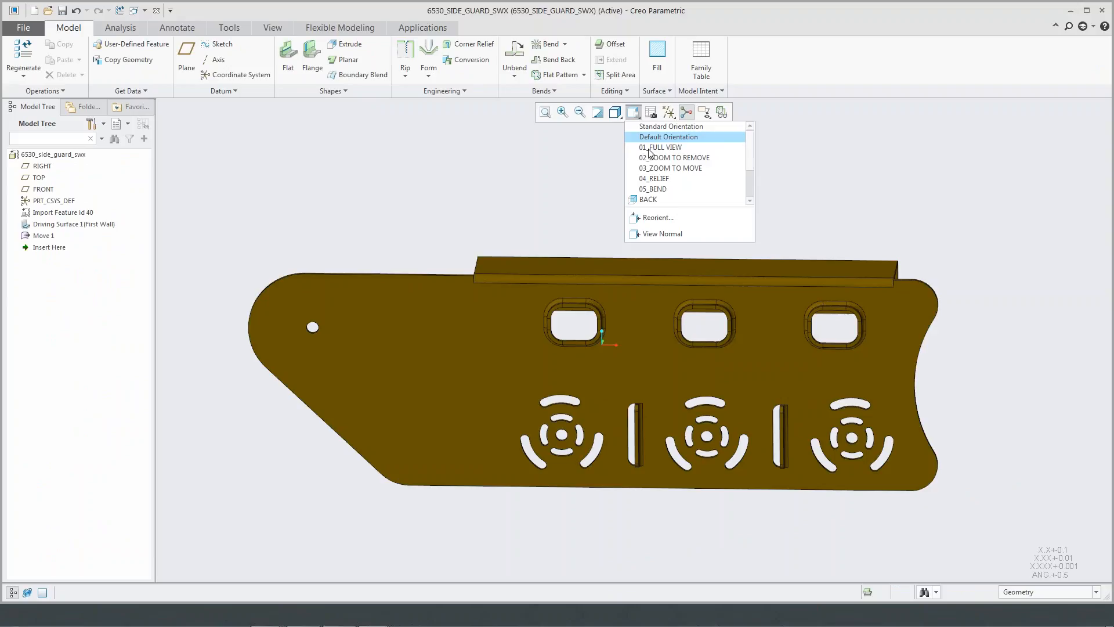
left_click(647, 235)
scroll(947, 338, "up", 3)
middle_click_drag(939, 338, 945, 318, "shift")
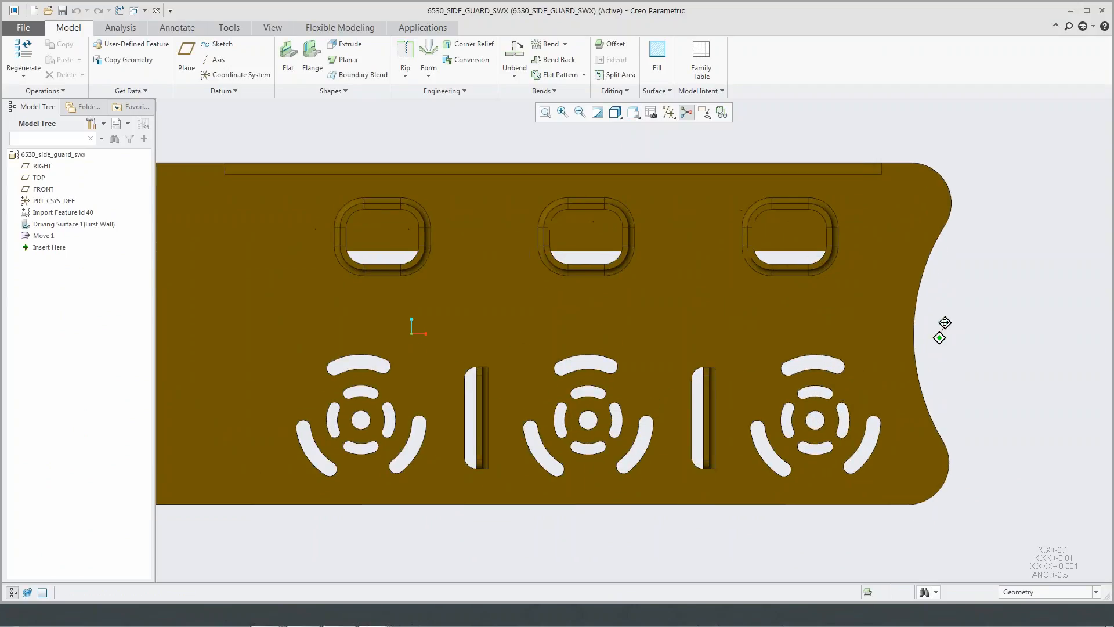
left_click(342, 27)
scroll(464, 244, "down", 2)
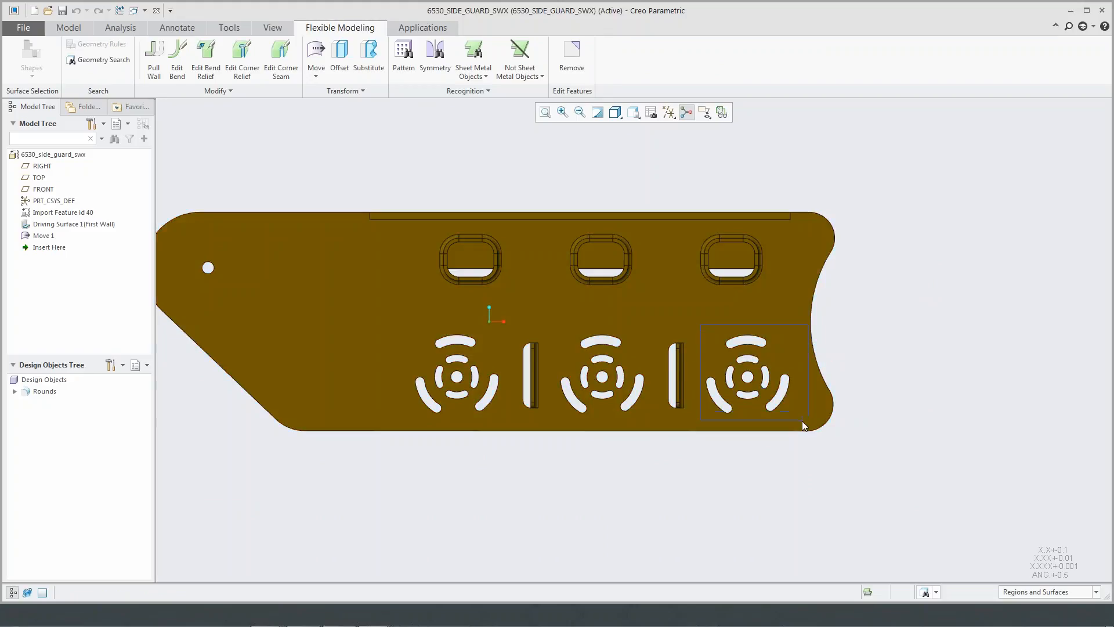
left_click_drag(802, 421, 802, 421)
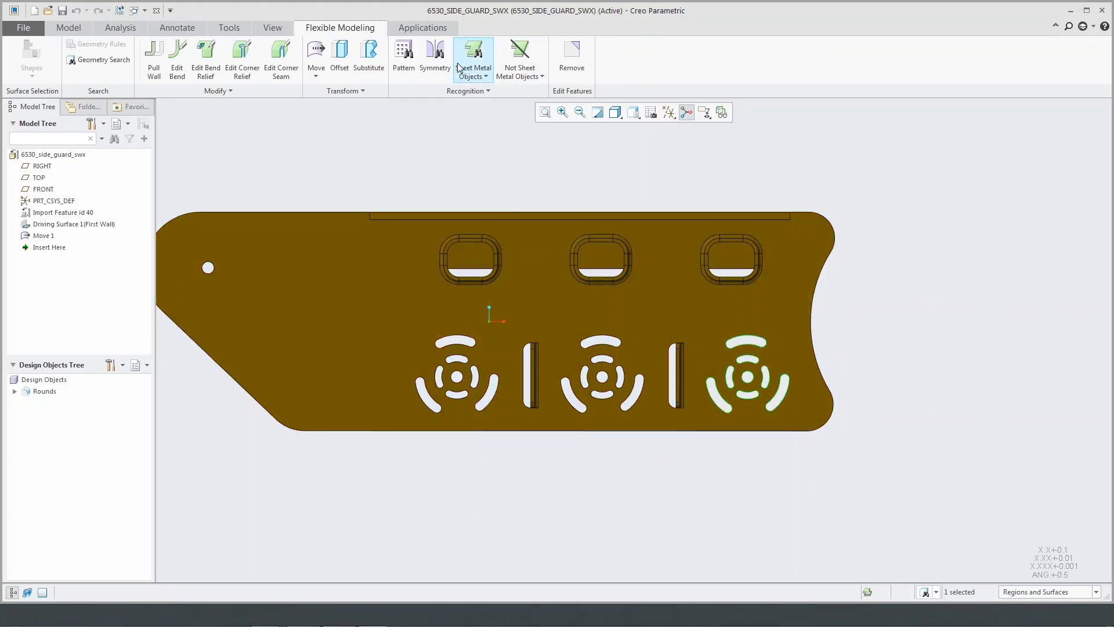
left_click(403, 52)
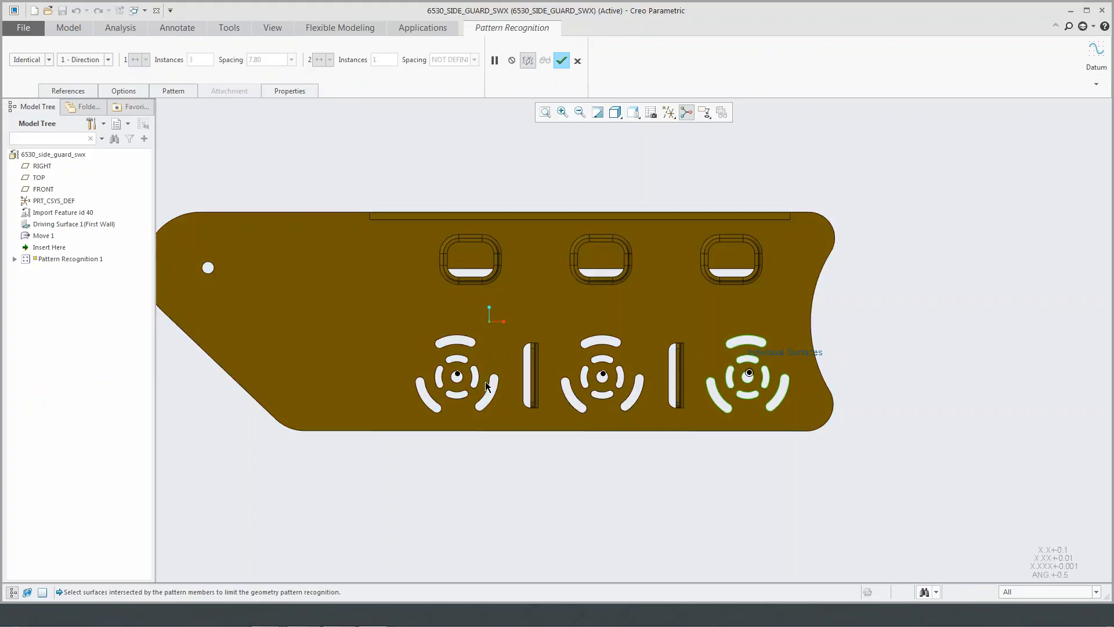
left_click(127, 92)
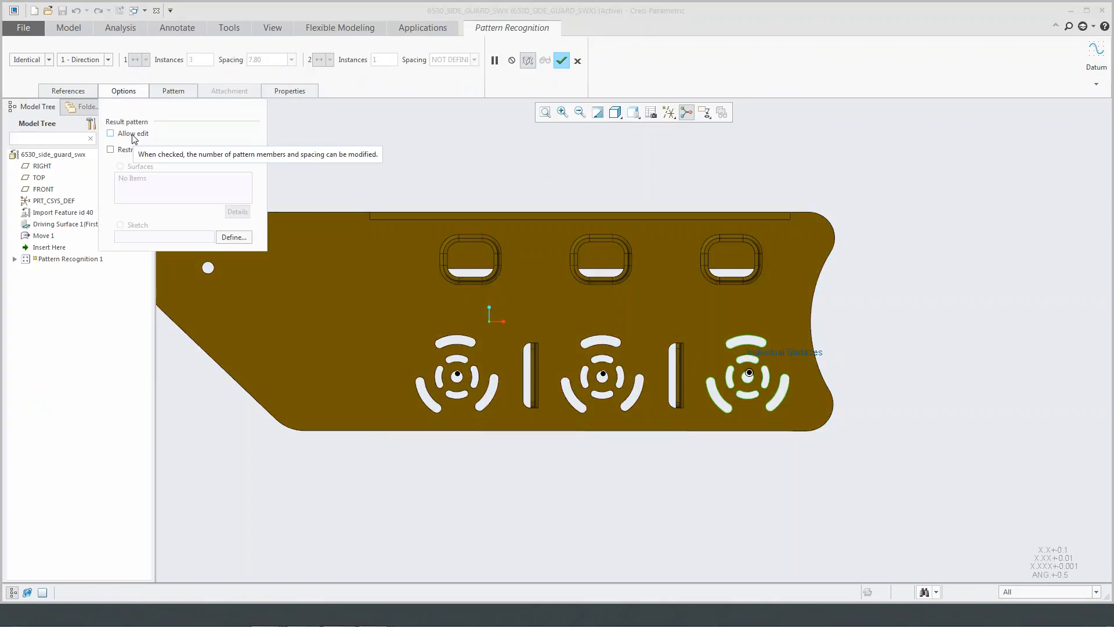
left_click(110, 133)
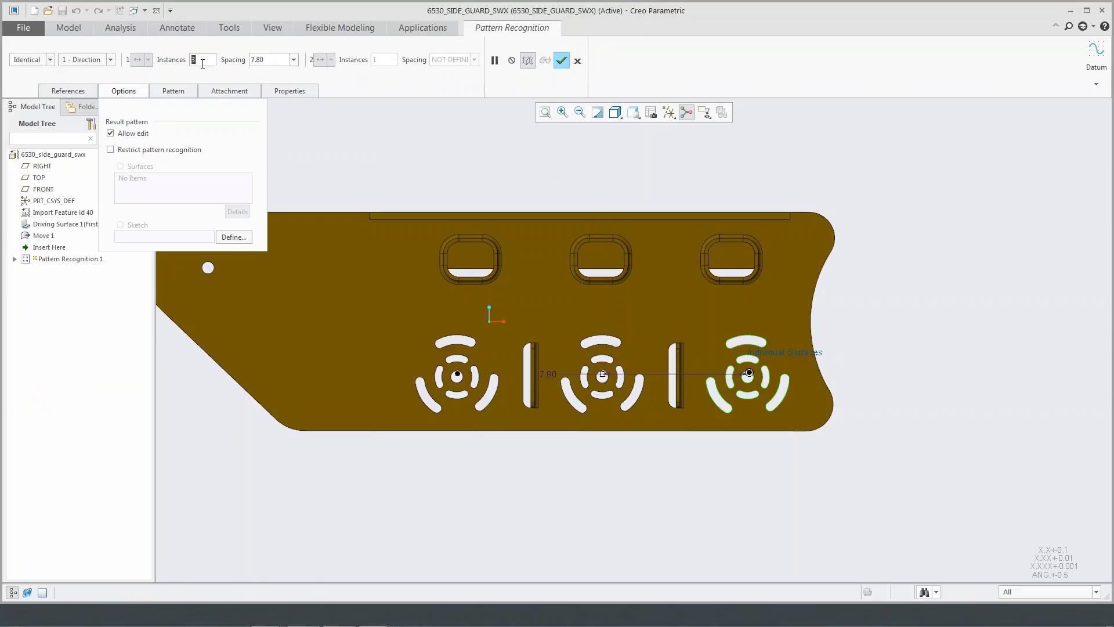
type("4")
key("Return")
left_click(562, 61)
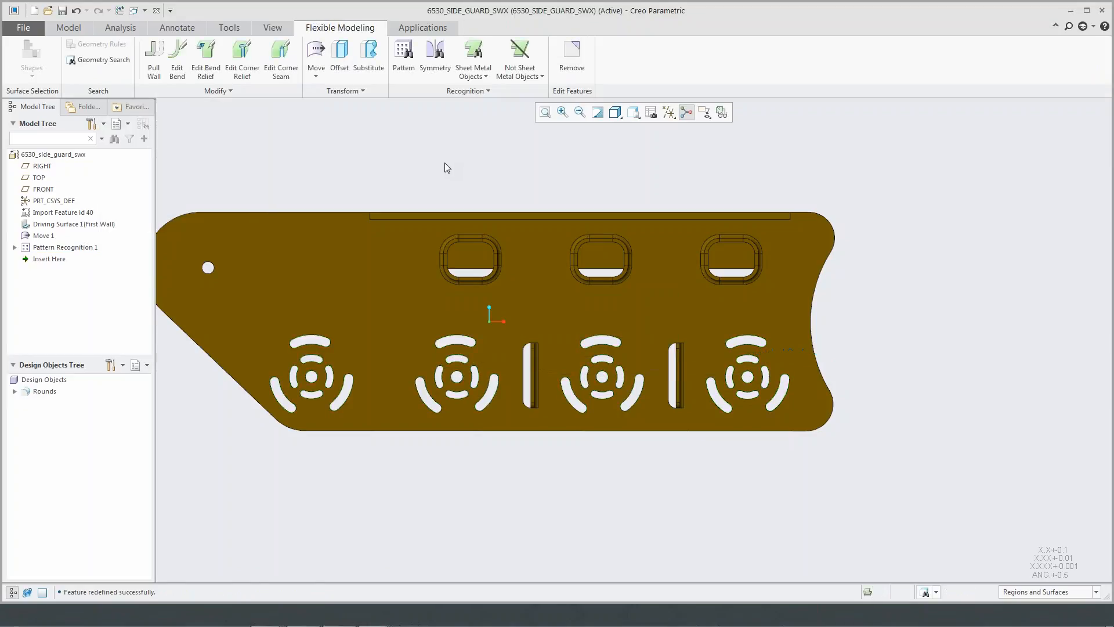
- Recognize the pattern of vertical louver forms between the circular vents as editable and set it to 3 instances
left_click(693, 420)
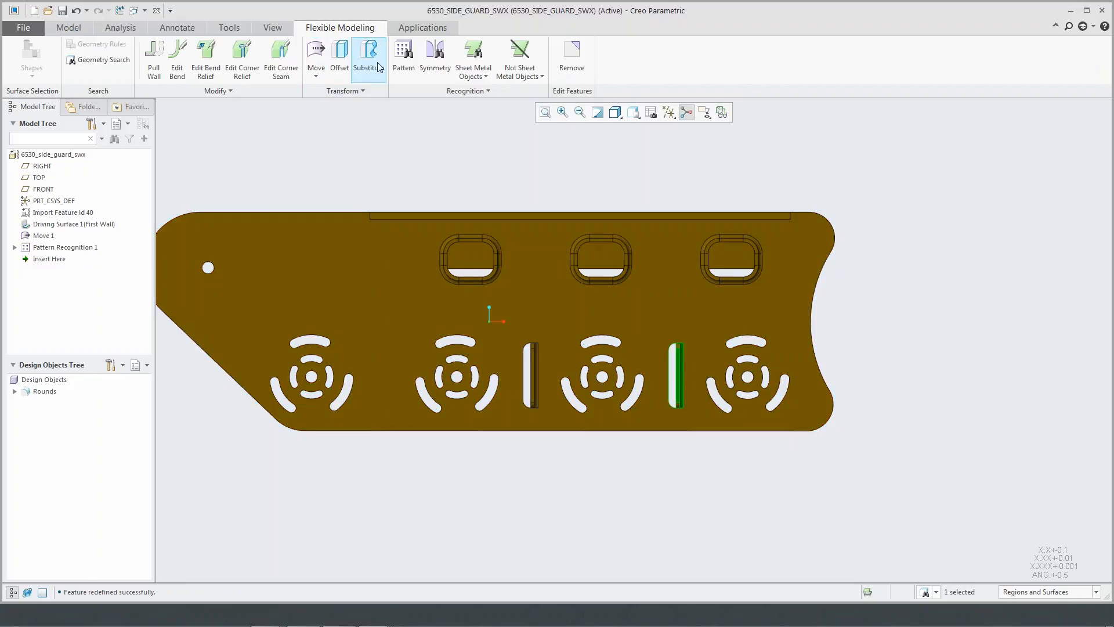
left_click(403, 56)
left_click(141, 93)
left_click(129, 93)
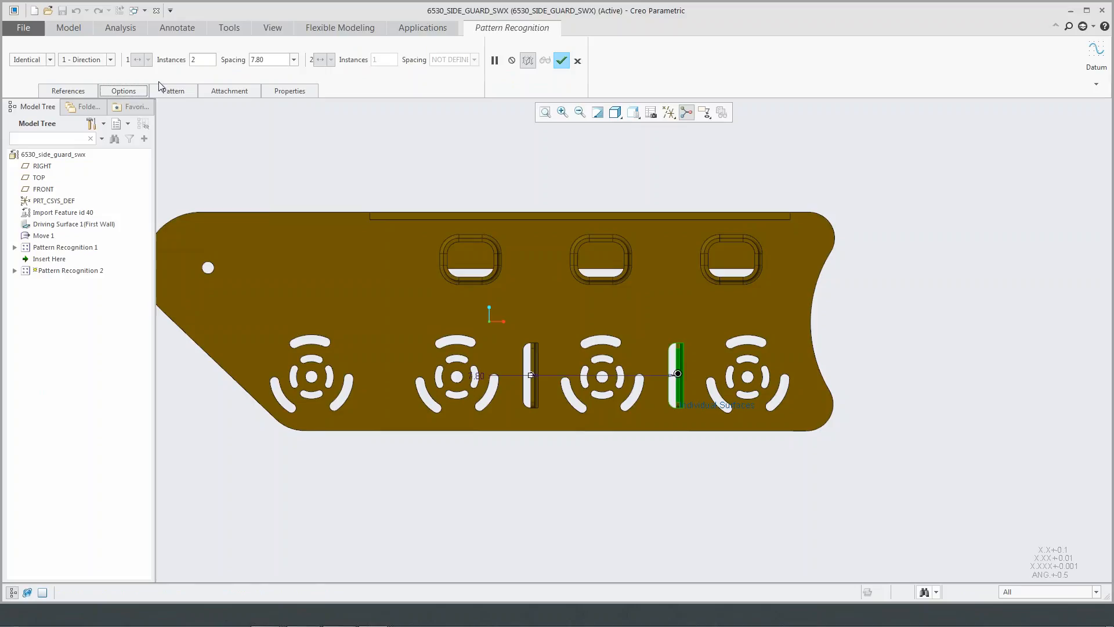
double_click(194, 60)
type("3")
left_click(562, 60)
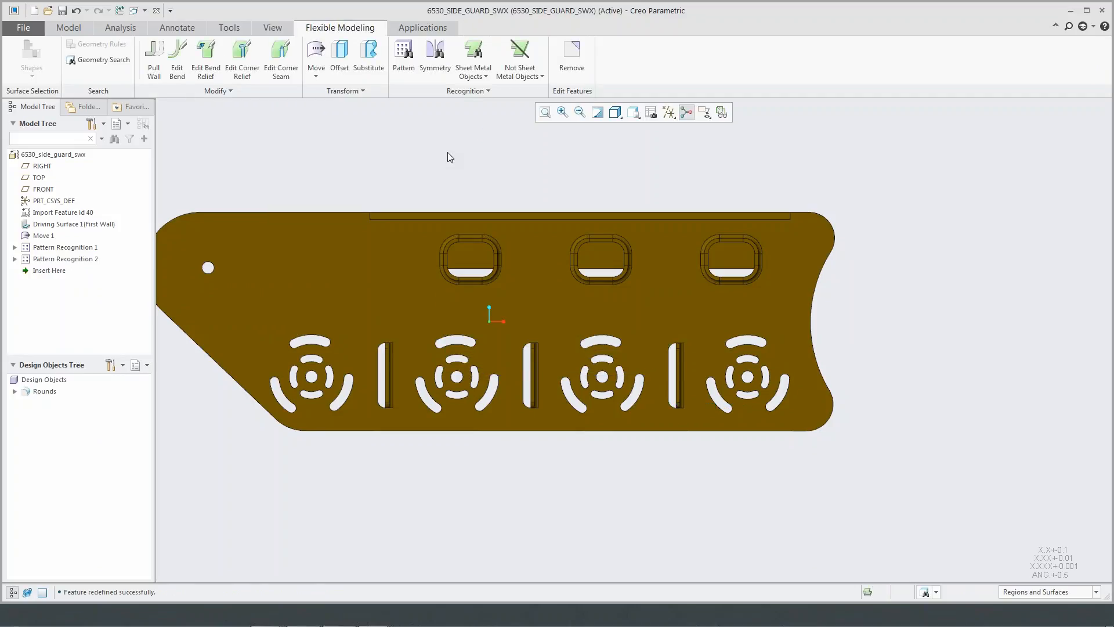
- Remove all surfaces of the three formed rectangular windows below the flange so the wall closes over them
middle_click_drag(442, 168, 472, 180)
scroll(511, 282, "down", 5)
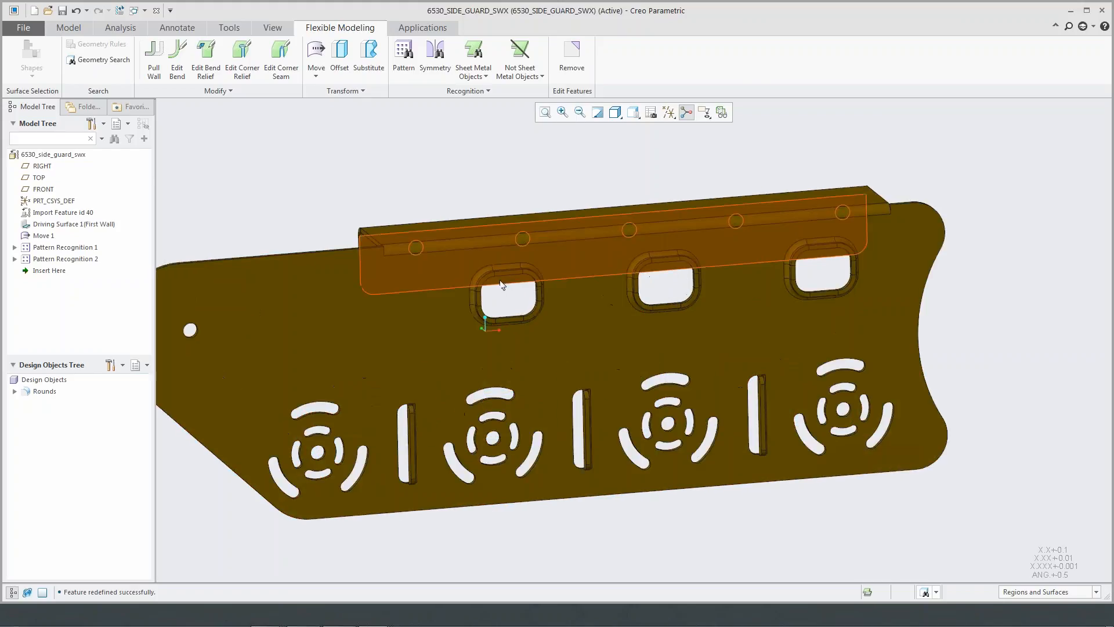
left_click_drag(424, 250, 600, 395)
left_click_drag(426, 253, 606, 402)
left_click_drag(730, 220, 908, 369)
scroll(980, 366, "up", 1)
middle_click_drag(981, 365, 622, 394, "shift")
left_click_drag(685, 281, 810, 372)
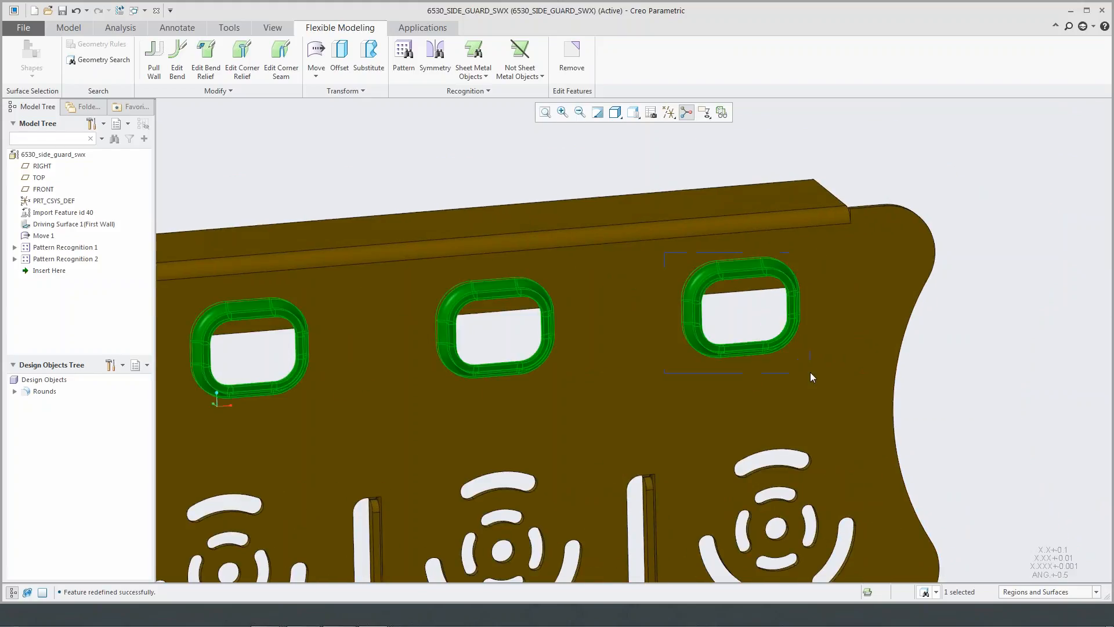
left_click(578, 65)
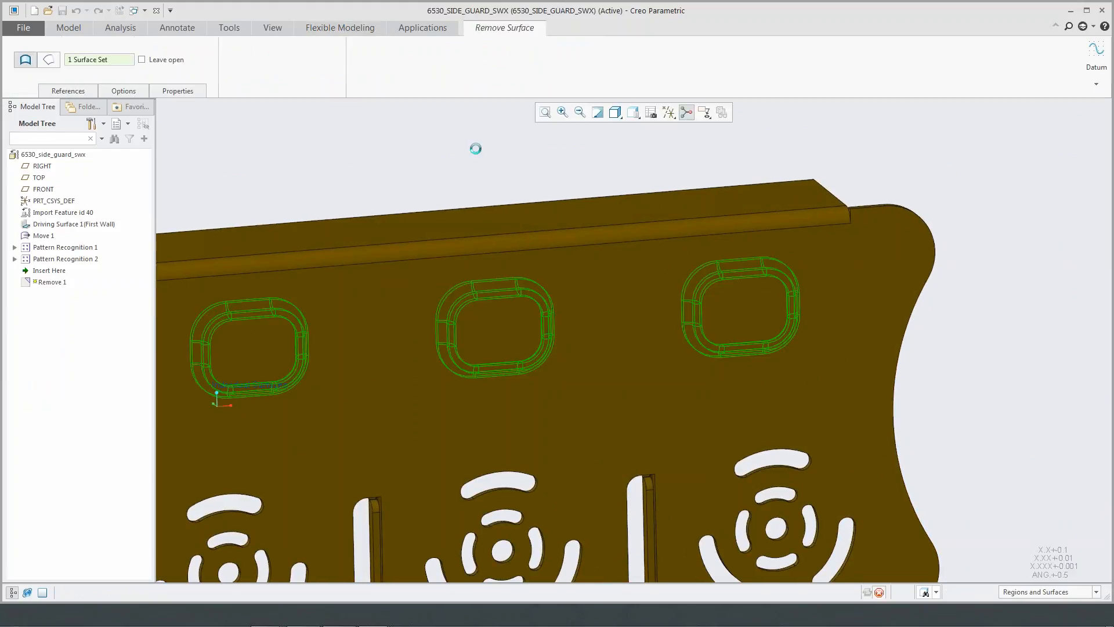
middle_click(468, 180)
- Examine the Remove 1 feature and the area of the side guard that it affects
scroll(459, 178, "up", 2)
middle_click_drag(453, 171, 572, 214, "shift")
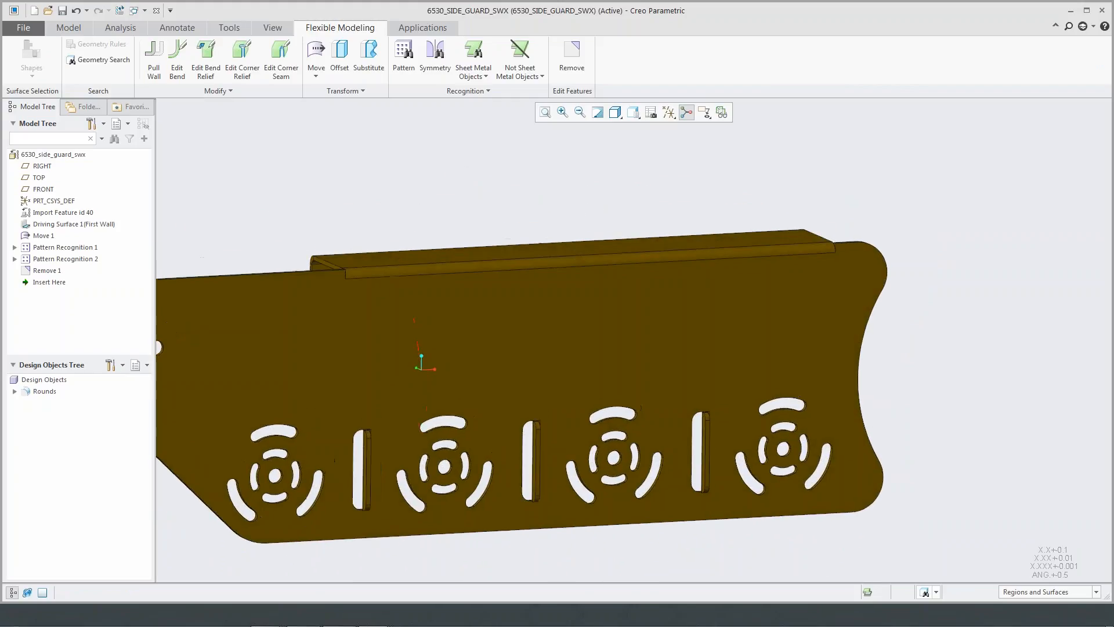
left_click(55, 271)
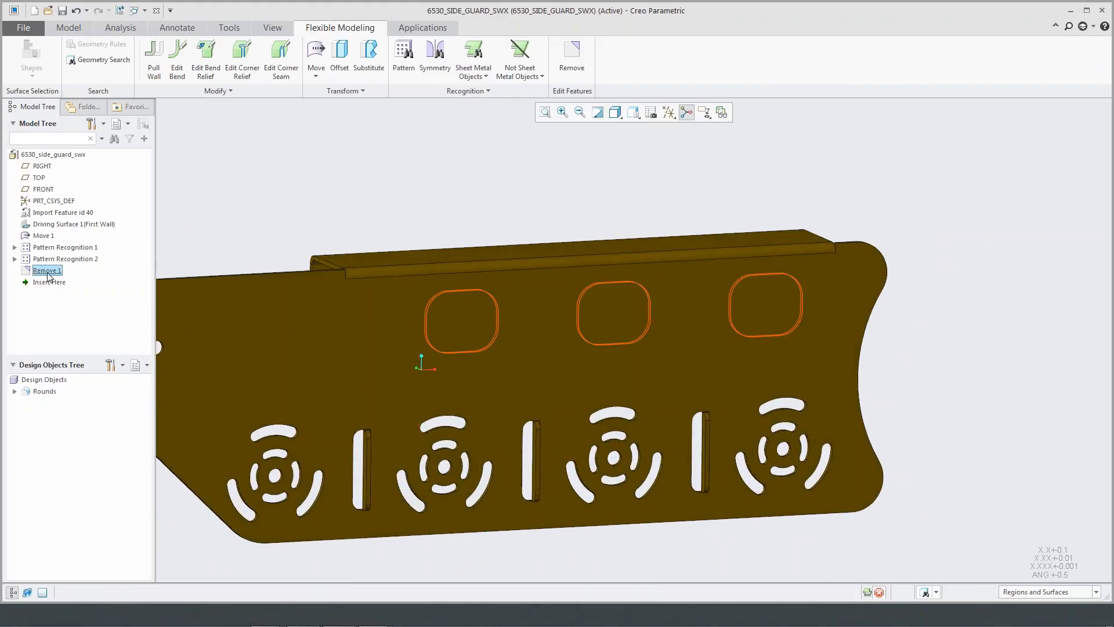
right_click(50, 275)
left_click(283, 211)
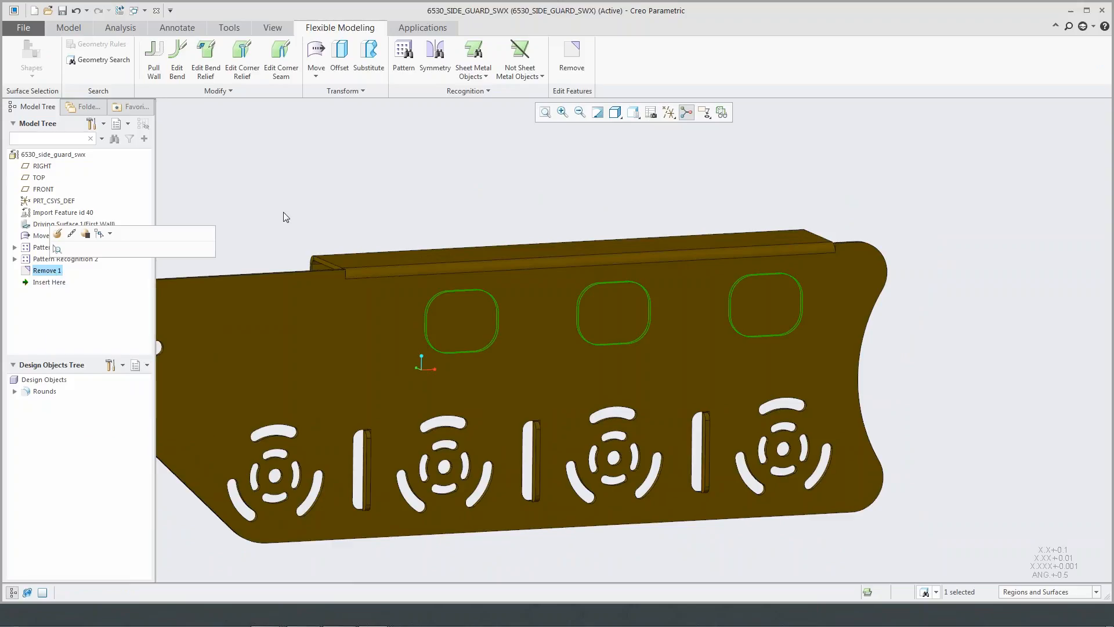
left_click(284, 211)
scroll(277, 266, "up", 2)
middle_click_drag(284, 264, 387, 458, "shift")
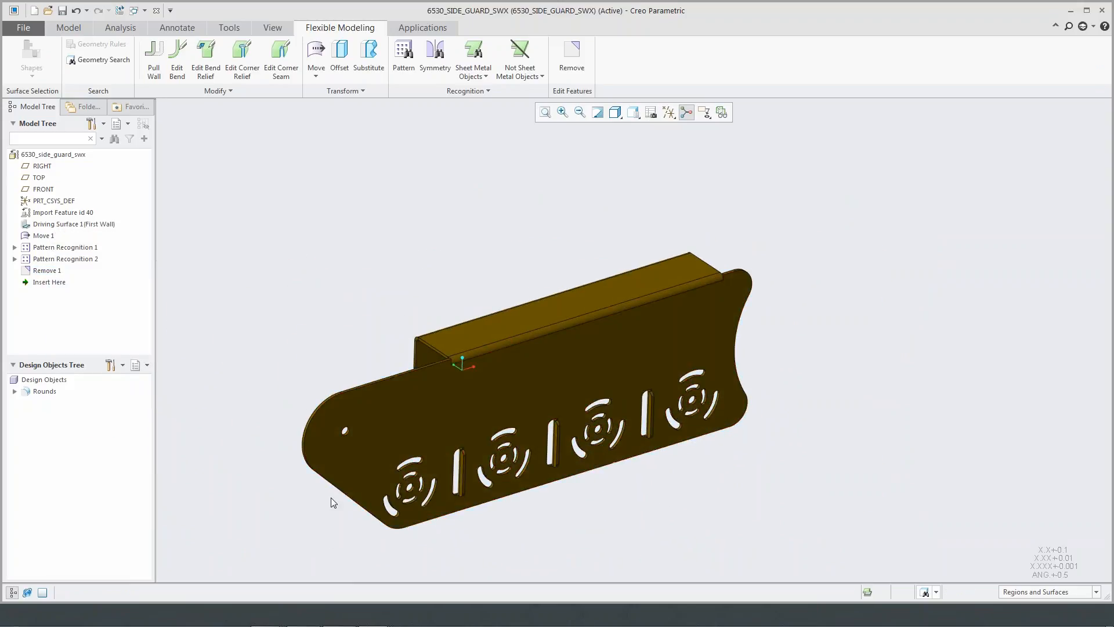
- Move the end surfaces of the upper flange and its bends along the guard to lengthen the flange toward the extended rounded end
scroll(430, 340, "down", 5)
left_click_drag(357, 340, 488, 482)
mouse_move(488, 458)
middle_mouse_down()
mouse_move(537, 383)
mouse_move(679, 290)
mouse_move(693, 261)
middle_mouse_up()
scroll(693, 261, "down", 4)
left_click(663, 294, "ctrl")
middle_click_drag(660, 305, 690, 301)
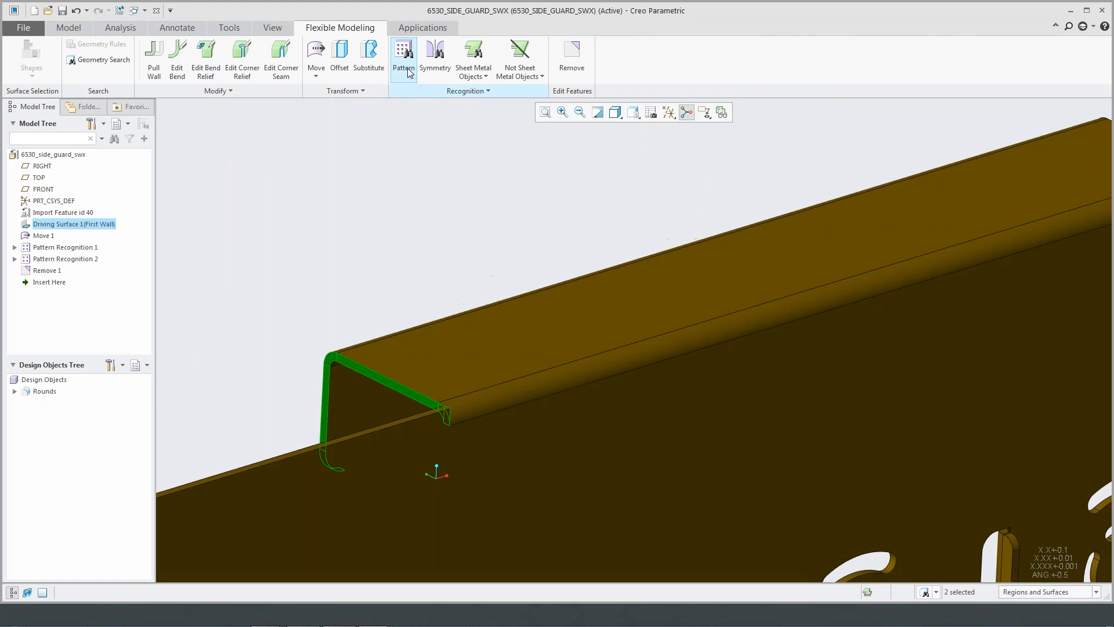
left_click(316, 55)
scroll(453, 281, "up", 2)
middle_click_drag(460, 271, 551, 239, "shift")
left_click_drag(524, 367, 416, 422)
middle_click(415, 231)
scroll(427, 223, "up", 3)
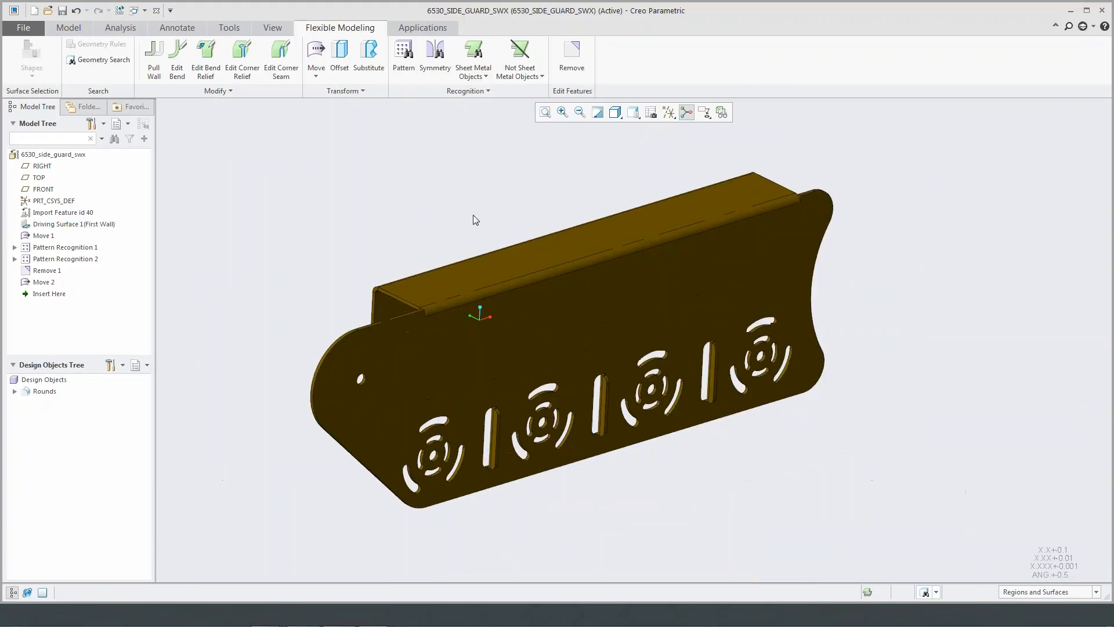
- Recognize all bend reliefs of the side guard with automatic selection and list the recognized reliefs individually
mouse_move(500, 228)
middle_mouse_down("shift")
mouse_move(506, 252)
mouse_move(498, 249)
middle_mouse_up("shift")
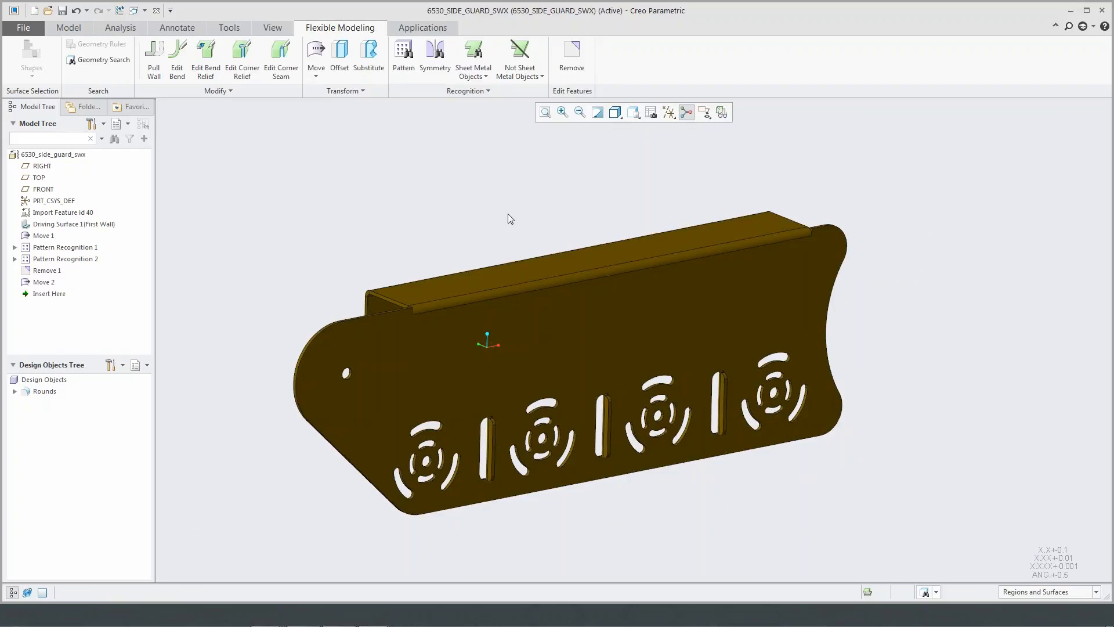
left_click(480, 75)
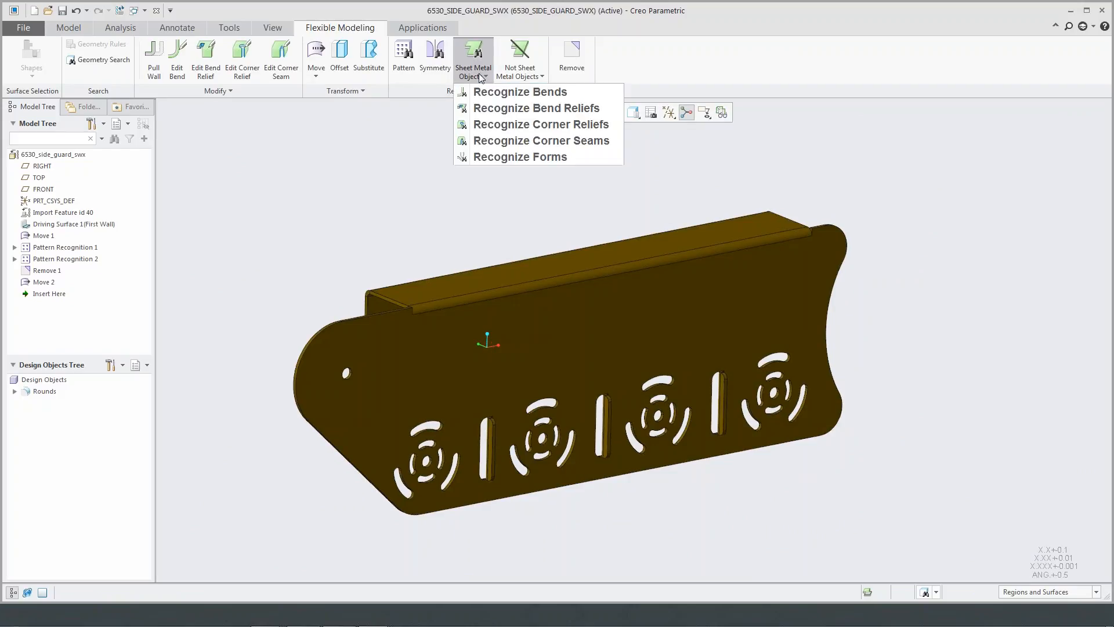
left_click(535, 109)
left_click_drag(992, 112, 868, 128)
scroll(812, 232, "down", 5)
scroll(810, 234, "up", 5)
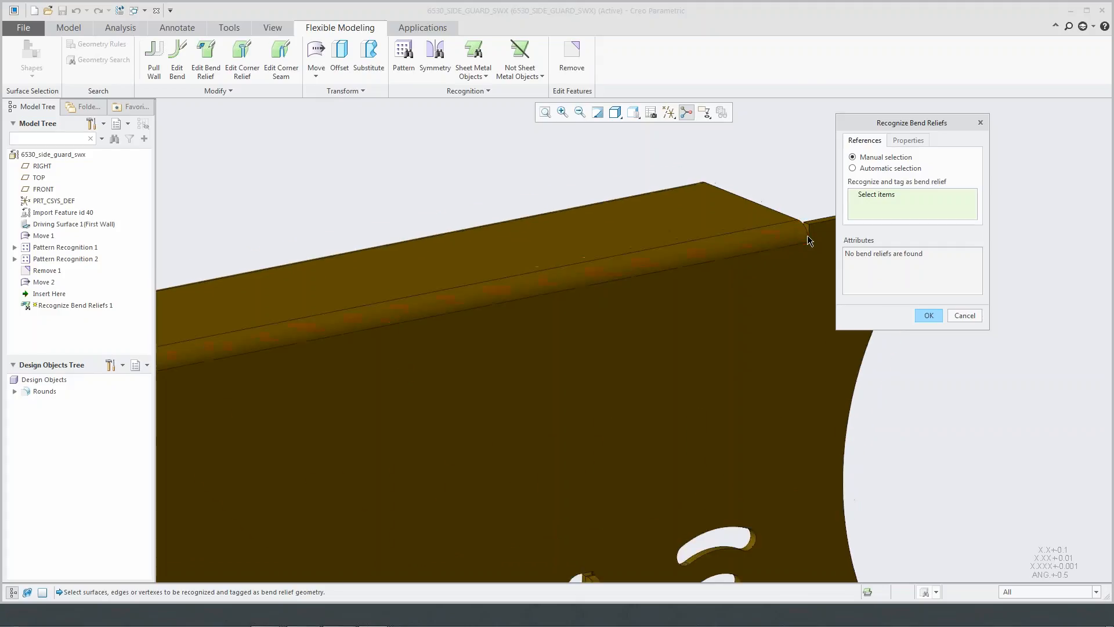
left_click(889, 168)
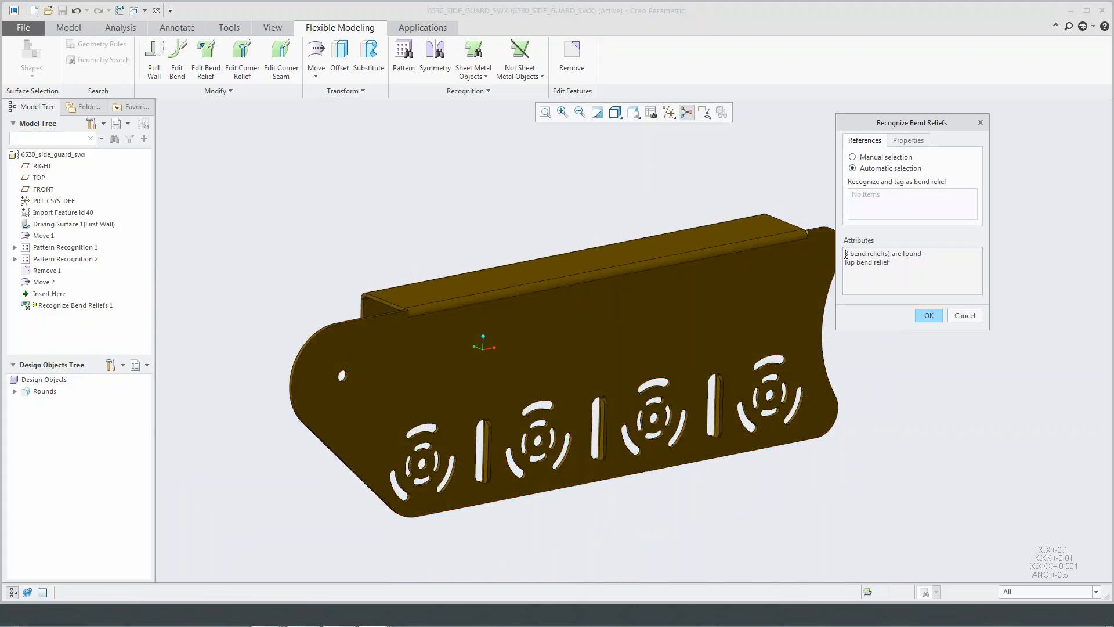
left_click_drag(846, 253, 922, 256)
left_click(905, 262)
left_click(928, 315)
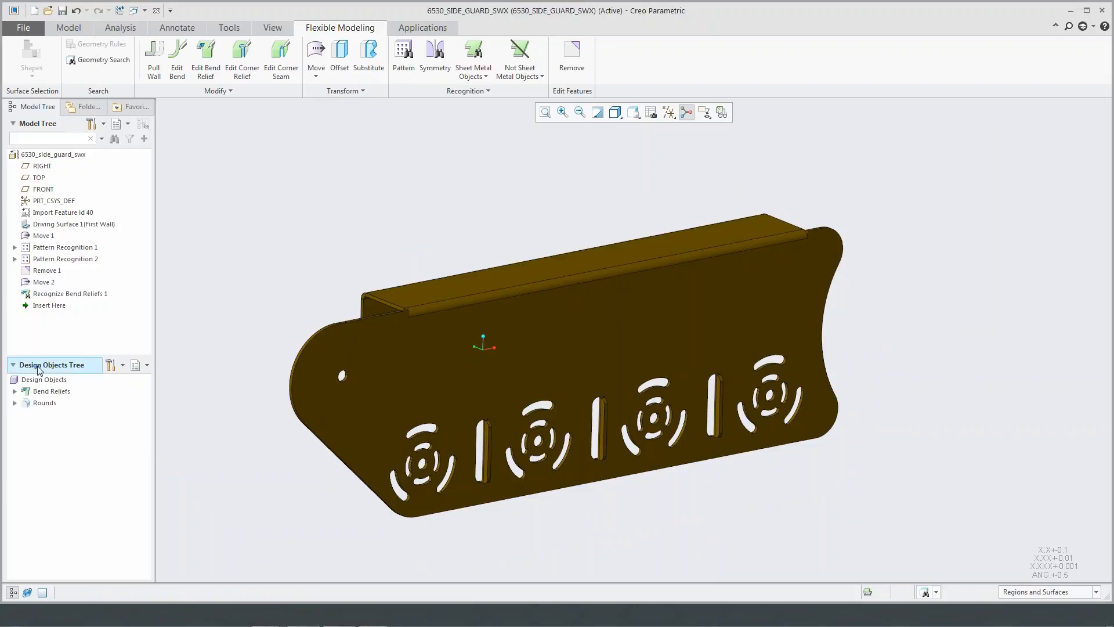
left_click(14, 392)
left_click(58, 405)
left_click(59, 413)
left_click(217, 316)
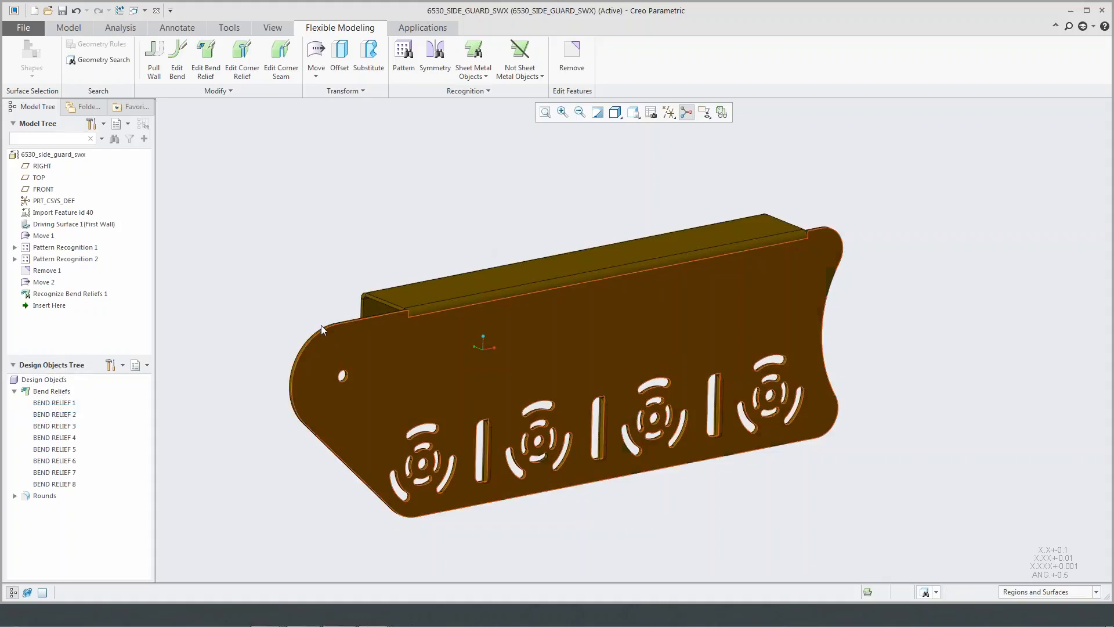
- Recognize all bends of the side guard with automatic selection
left_click(451, 93)
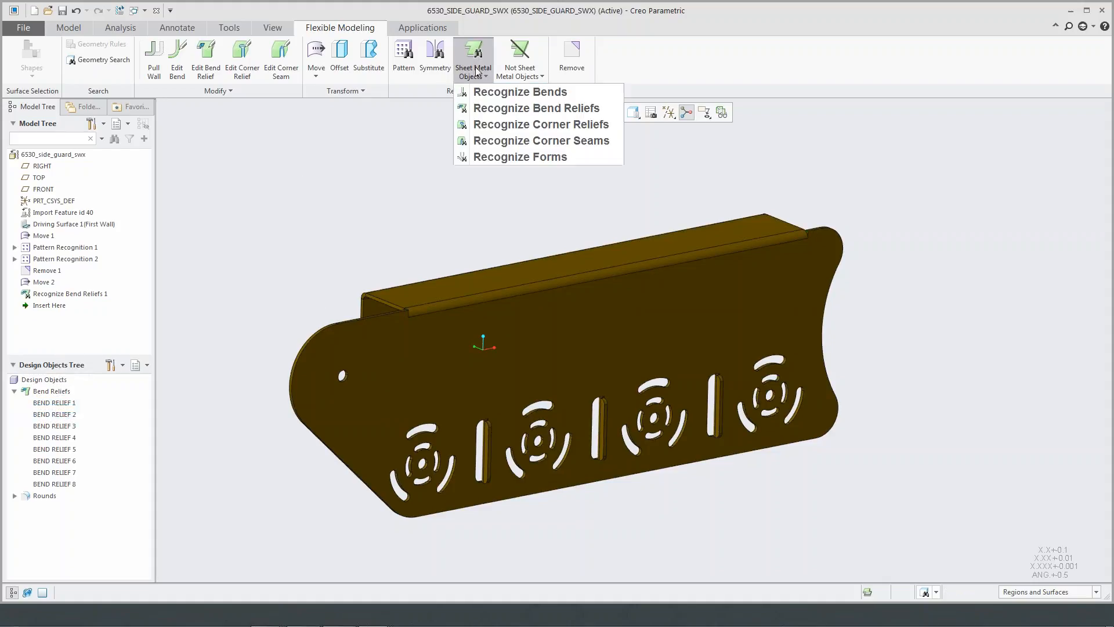
left_click(505, 92)
left_click(986, 152)
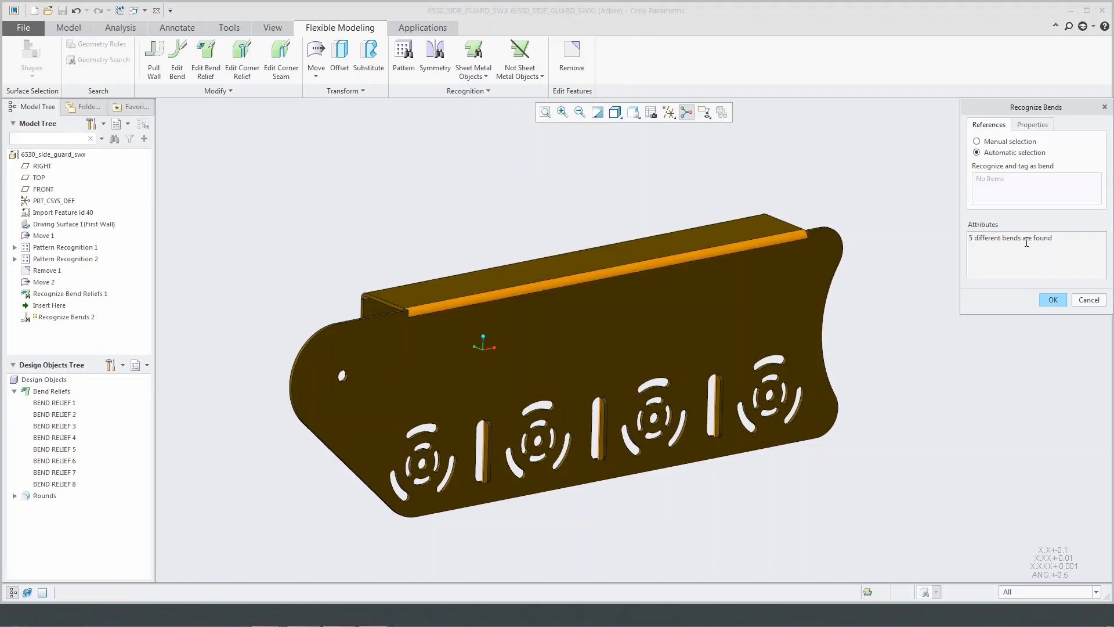
left_click(1051, 299)
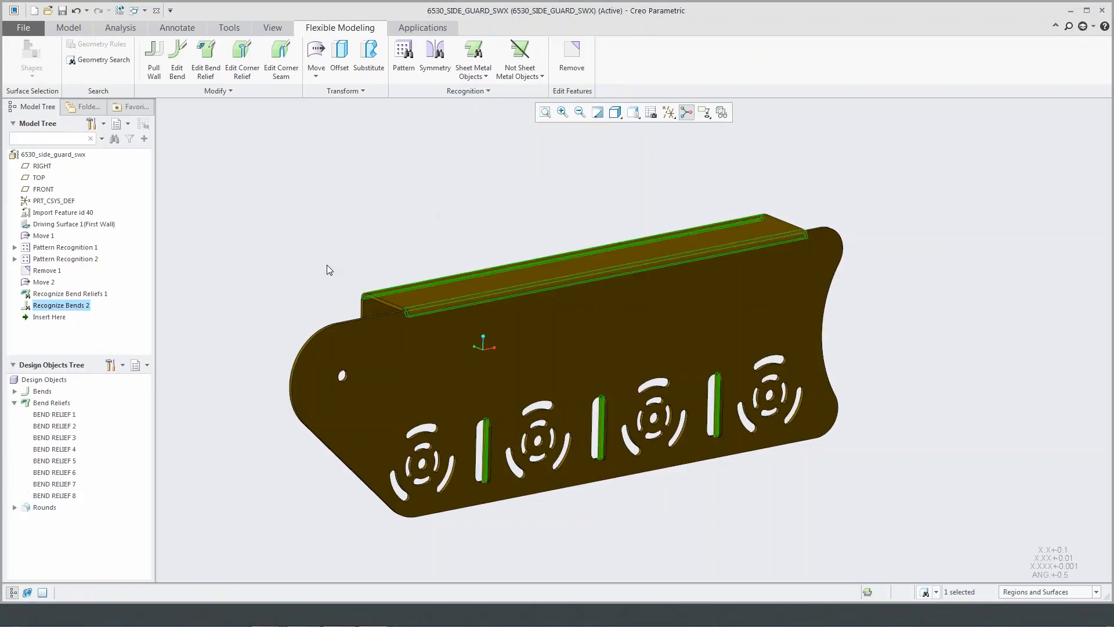
left_click(292, 253)
middle_click_drag(301, 254, 333, 247, "shift")
- Change BEND RELIEF 1, at the flange end near the concave edge, to a rectangular relief up to the bend
left_click(67, 417)
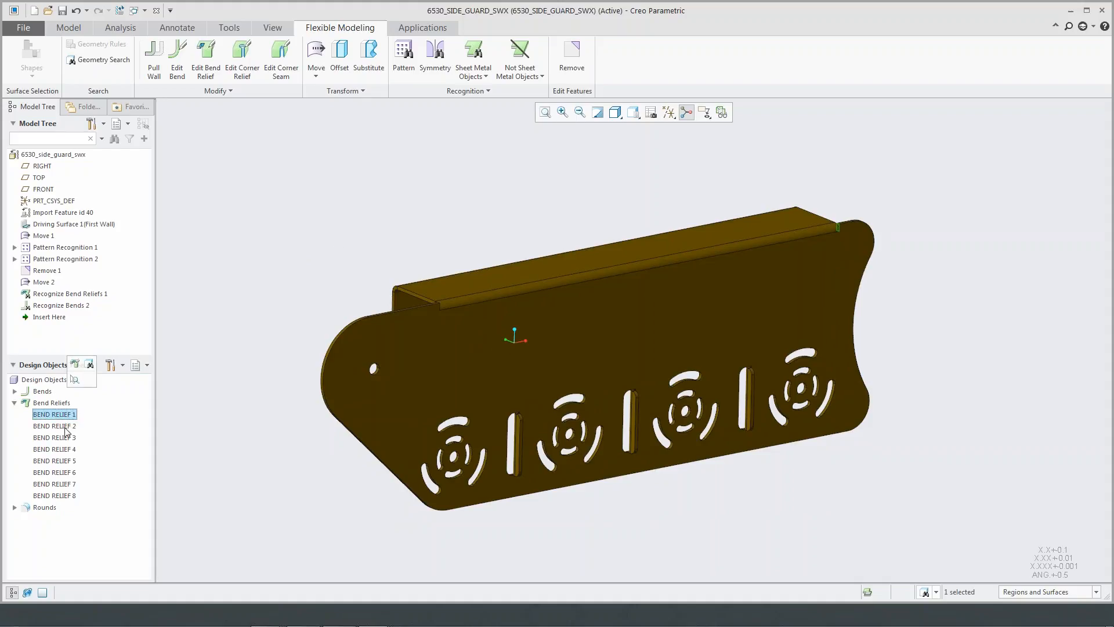
scroll(903, 205, "down", 5)
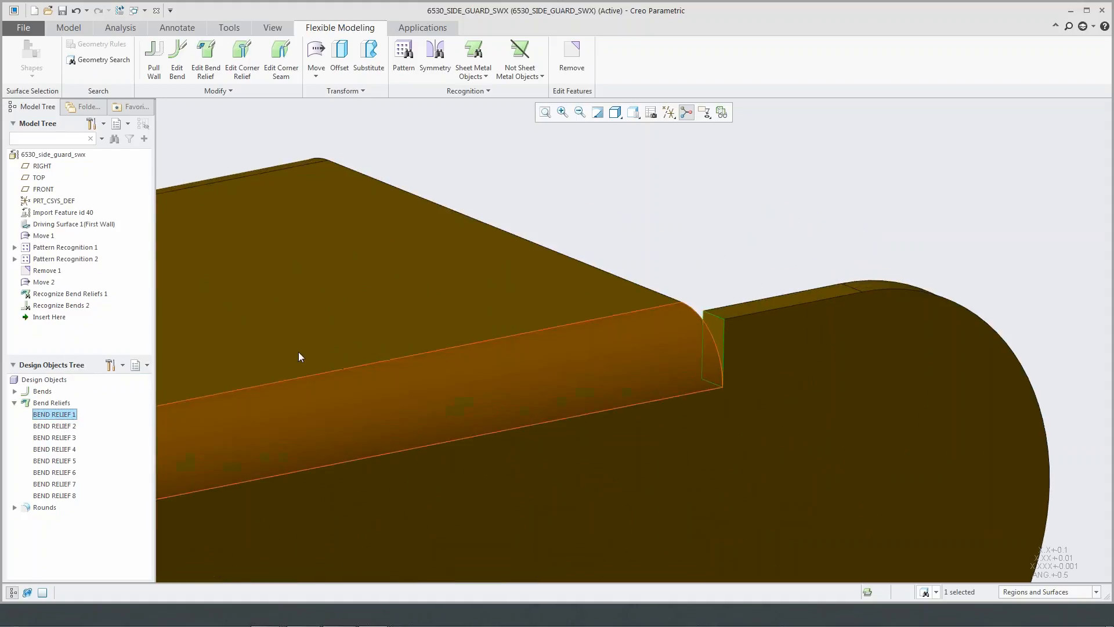
left_click(78, 377)
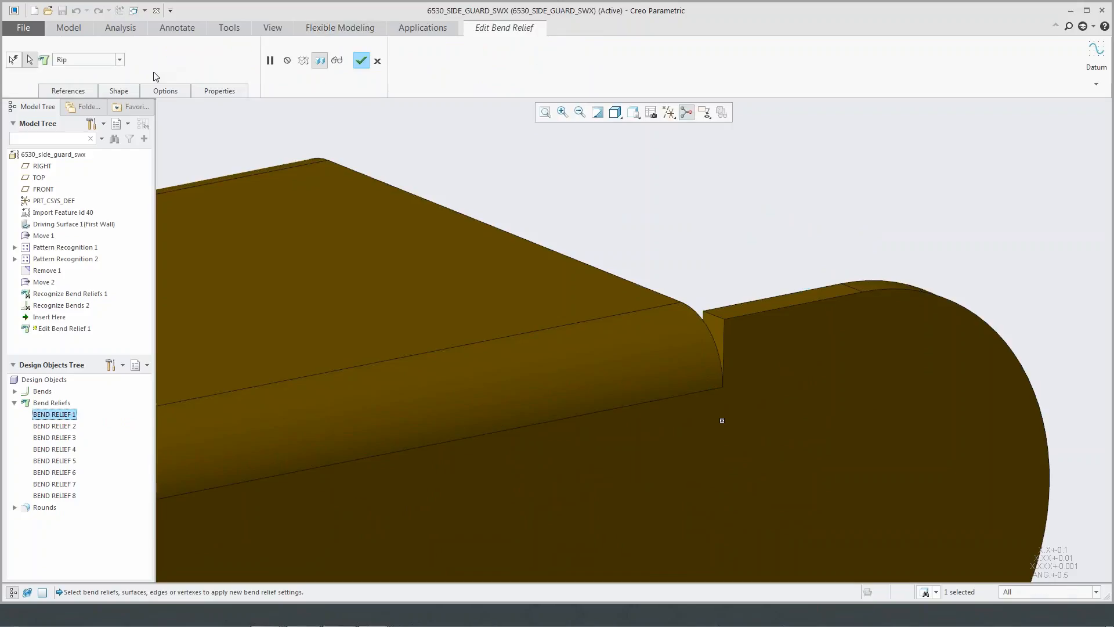
left_click(120, 60)
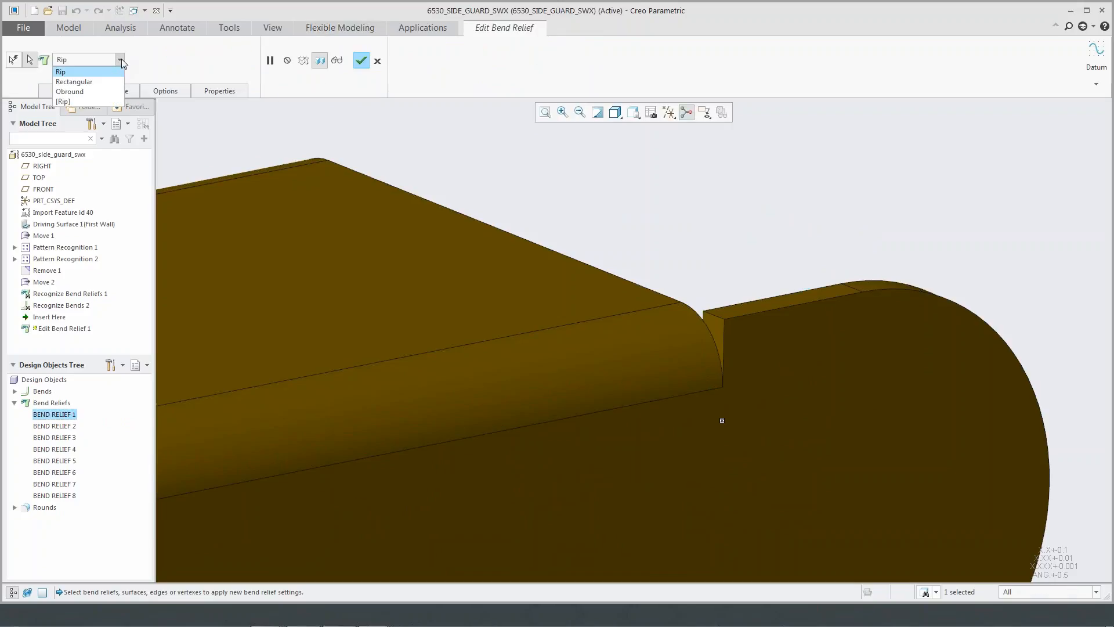
left_click(96, 81)
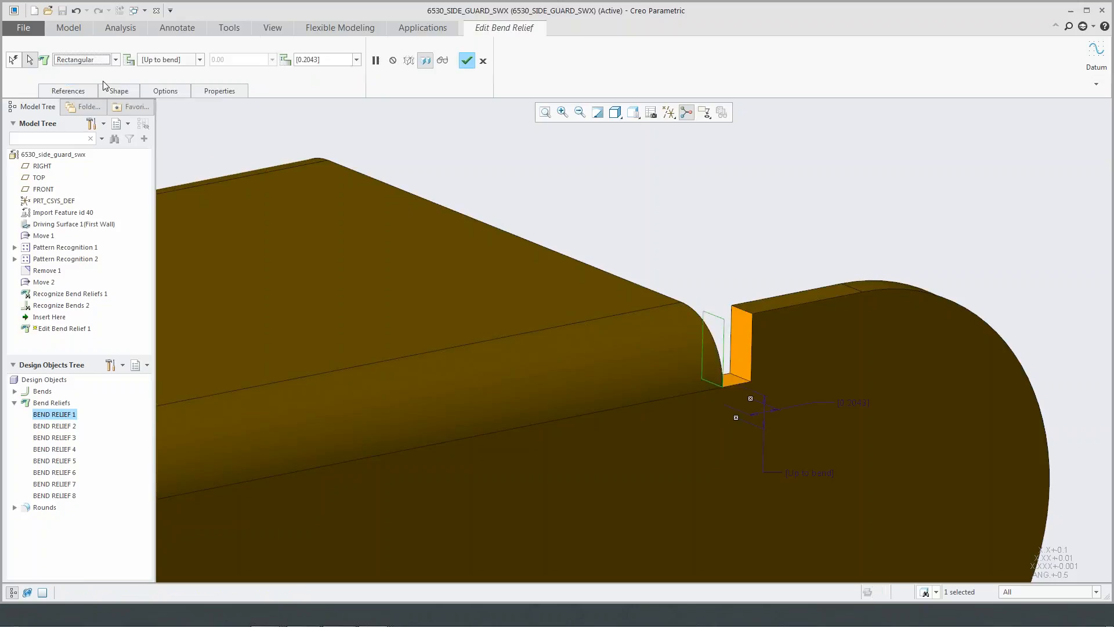
left_click(120, 91)
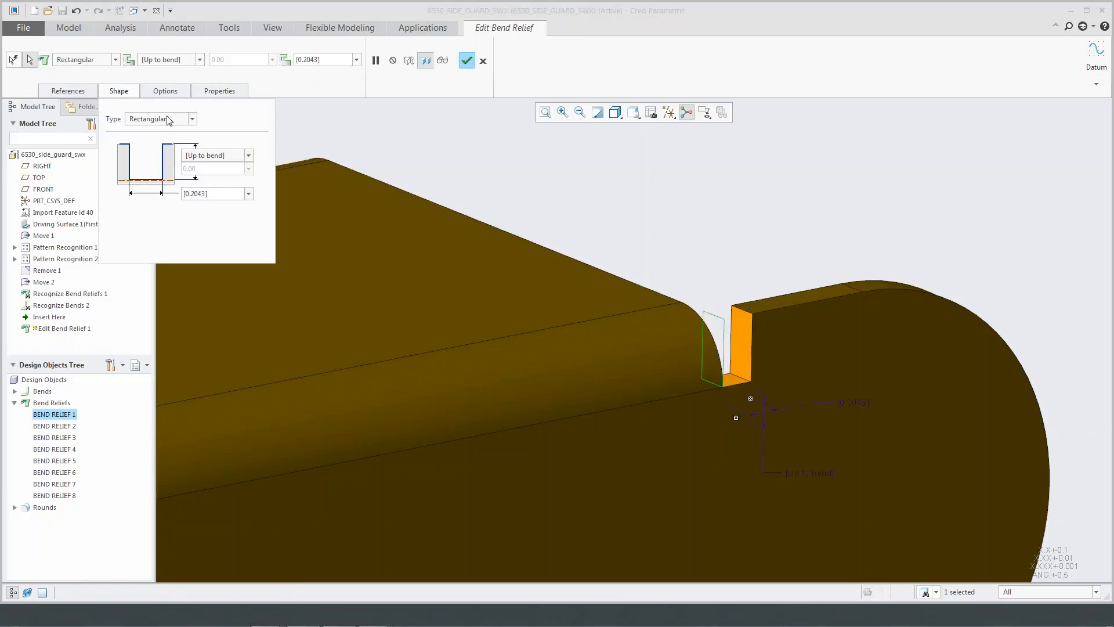
left_click(123, 91)
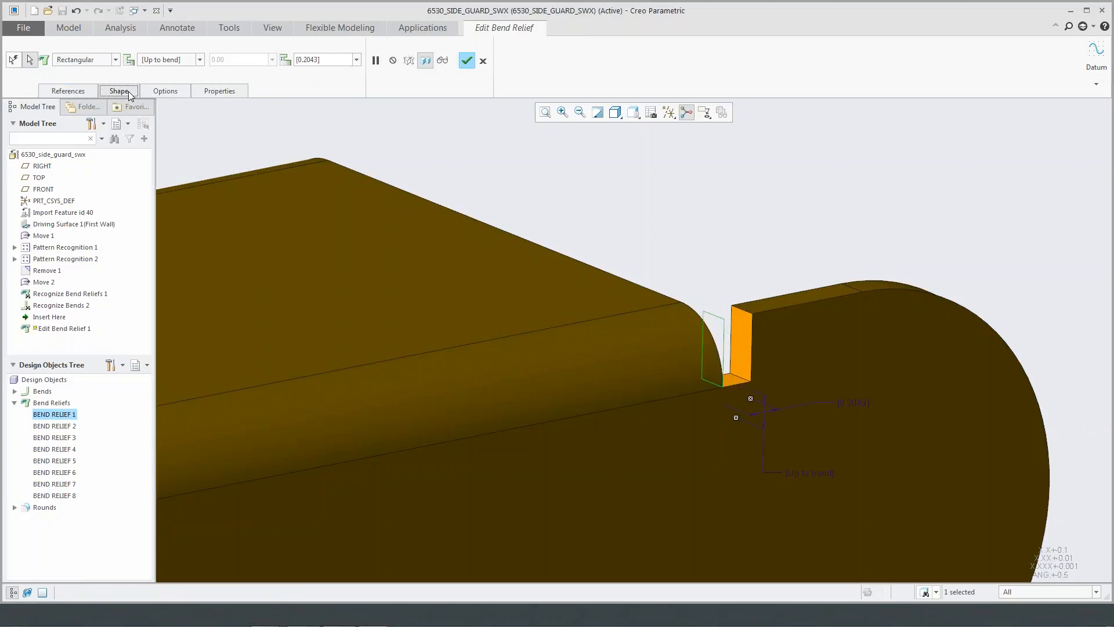
left_click(467, 61)
- Change BEND RELIEF 2, at the opposite end of the flange bend, to an obround relief up to the bend
scroll(691, 208, "down", 5)
scroll(691, 209, "down", 6)
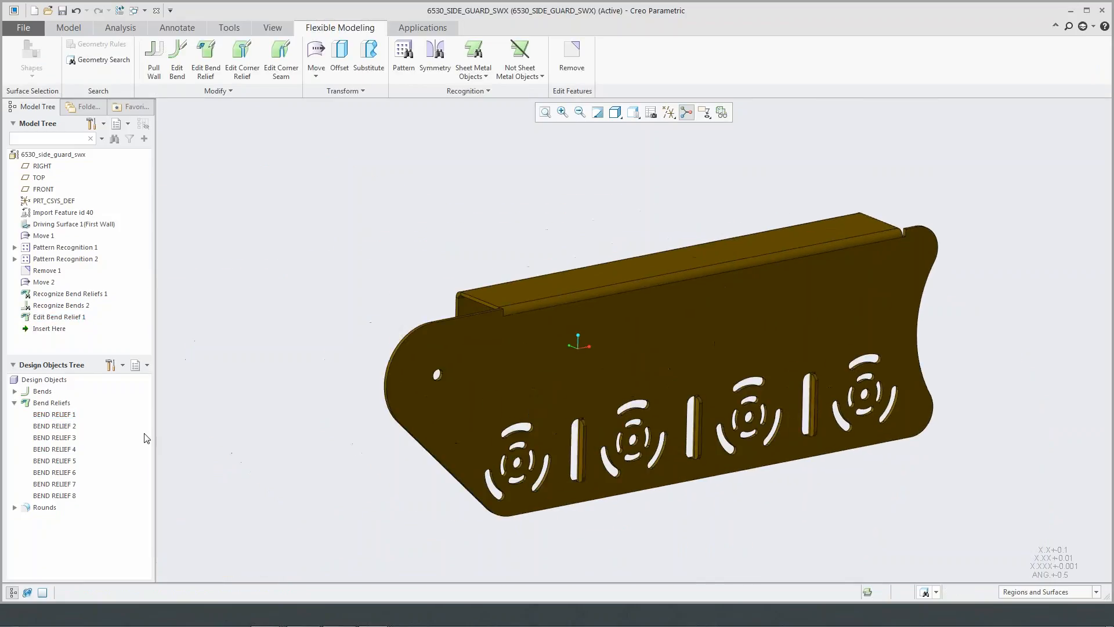
left_click(55, 426)
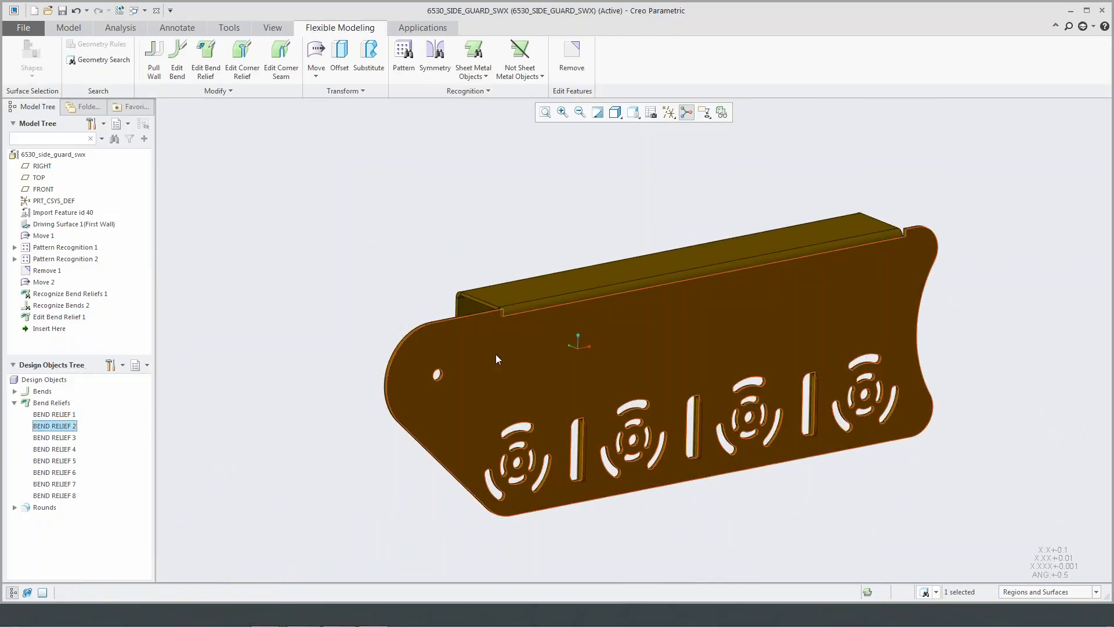
scroll(508, 311, "up", 5)
right_click(58, 425)
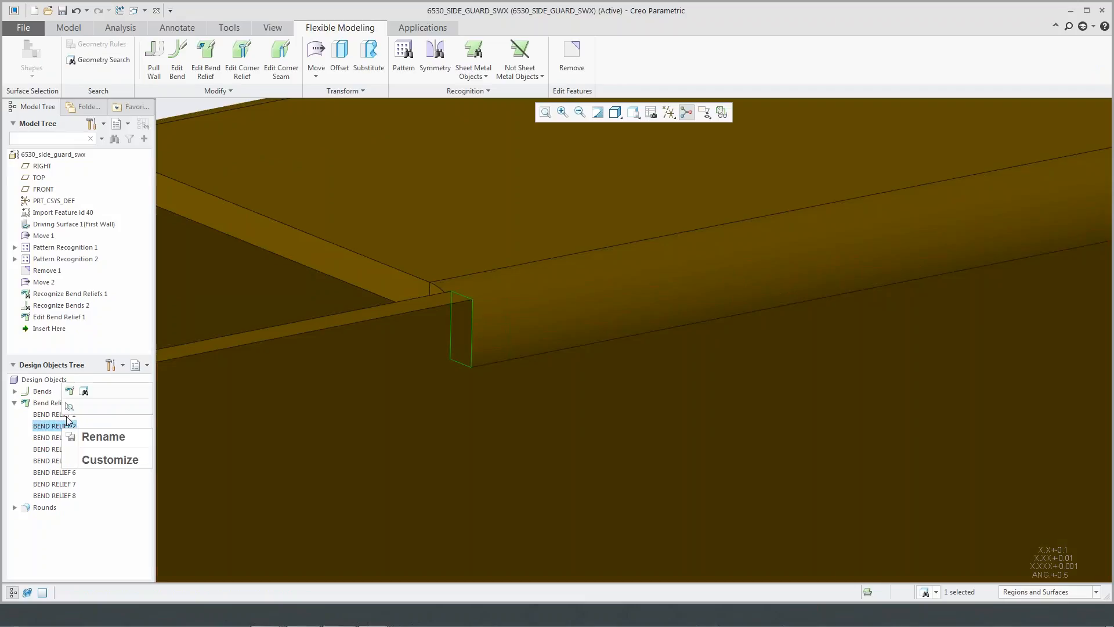
left_click(69, 392)
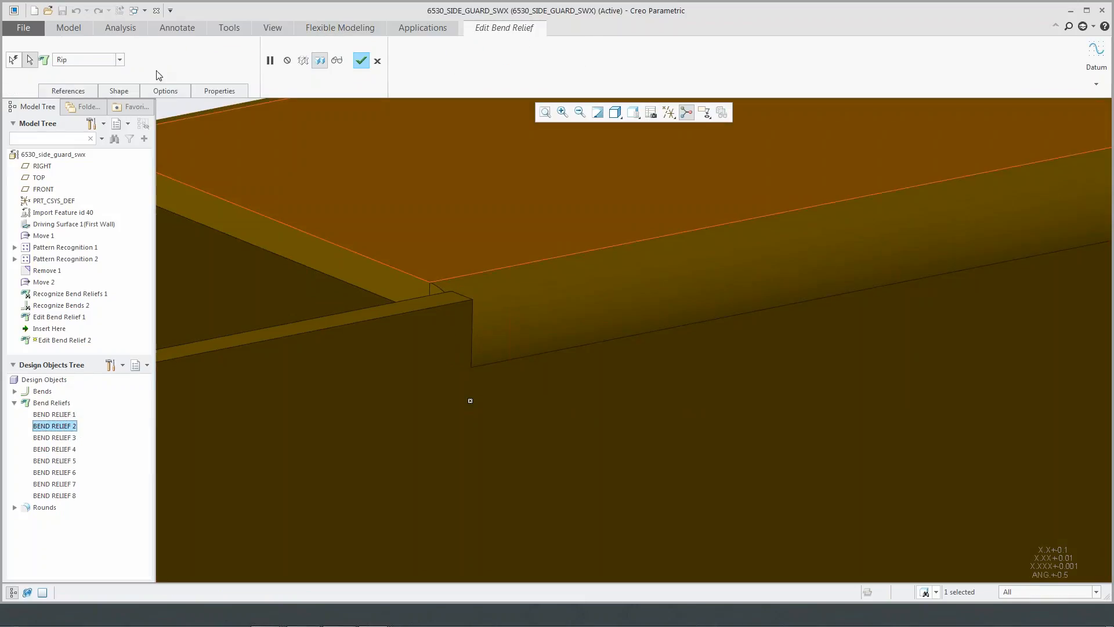
left_click(119, 60)
left_click(76, 96)
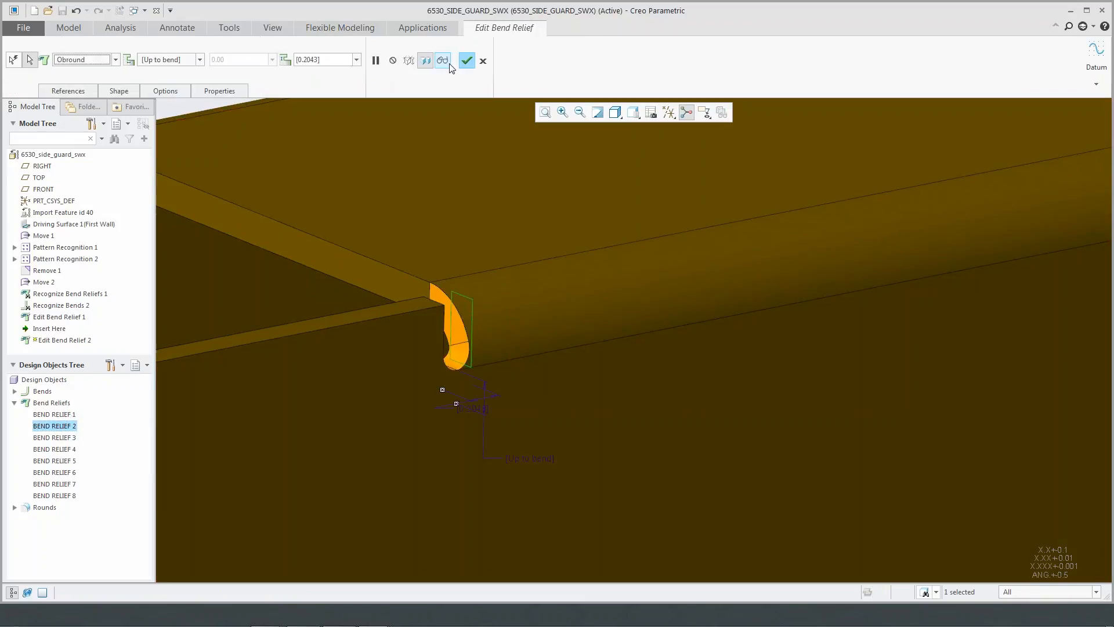
left_click(467, 64)
- Edit the bend of the flange's outer lip with the row of holes to an angle of 123 degrees
scroll(499, 235, "down", 5)
left_click(413, 234)
scroll(413, 233, "down", 5)
middle_click_drag(412, 233, 560, 330)
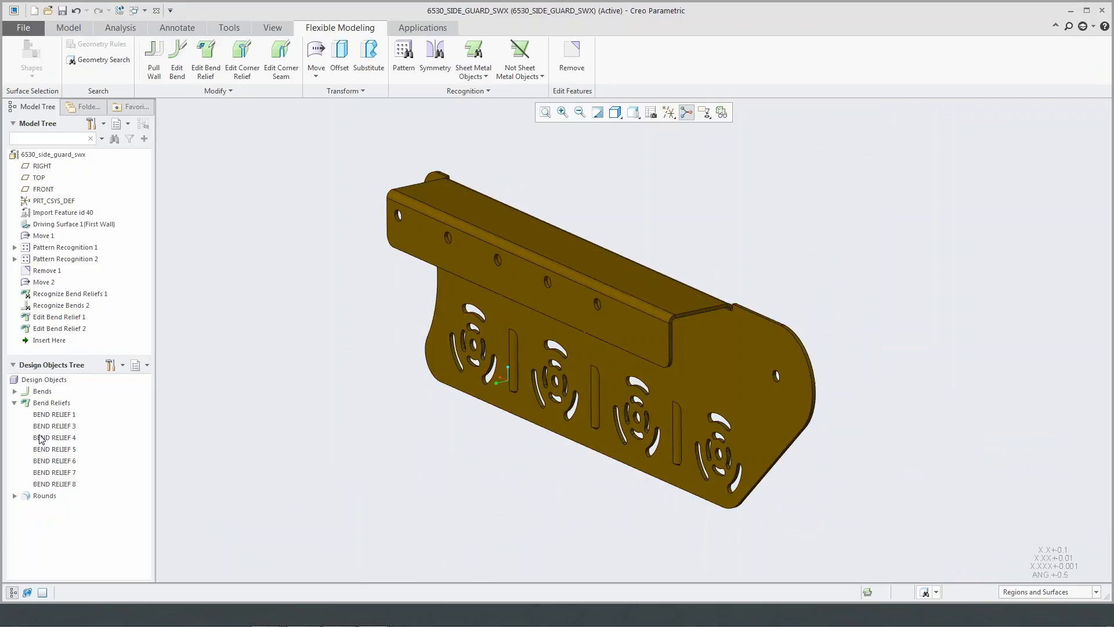
left_click(14, 391)
left_click(44, 403)
left_click(45, 414)
left_click(53, 357)
scroll(669, 267, "up", 2)
scroll(669, 267, "up", 1)
left_click_drag(455, 309, 476, 315)
middle_click(691, 241)
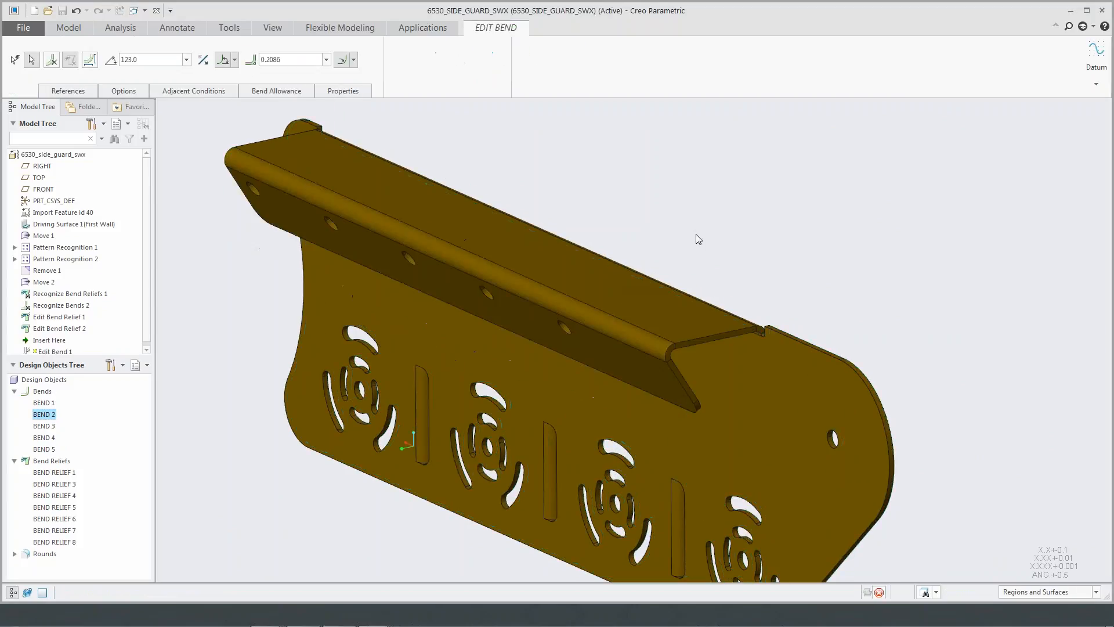
- Orient the view normal to the side guard's large wall and frame the area above the circular vents
scroll(696, 238, "down", 2)
mouse_move(694, 242)
middle_mouse_down()
mouse_move(598, 232)
mouse_move(595, 246)
mouse_move(687, 237)
mouse_move(708, 247)
middle_mouse_up()
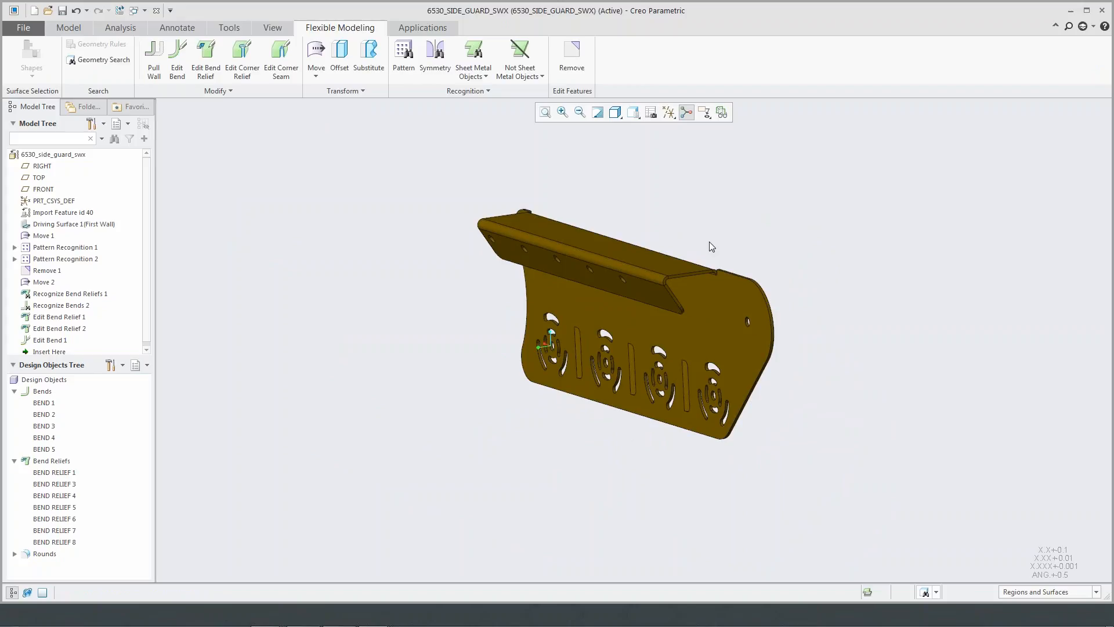
middle_click_drag(741, 236, 493, 223)
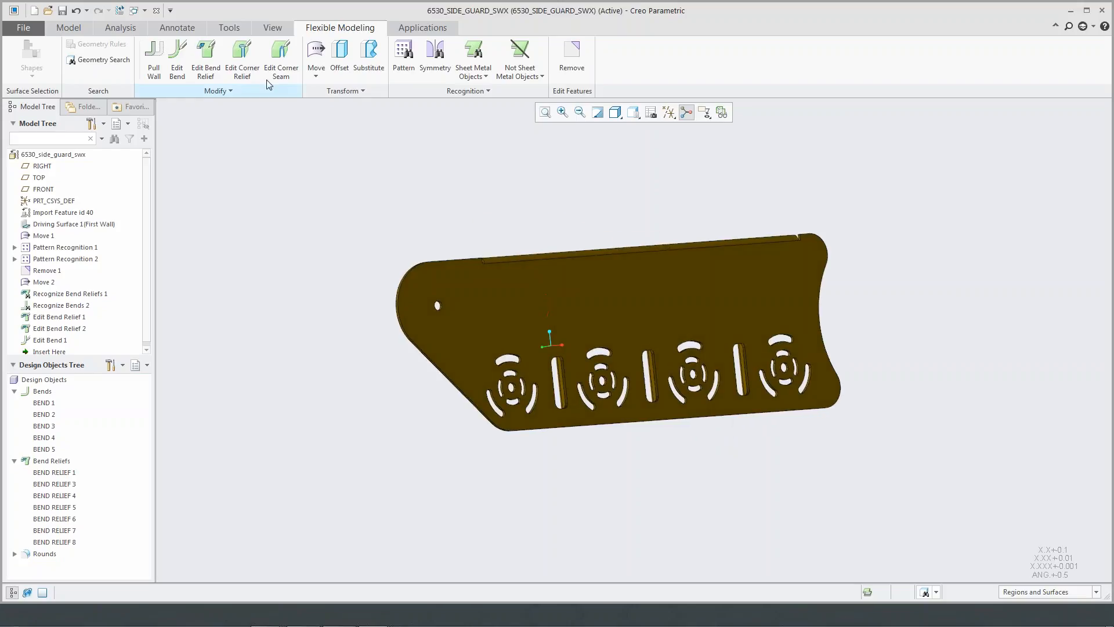
left_click(69, 27)
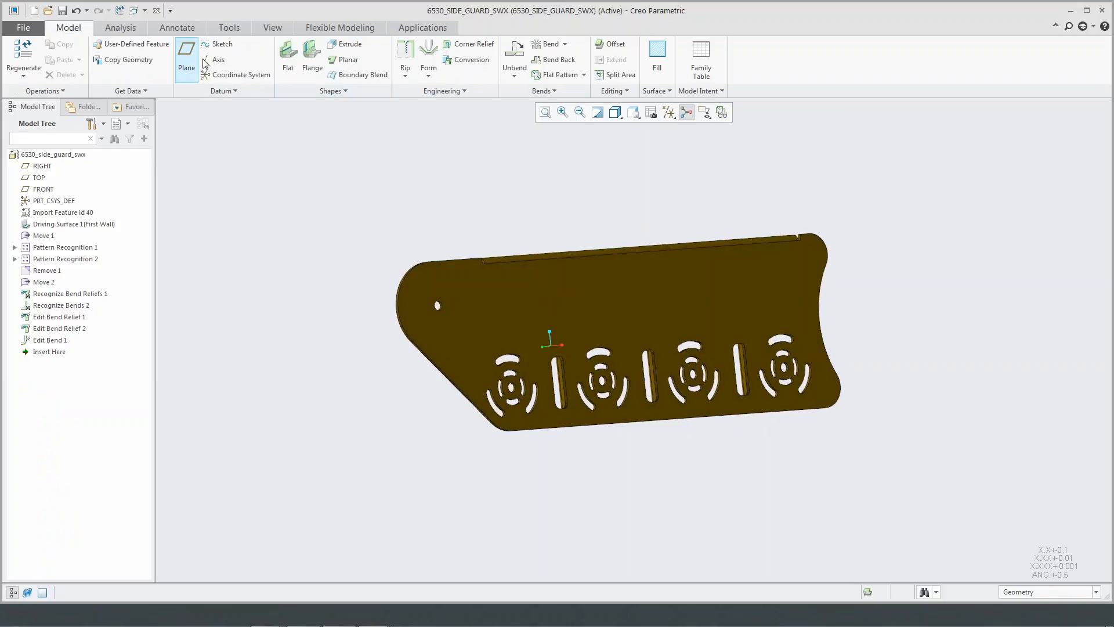
middle_click_drag(750, 179, 716, 196)
left_click(634, 112)
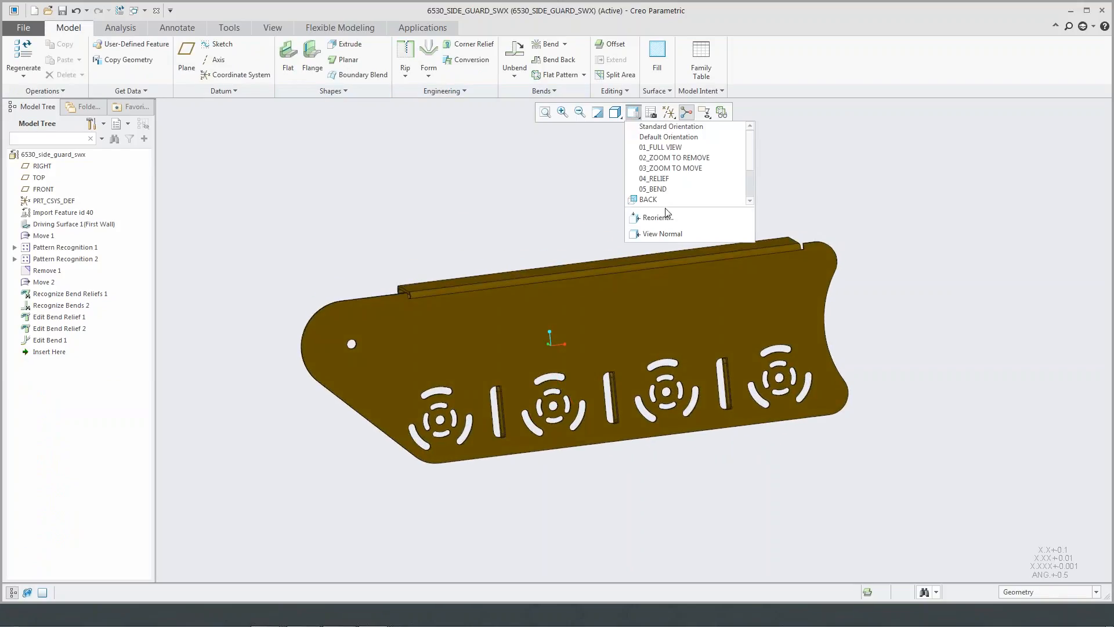
left_click(666, 233)
left_click(778, 299)
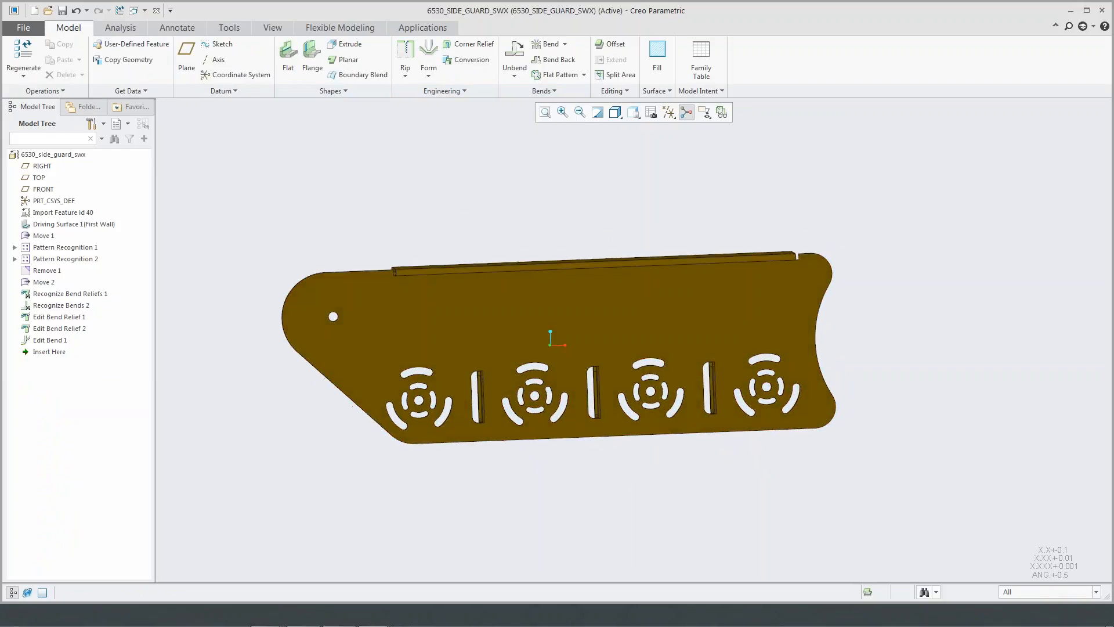
scroll(778, 299, "up", 5)
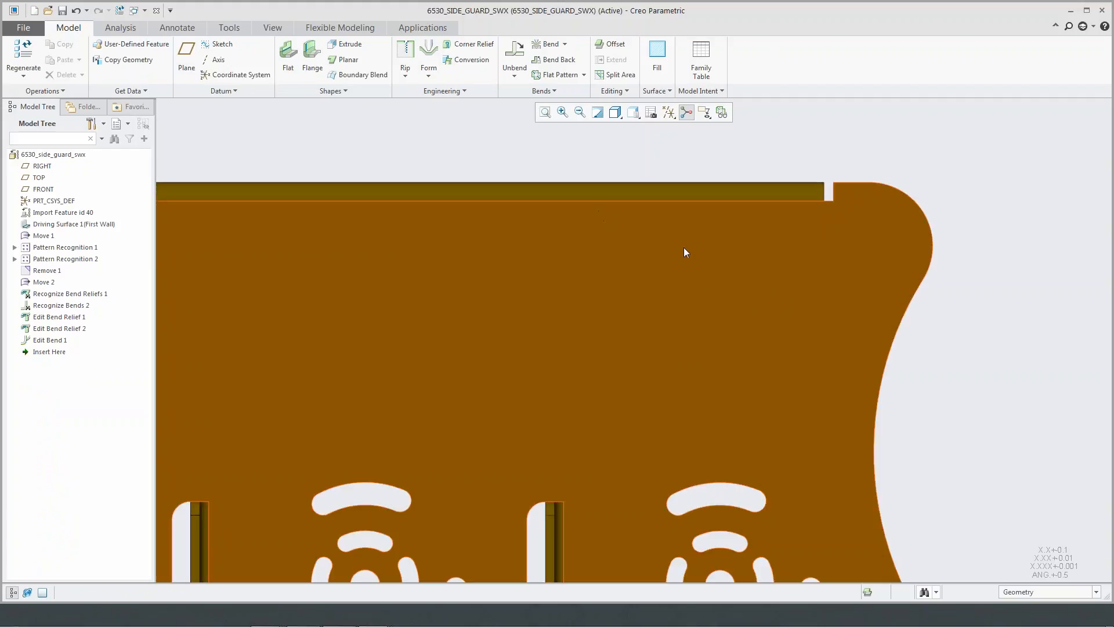
- Sketch a tall ellipse for a sketched form on the large wall, above the circular vent nearest the concave end
left_click(428, 69)
left_click(477, 124)
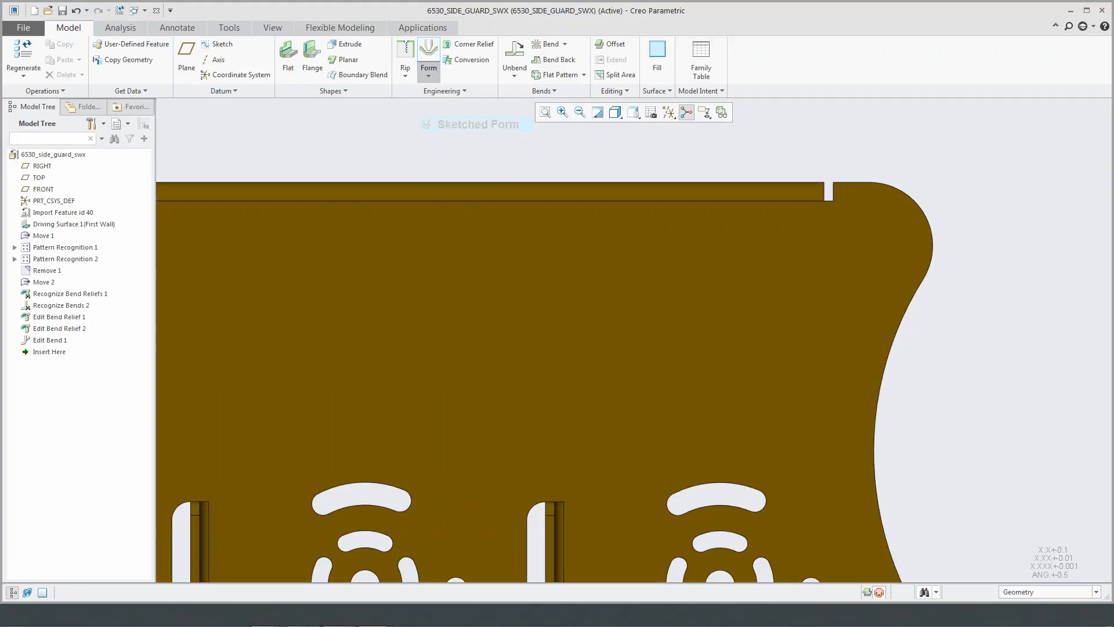
left_click(706, 252)
right_click(705, 246)
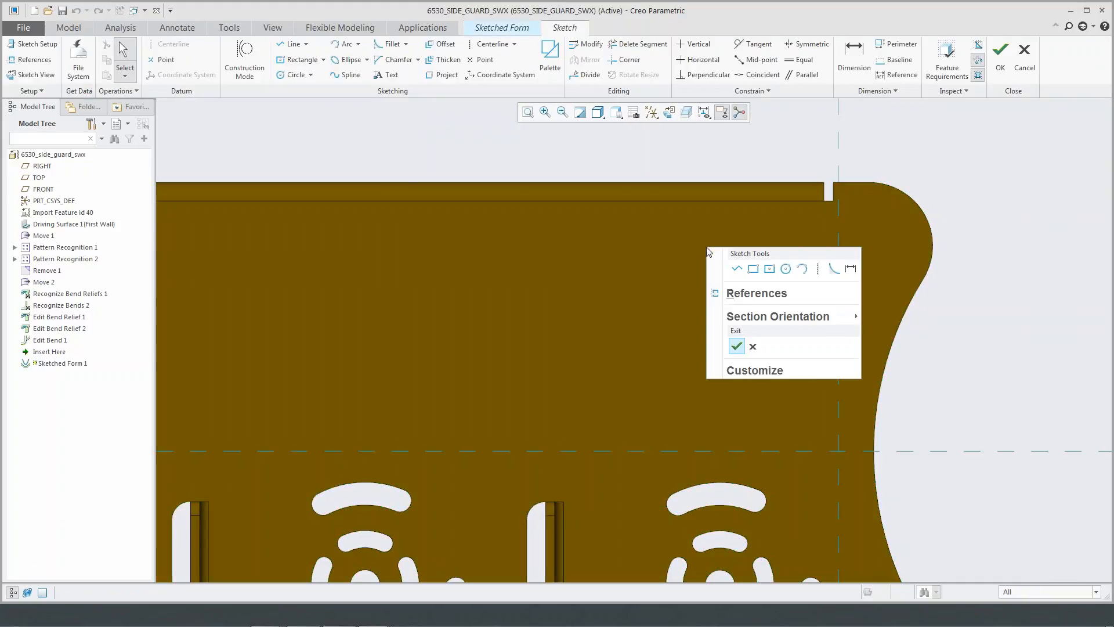
left_click(350, 60)
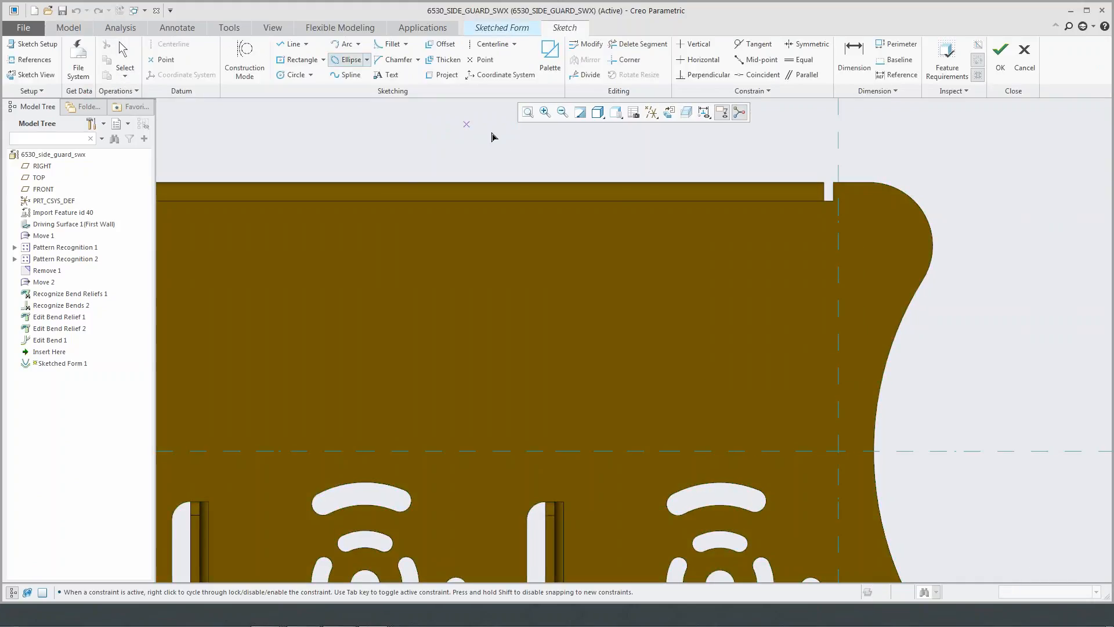
left_click(736, 394)
left_click(771, 348)
middle_click(803, 313)
left_click(1000, 51)
- Complete the elliptical sketched form with a depth of 0.60, an open centre and rounded edges
left_click(124, 91)
left_click(130, 165)
left_click(112, 229)
left_click(319, 60)
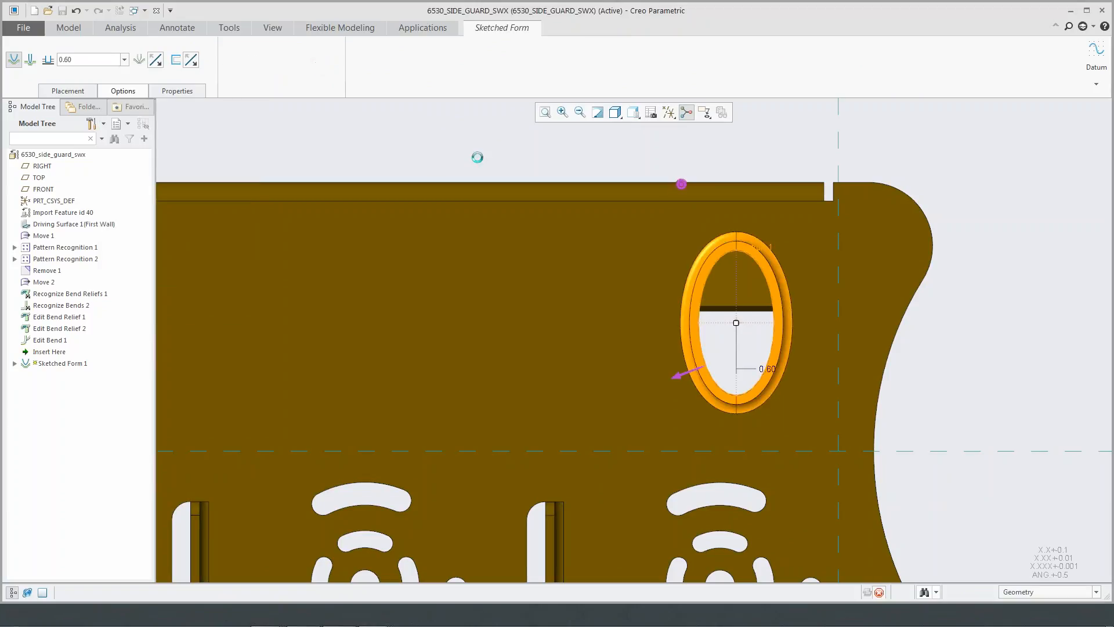
- Pattern the elliptical sketched form along the large wall's long bend edge with 6 members at 4.00 spacing
right_click(58, 352)
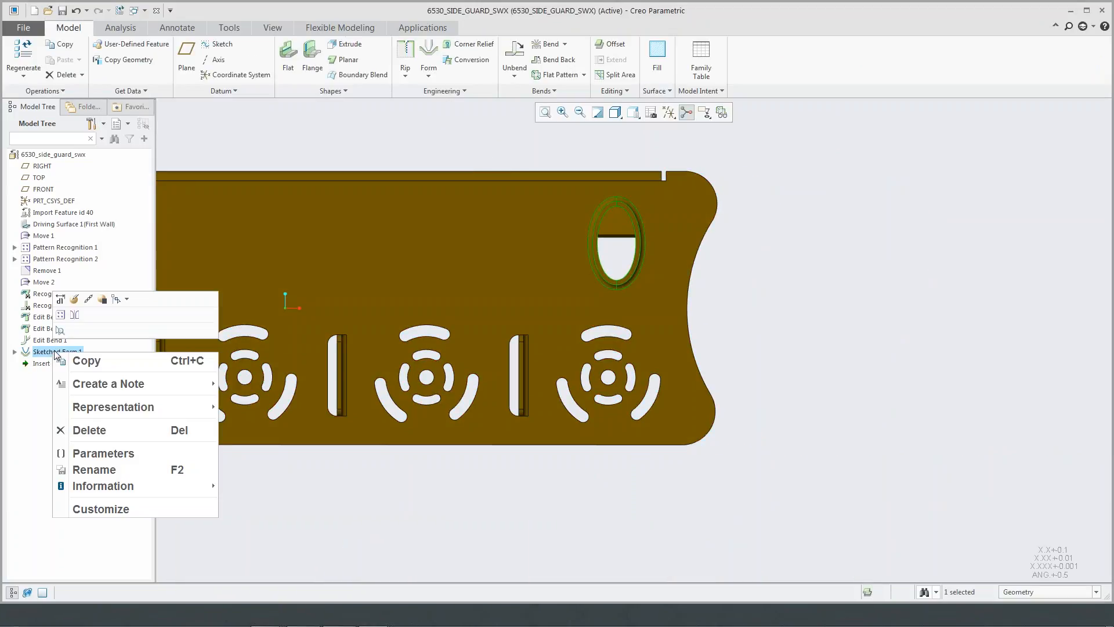
left_click(60, 316)
left_click(32, 59)
left_click(27, 81)
left_click(389, 184)
left_click(383, 180)
double_click(209, 59)
type("6")
key("Tab")
type("4")
key("Return")
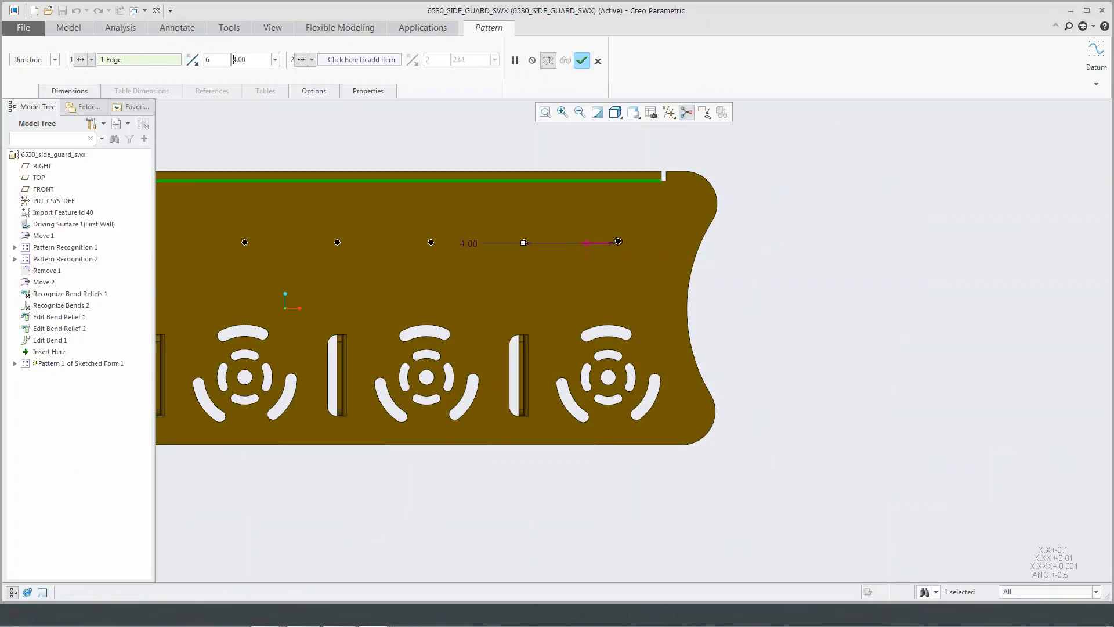
left_click(581, 60)
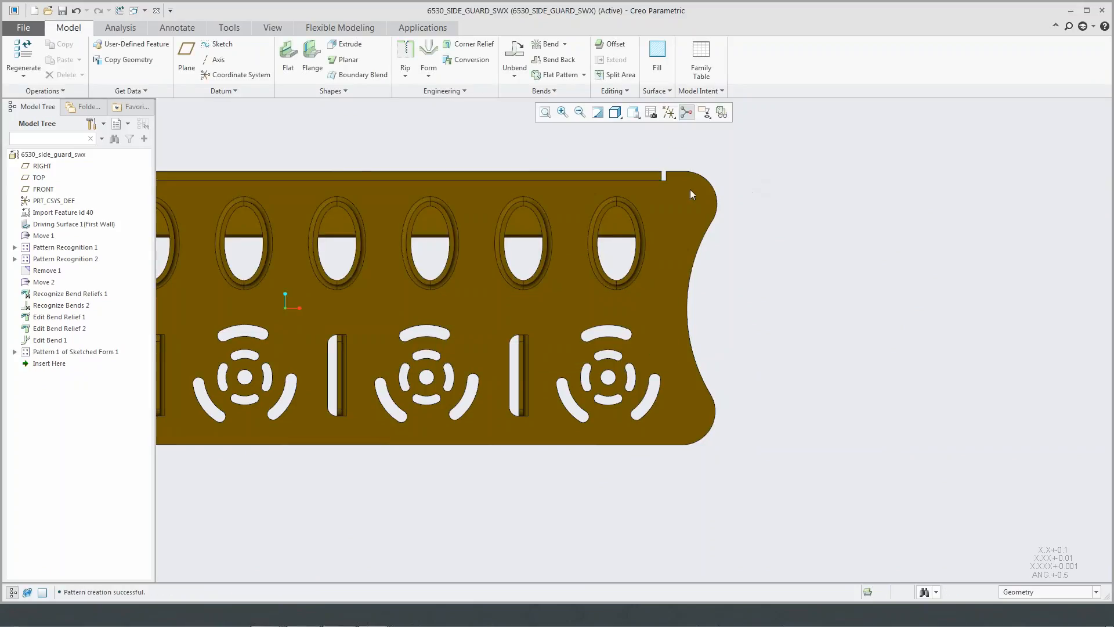
- Close the side guard part and the TRACKS_PORT assembly to return to the full PBOT assembly
scroll(665, 185, "up", 2)
middle_click_drag(486, 160, 614, 261, "shift")
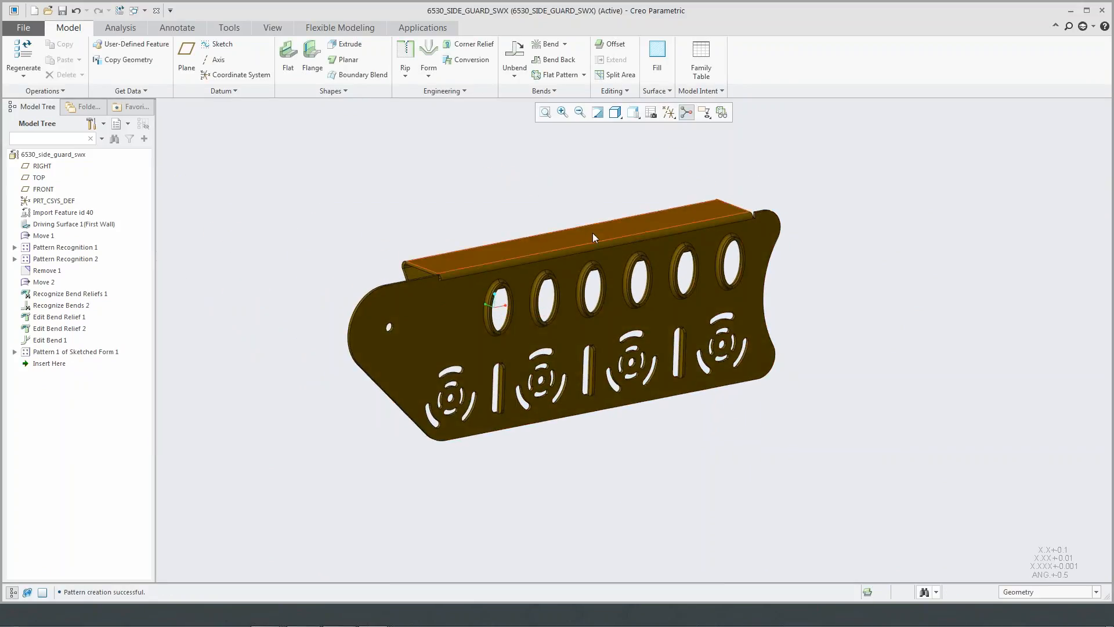
scroll(590, 232, "down", 2)
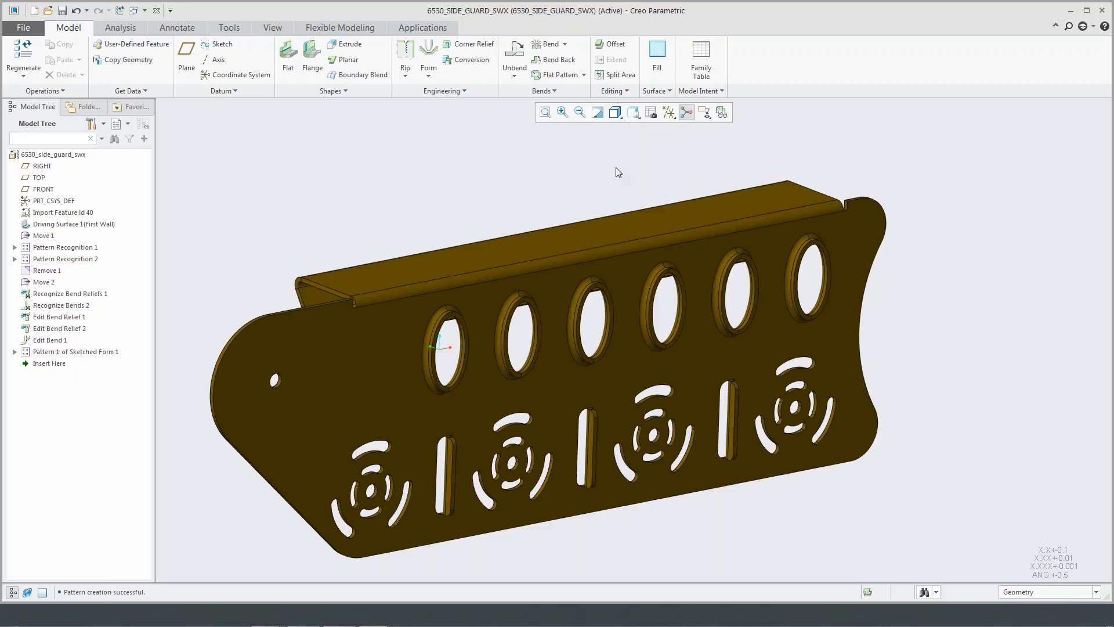
scroll(620, 180, "down", 2)
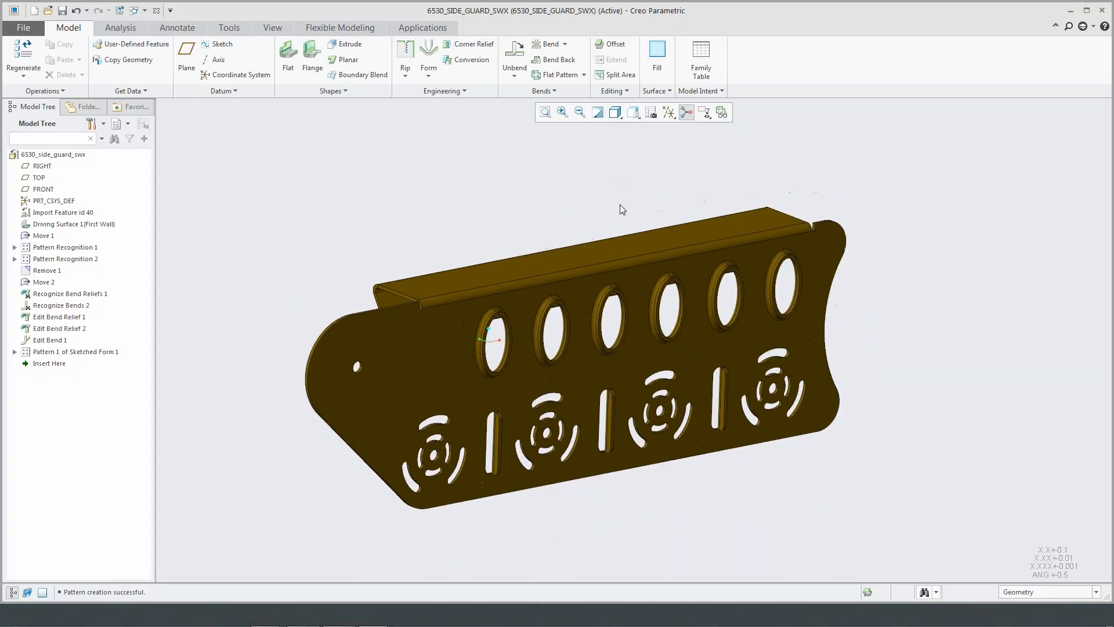
left_click(156, 11)
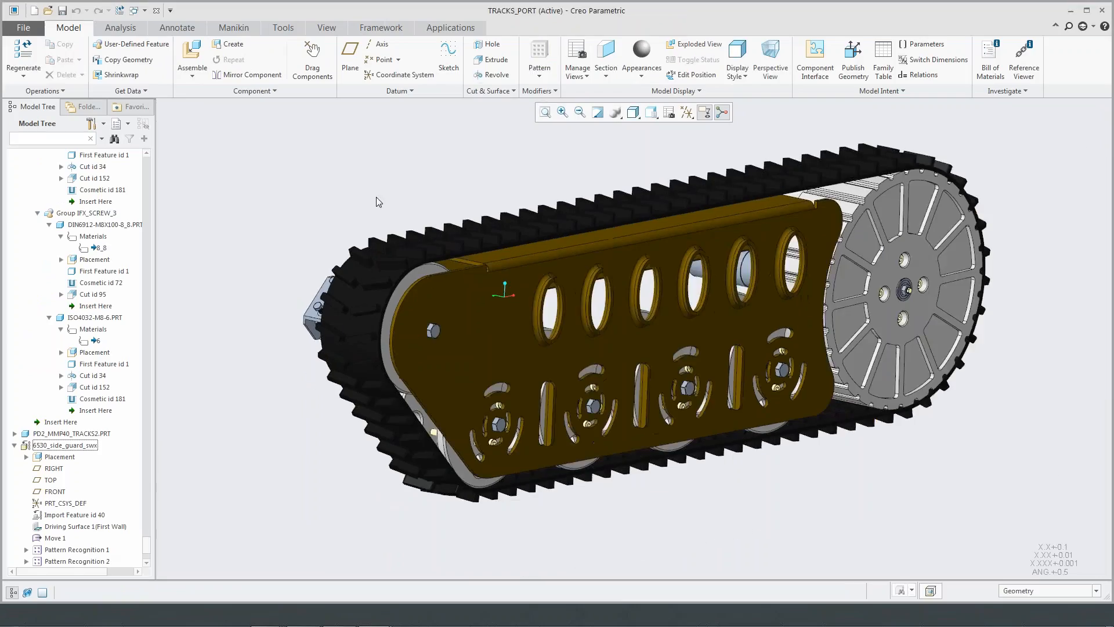
left_click(156, 10)
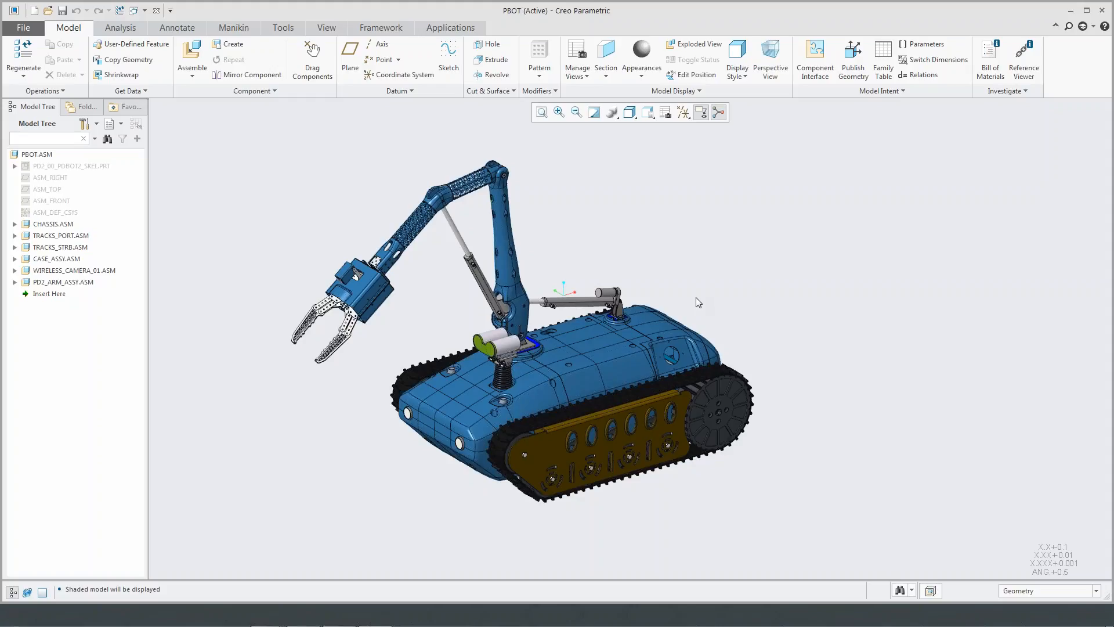
- Search the 00_Entire_Dataset folder for "mbd" and open gripper_link_mbd.prt
left_click(48, 12)
left_click(753, 201)
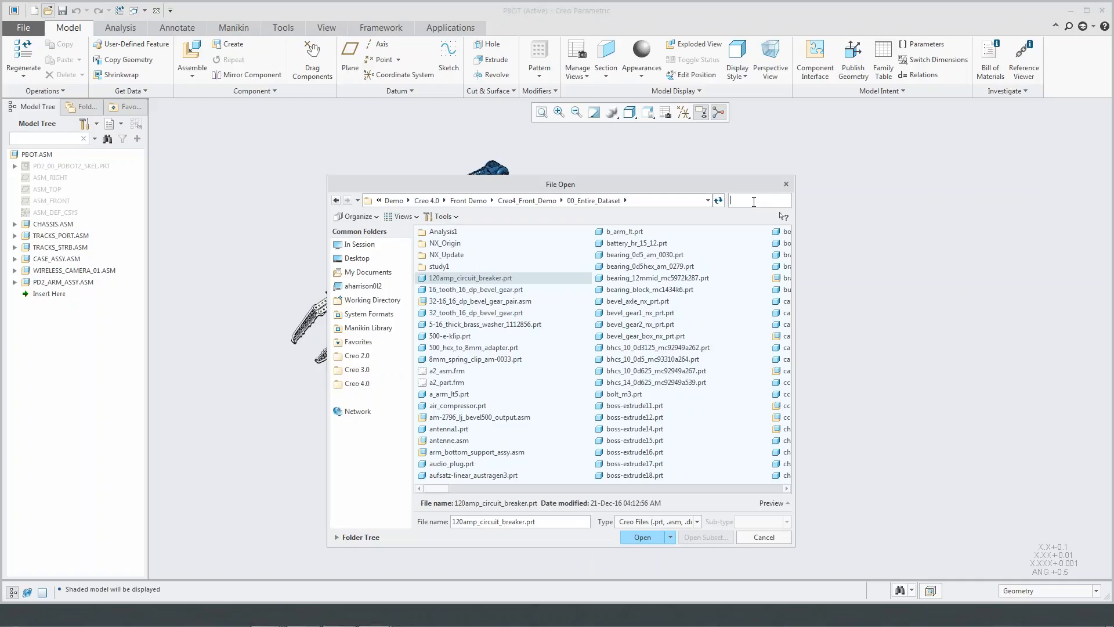
type("mbd")
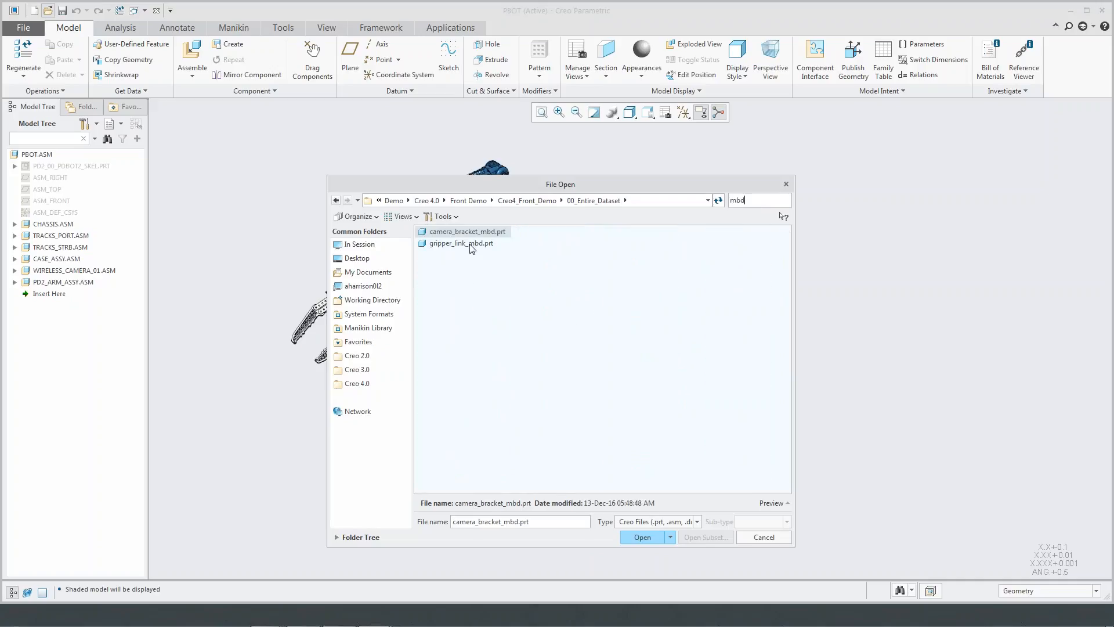
left_click(475, 242)
left_click(645, 537)
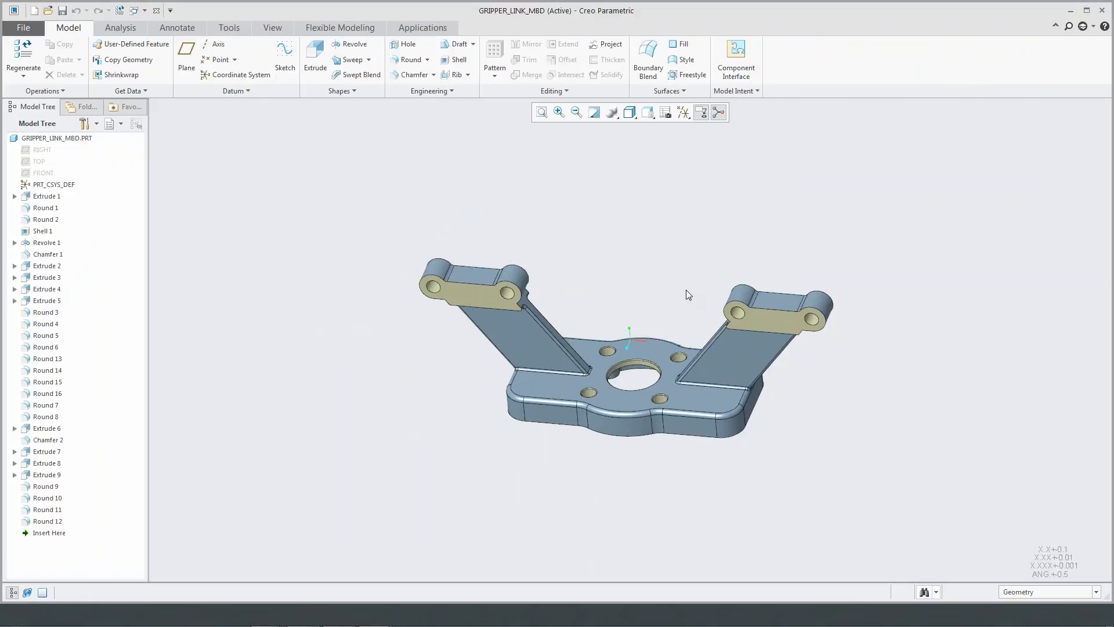
- Begin annotating the gripper link in the Mbd_01 combination state, with BOTTOM as the active annotation plane
left_click(137, 27)
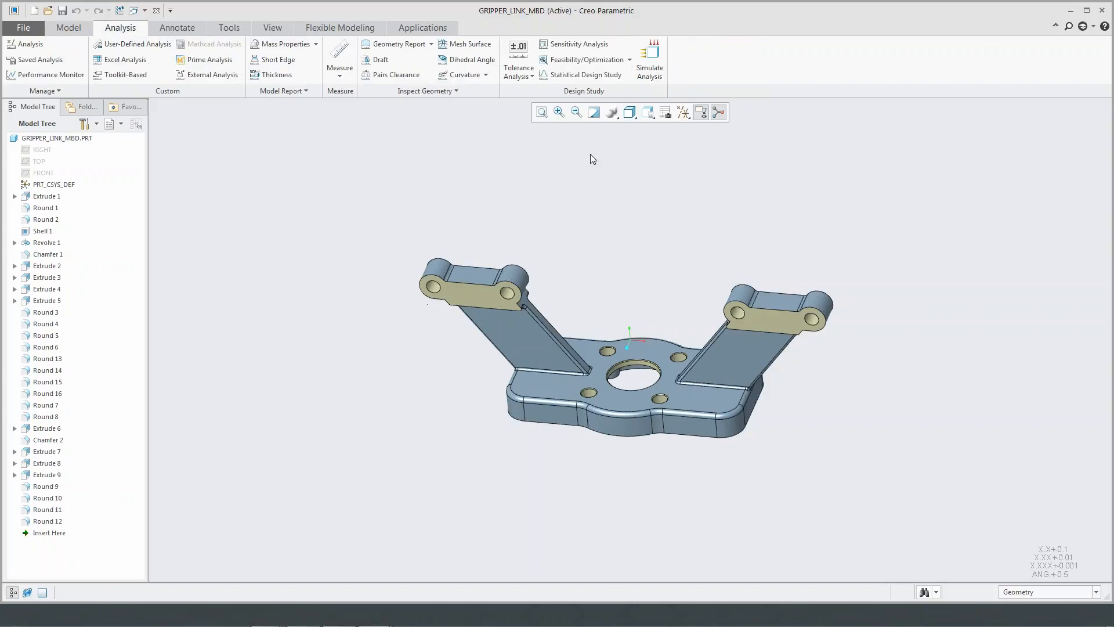
left_click(177, 27)
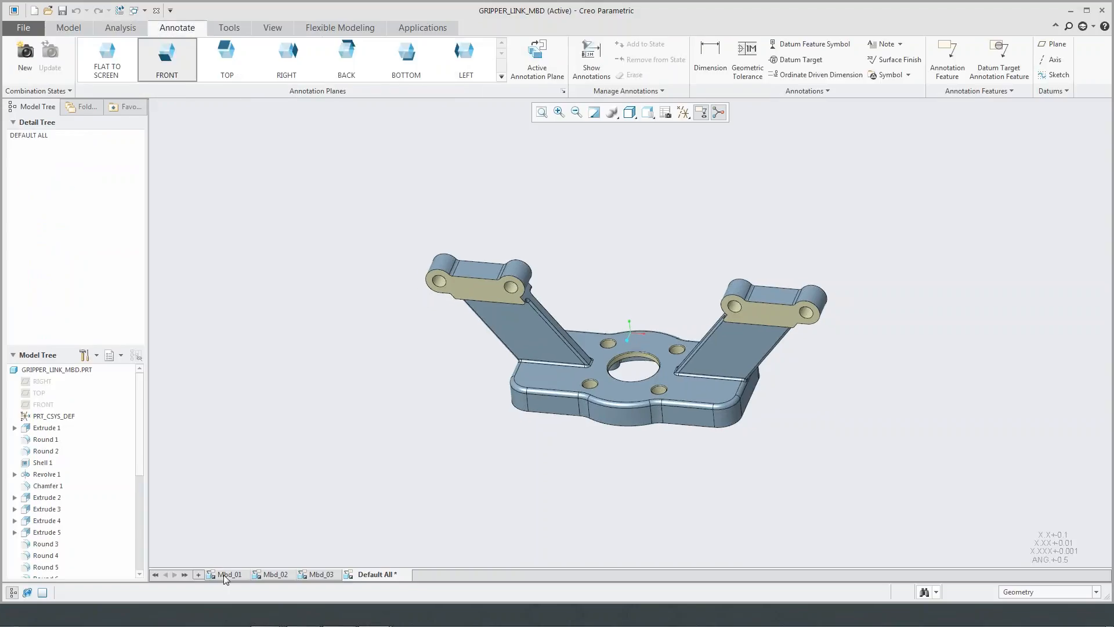
left_click(226, 575)
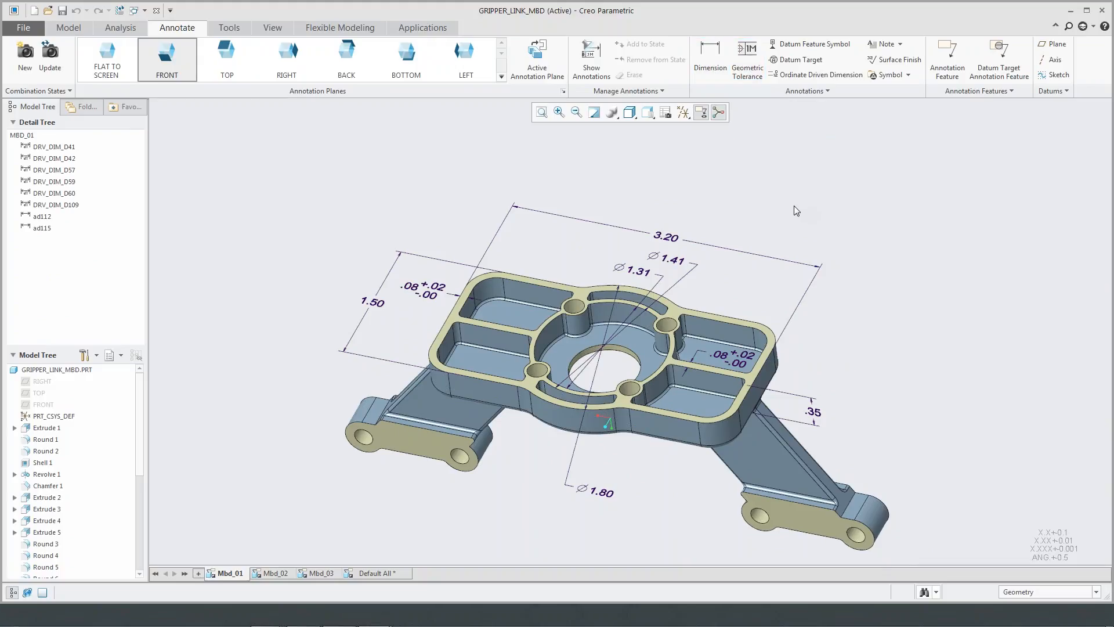
left_click(406, 58)
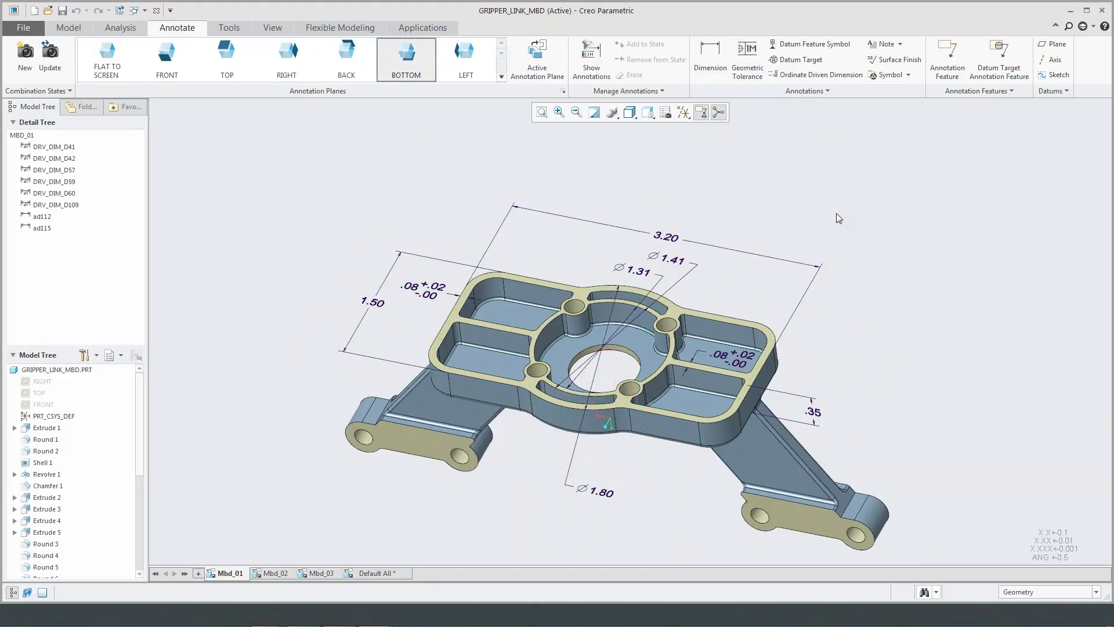
- Attach a geometric tolerance with a leader to the flat rim face near a mounting hole and place it outside the part
left_click(747, 79)
scroll(690, 319, "down", 3)
scroll(687, 321, "down", 3)
left_click(621, 295)
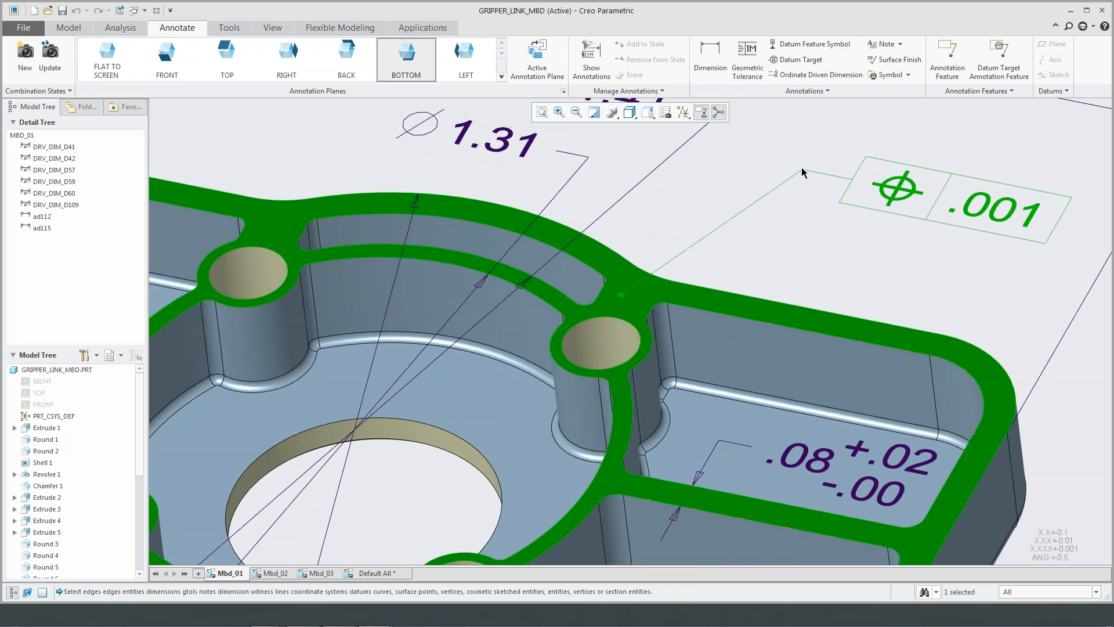
left_click(803, 168)
scroll(799, 220, "up", 5)
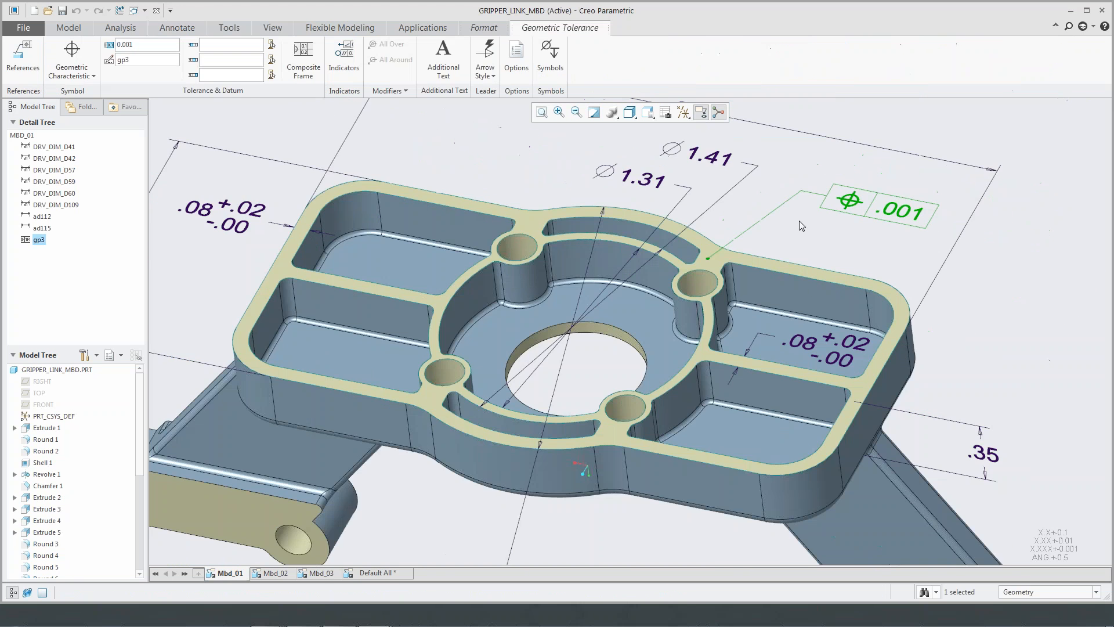
middle_click_drag(787, 210, 713, 321, "shift")
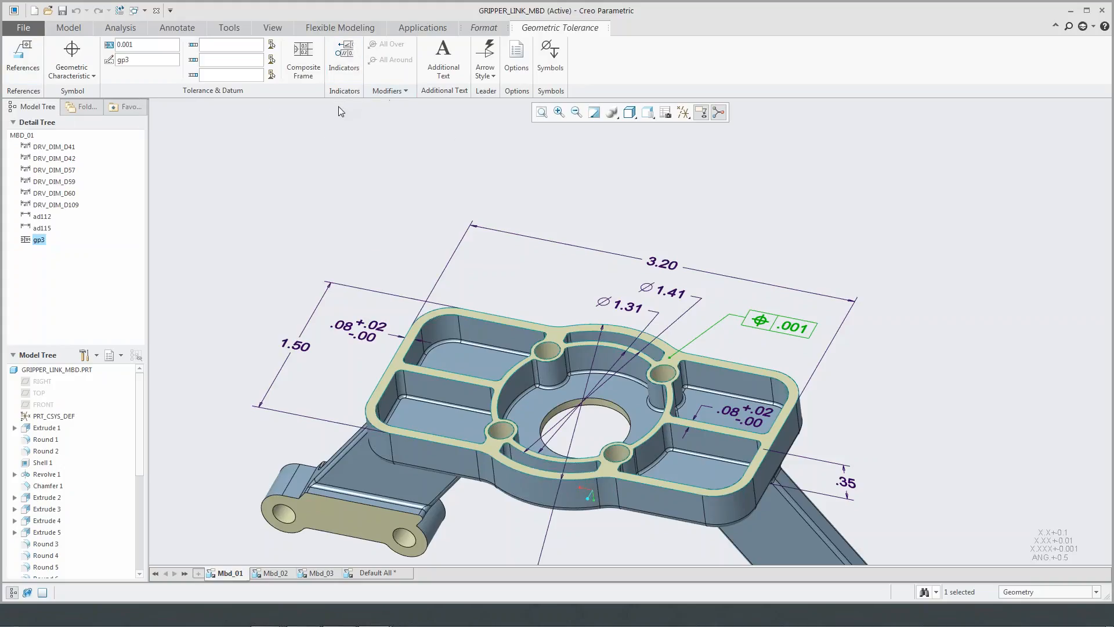
- Change the geometric tolerance on the rim face to Flatness with a tolerance value of 0.02
left_click(87, 77)
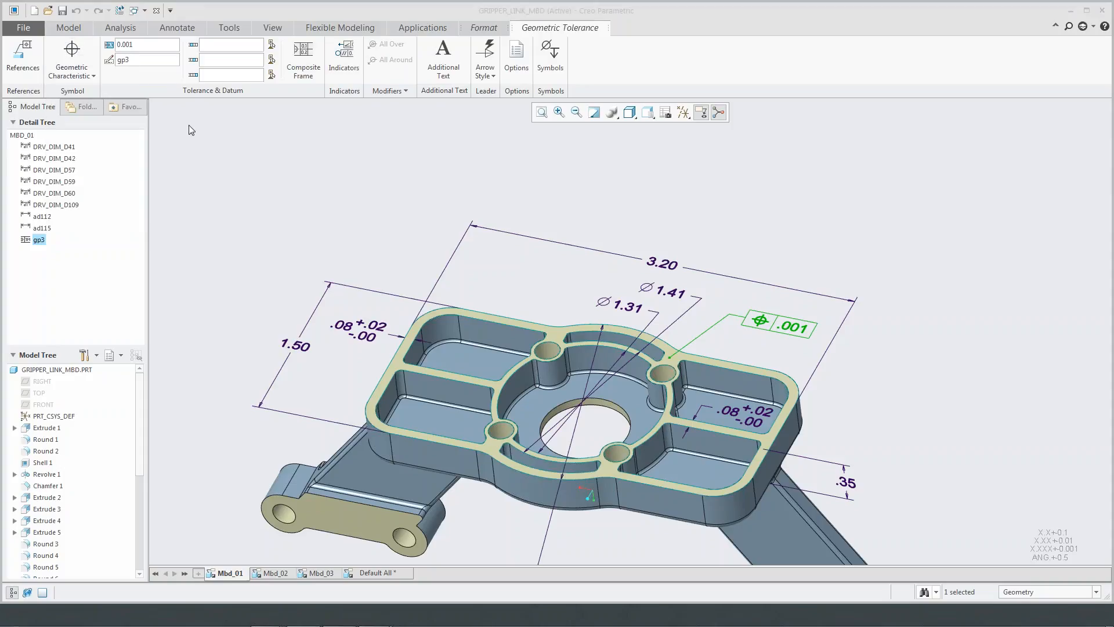
left_click(79, 74)
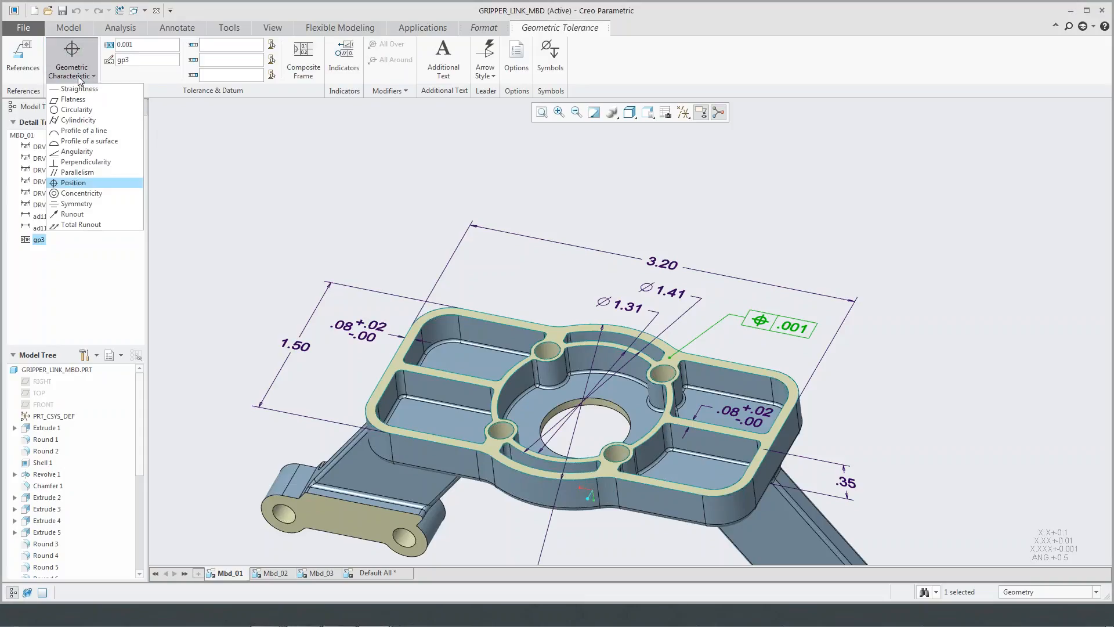
left_click(82, 99)
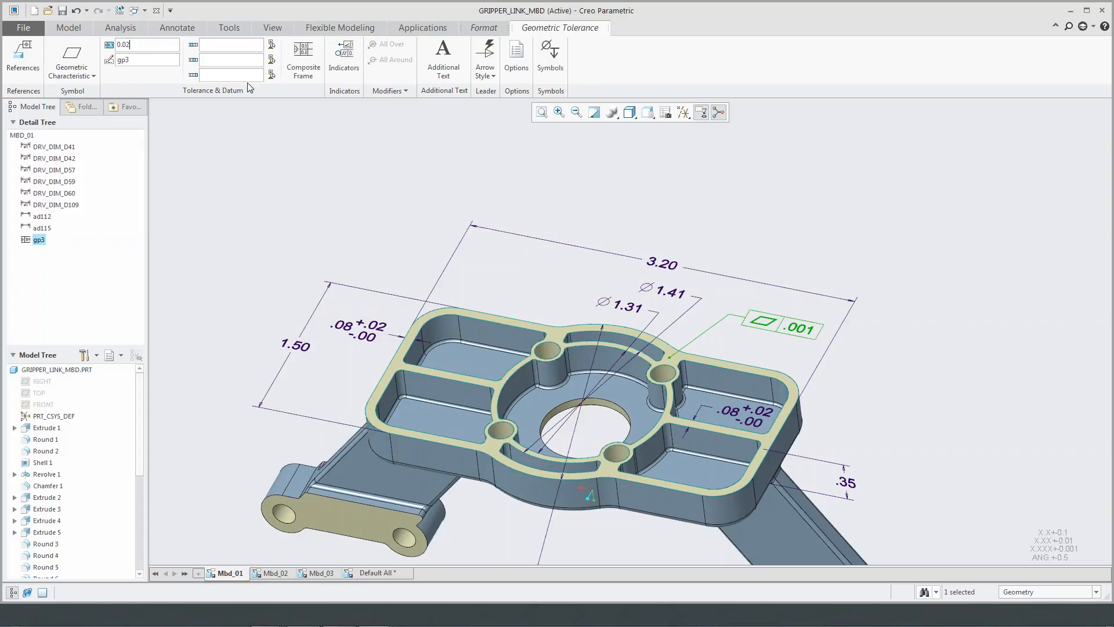
left_click(440, 74)
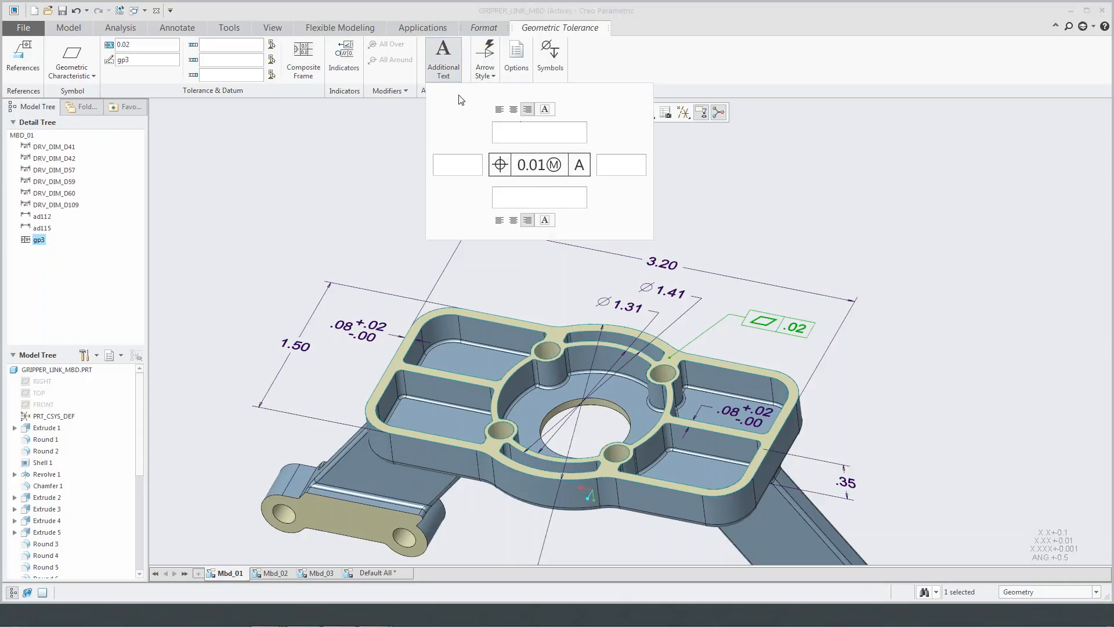
left_click(446, 73)
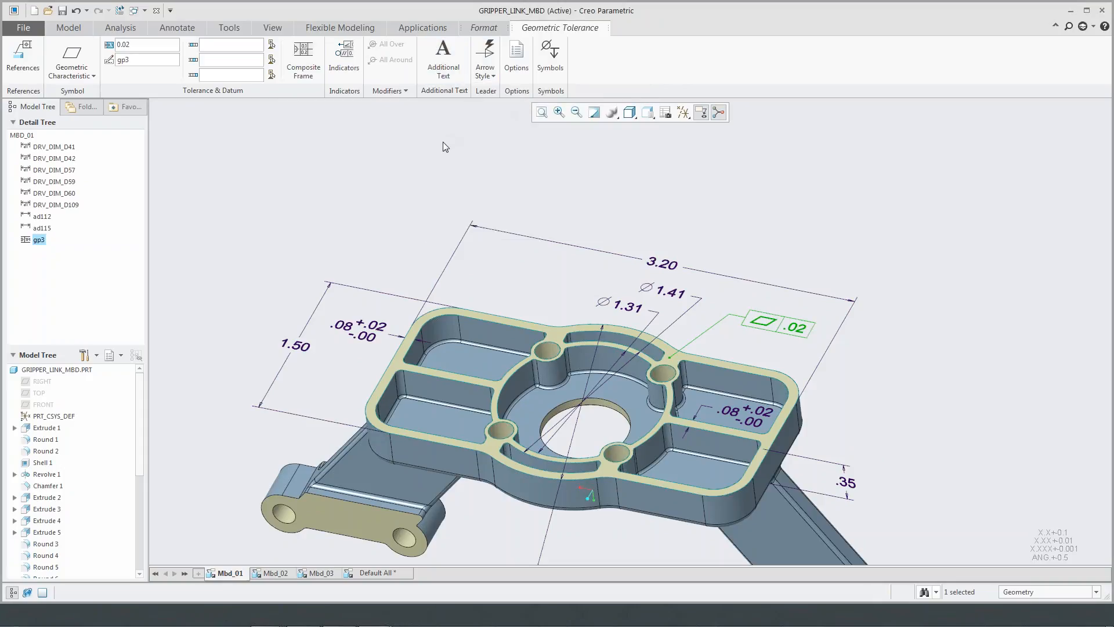
left_click(456, 151)
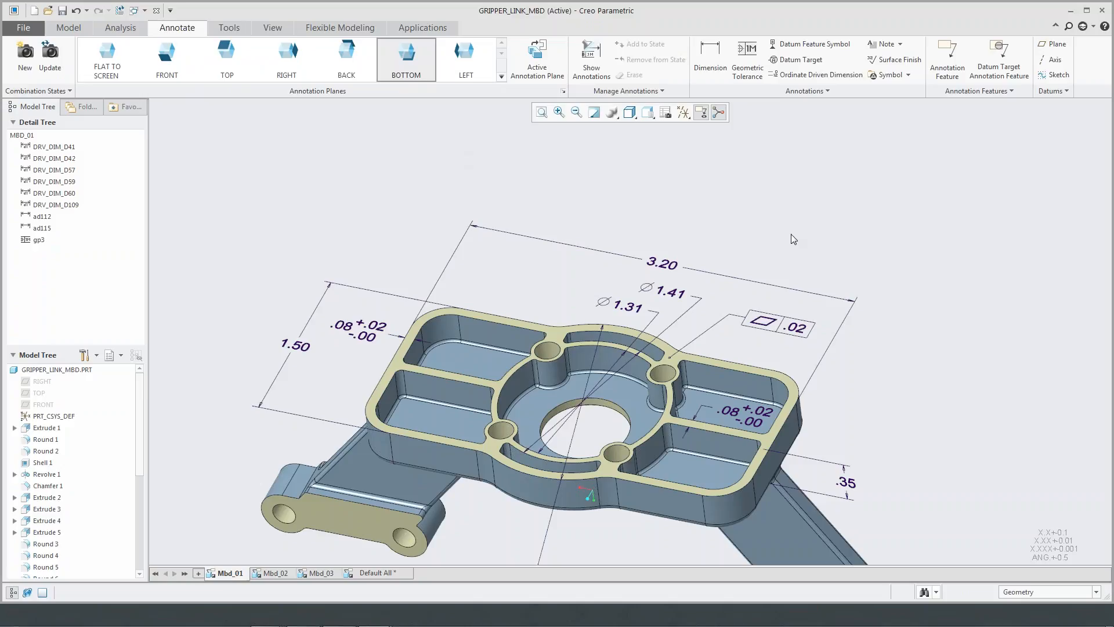
- Attach a datum feature symbol below the flatness tolerance frame
left_click(829, 46)
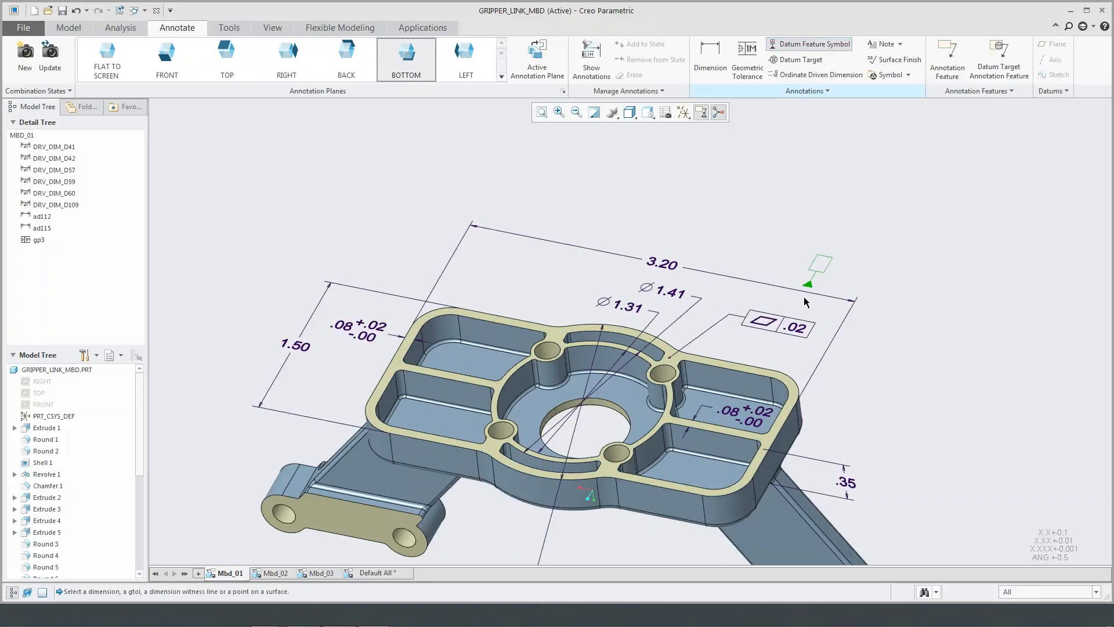
left_click(795, 327)
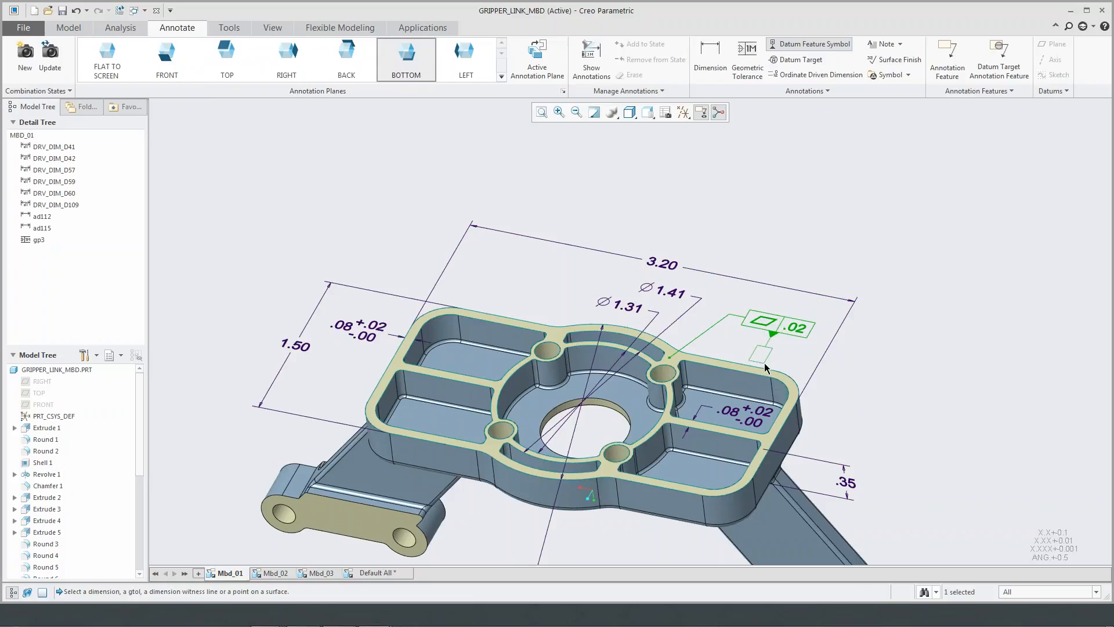
middle_click(765, 362)
left_click(798, 361)
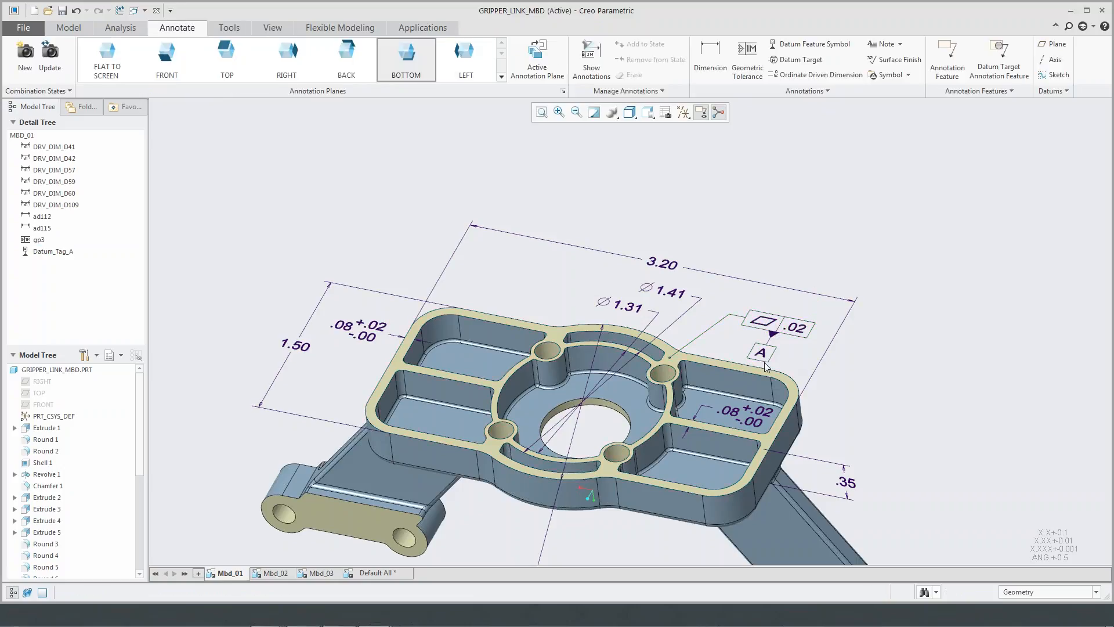
- Show the central hole's diameter dimension from the Revolve 1 feature in the Mbd_02 combination state
scroll(754, 332, "up", 5)
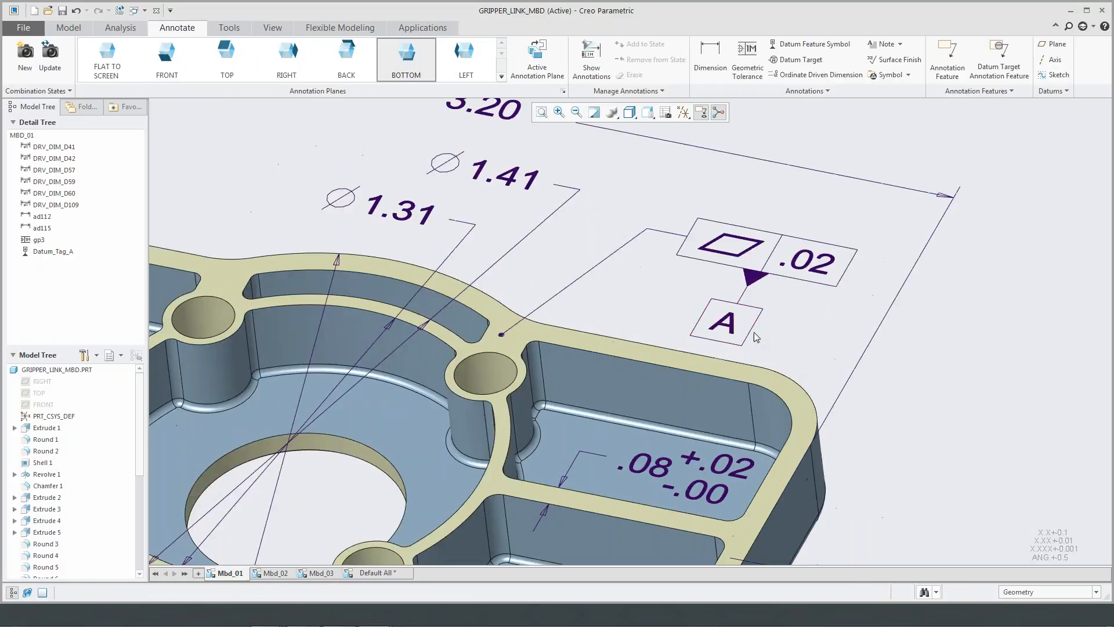
scroll(737, 339, "down", 5)
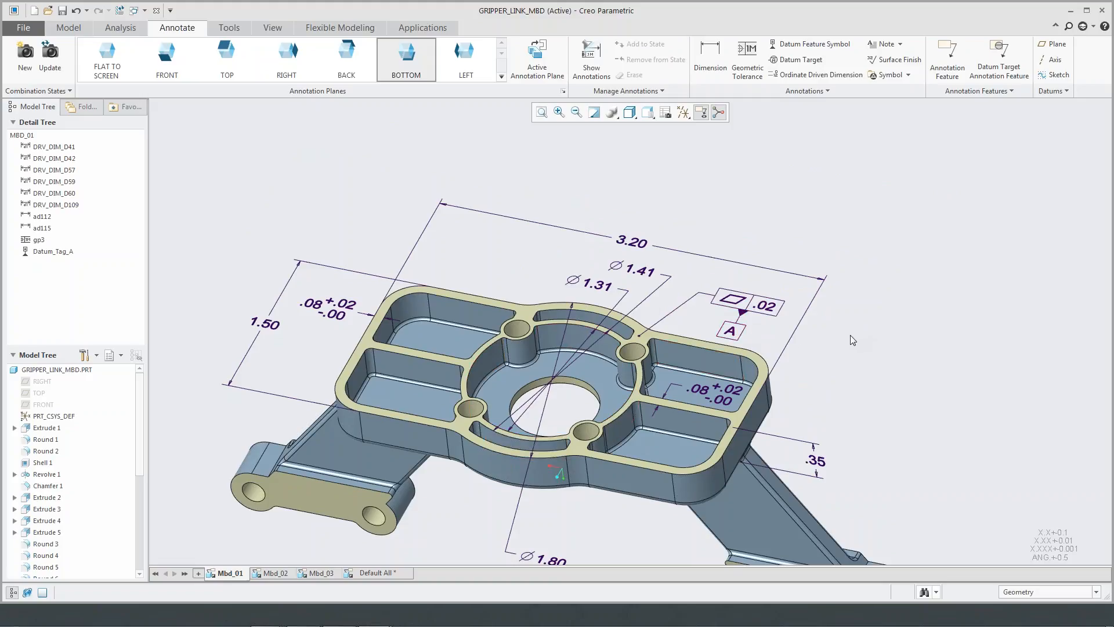
middle_click_drag(851, 341, 848, 308, "shift")
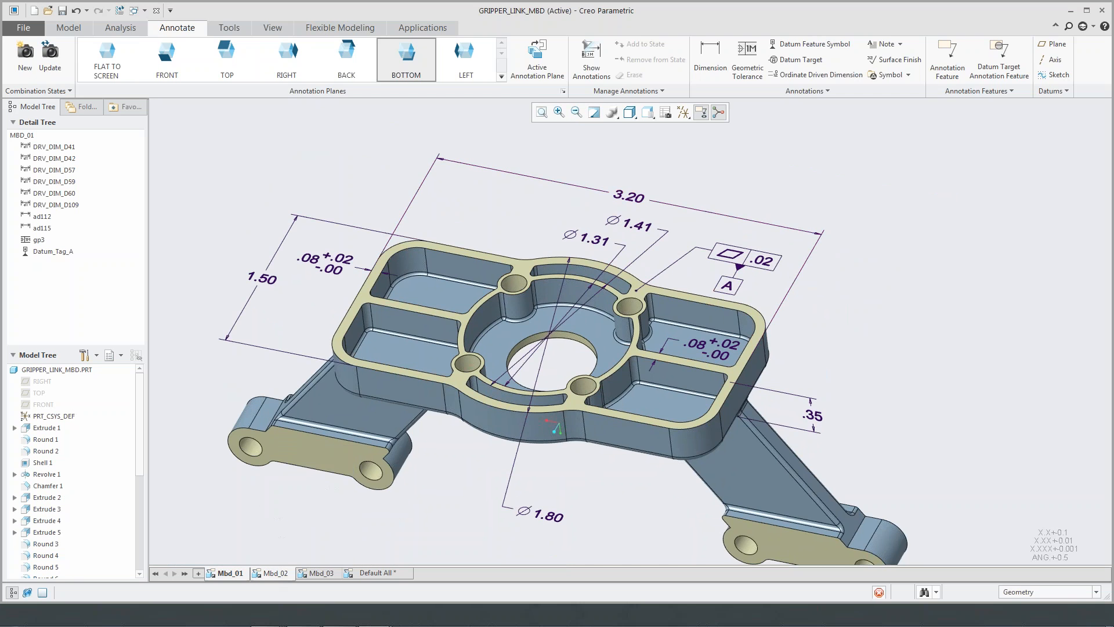
left_click(283, 568)
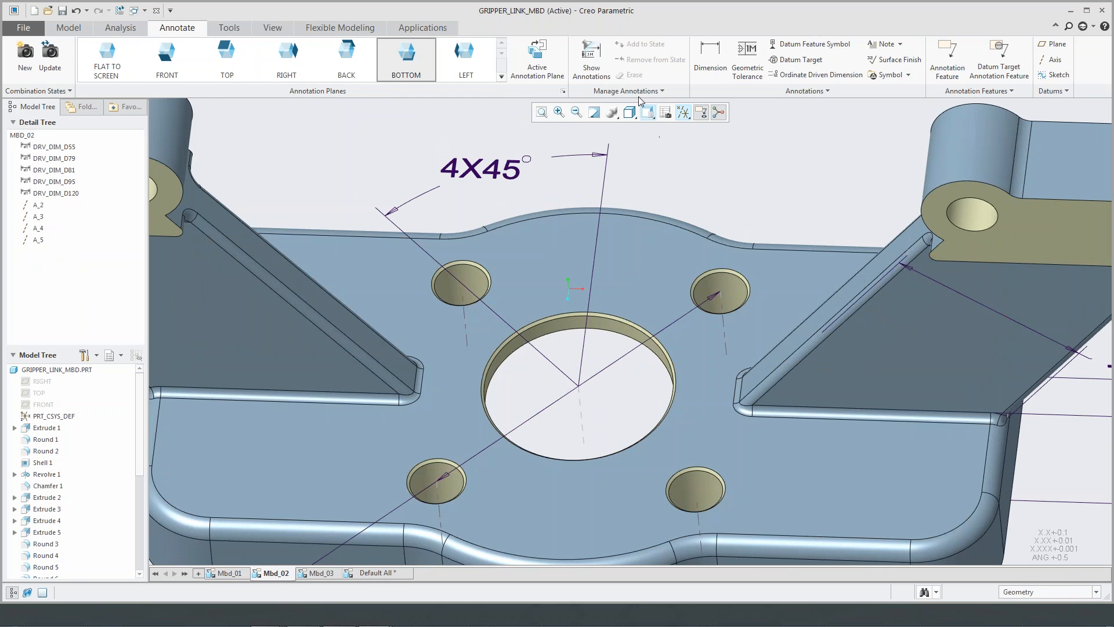
left_click(591, 58)
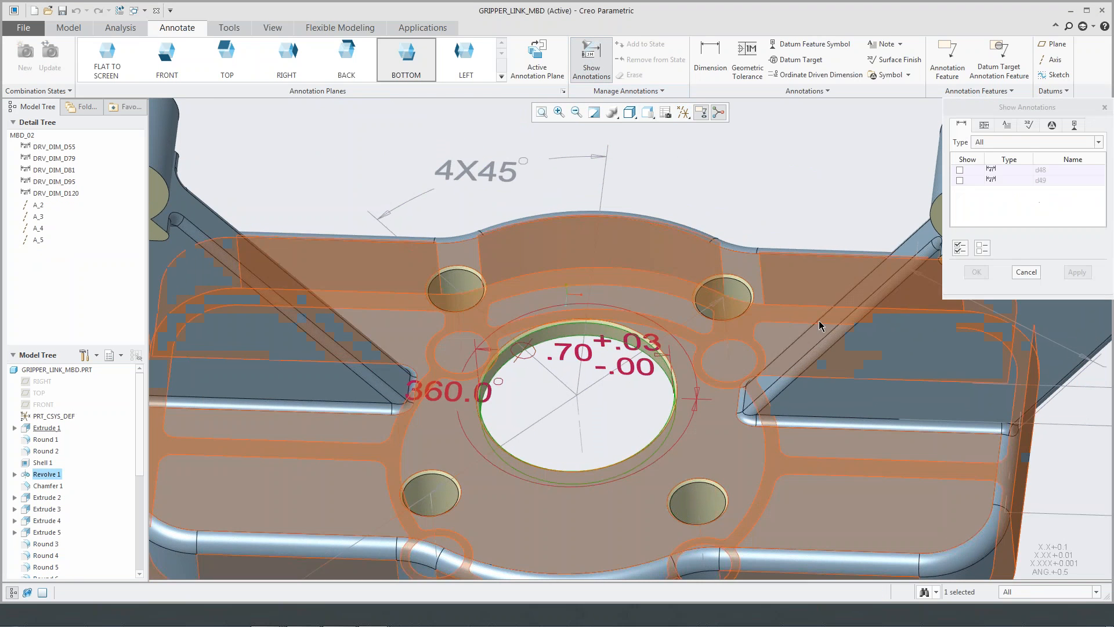
left_click(631, 349)
left_click(959, 181)
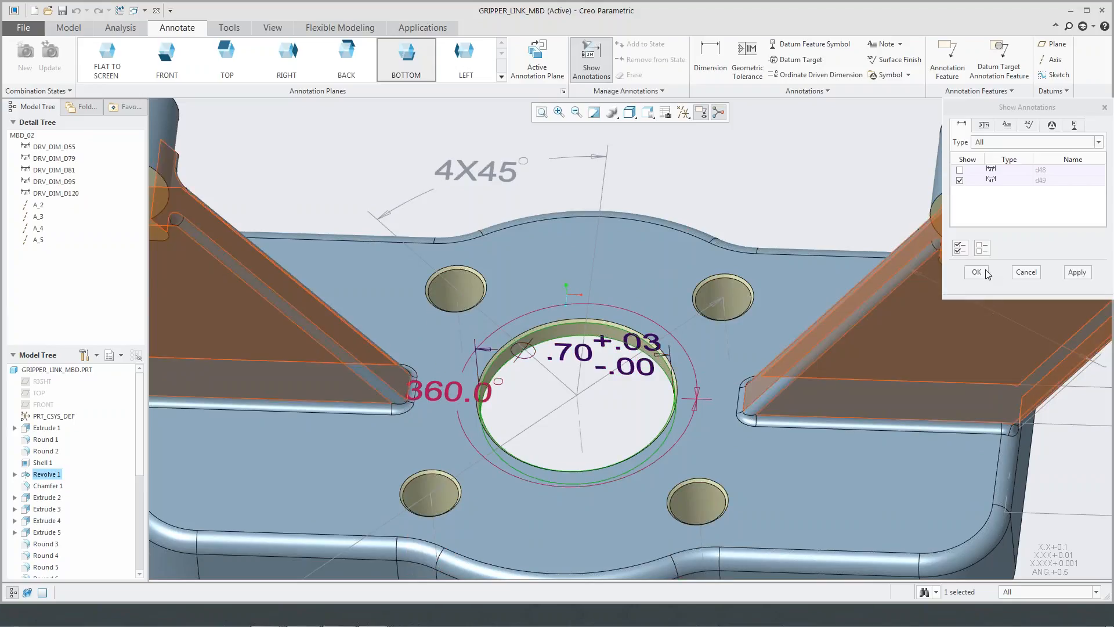
left_click(976, 272)
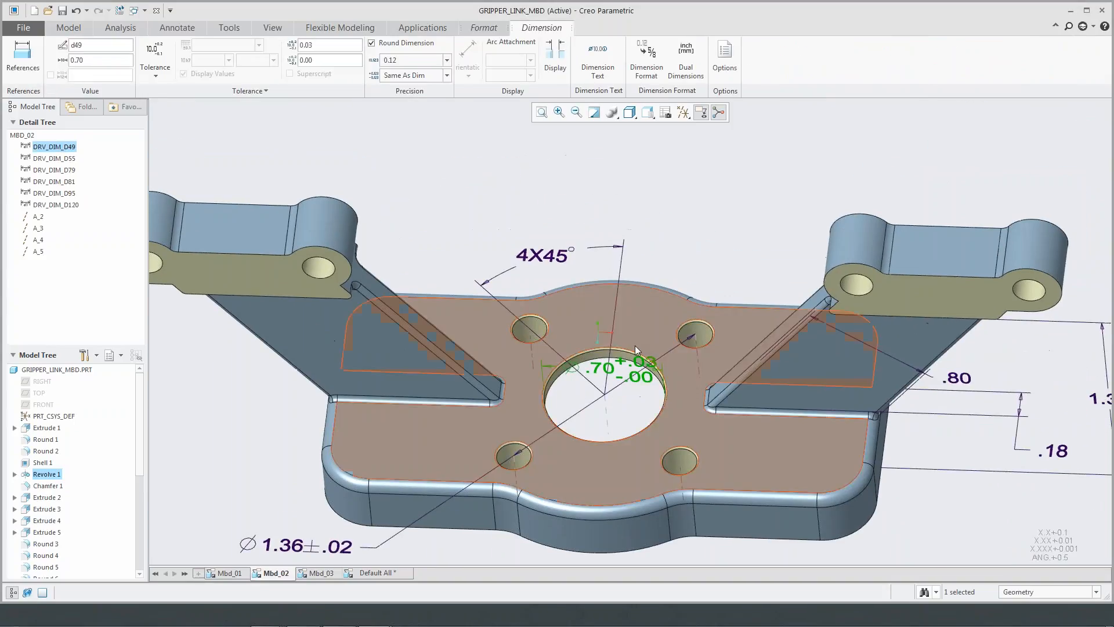
- Move the central hole's diameter dimension above the base, clear of the model between the two arms
left_click_drag(603, 348, 706, 148)
mouse_move(718, 207)
middle_mouse_down()
mouse_move(721, 176)
mouse_move(719, 192)
middle_mouse_up()
mouse_move(719, 191)
middle_mouse_down("shift")
mouse_move(677, 322)
mouse_move(739, 194)
mouse_move(735, 219)
middle_mouse_up("shift")
scroll(735, 217, "down", 2)
left_click(752, 202)
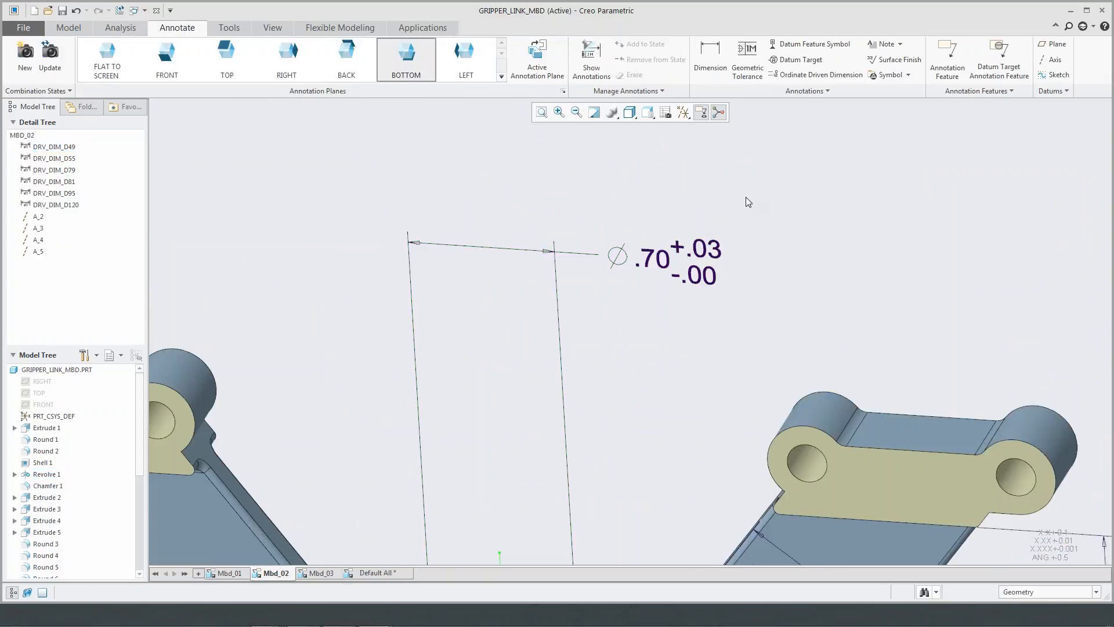
- Attach a geometric tolerance to the central hole's diameter dimension and set its characteristic to Perpendicularity
left_click(747, 57)
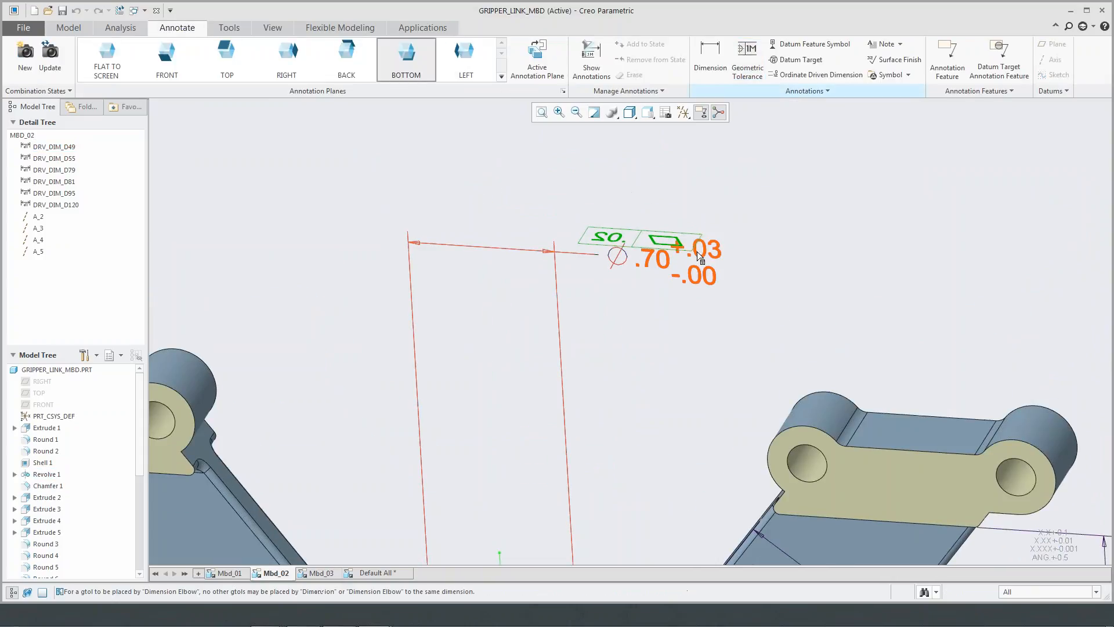
left_click(696, 273)
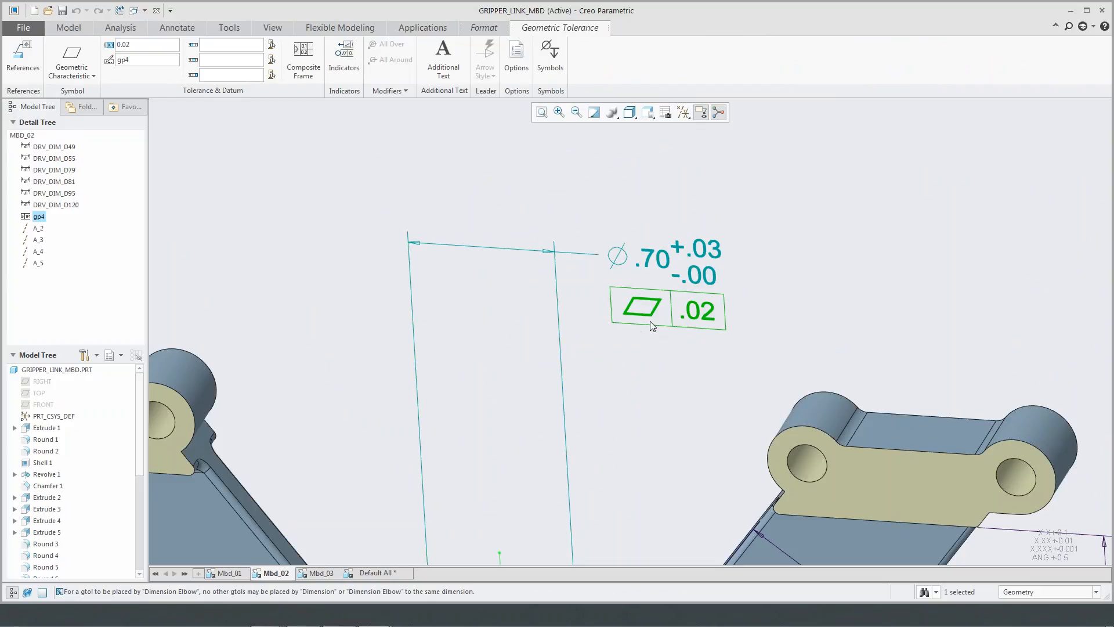
left_click(87, 76)
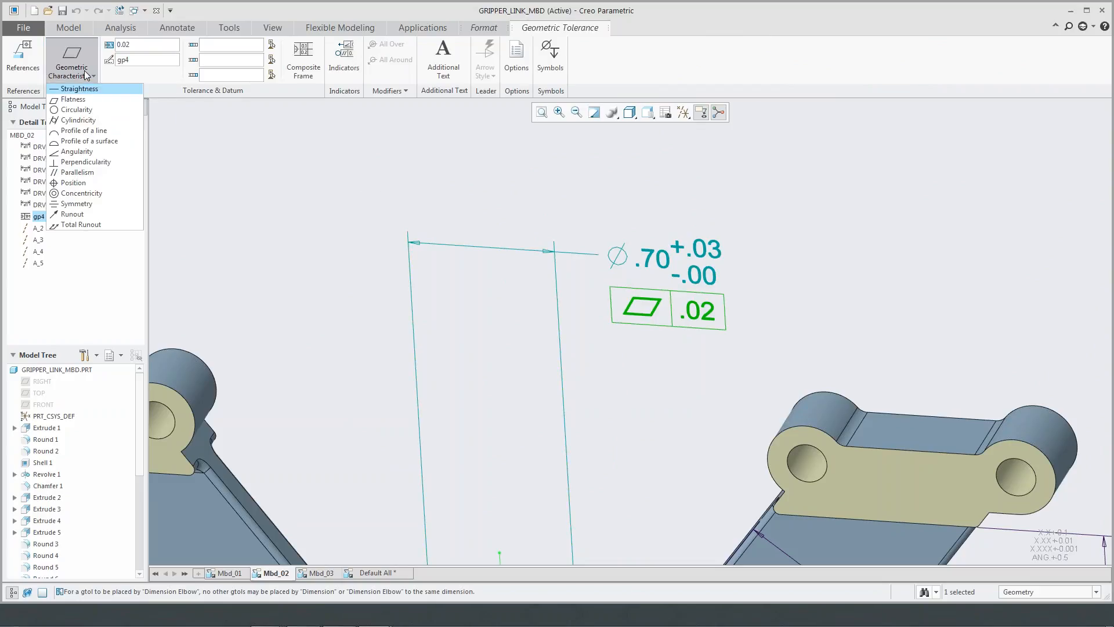
left_click(87, 162)
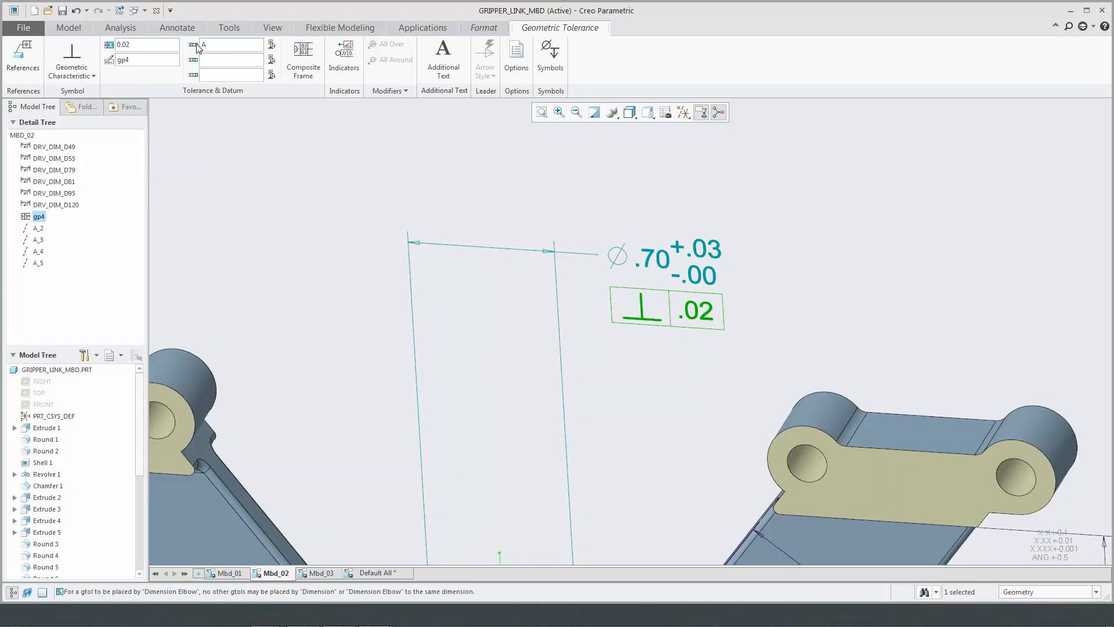
- Reference datum A in the central hole's perpendicularity tolerance and add the maximum material condition (M) and diameter symbols around the 0.02 value
left_click(153, 49)
left_click(550, 55)
left_click_drag(679, 131, 682, 152)
scroll(682, 152, "up", 5)
left_click(600, 128)
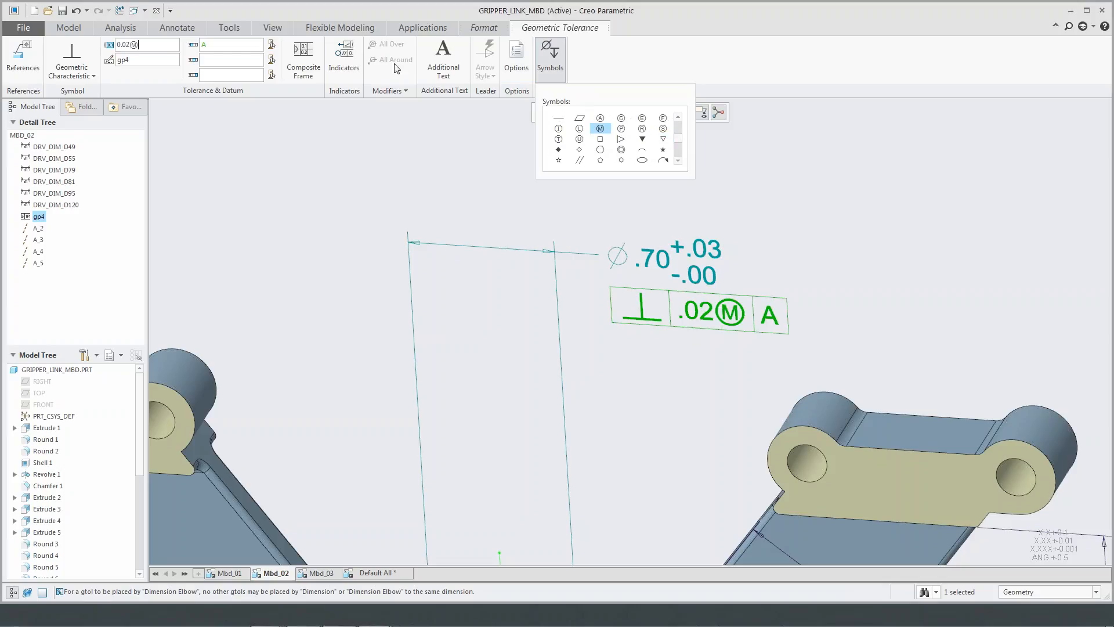
left_click(677, 118)
left_click(677, 117)
left_click(678, 117)
left_click(662, 118)
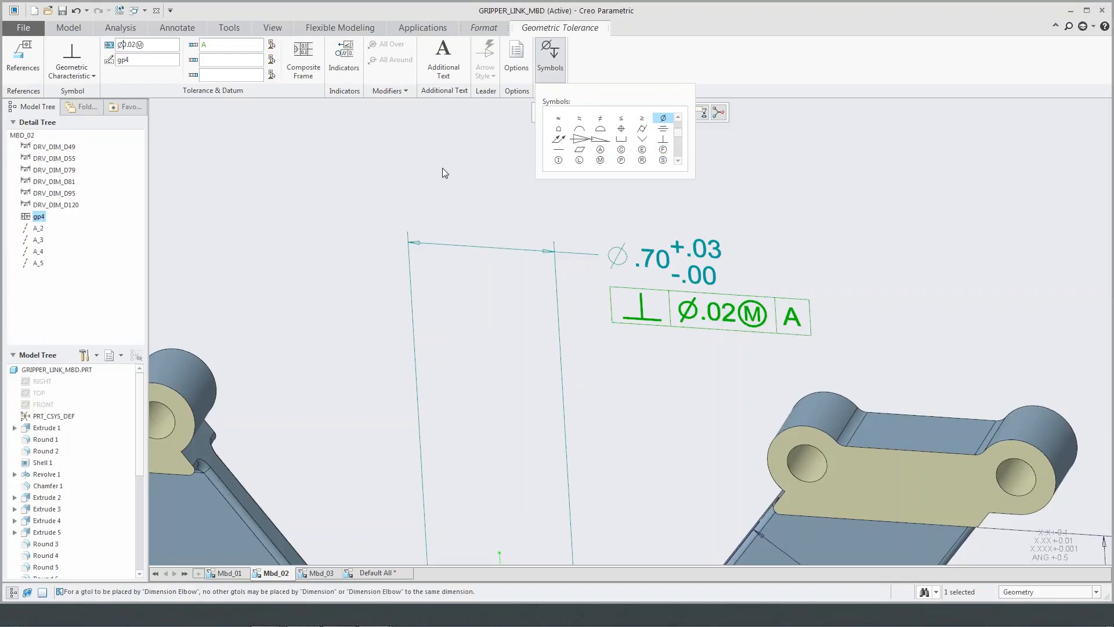
left_click(560, 63)
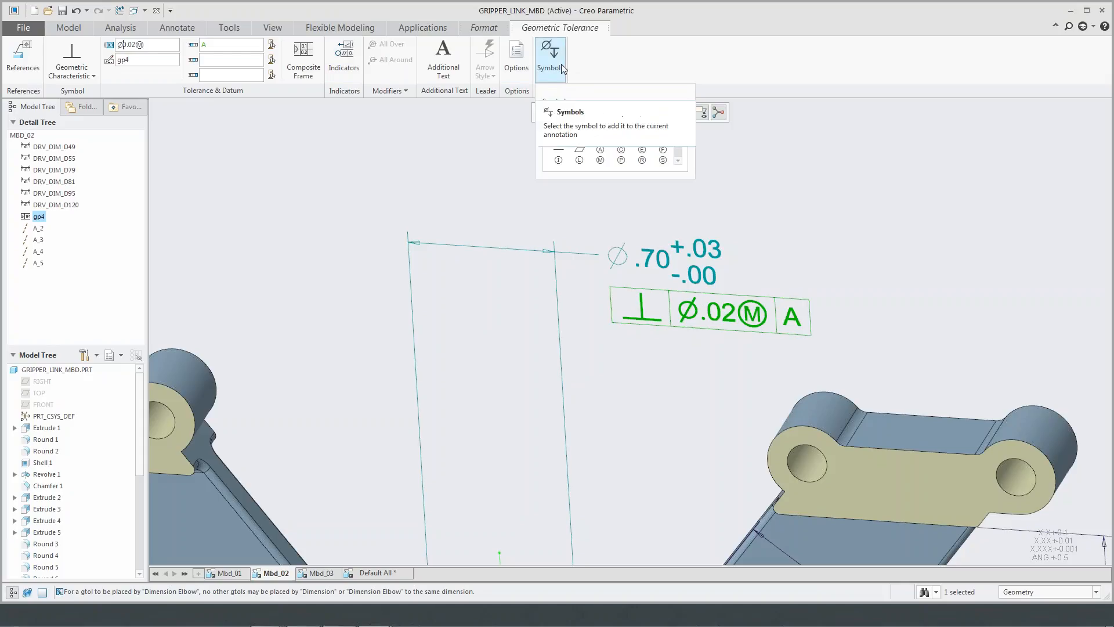
left_click(424, 161)
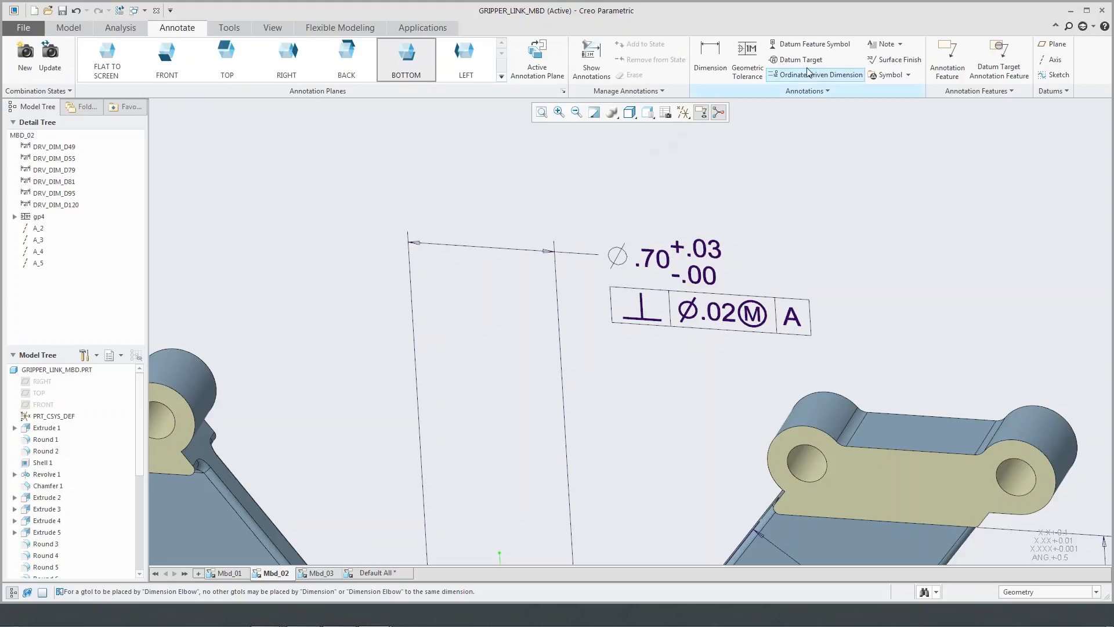
left_click(812, 44)
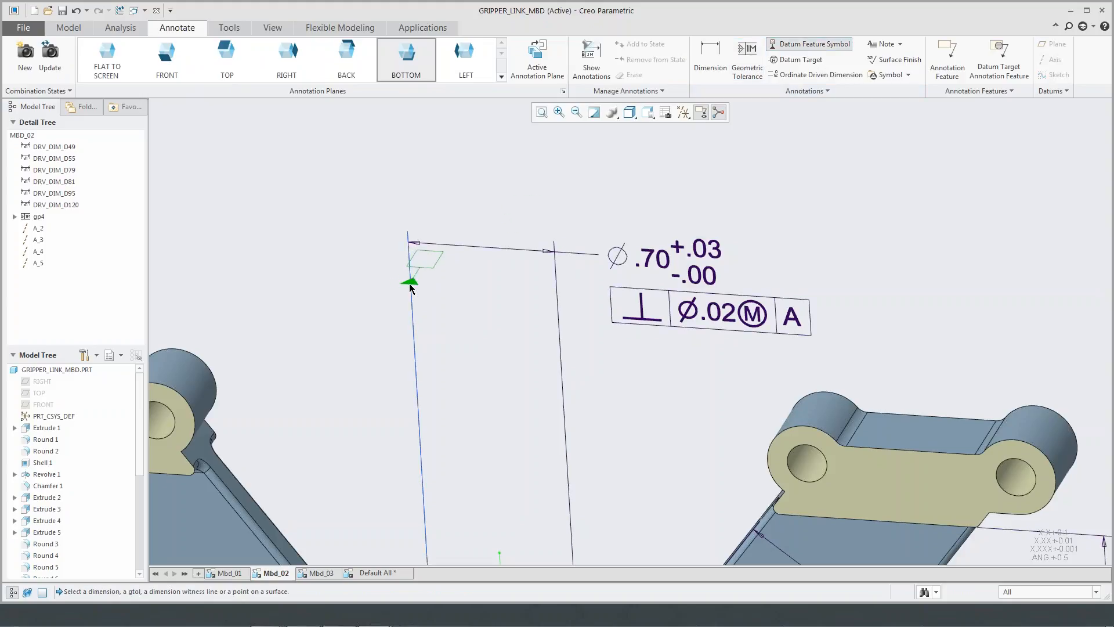
scroll(694, 178, "up", 4)
middle_click(694, 180)
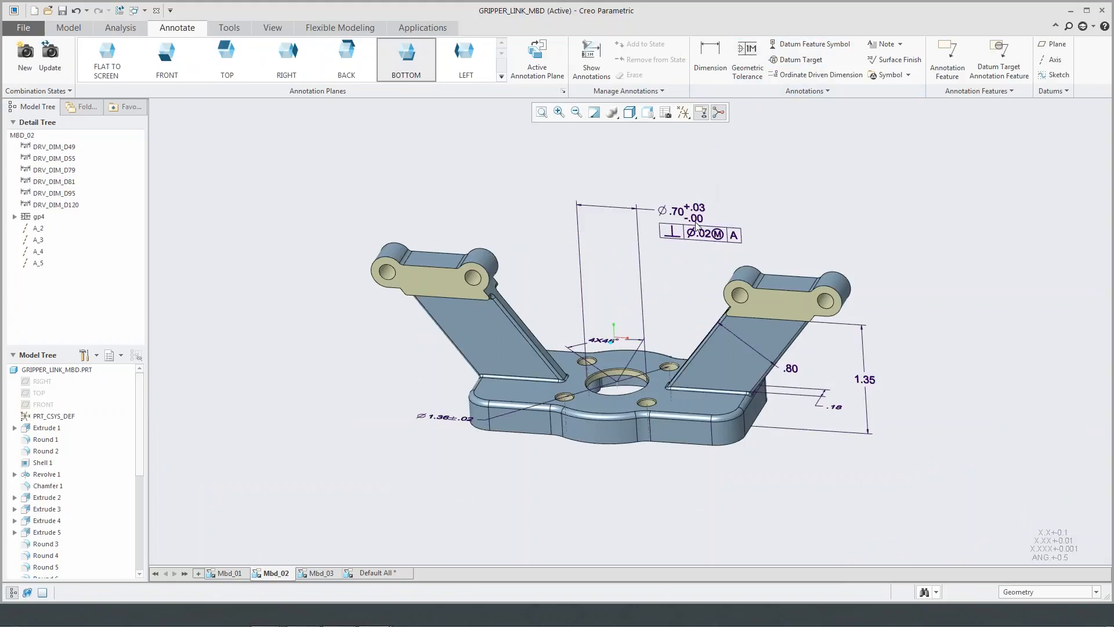
- Show the diameter dimension of the front small hole nearest the 1.35 dimension in the Mbd_02 combination state
middle_click_drag(680, 336, 683, 348)
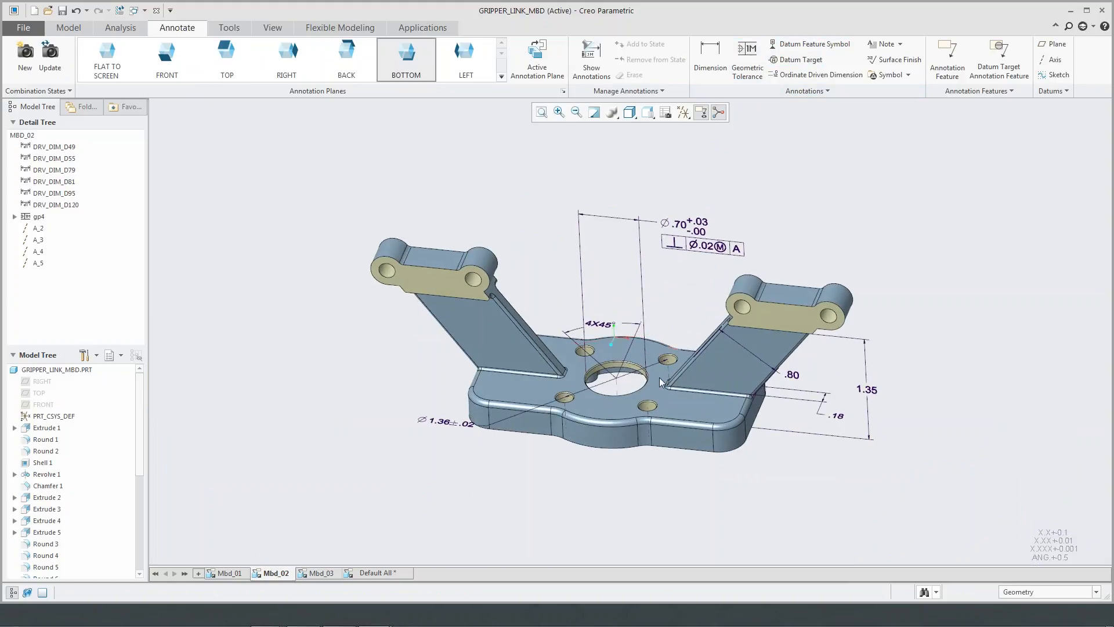
scroll(644, 405, "down", 4)
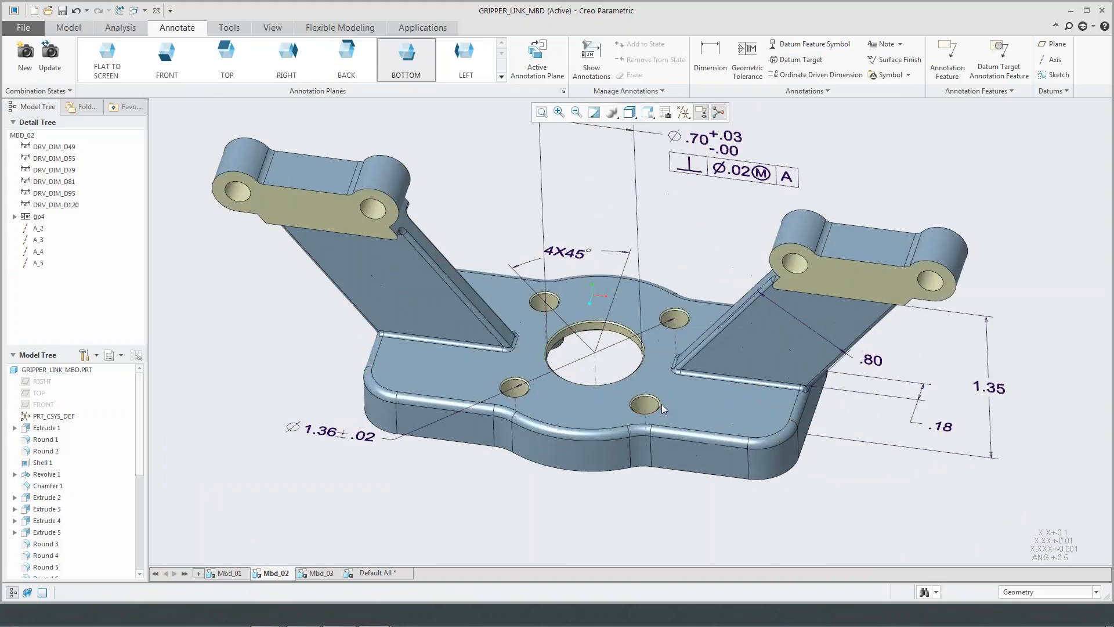
scroll(749, 204, "up", 3)
scroll(677, 348, "down", 4)
scroll(663, 329, "down", 3)
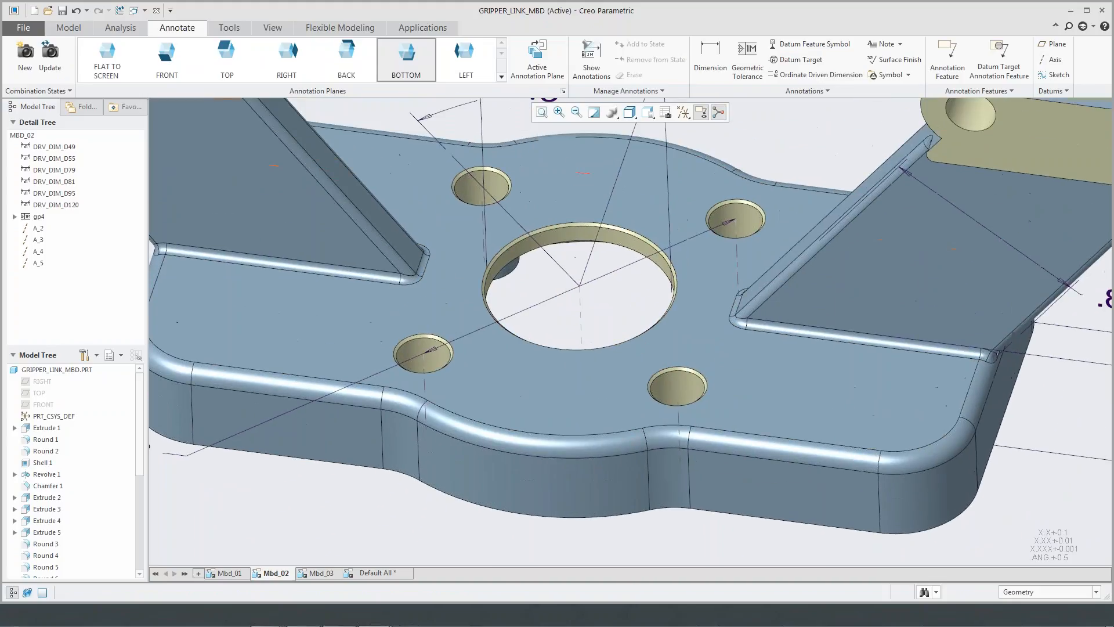
left_click(534, 77)
left_click(269, 573)
scroll(649, 389, "down", 2)
left_click(598, 72)
left_click(664, 400)
left_click(976, 272)
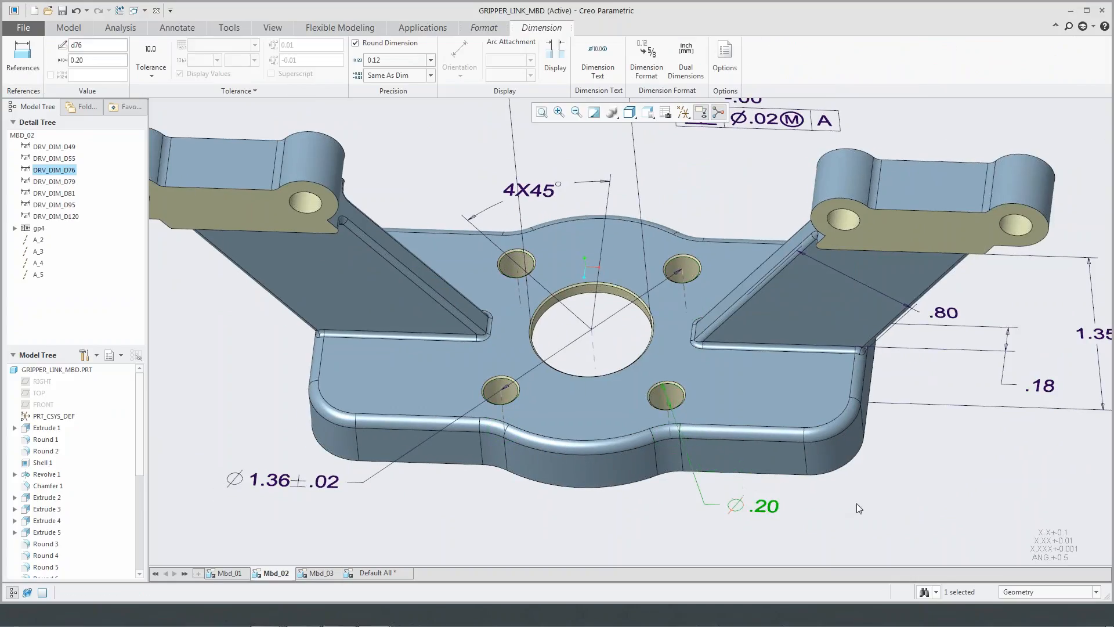
- Give the small hole's diameter dimension a Plus-Minus tolerance of 0.01 and -0.01 with 0.12 precision
middle_click_drag(858, 506, 715, 464, "shift")
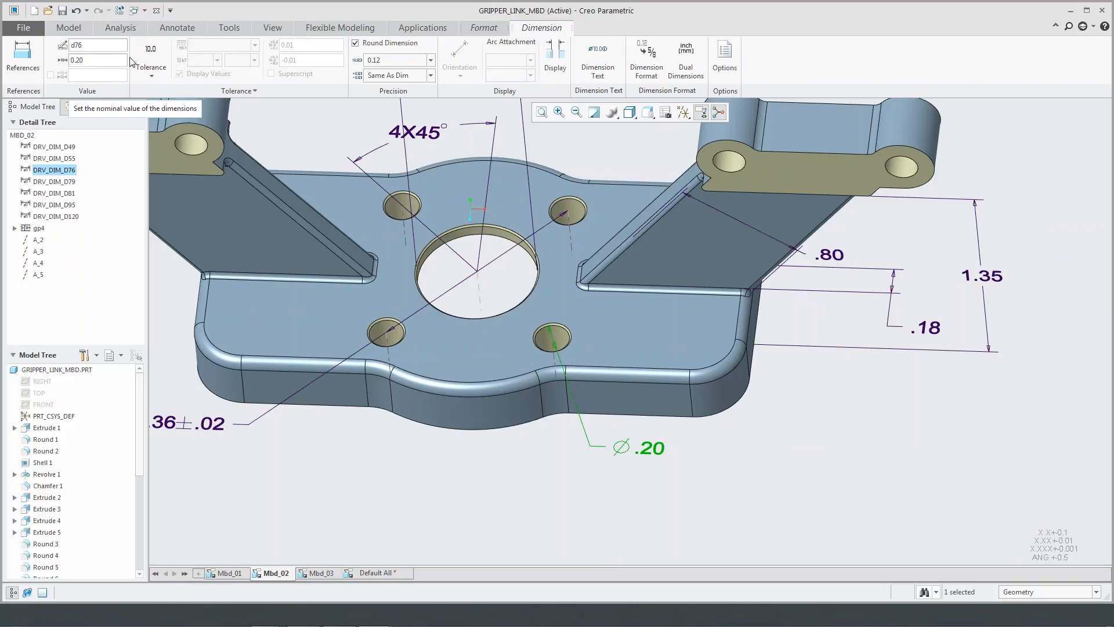
left_click(151, 65)
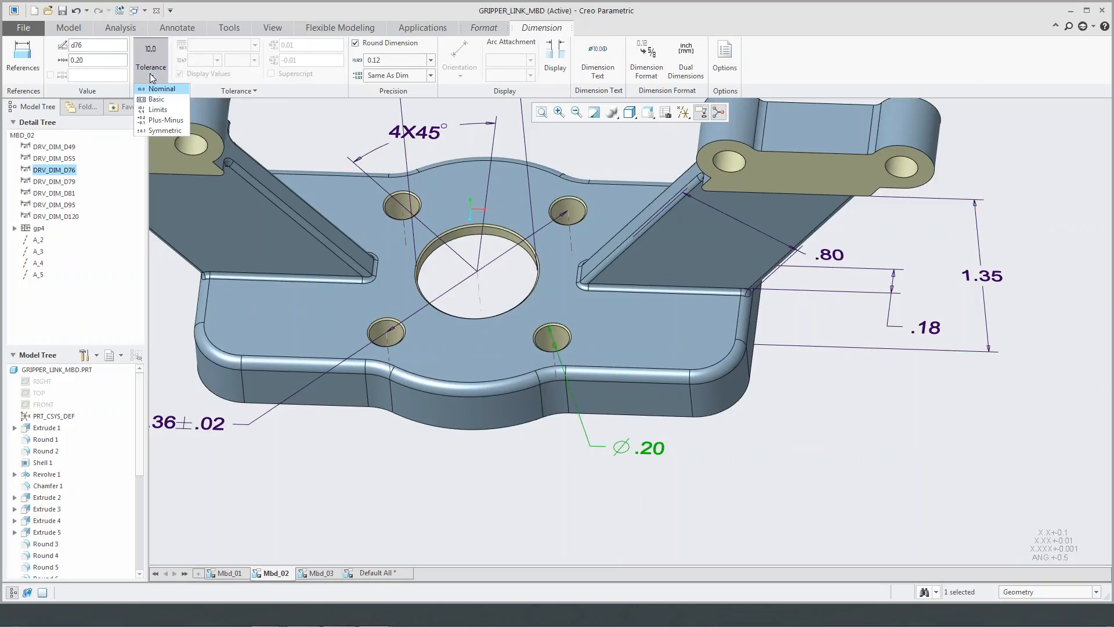
left_click(174, 120)
left_click(300, 61)
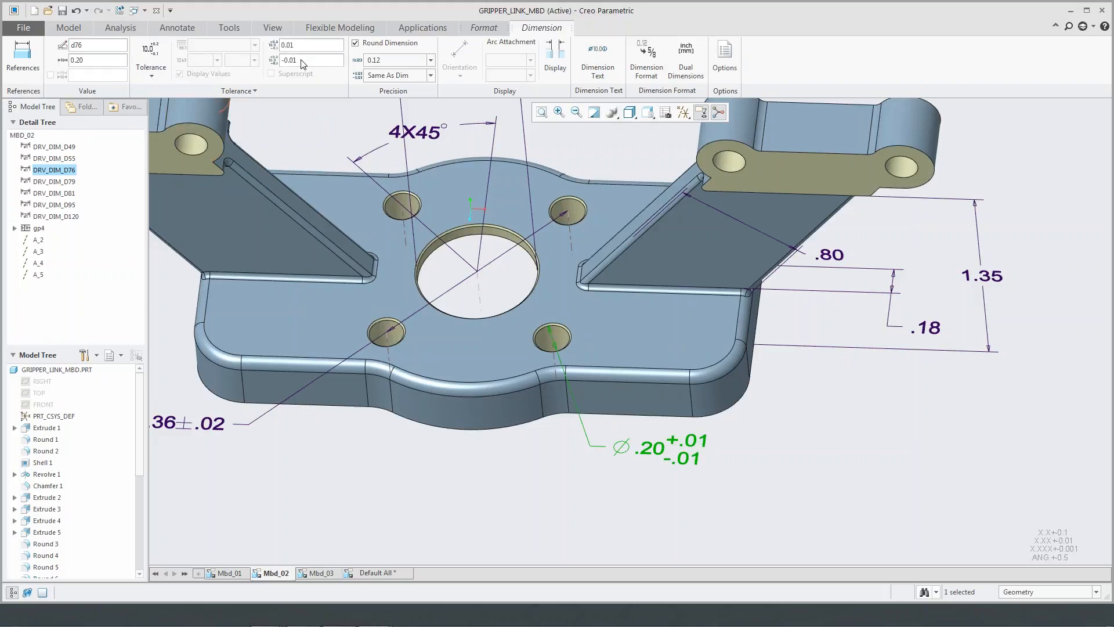
left_click(431, 62)
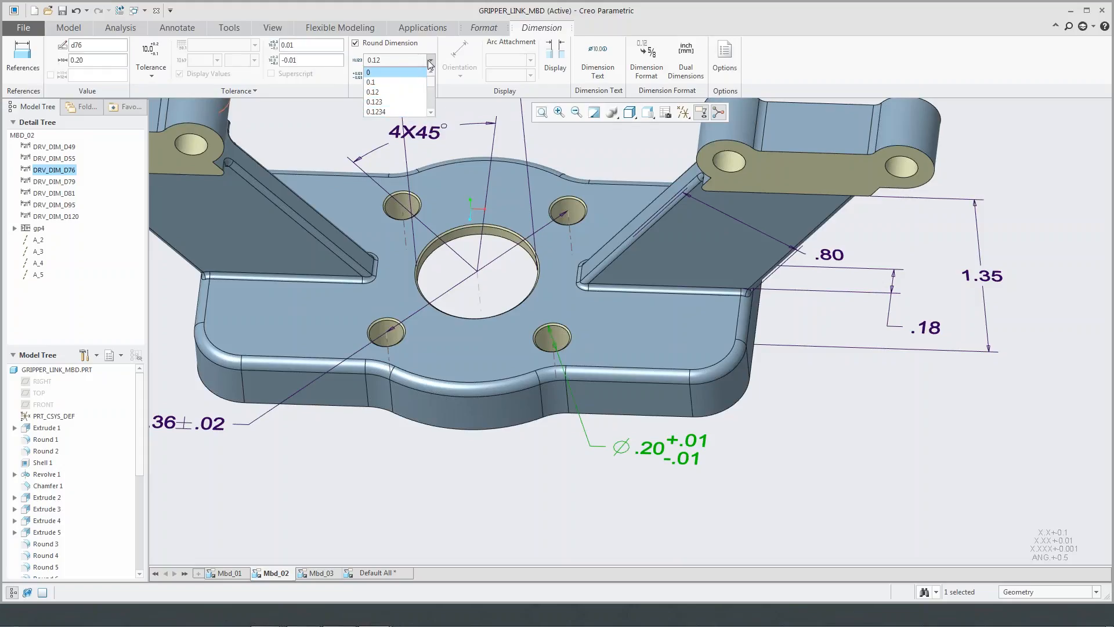
left_click(415, 91)
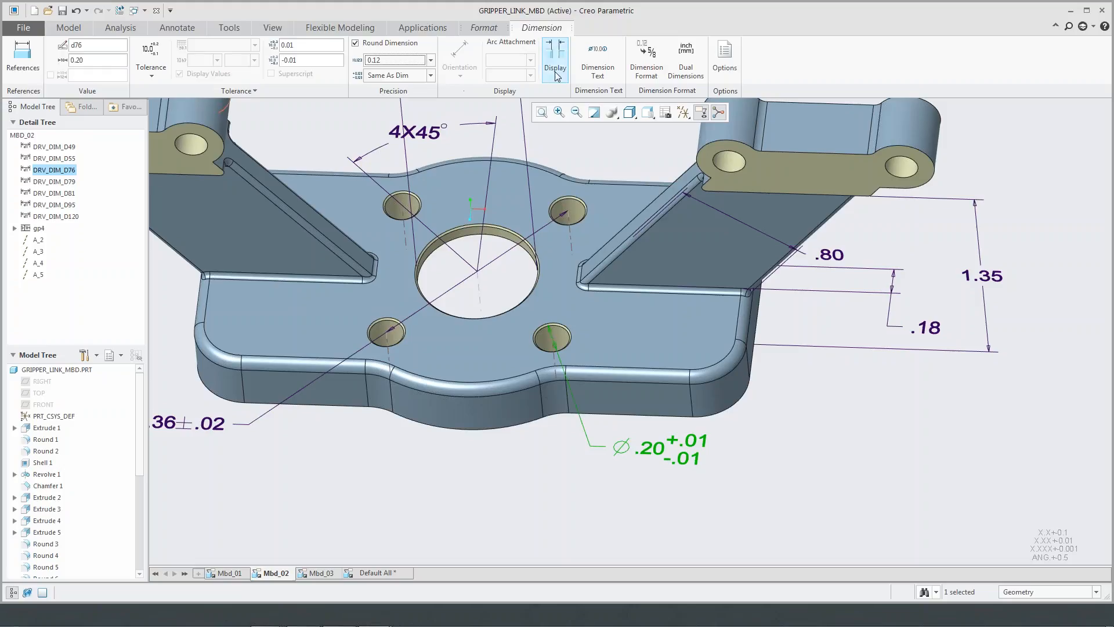
- Add the prefix 4X before the diameter symbol in the small hole's dimension text
left_click(598, 64)
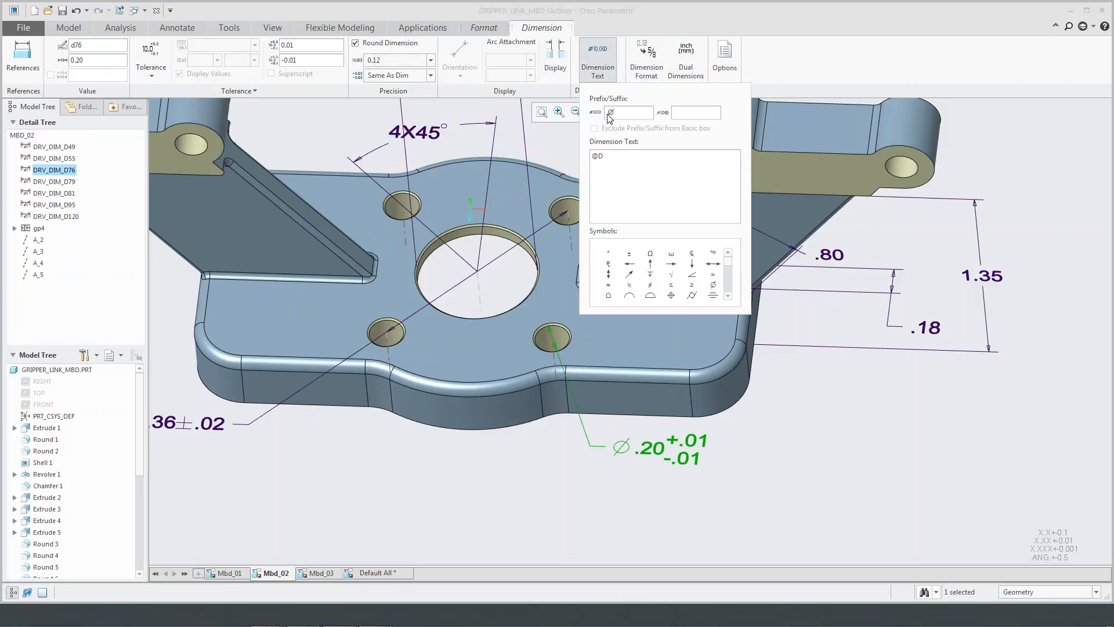
type("4X")
left_click(792, 424)
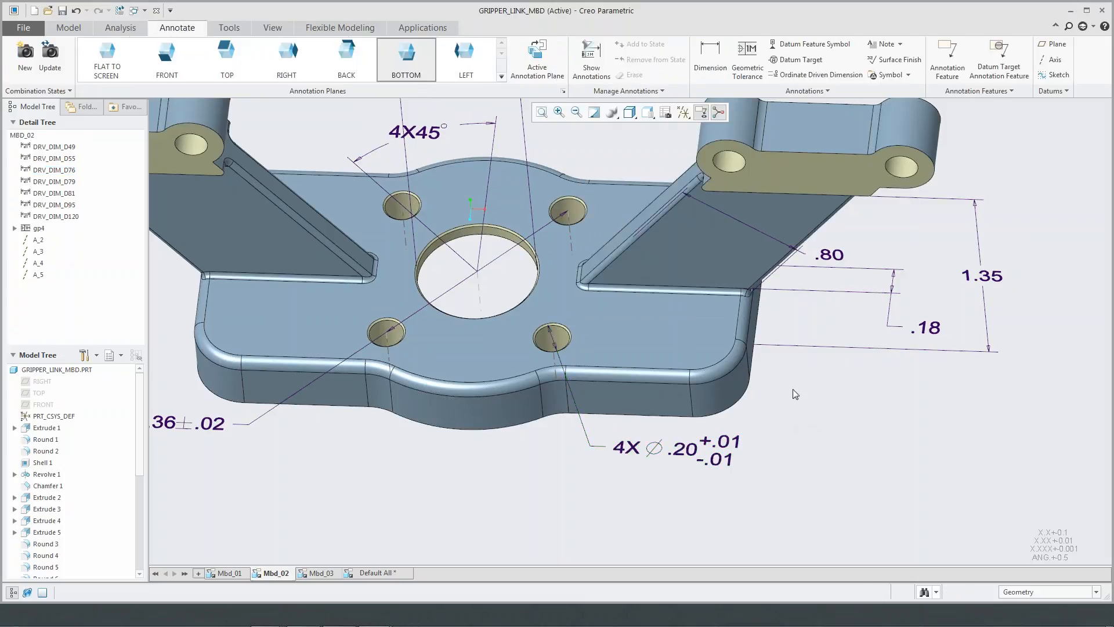
- Attach a perpendicularity tolerance of diameter 0.02 at maximum material condition to datum A below the small holes' diameter dimension
left_click(747, 58)
left_click(638, 447)
middle_click(722, 488)
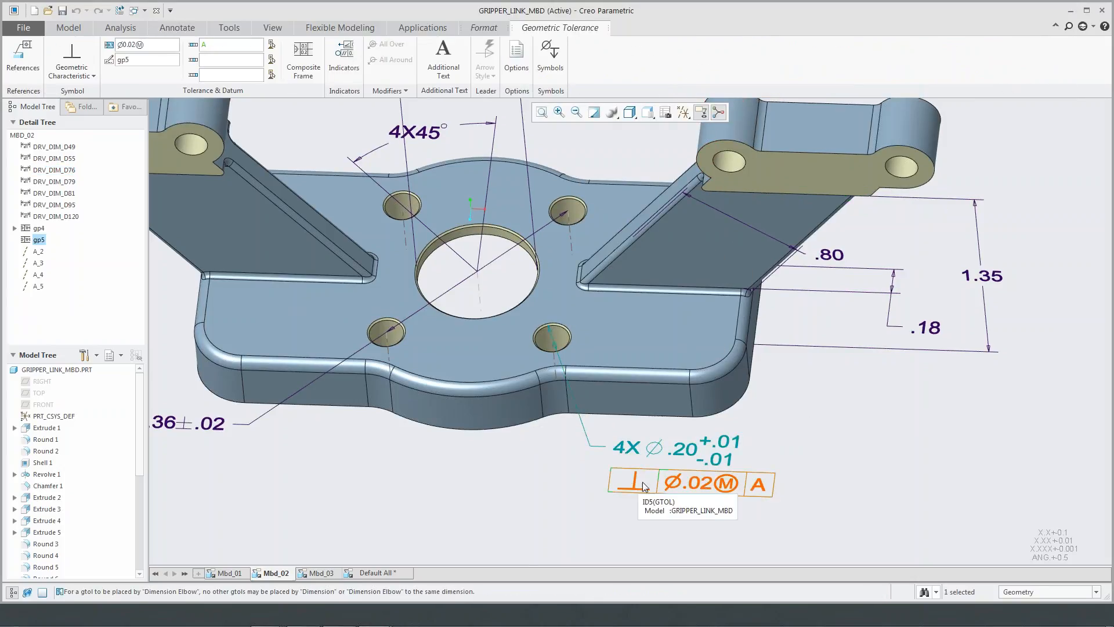
- Add the additional text 4 HOLES centred below the small holes' perpendicularity tolerance frame
left_click(456, 74)
left_click(516, 192)
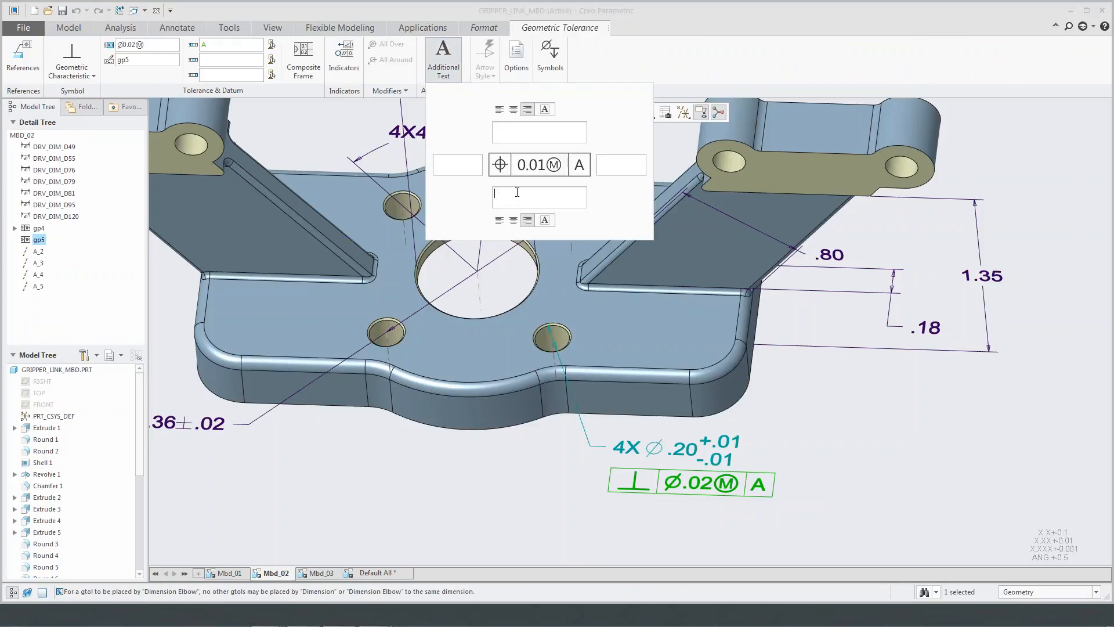
type("4 HOLES")
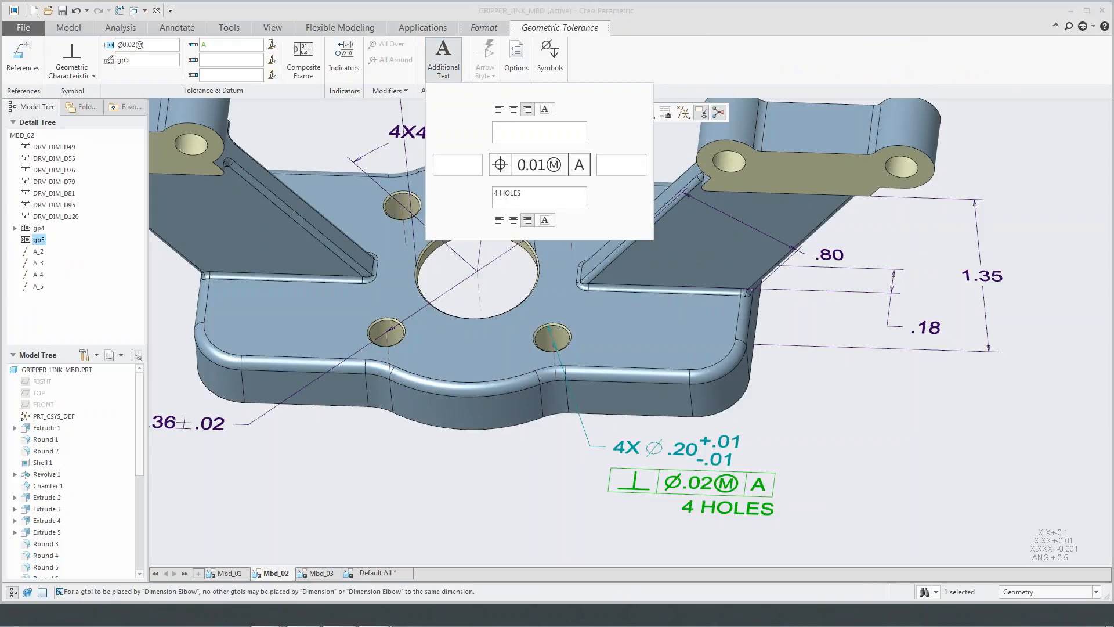
left_click(513, 220)
left_click(784, 446)
scroll(784, 445, "up", 3)
middle_click_drag(796, 426, 729, 431, "shift")
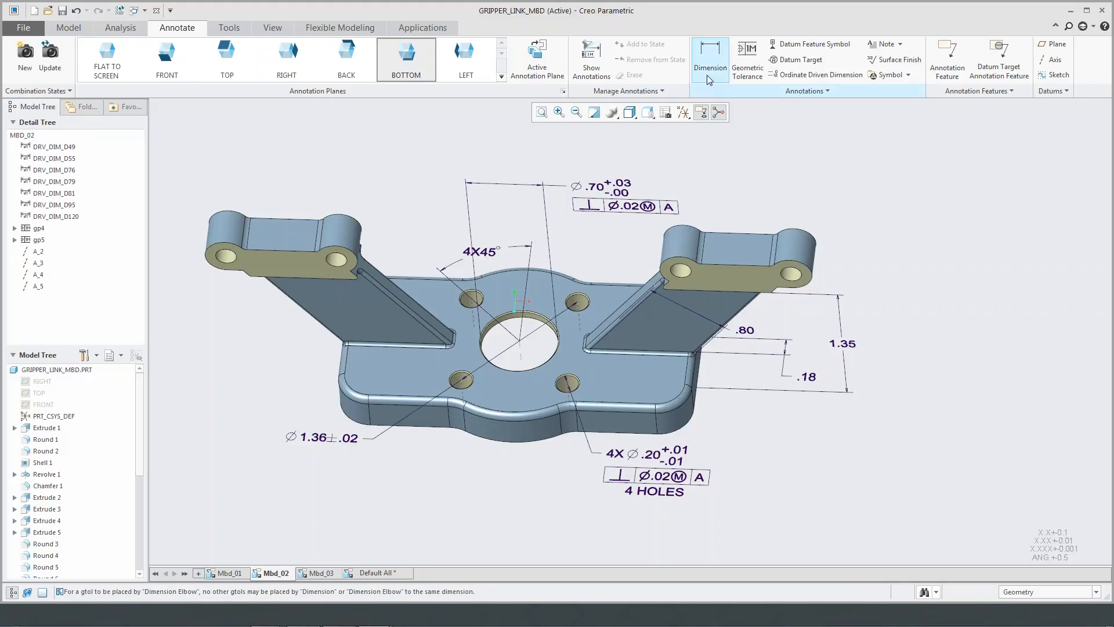
left_click(745, 76)
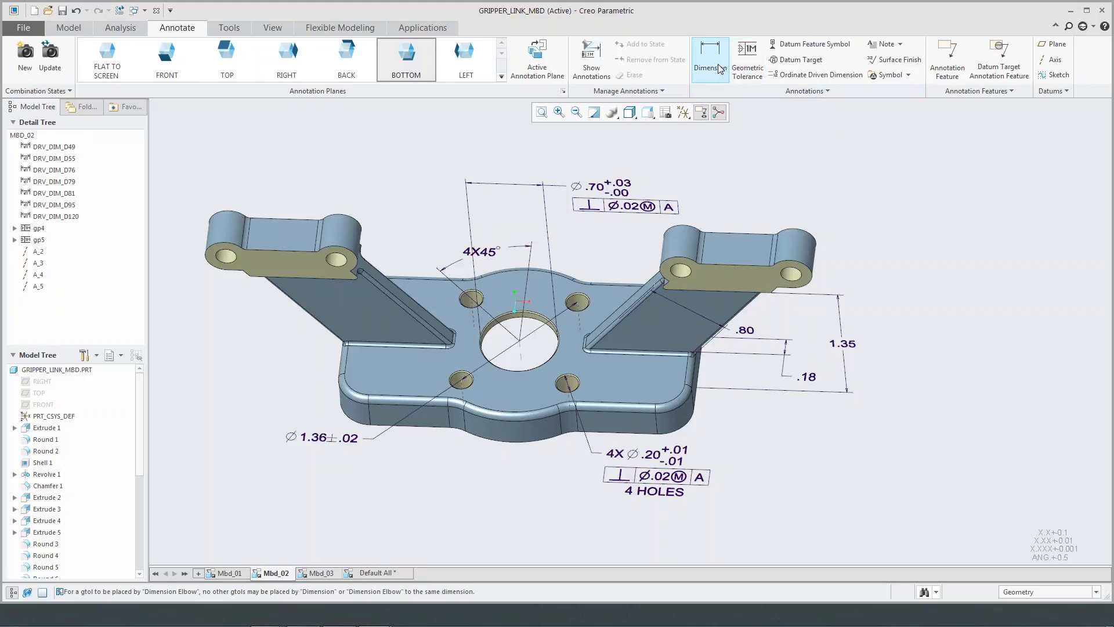
left_click(274, 108)
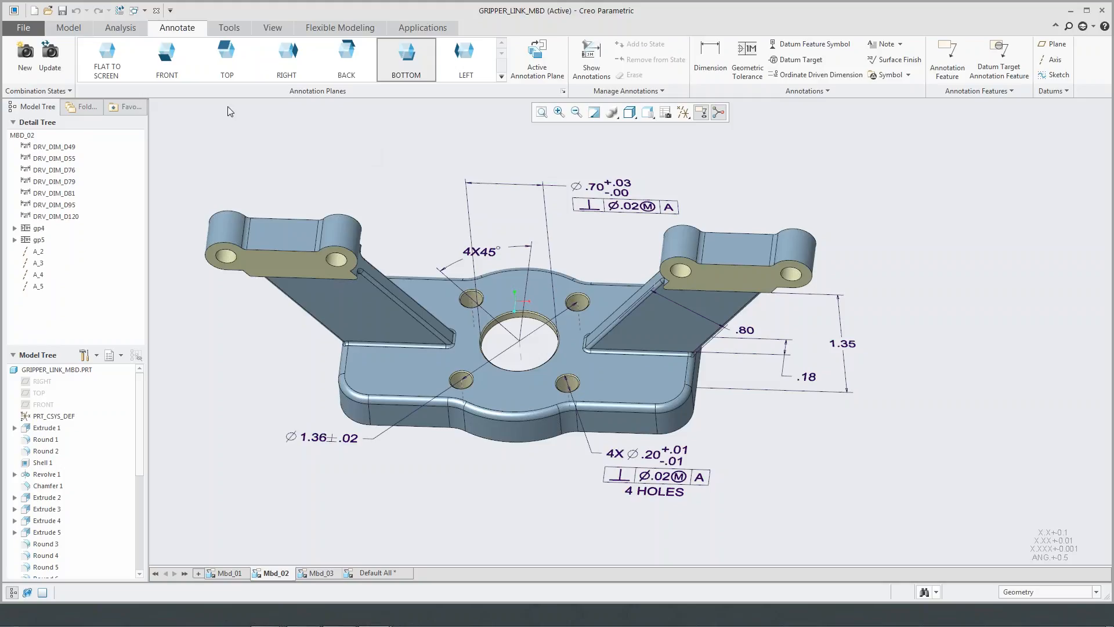
- Search the dataset folder for mbd files and open the camera_bracket_mbd part
left_click(49, 11)
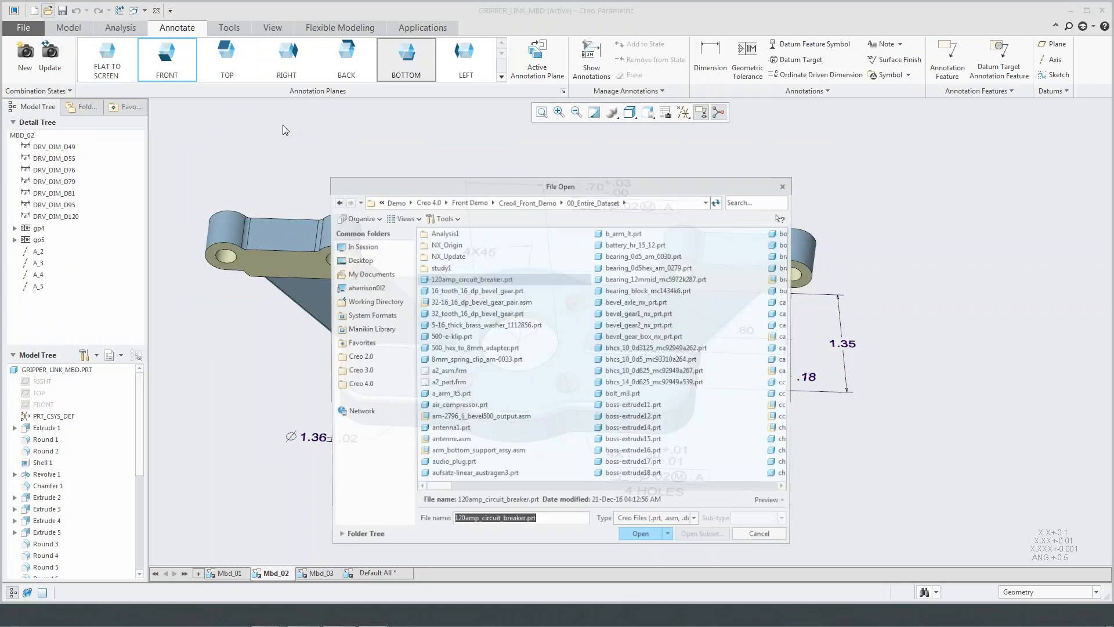
left_click(740, 199)
type("md")
key("BackSpace")
type("bd")
double_click(458, 235)
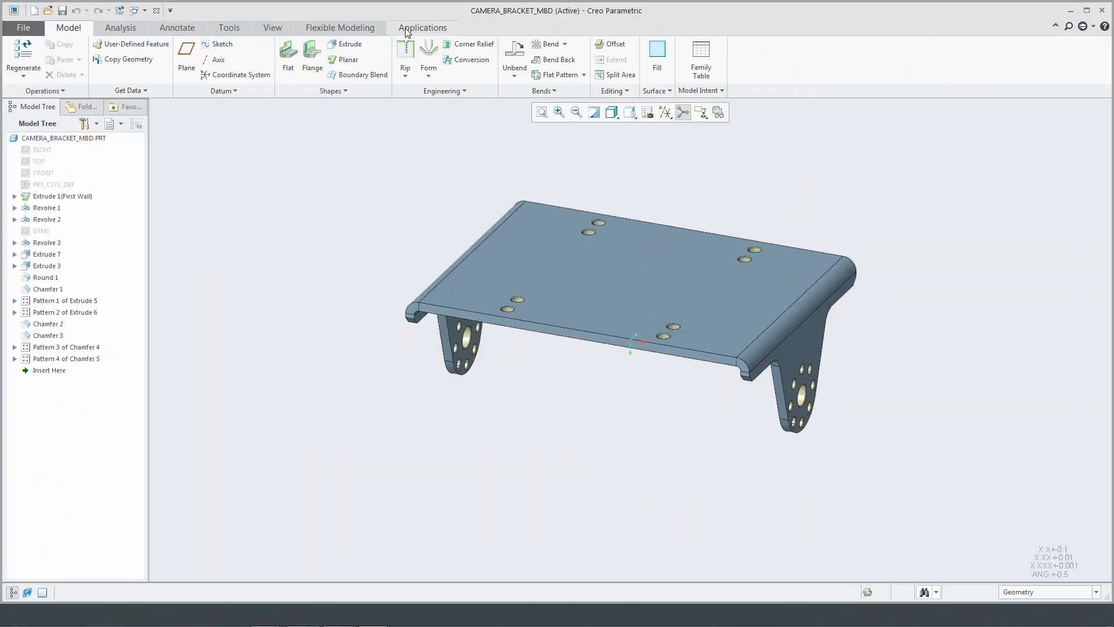
- Start GD&T Advisor on the camera bracket
left_click(408, 29)
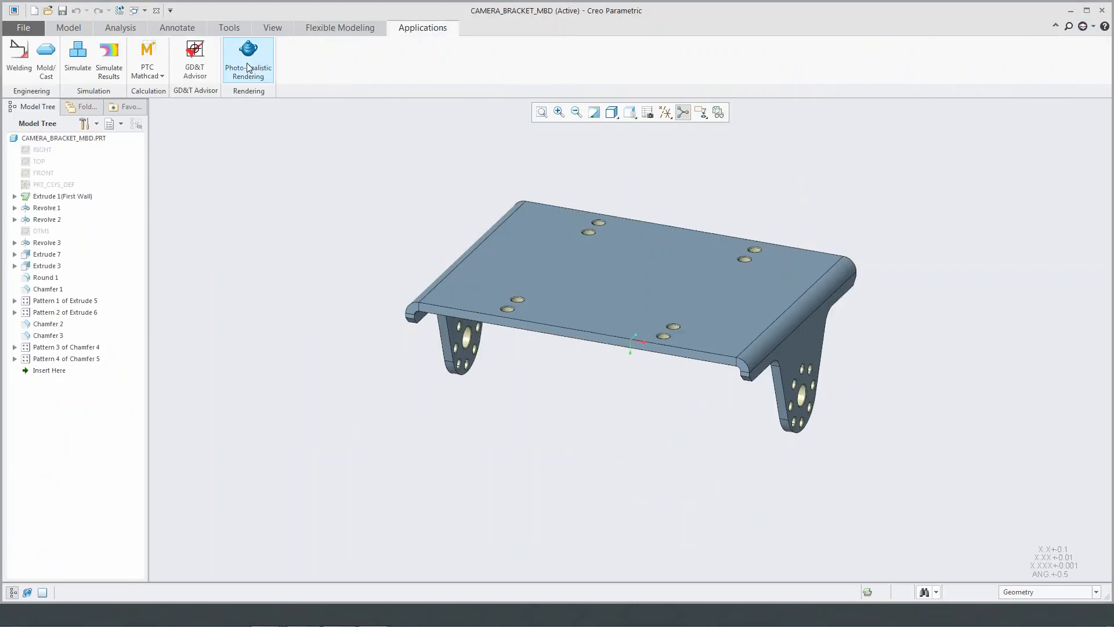
left_click(196, 71)
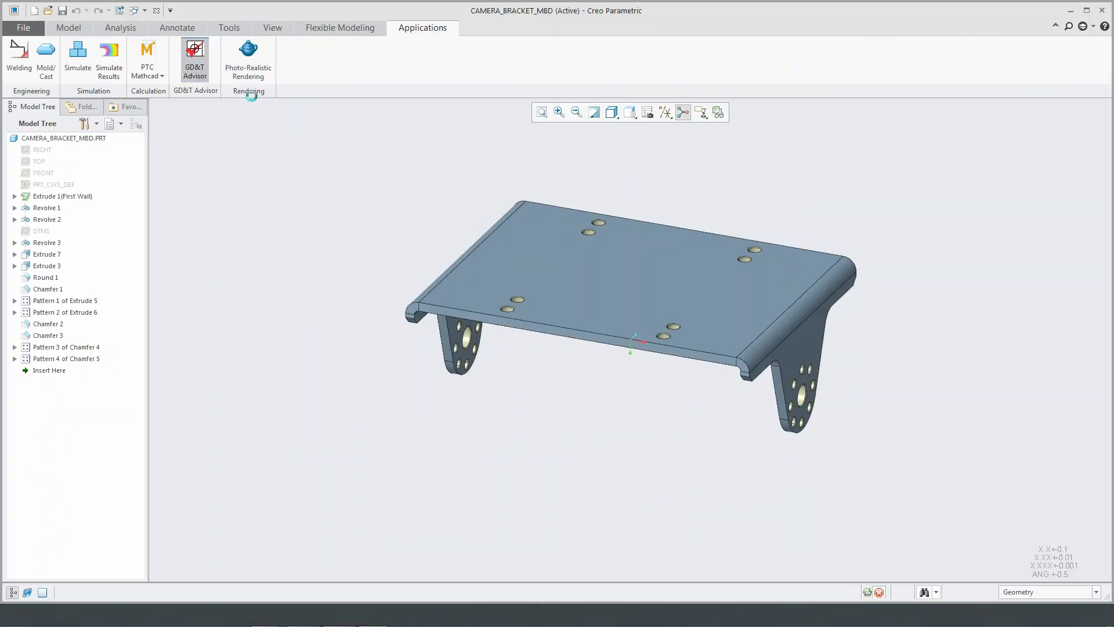
middle_click_drag(446, 173, 422, 234, "shift")
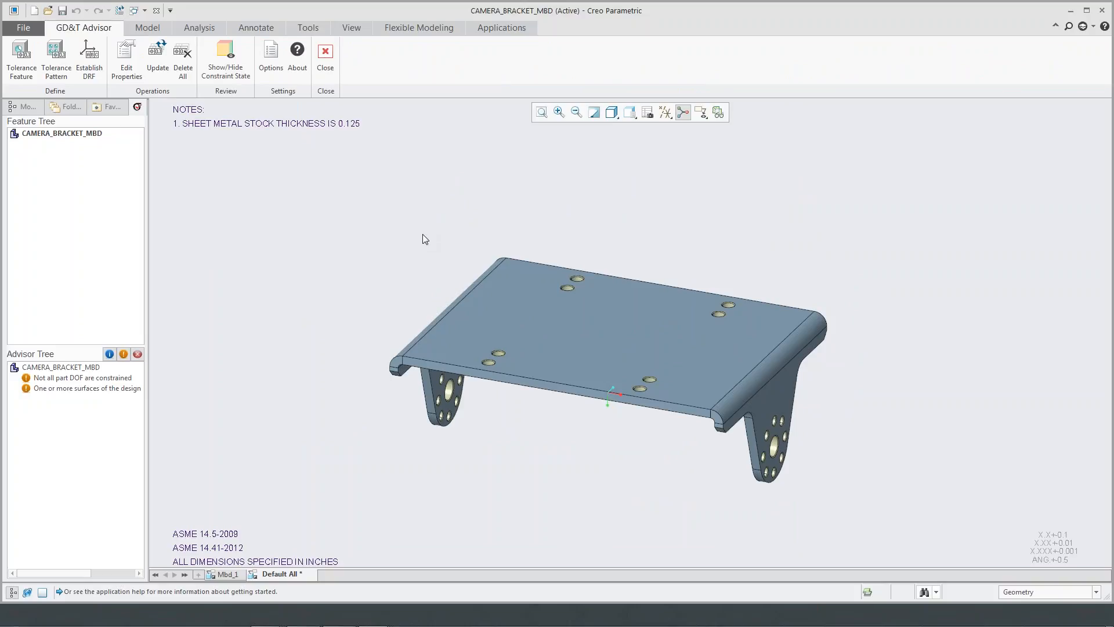
middle_click_drag(696, 243, 696, 242)
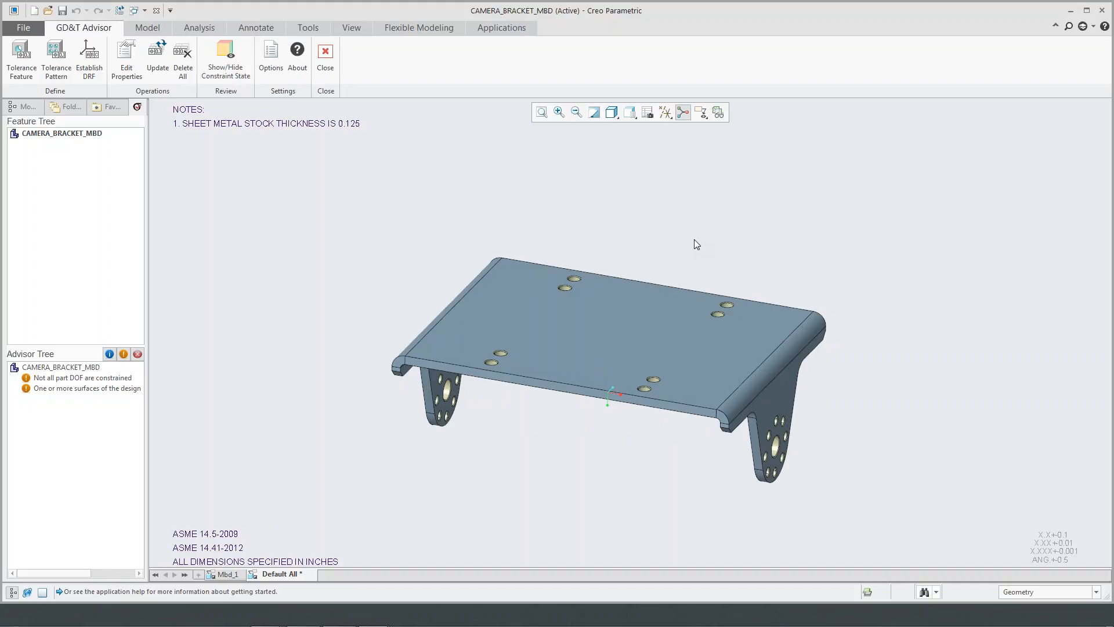
scroll(696, 243, "up", 4)
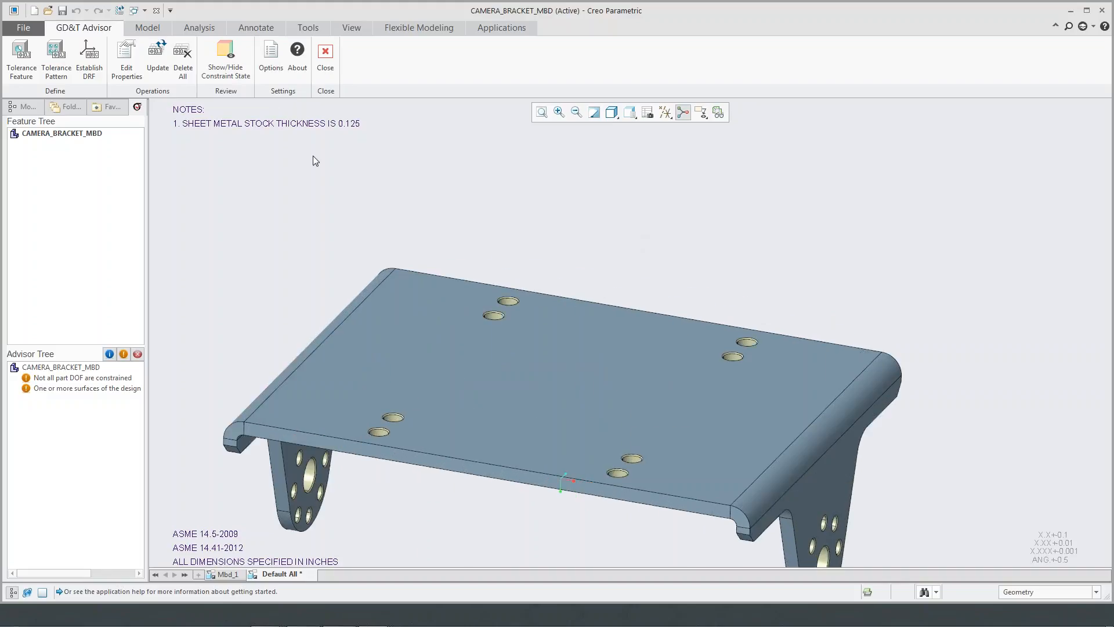
- Add the bracket's large top face as a planar surface feature for tolerancing
left_click(21, 69)
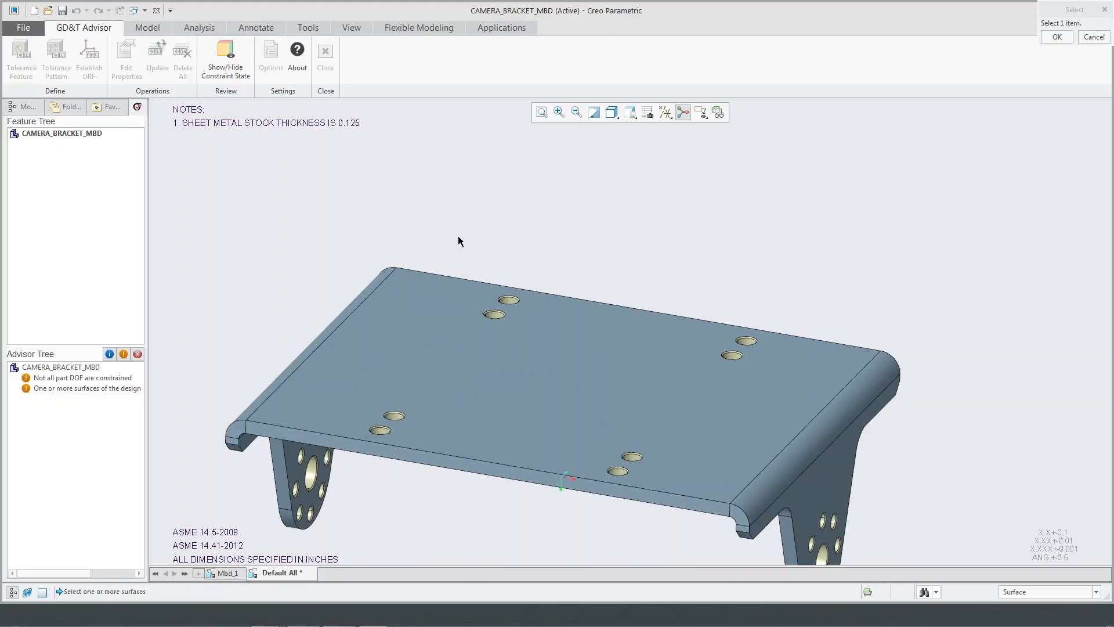
left_click(566, 339)
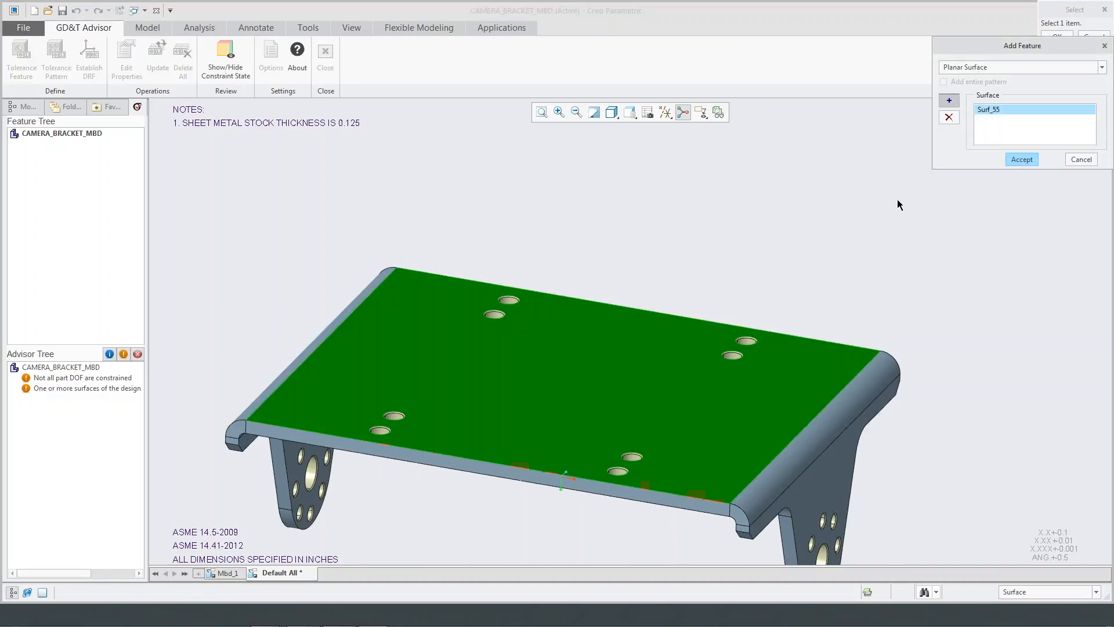
left_click_drag(994, 44, 861, 71)
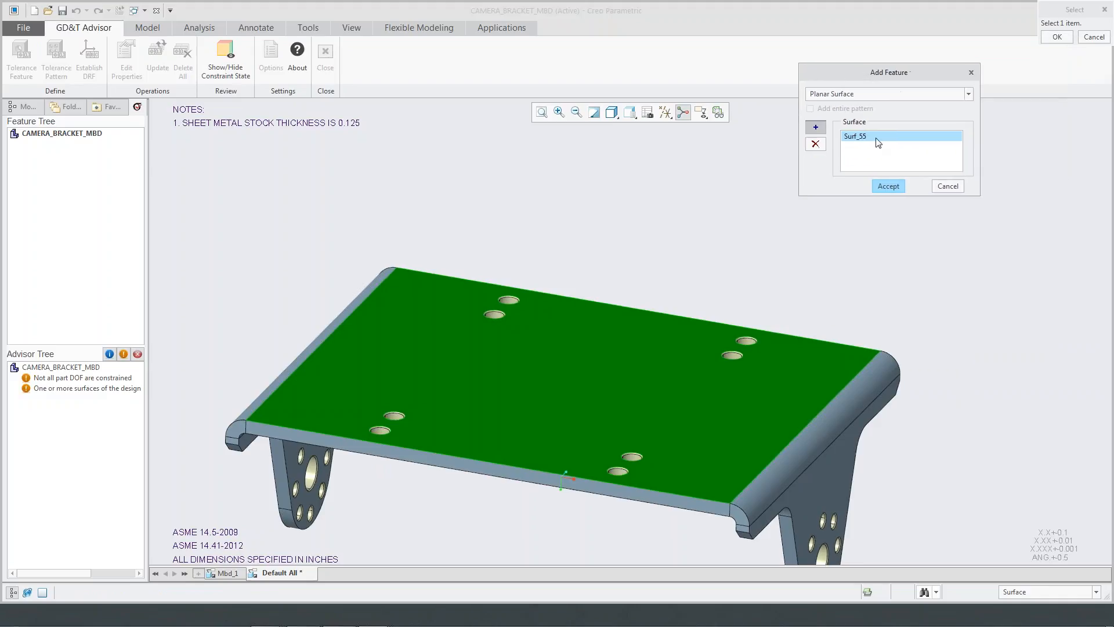
left_click(889, 184)
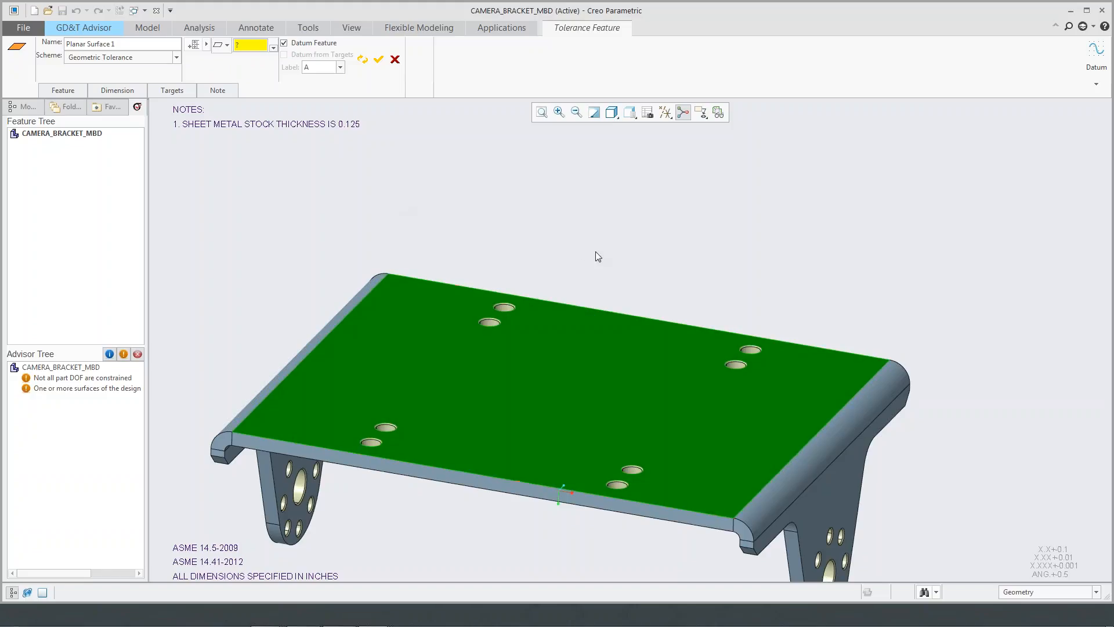
- Apply a flatness tolerance of .003 to the top face and establish it as datum feature A
left_click(227, 45)
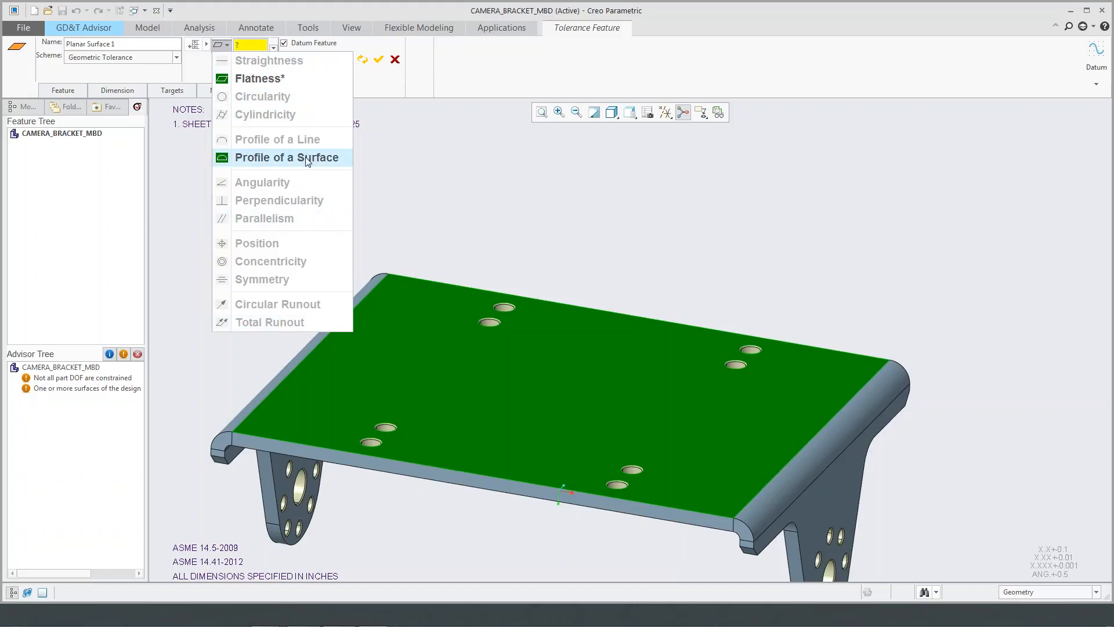
left_click(297, 83)
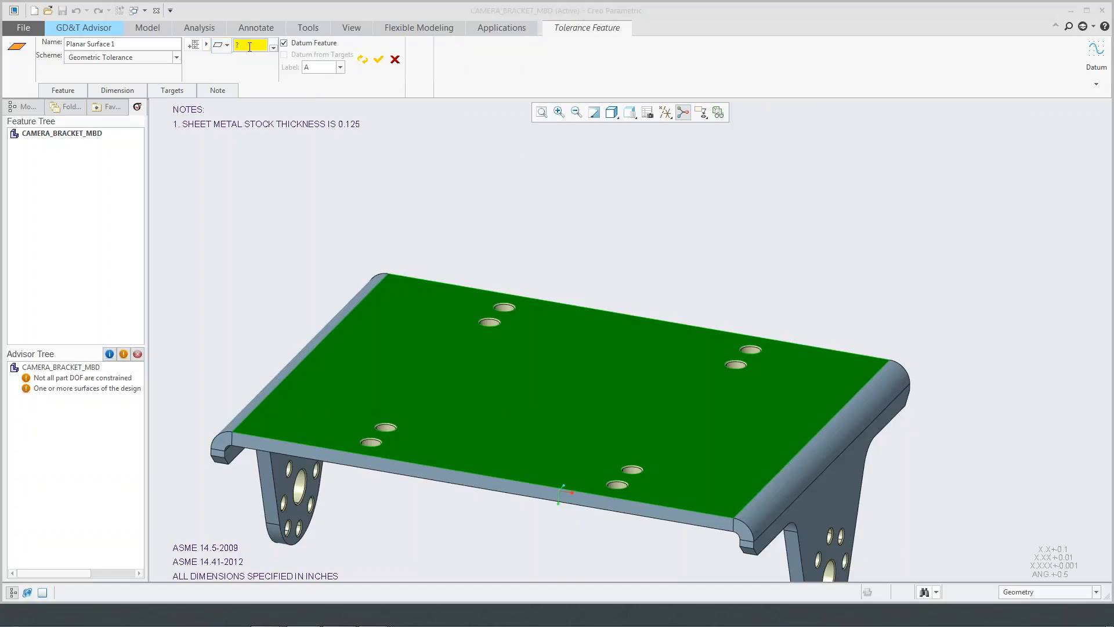
left_click(249, 46)
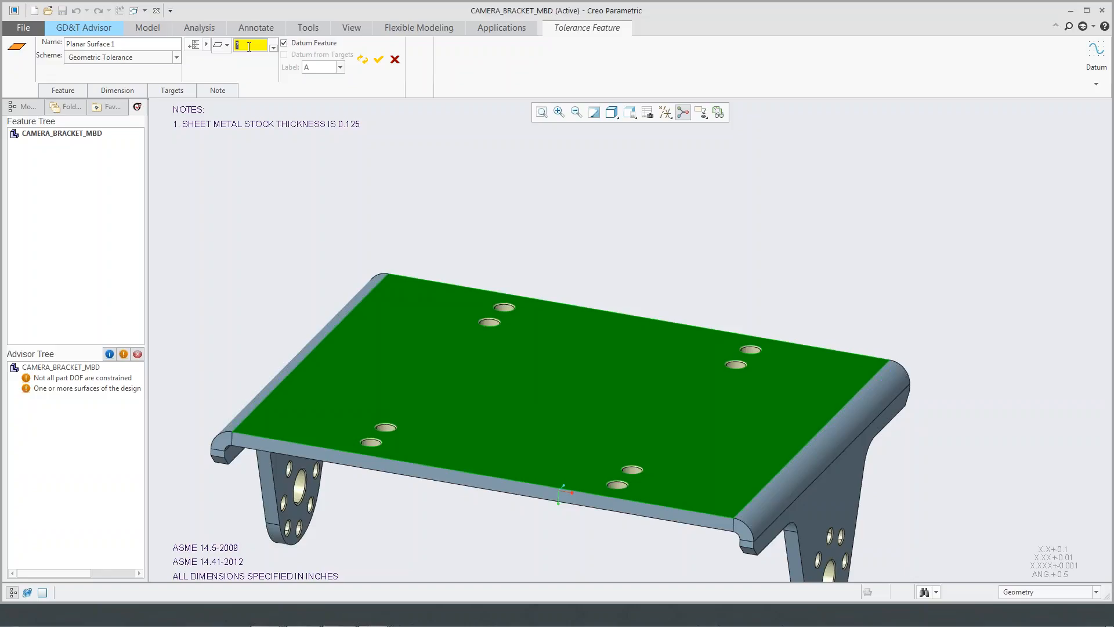
type("0.0003")
key("Return")
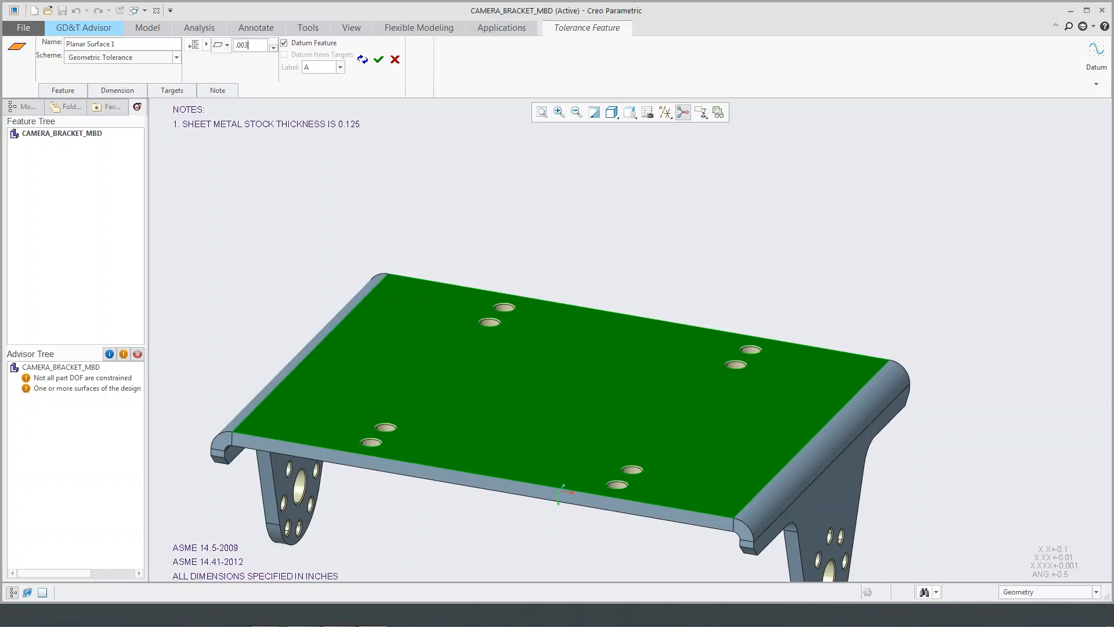
left_click(378, 60)
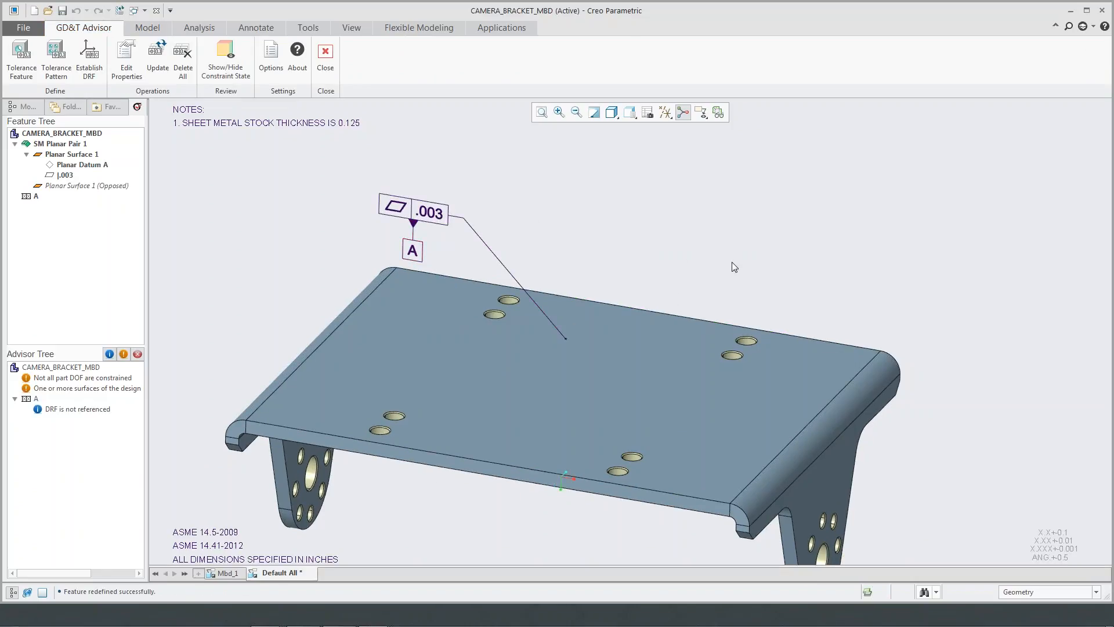
- Add the rearmost hole near the bracket's right bend as a simple hole feature, placing its diameter dimension above the top face
middle_click_drag(754, 271, 608, 265, "shift")
scroll(652, 309, "down", 2)
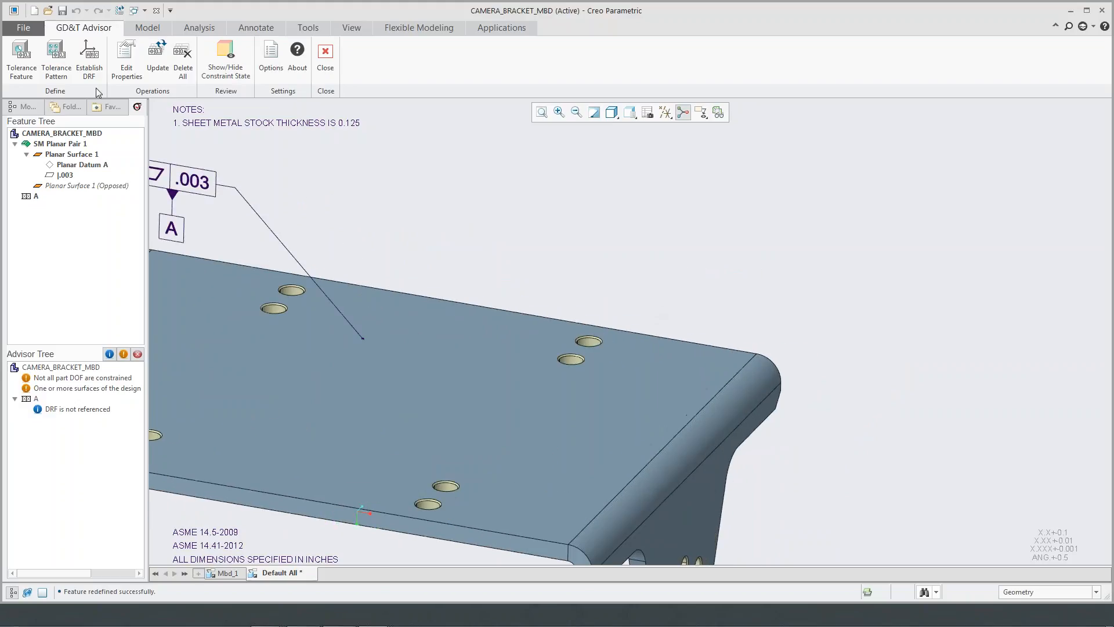
left_click(21, 57)
left_click(593, 347)
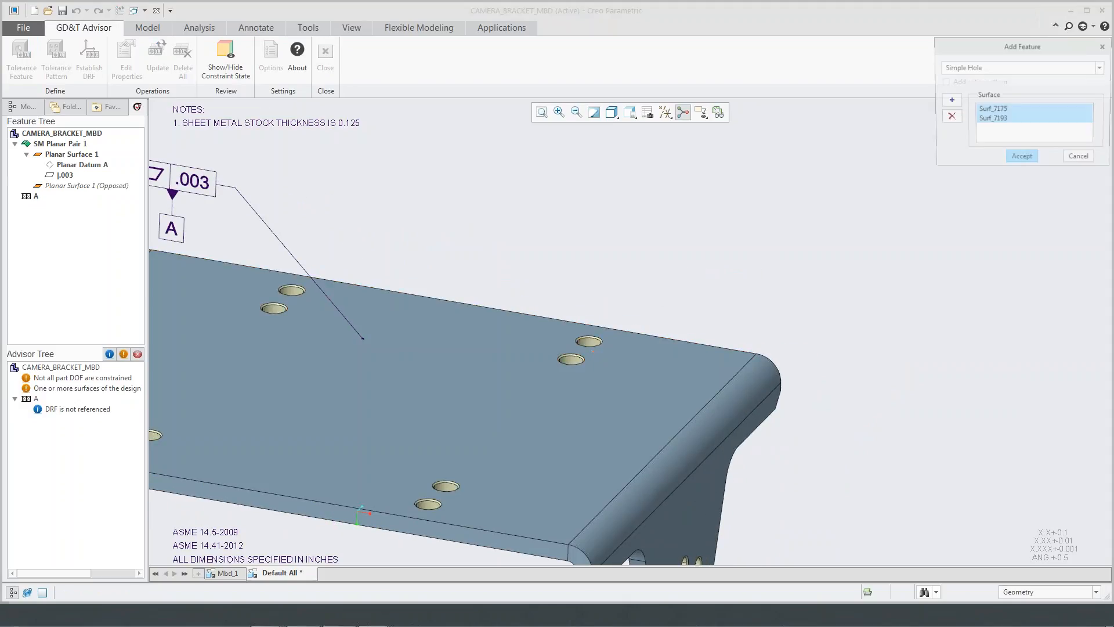
left_click(1022, 158)
scroll(614, 258, "down", 3)
left_click(586, 278)
left_click_drag(586, 278, 679, 215)
middle_click_drag(720, 200, 633, 250, "shift")
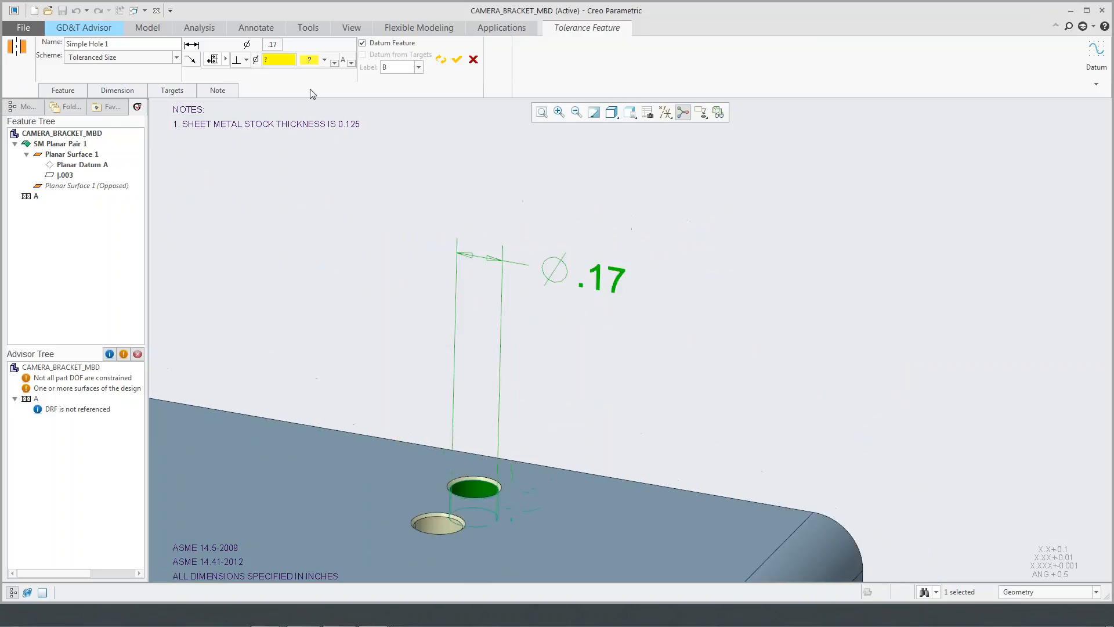
- Define a perpendicularity tolerance of diameter .002 to datum A, regardless of feature size, for the top-face hole
left_click(246, 59)
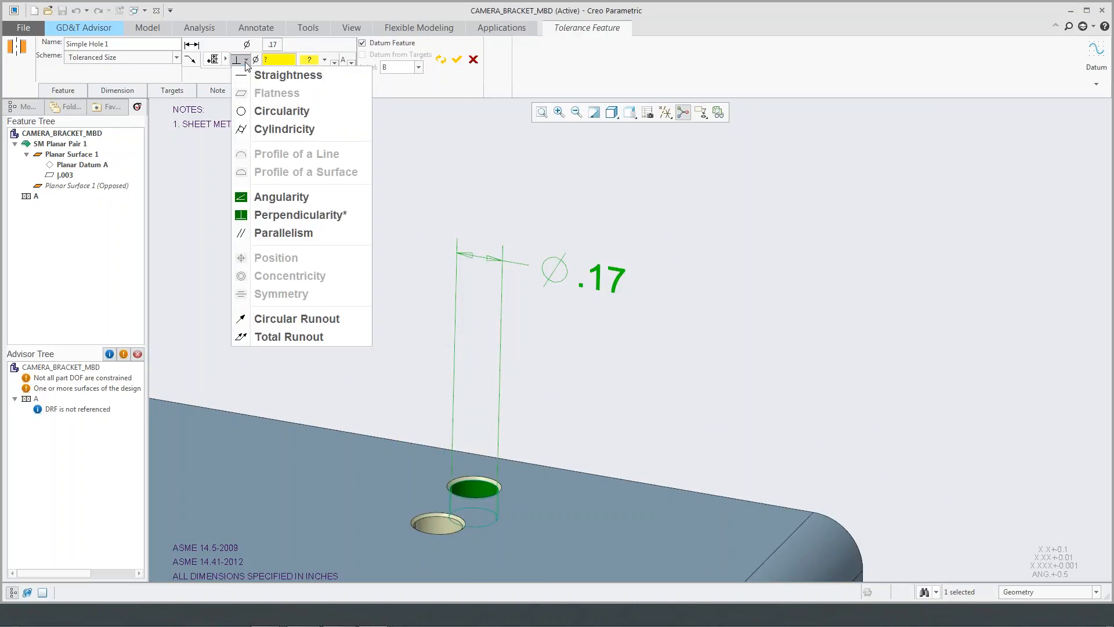
left_click(311, 216)
left_click(276, 59)
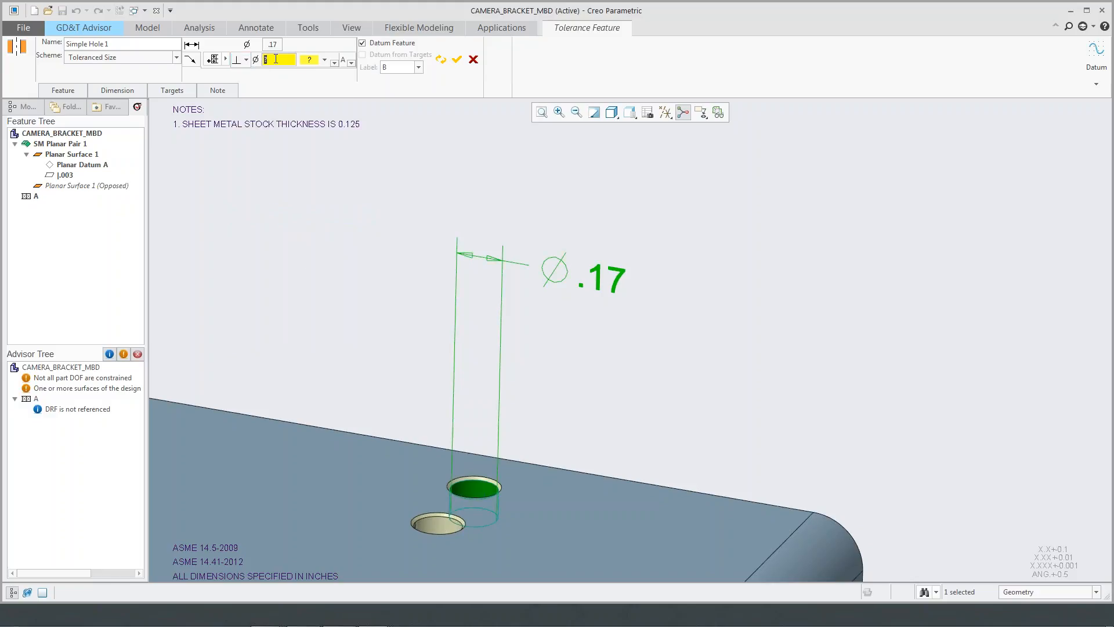
type("0.002")
left_click(311, 60)
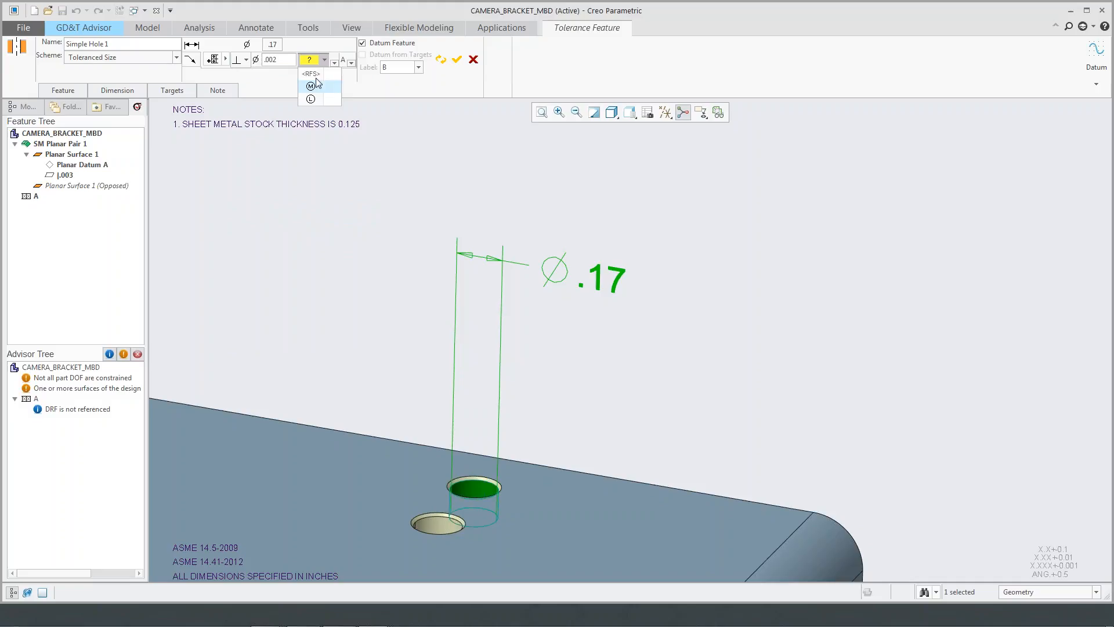
left_click(316, 76)
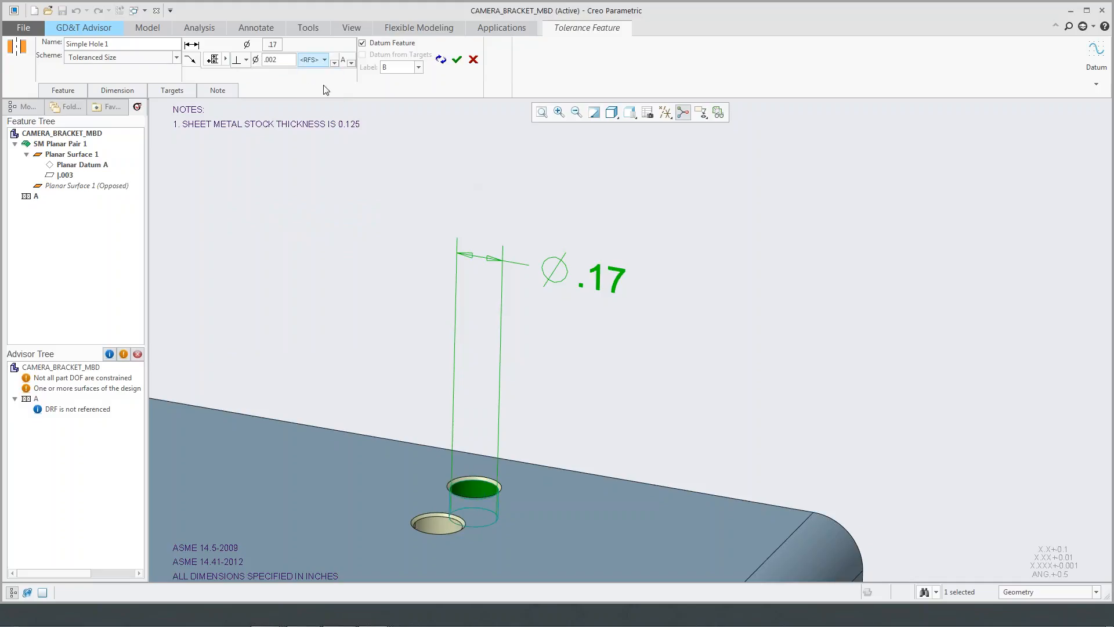
- Set the hole's diameter dimension to Plus / Minus with +.01/-.01 and complete the hole as datum feature B
left_click(268, 51)
left_click_drag(560, 274, 420, 196)
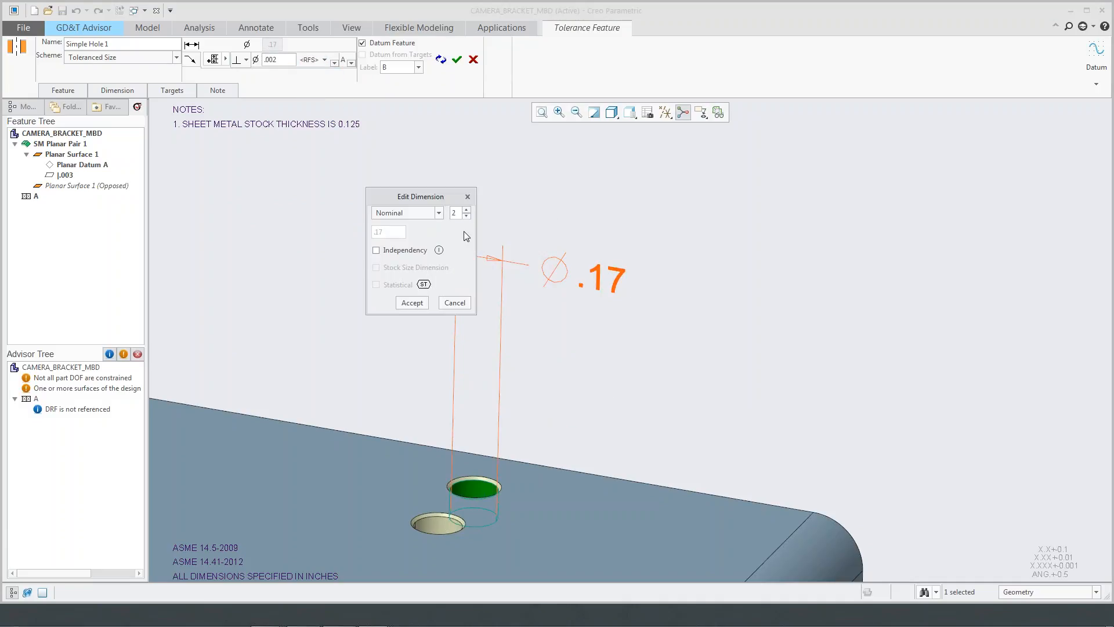
left_click(439, 213)
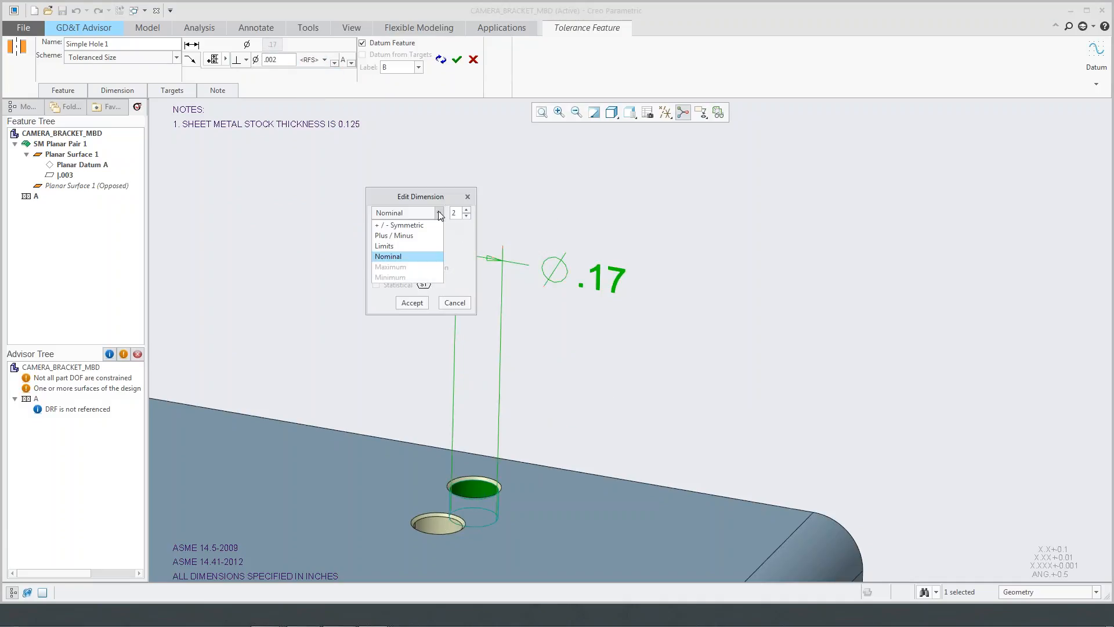
left_click(419, 234)
left_click(413, 318)
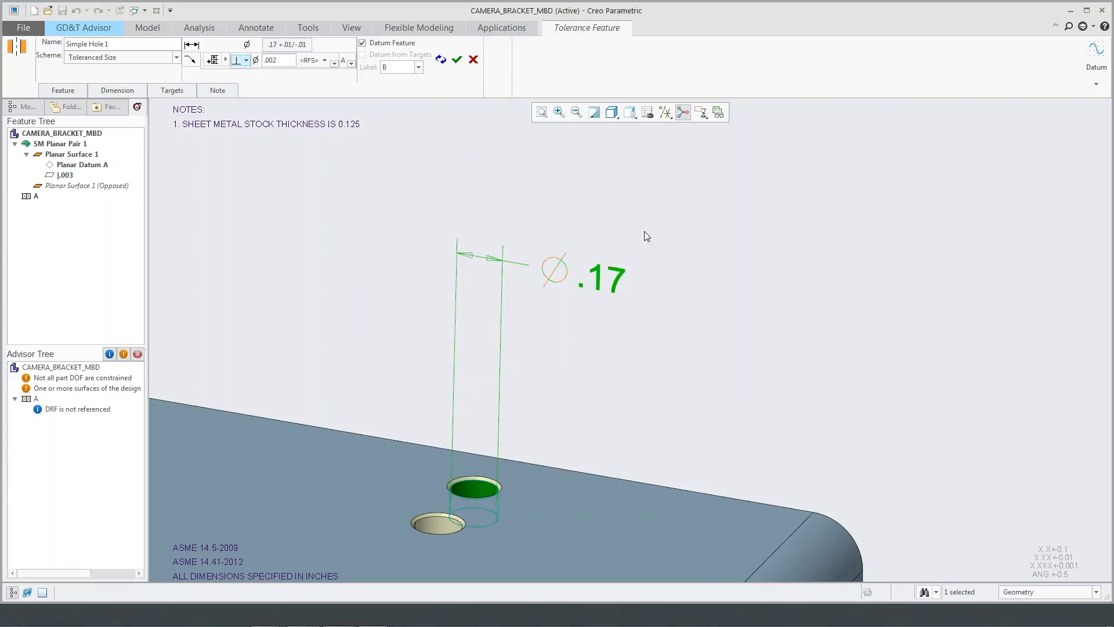
left_click(457, 59)
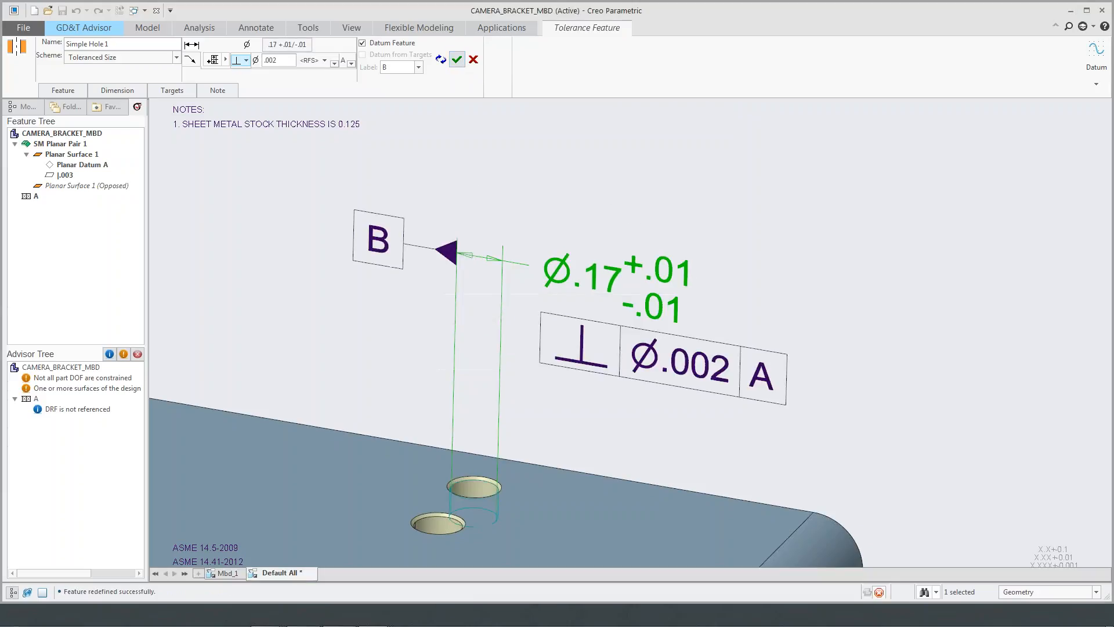
- Add the eight small holes around the right flange's large bore as a pattern, placing their diameter dimension beside the flange
scroll(735, 239, "down", 3)
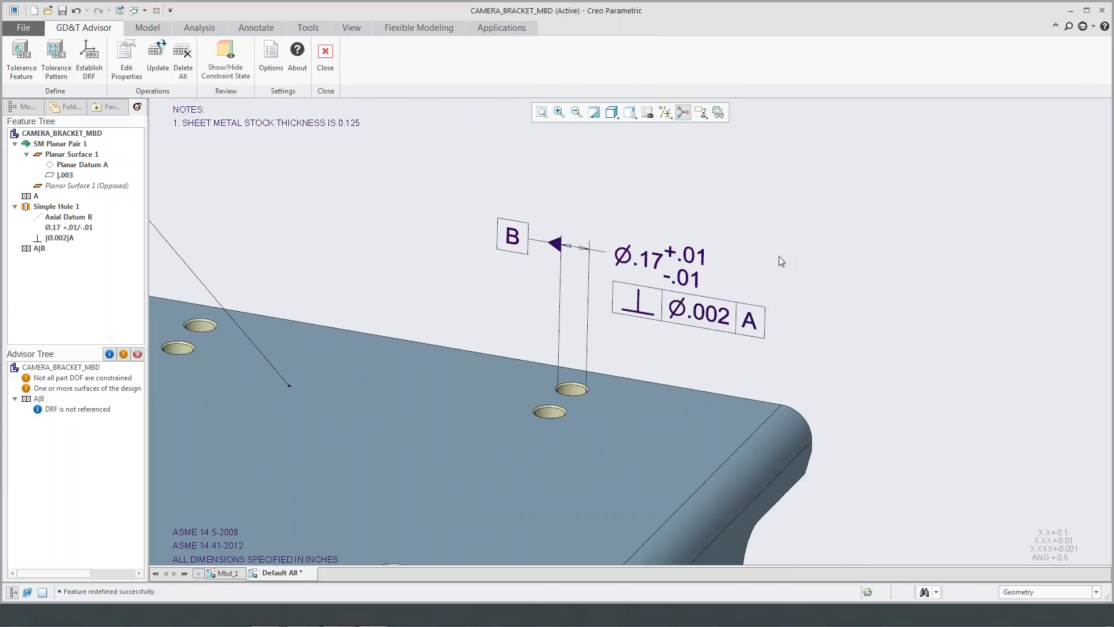
scroll(779, 261, "down", 5)
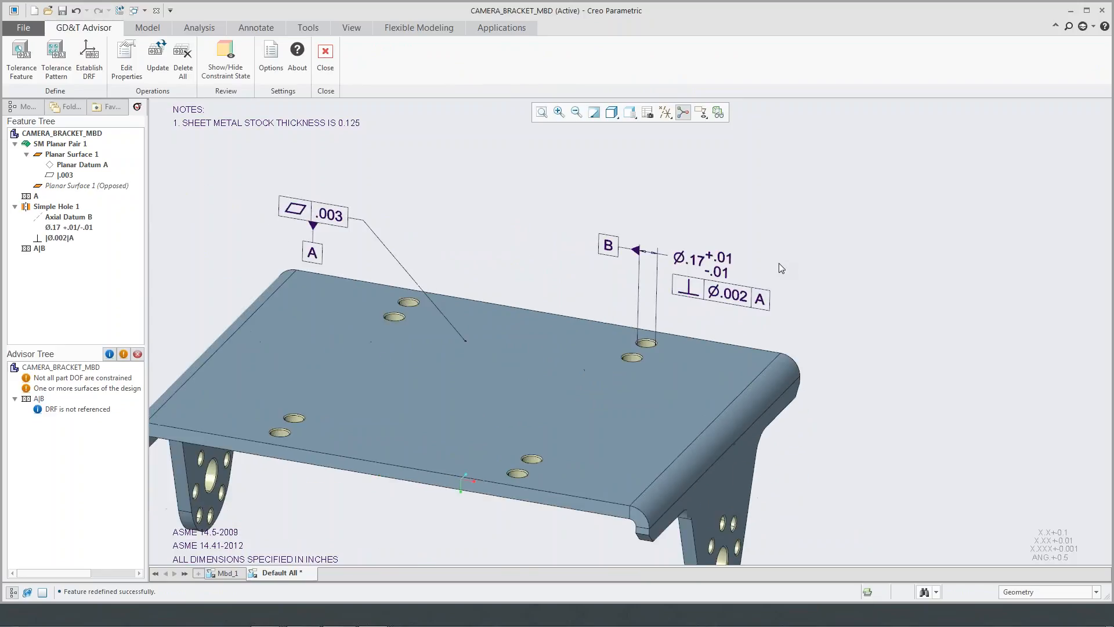
middle_click_drag(781, 263, 656, 213, "shift")
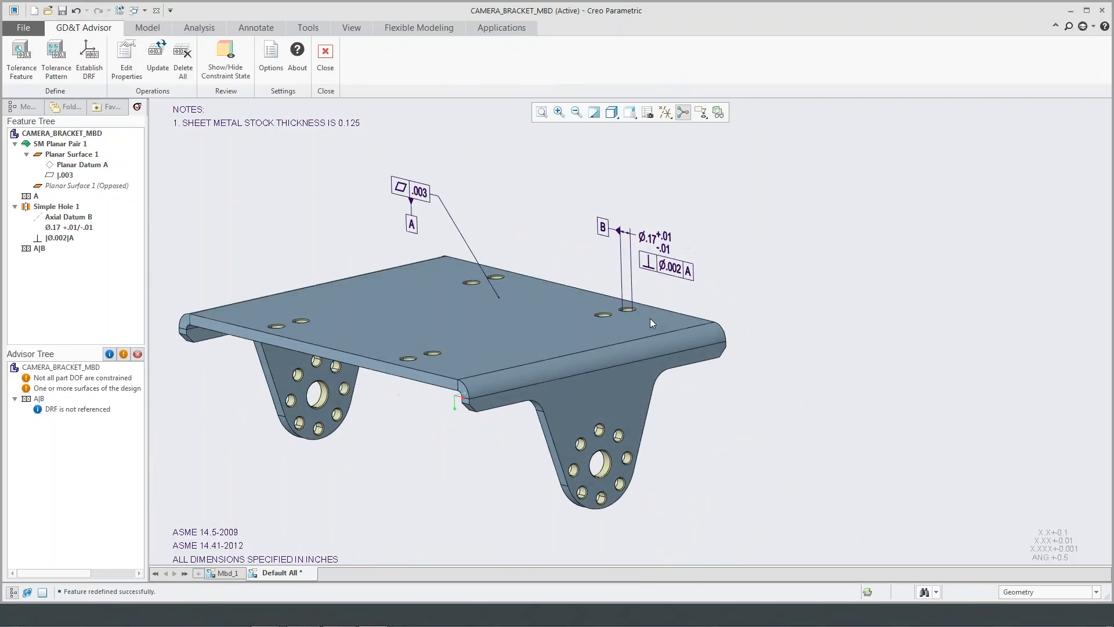
left_click(21, 58)
scroll(584, 411, "up", 5)
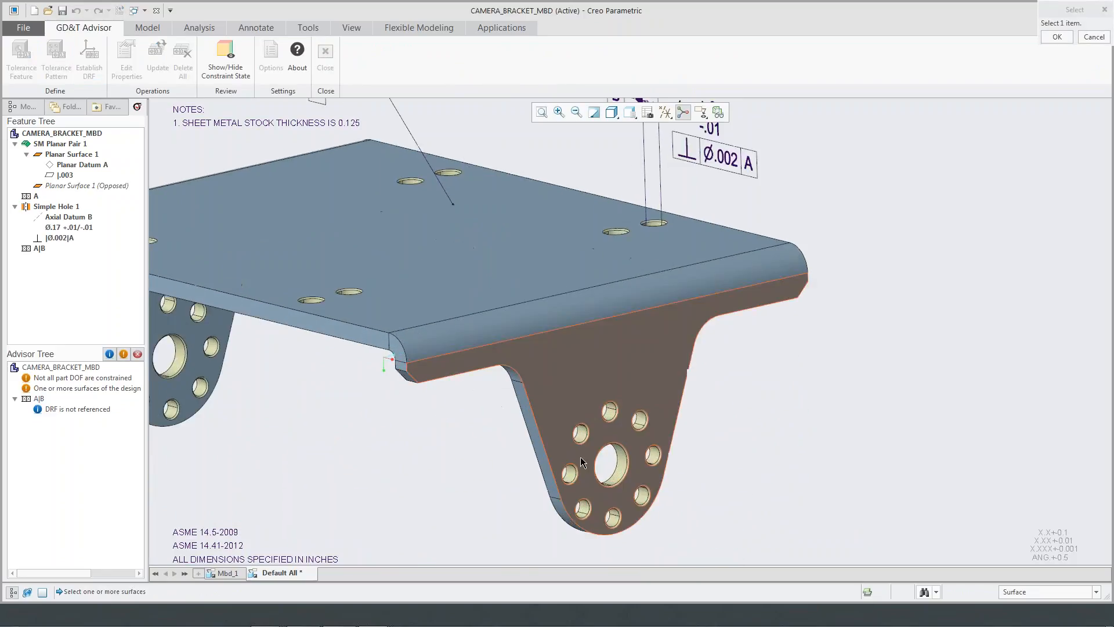
left_click(584, 412)
left_click(1032, 158)
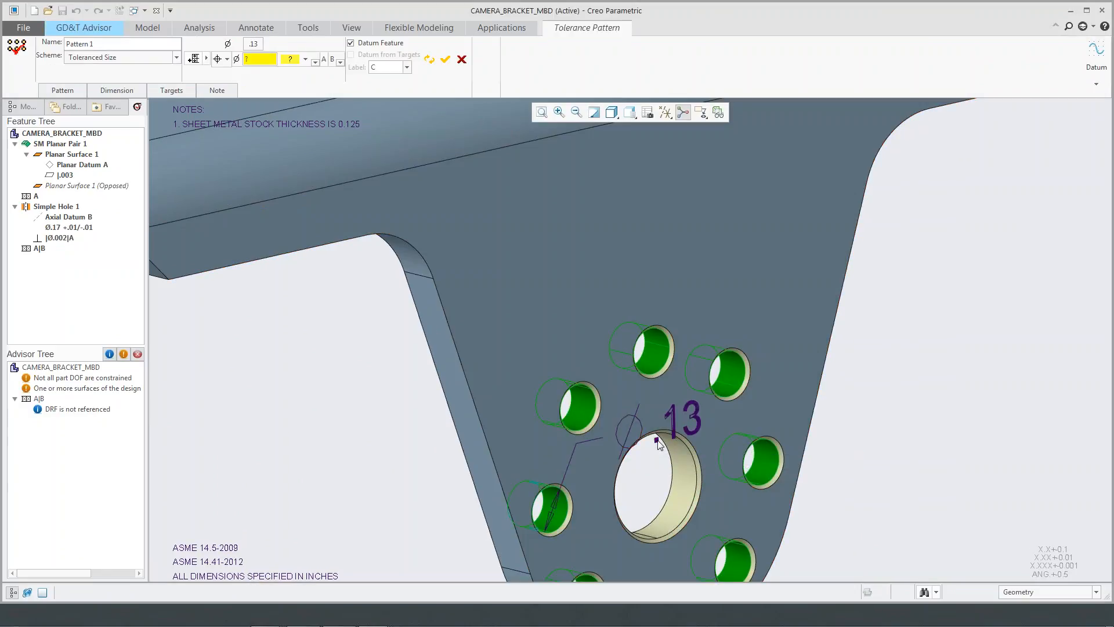
left_click_drag(655, 439, 217, 487)
scroll(404, 419, "down", 3)
middle_click_drag(375, 391, 498, 332, "shift")
- Apply a position tolerance of diameter .002, regardless of feature size, to datums A and B on the eight-hole pattern as datum C
left_click(226, 59)
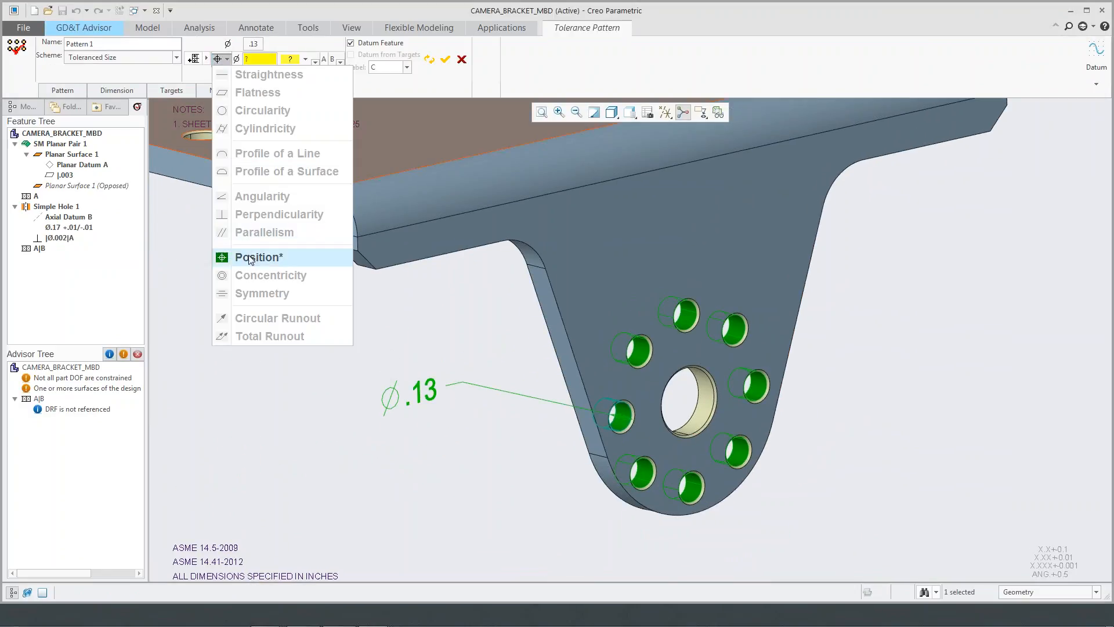
left_click(247, 255)
double_click(250, 59)
type("0.002")
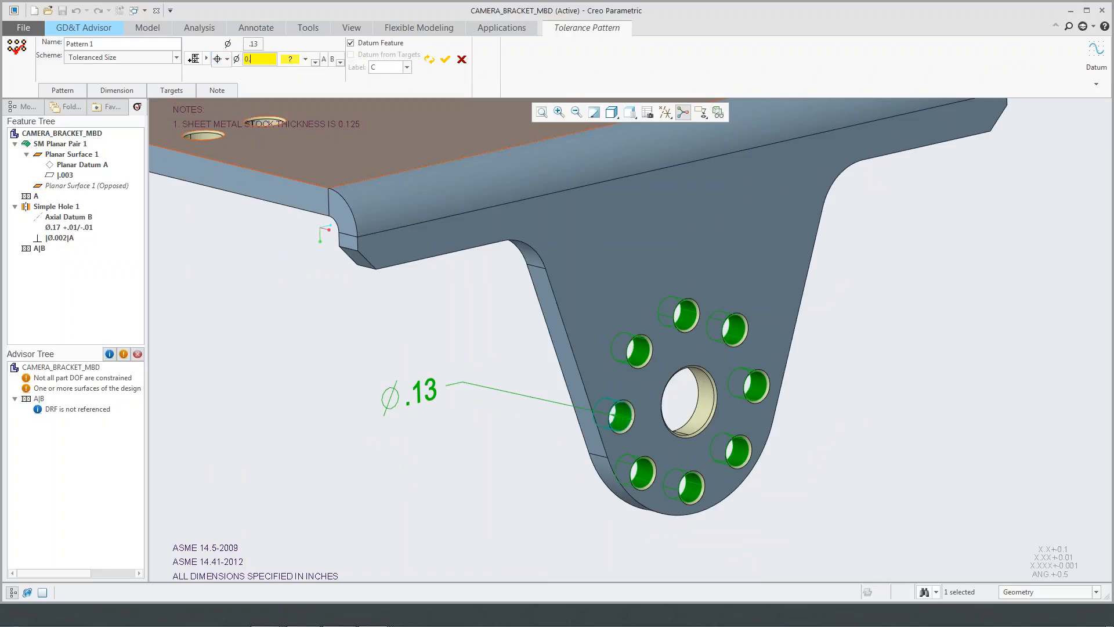
left_click(295, 60)
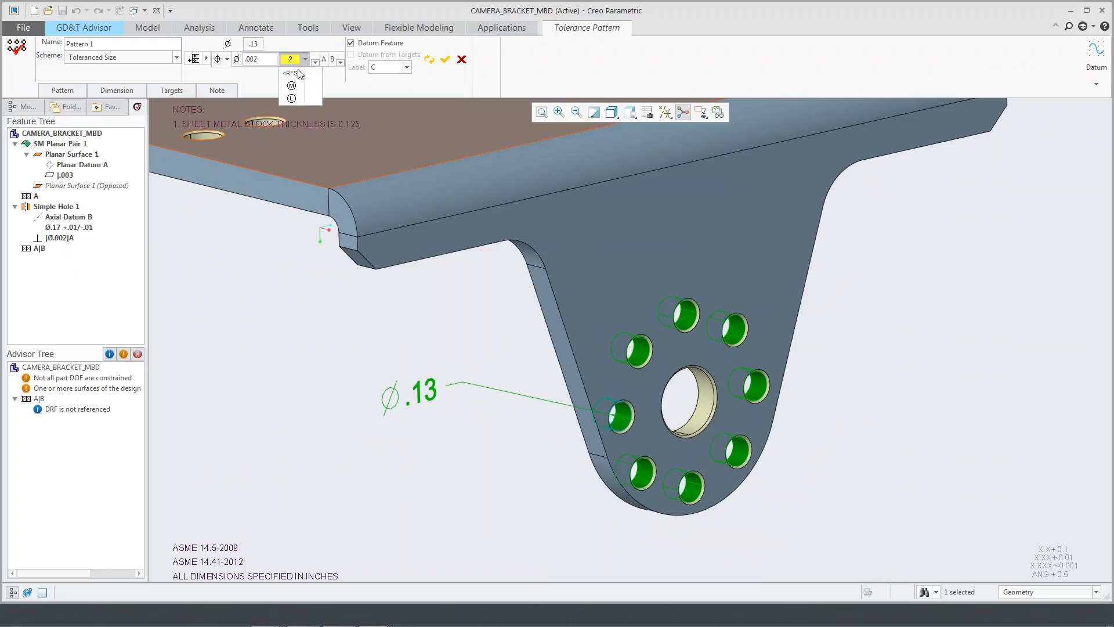
left_click(296, 72)
left_click(445, 59)
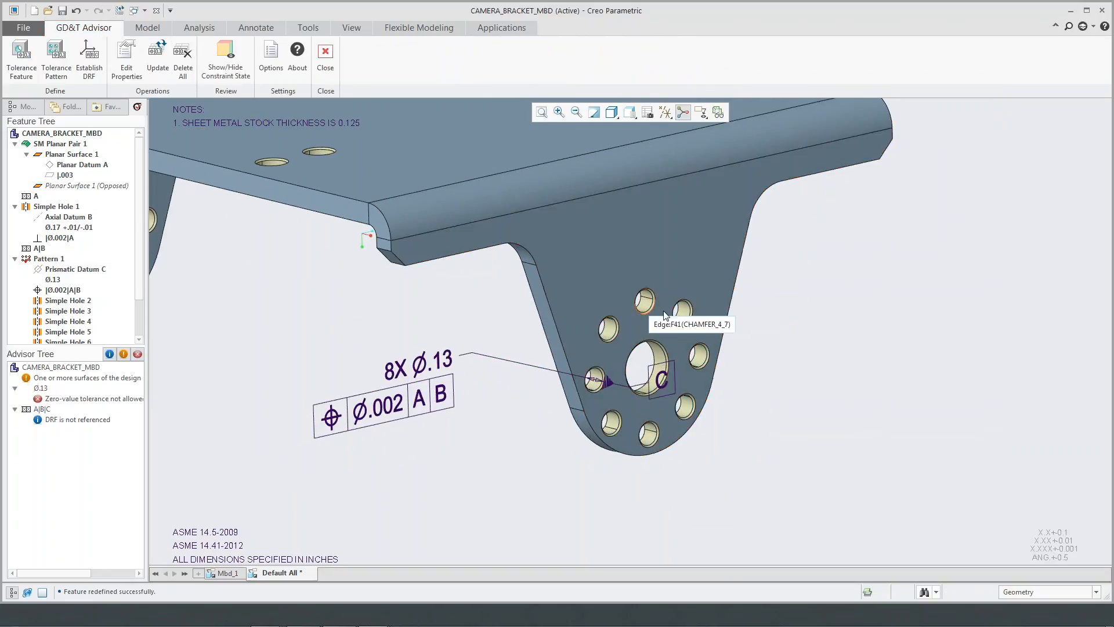
- Examine the zero-value tolerance error and its diameter dimension in the Advisor Tree, widening the tree area to show the full message
scroll(404, 417, "up", 1)
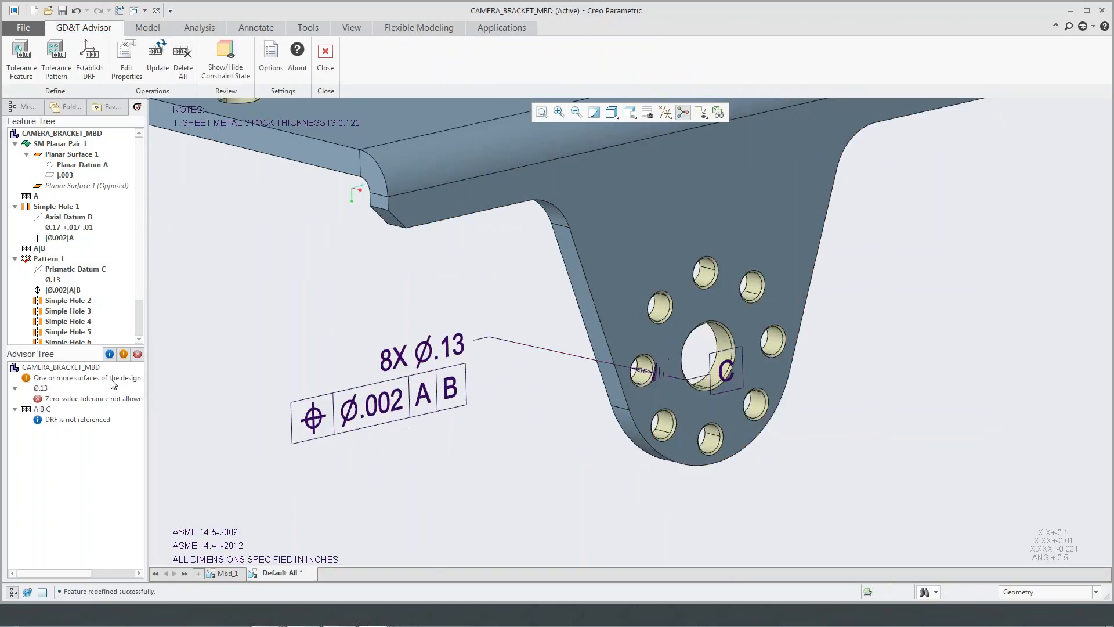
left_click(48, 399)
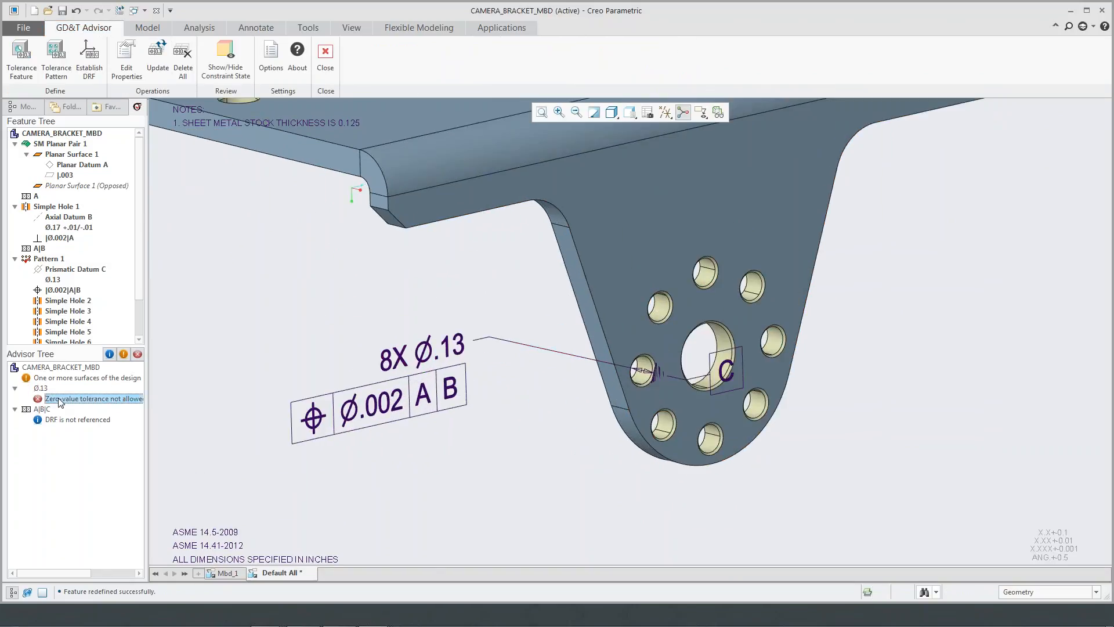
left_click(41, 388)
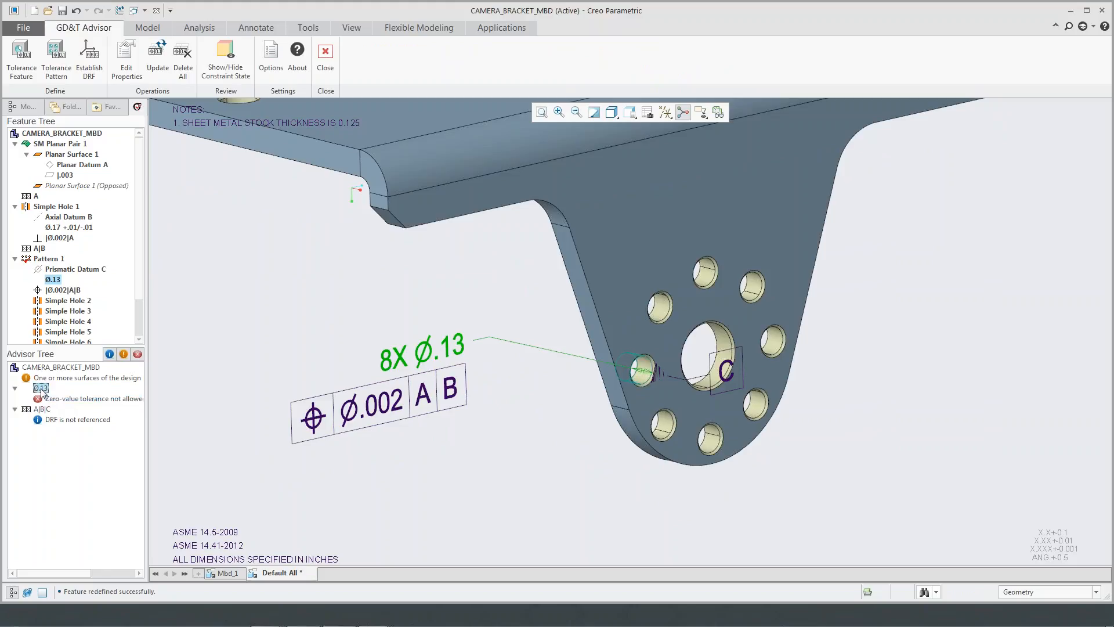
left_click(62, 399)
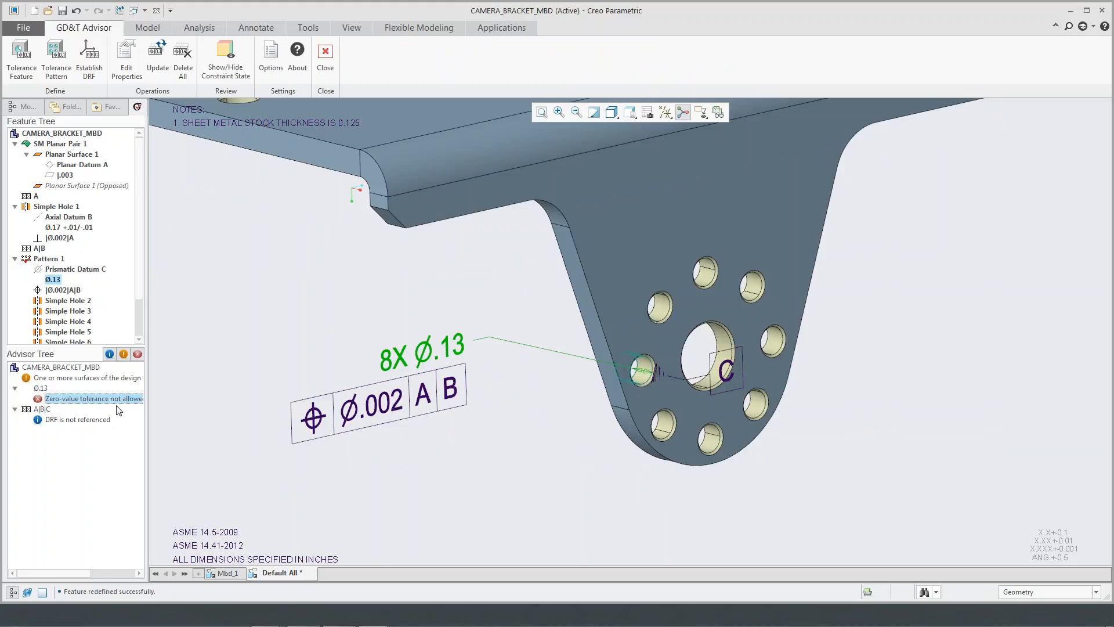
left_click_drag(156, 413, 183, 413)
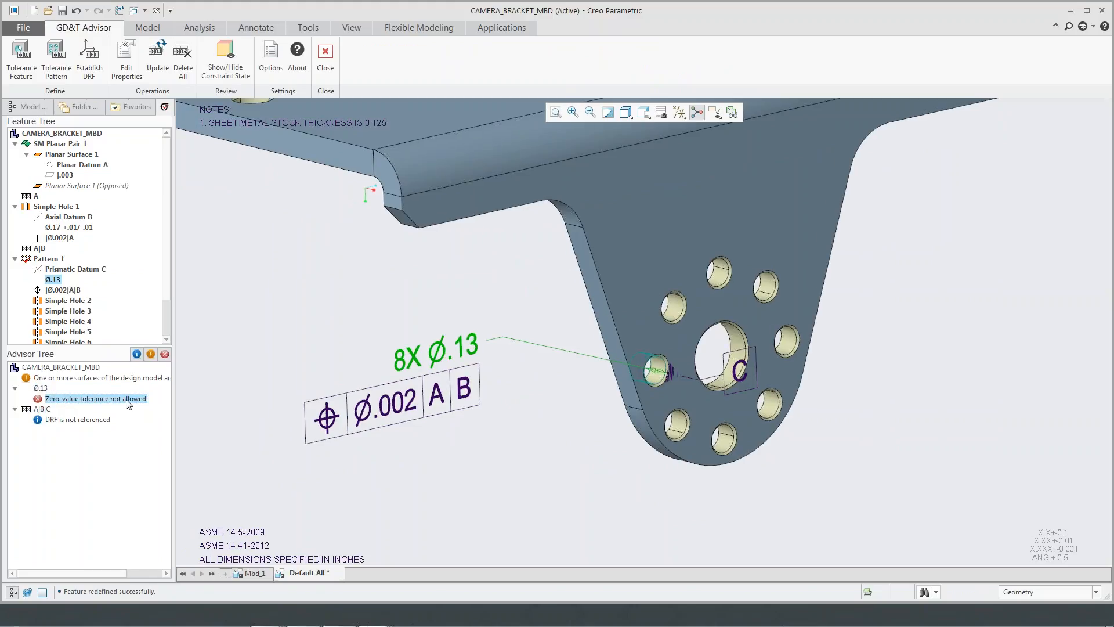
- Read the detailed help on the zero-value tolerance error, including its Size Dimensions section, and close the help page
right_click(127, 400)
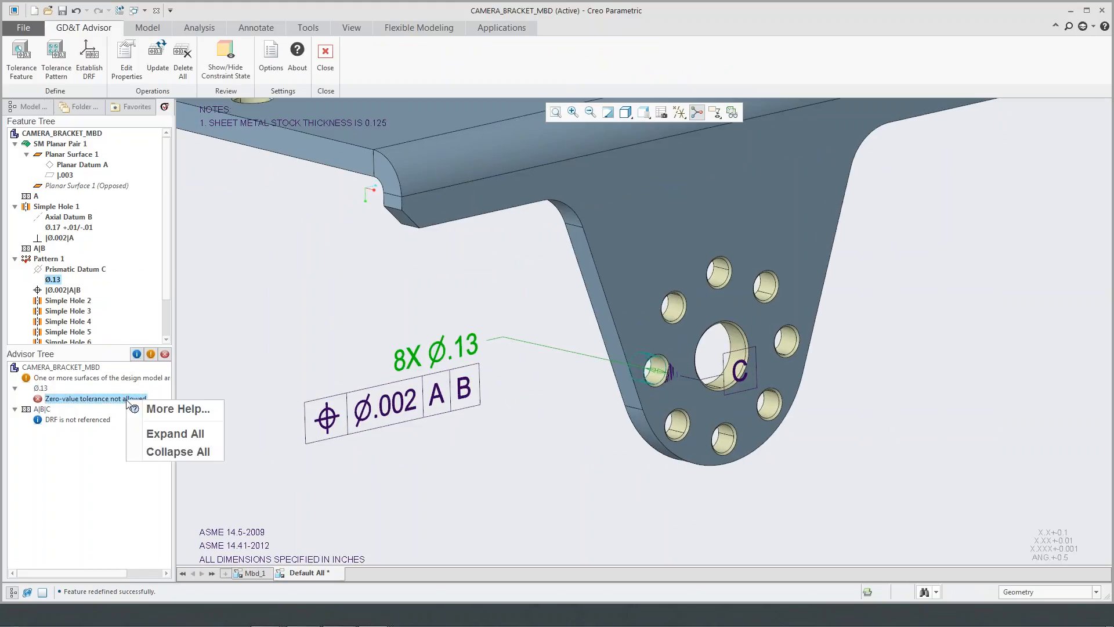
left_click(164, 413)
left_click_drag(185, 184, 379, 187)
left_click(377, 187)
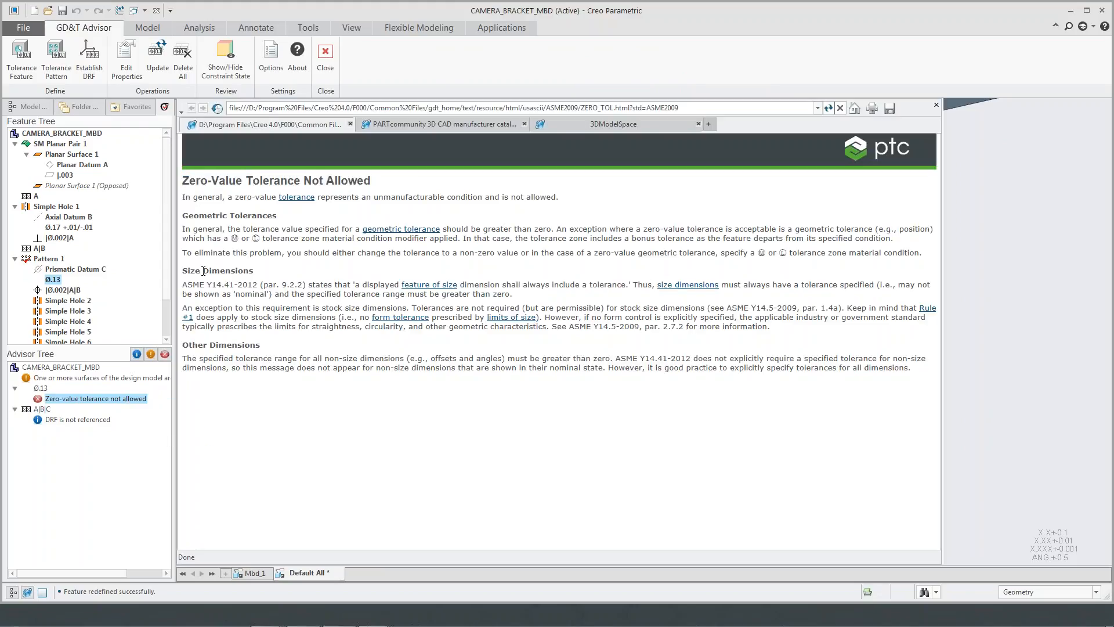
left_click_drag(185, 285, 350, 276)
left_click(347, 272)
left_click(936, 105)
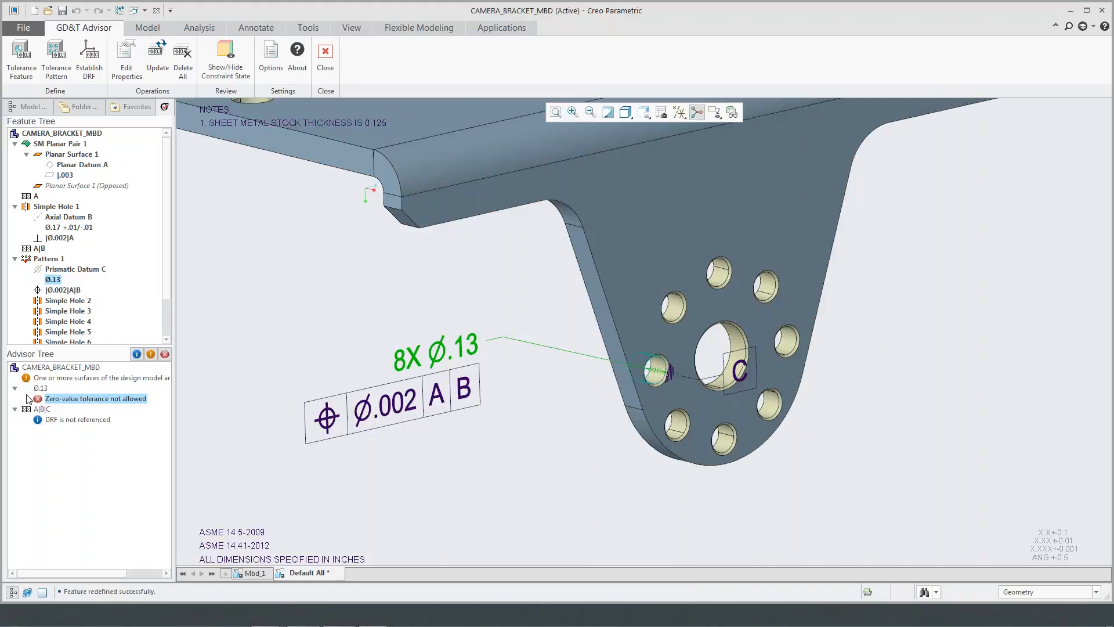
- Set the eight-hole pattern's diameter dimension to Plus / Minus with a tolerance of +.01/-.01
right_click(42, 389)
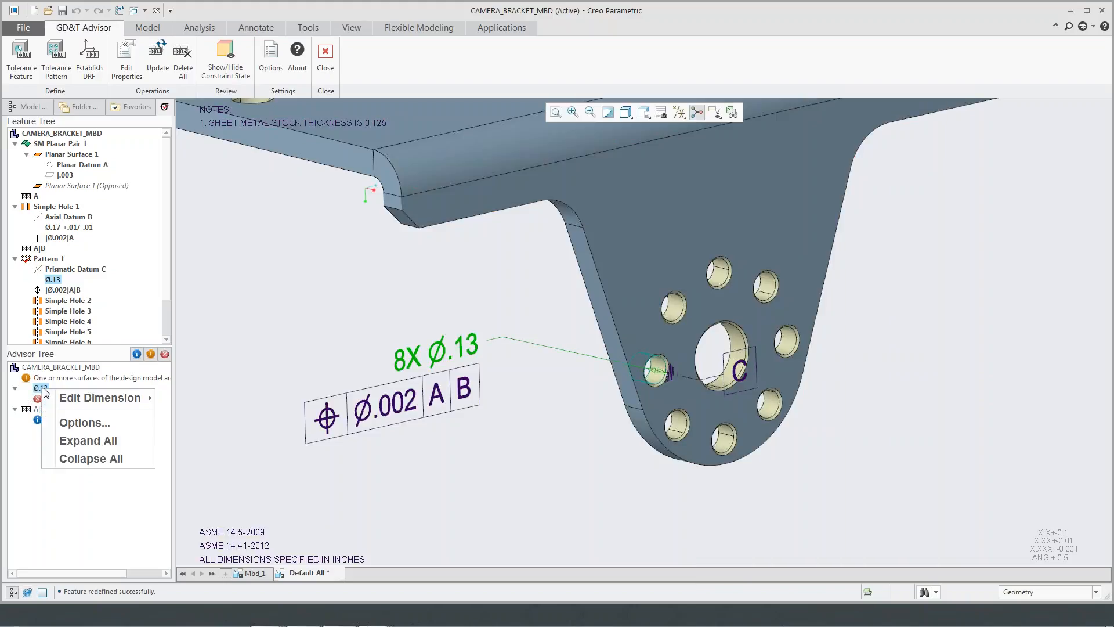
mouse_move(73, 399)
left_click(167, 399)
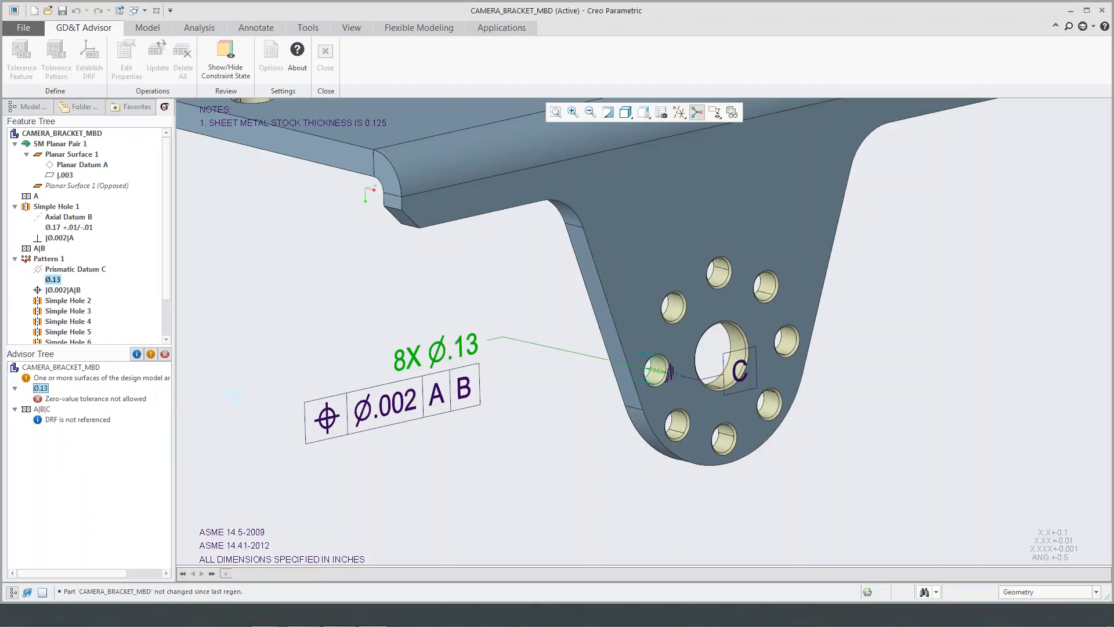
left_click(574, 293)
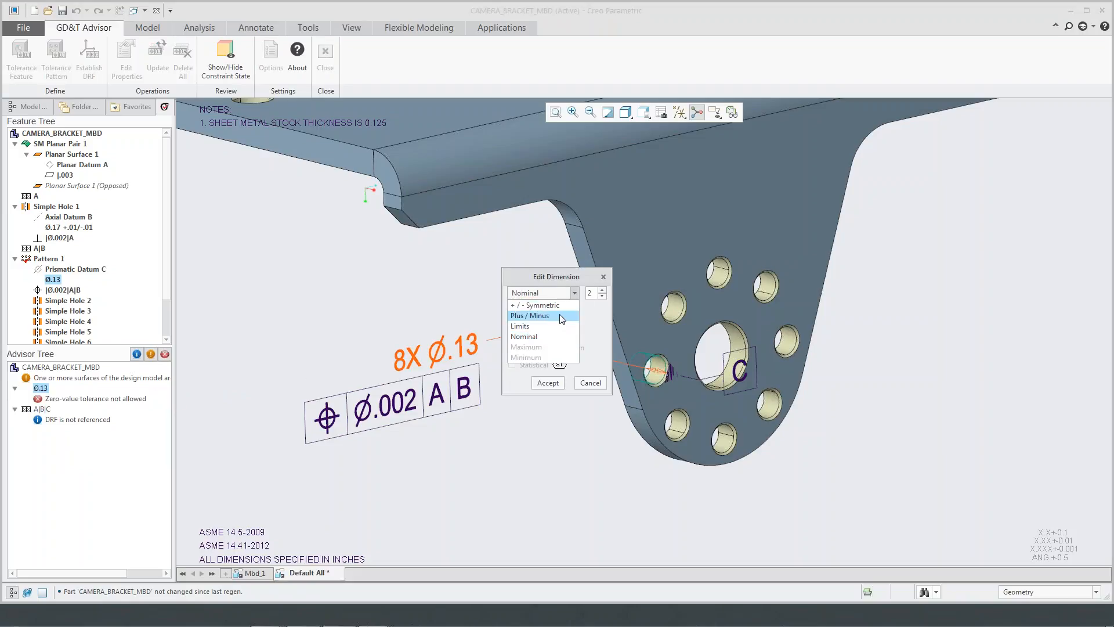
left_click(559, 315)
left_click(547, 399)
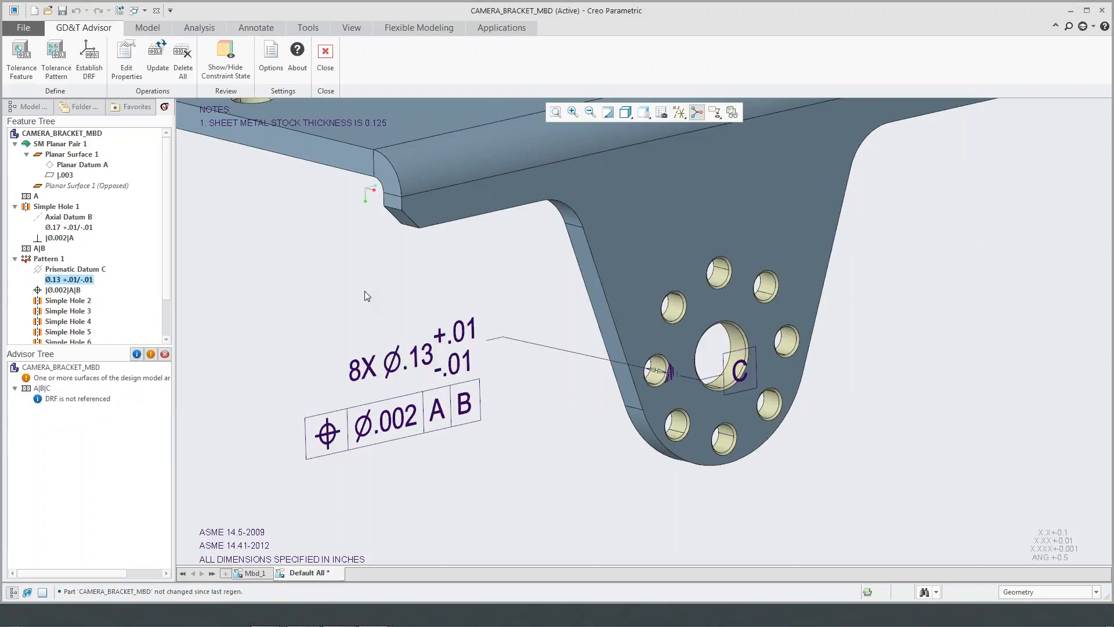
- Review the part properties for part type and tolerancing standard, and close them without changes
scroll(364, 303, "up", 2)
middle_click_drag(361, 300, 458, 364, "shift")
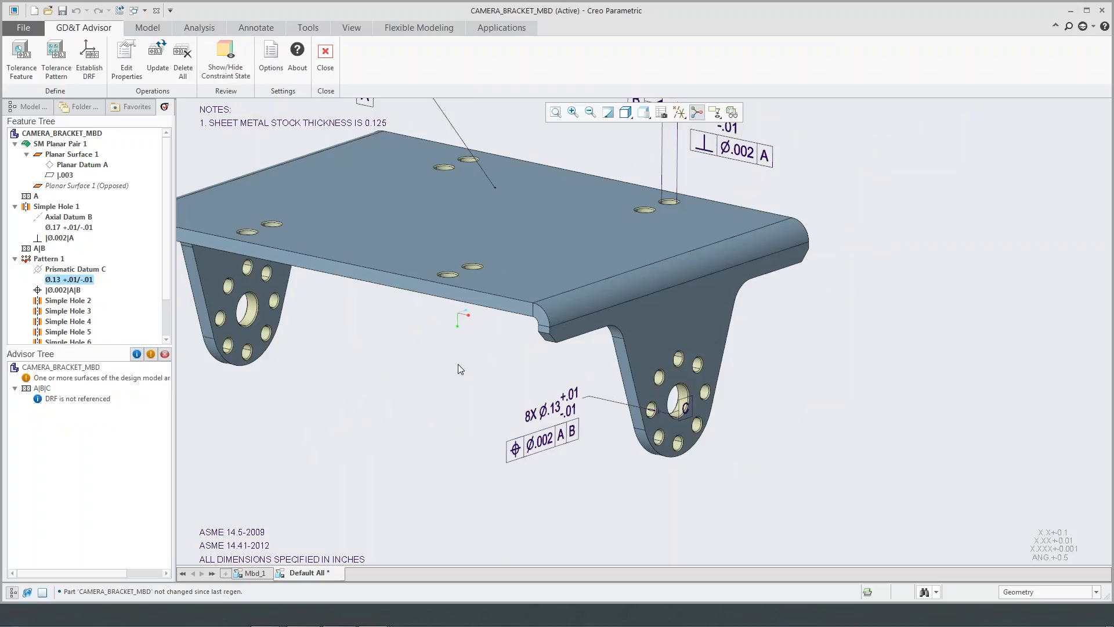
scroll(431, 363, "up", 2)
middle_click_drag(438, 367, 519, 411, "shift")
left_click(126, 55)
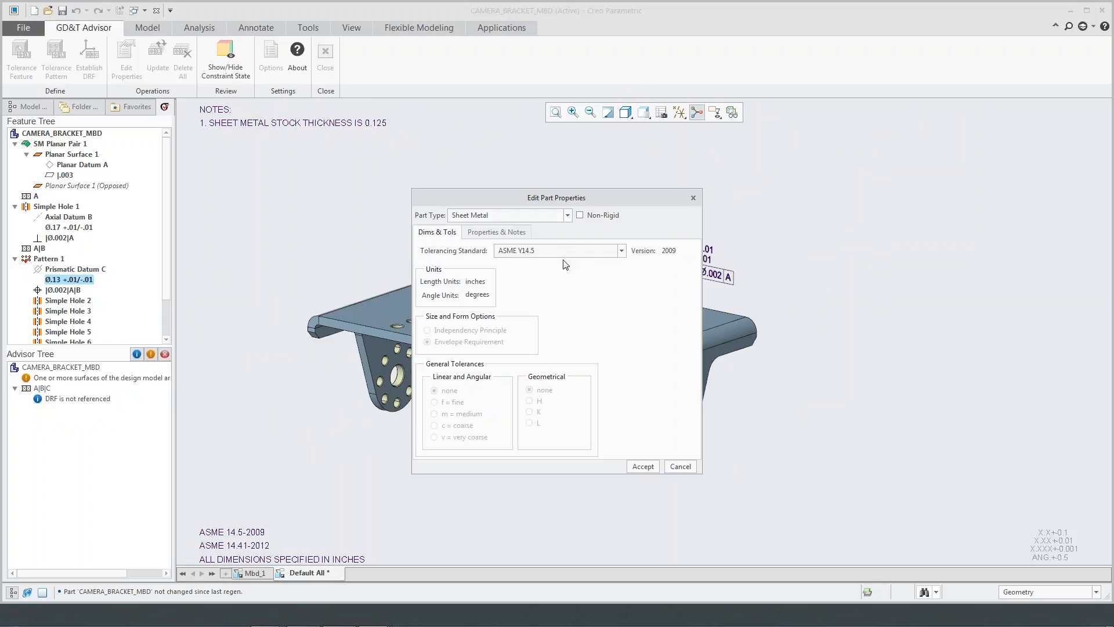
left_click(694, 198)
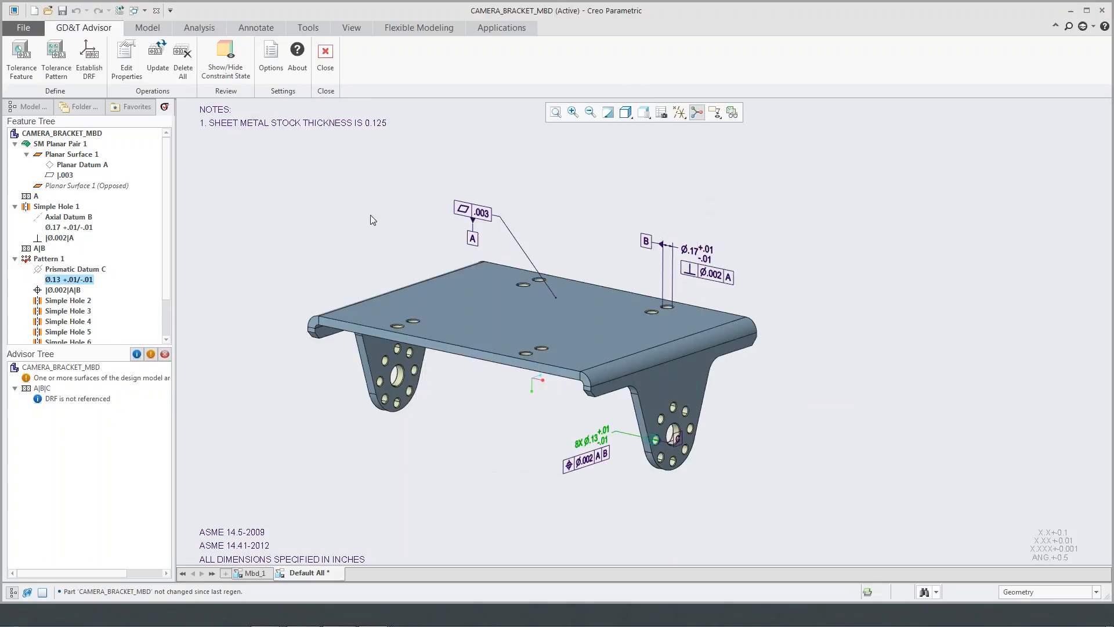
mouse_move(380, 215)
middle_mouse_down()
mouse_move(371, 220)
mouse_move(431, 267)
middle_mouse_up()
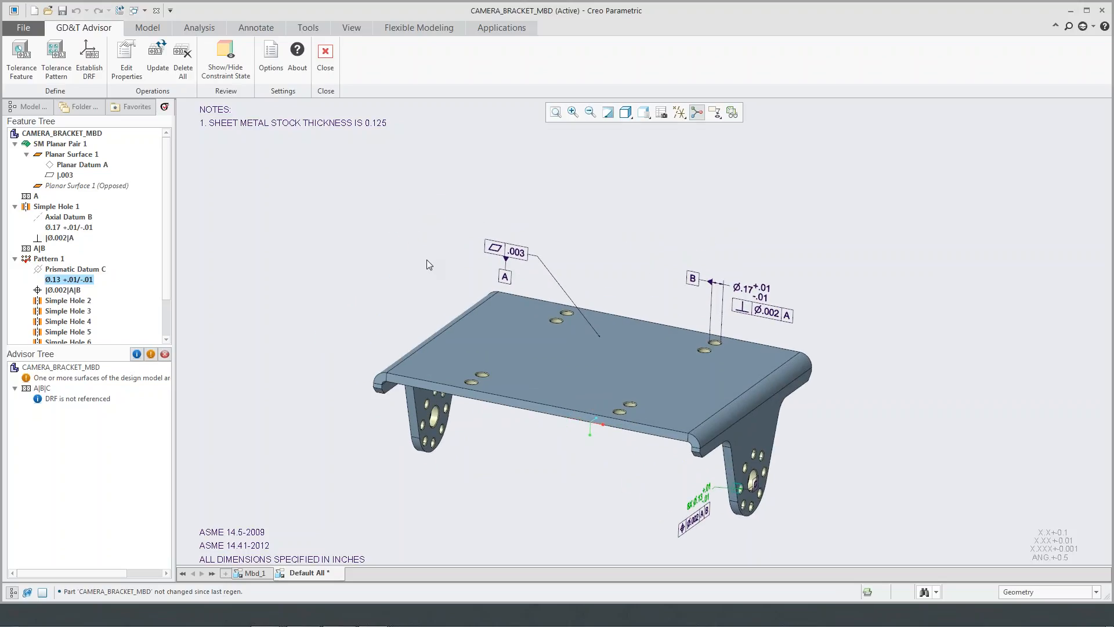
- Show the constraint state of the bracket's surfaces, inspect the colour-coded model, and close GD&T Advisor
left_click(225, 58)
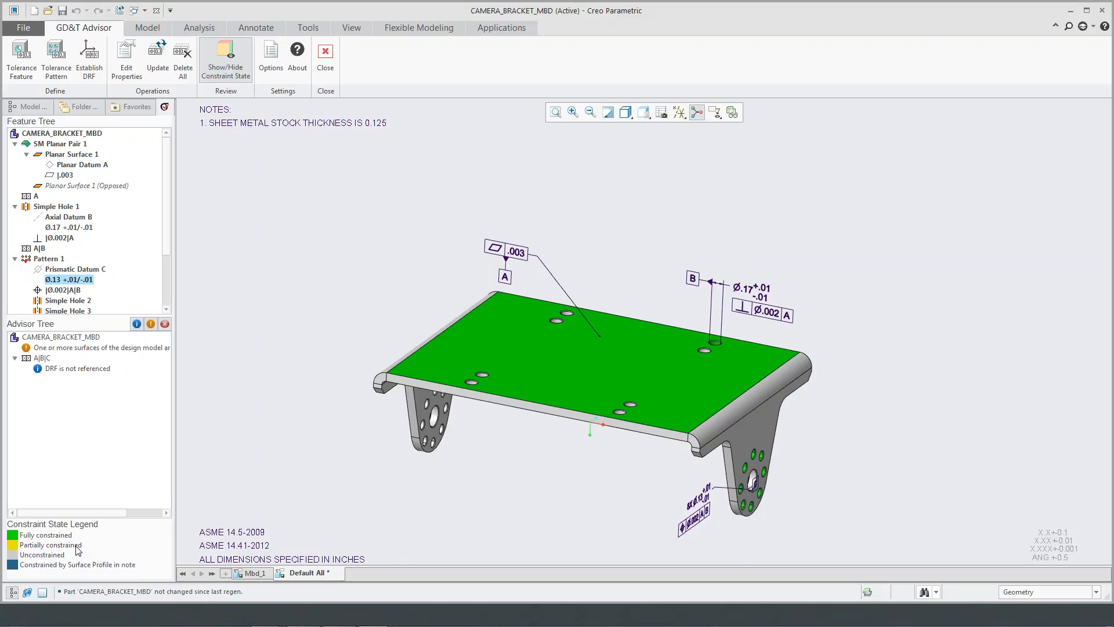
scroll(483, 474, "up", 2)
middle_click_drag(495, 453, 444, 423, "shift")
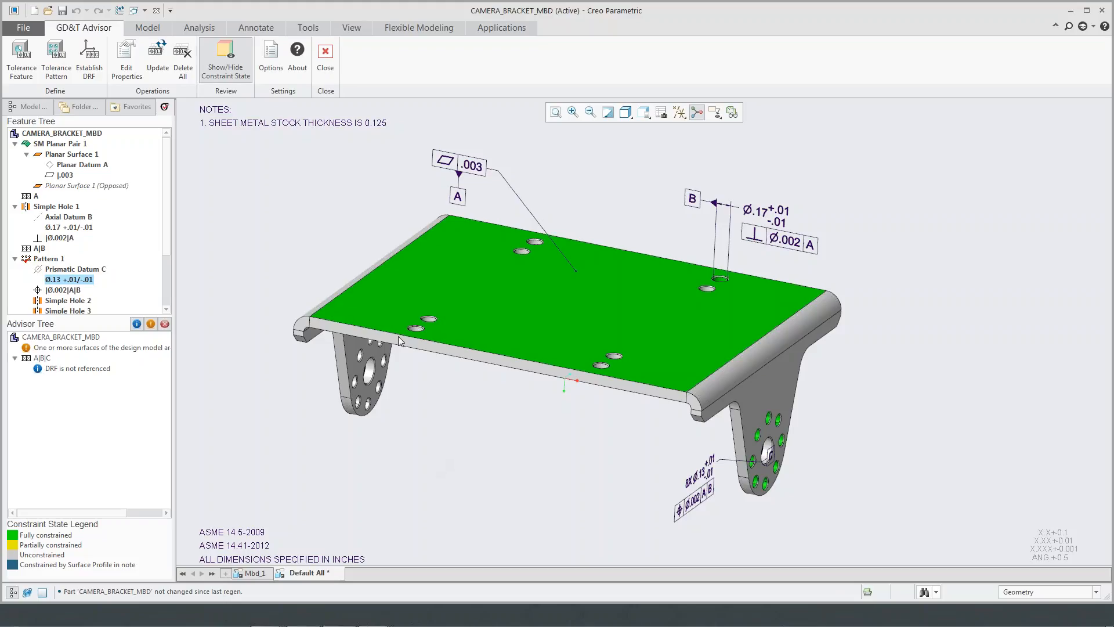
left_click(327, 76)
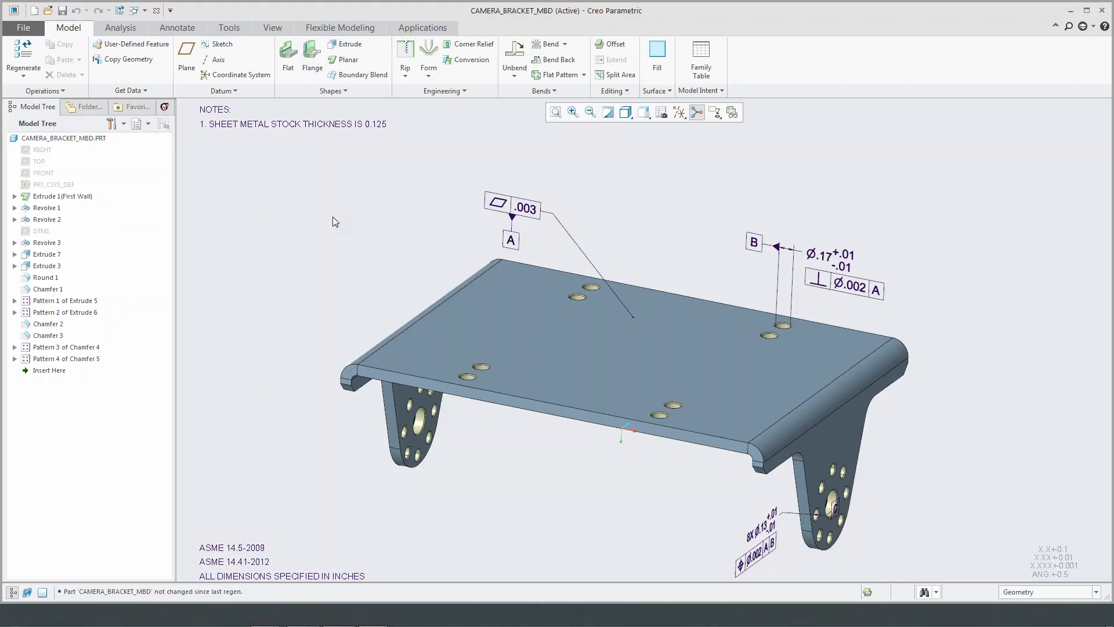
left_click(1105, 27)
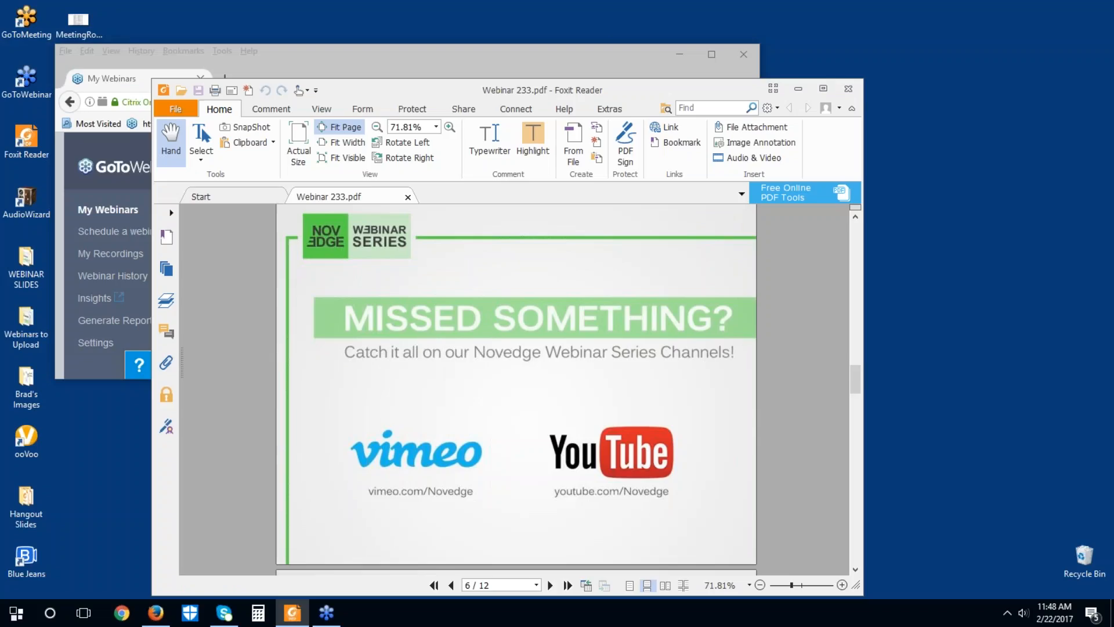
key("F11")
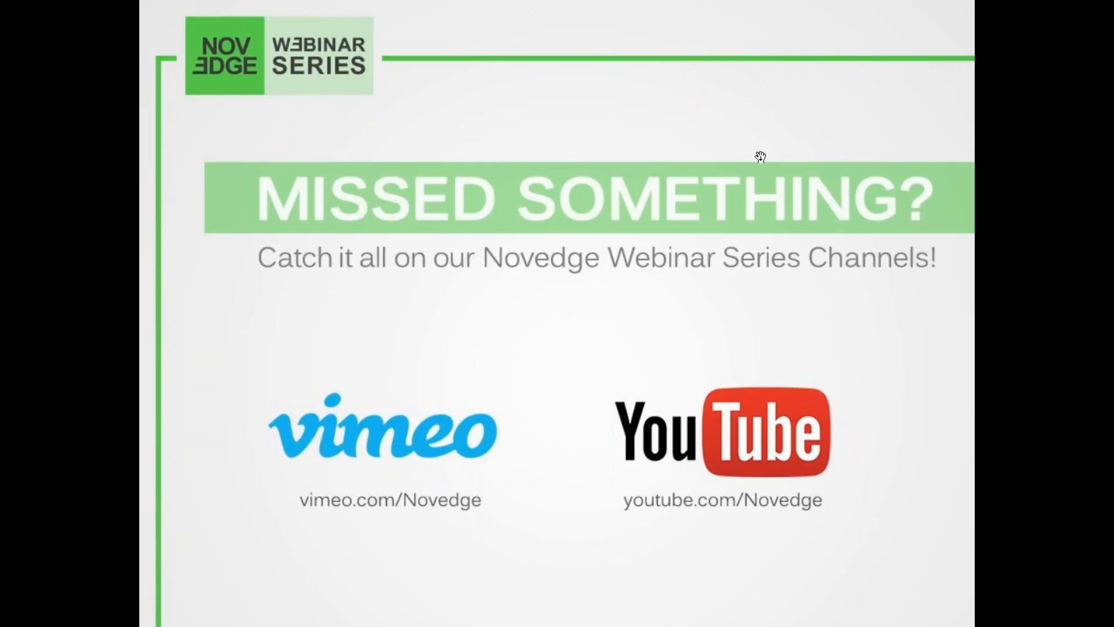
left_click(705, 198)
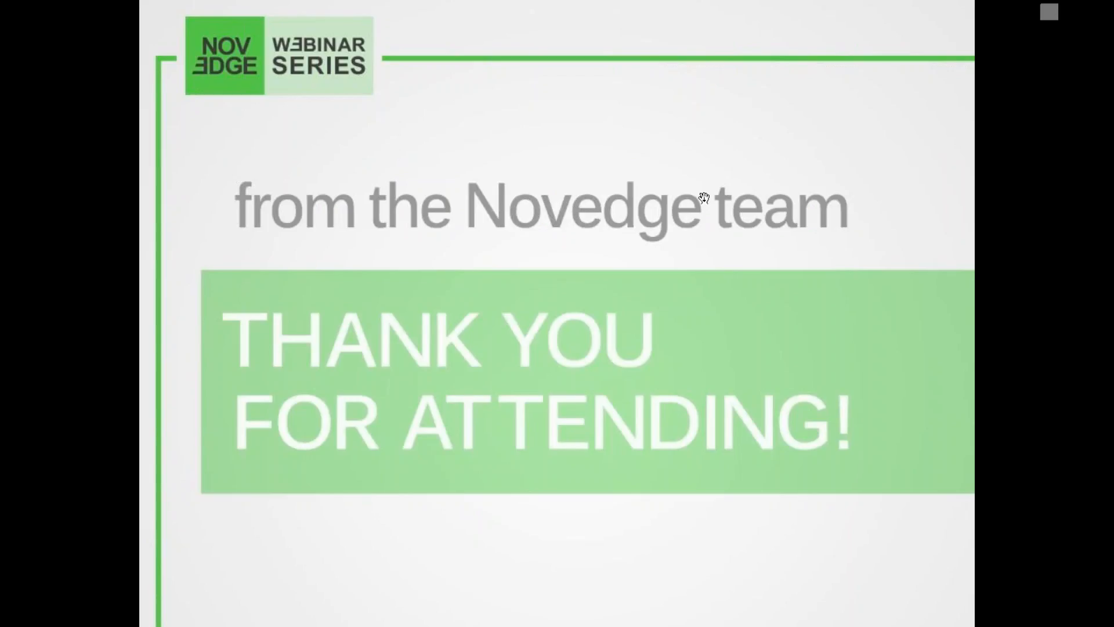
left_click(704, 197)
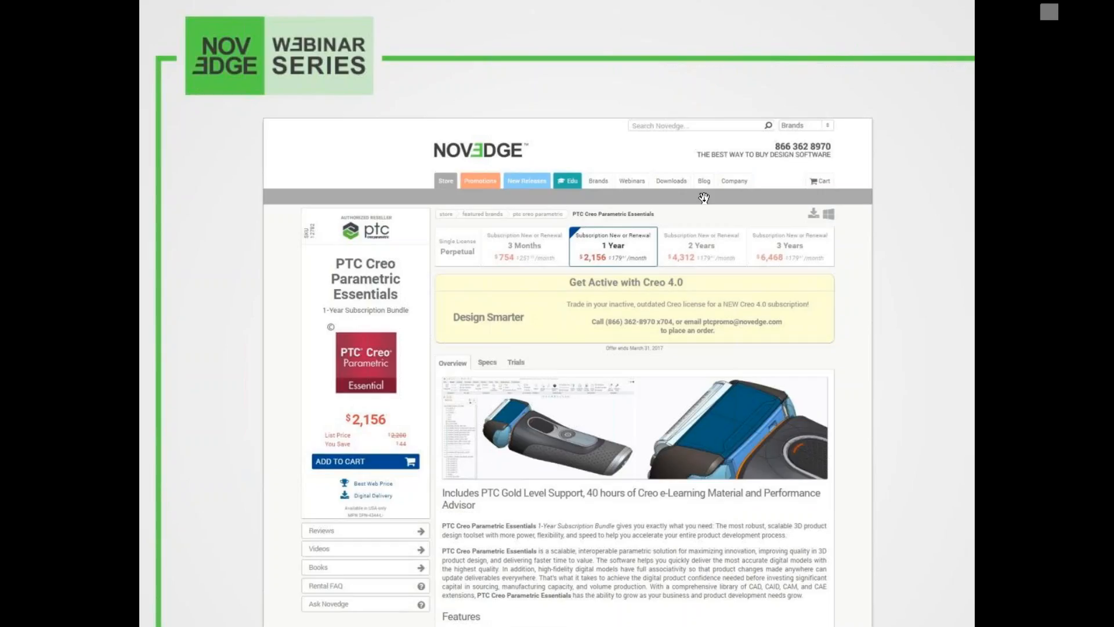
left_click(703, 198)
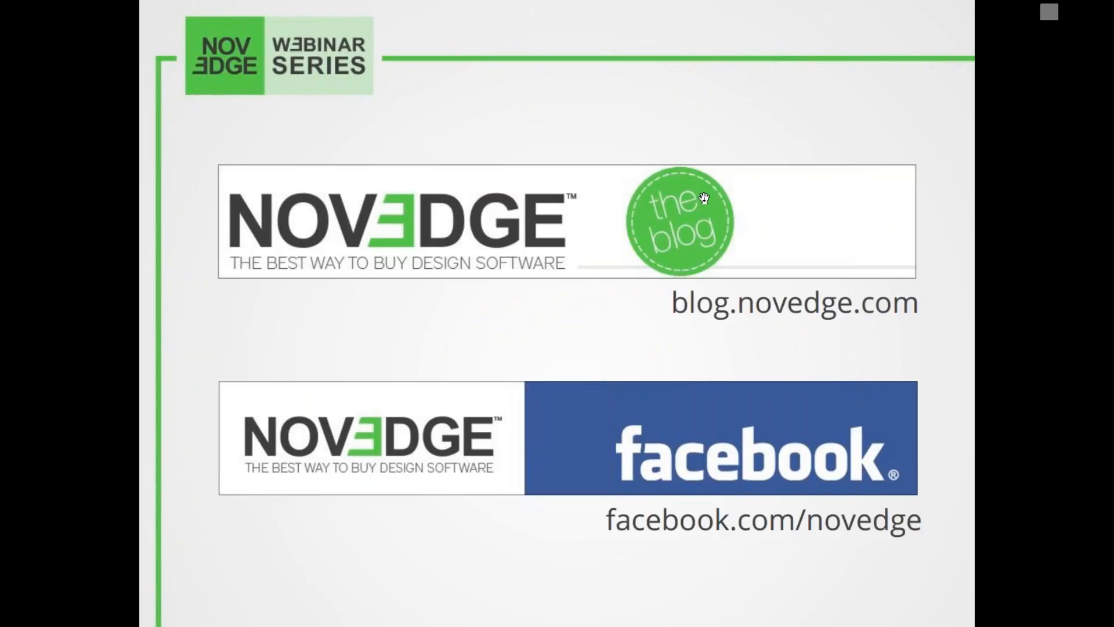
left_click(703, 199)
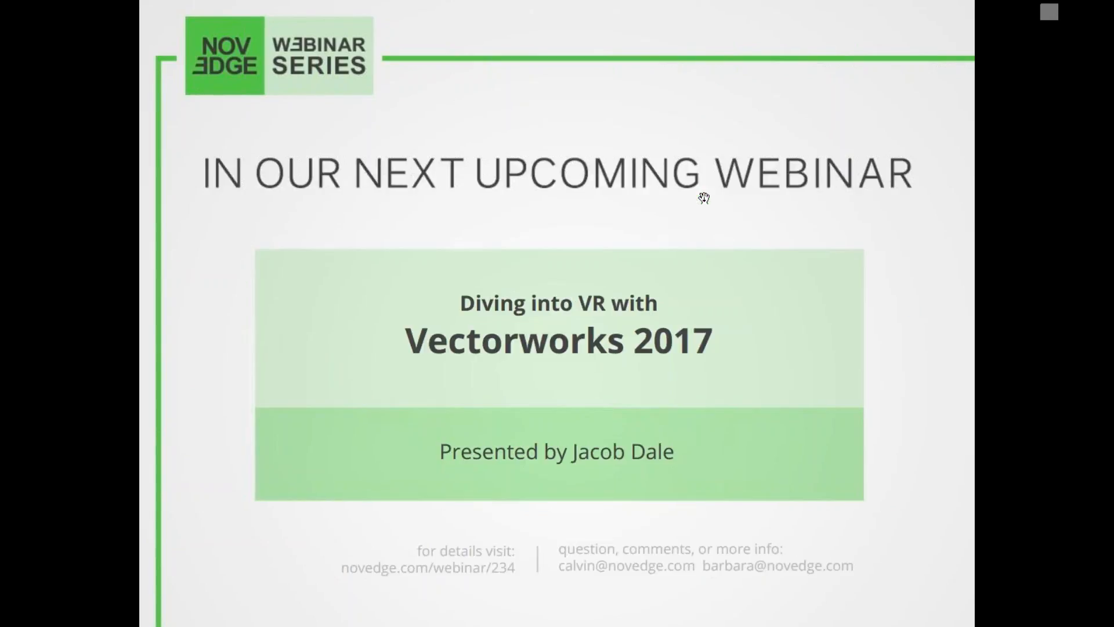
left_click(704, 198)
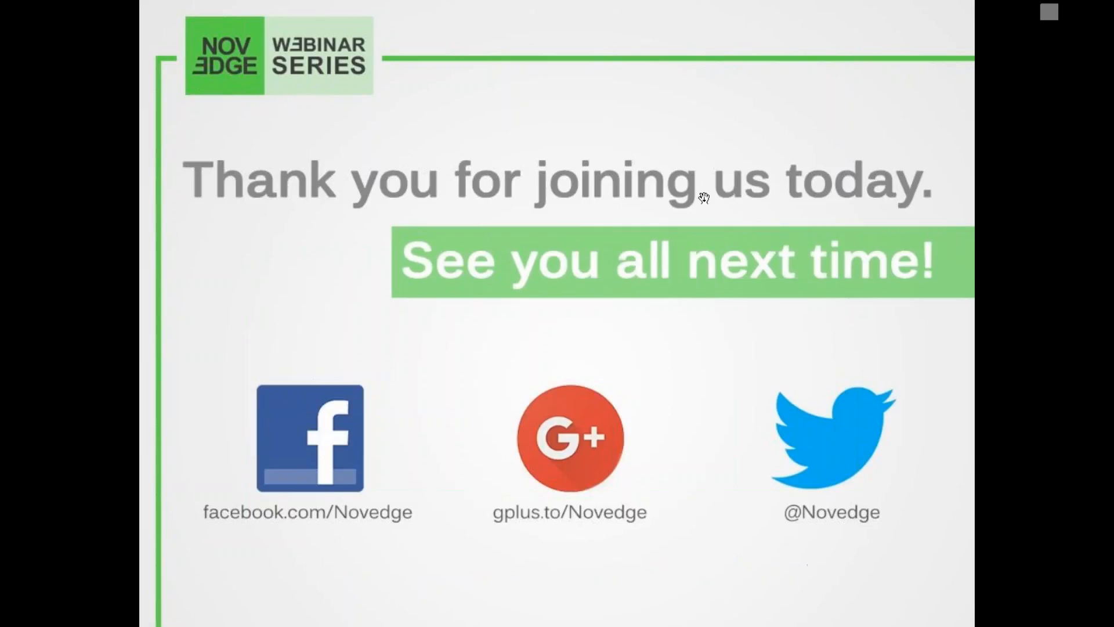